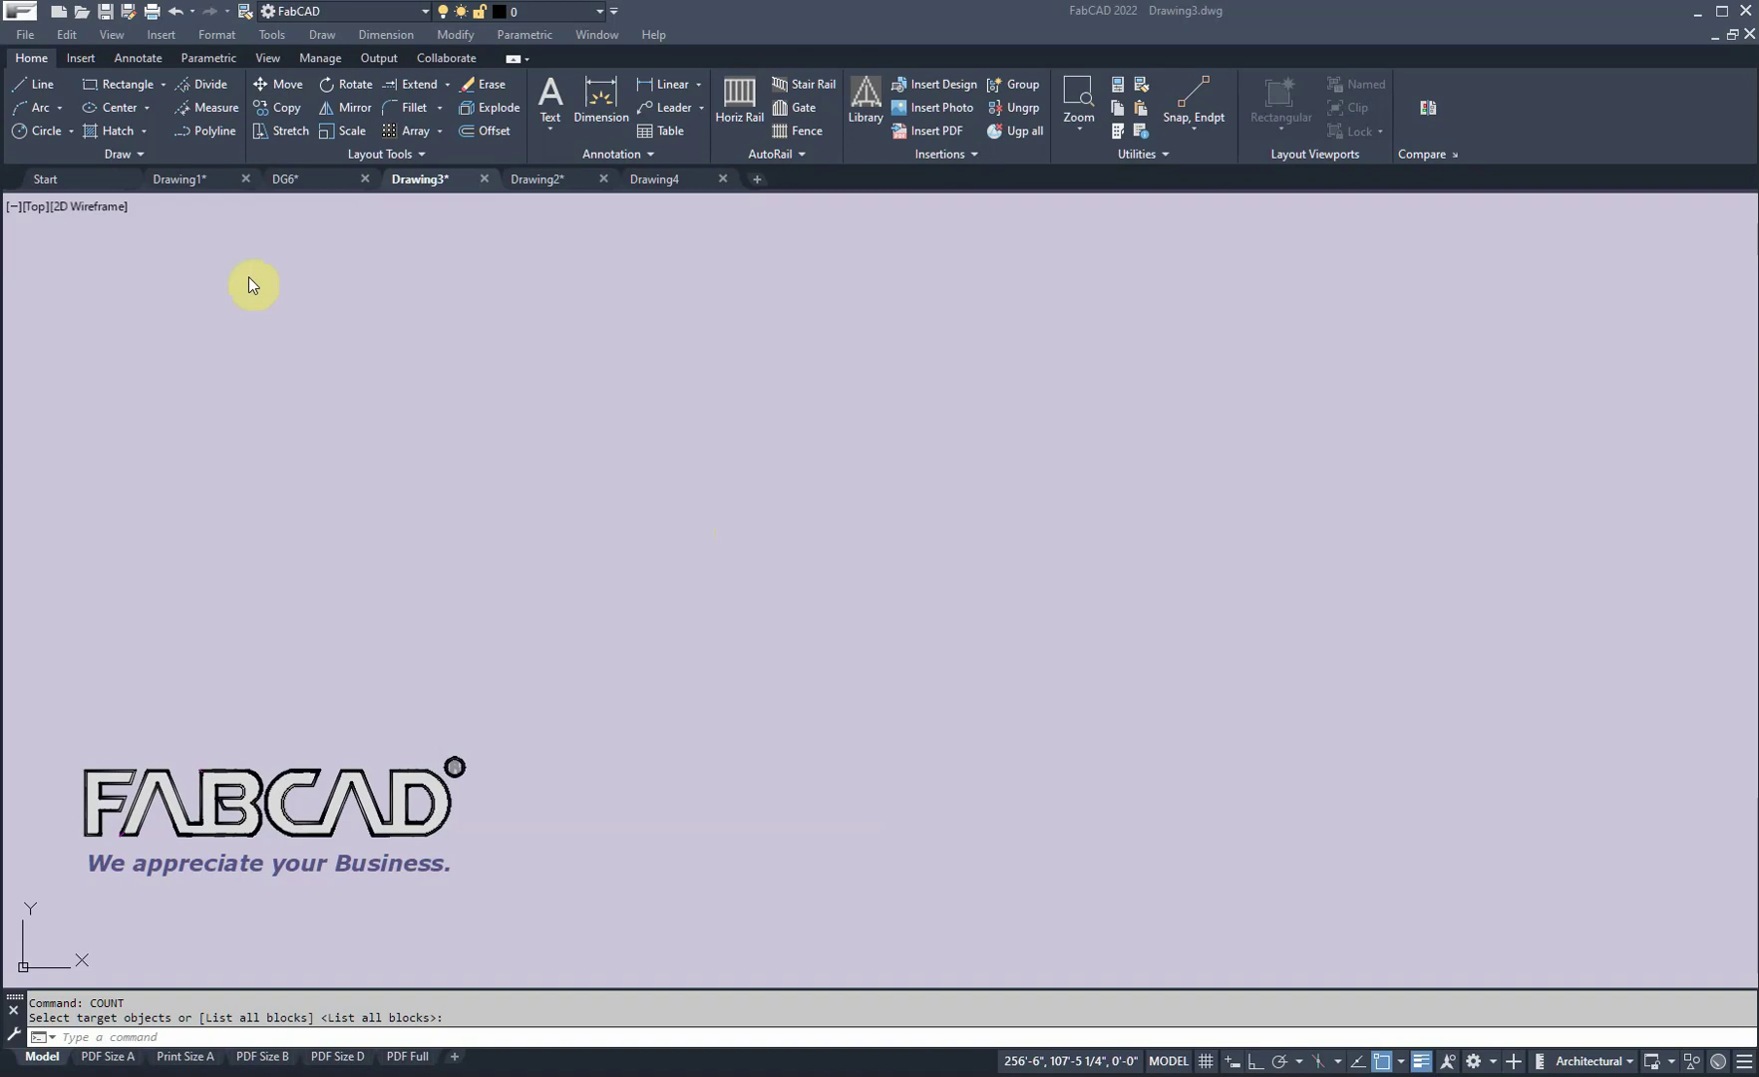
Step: On the start page, show the recent drawings as a list and create a new drawing
{"action": "left_click", "coordinate": [87, 186]}
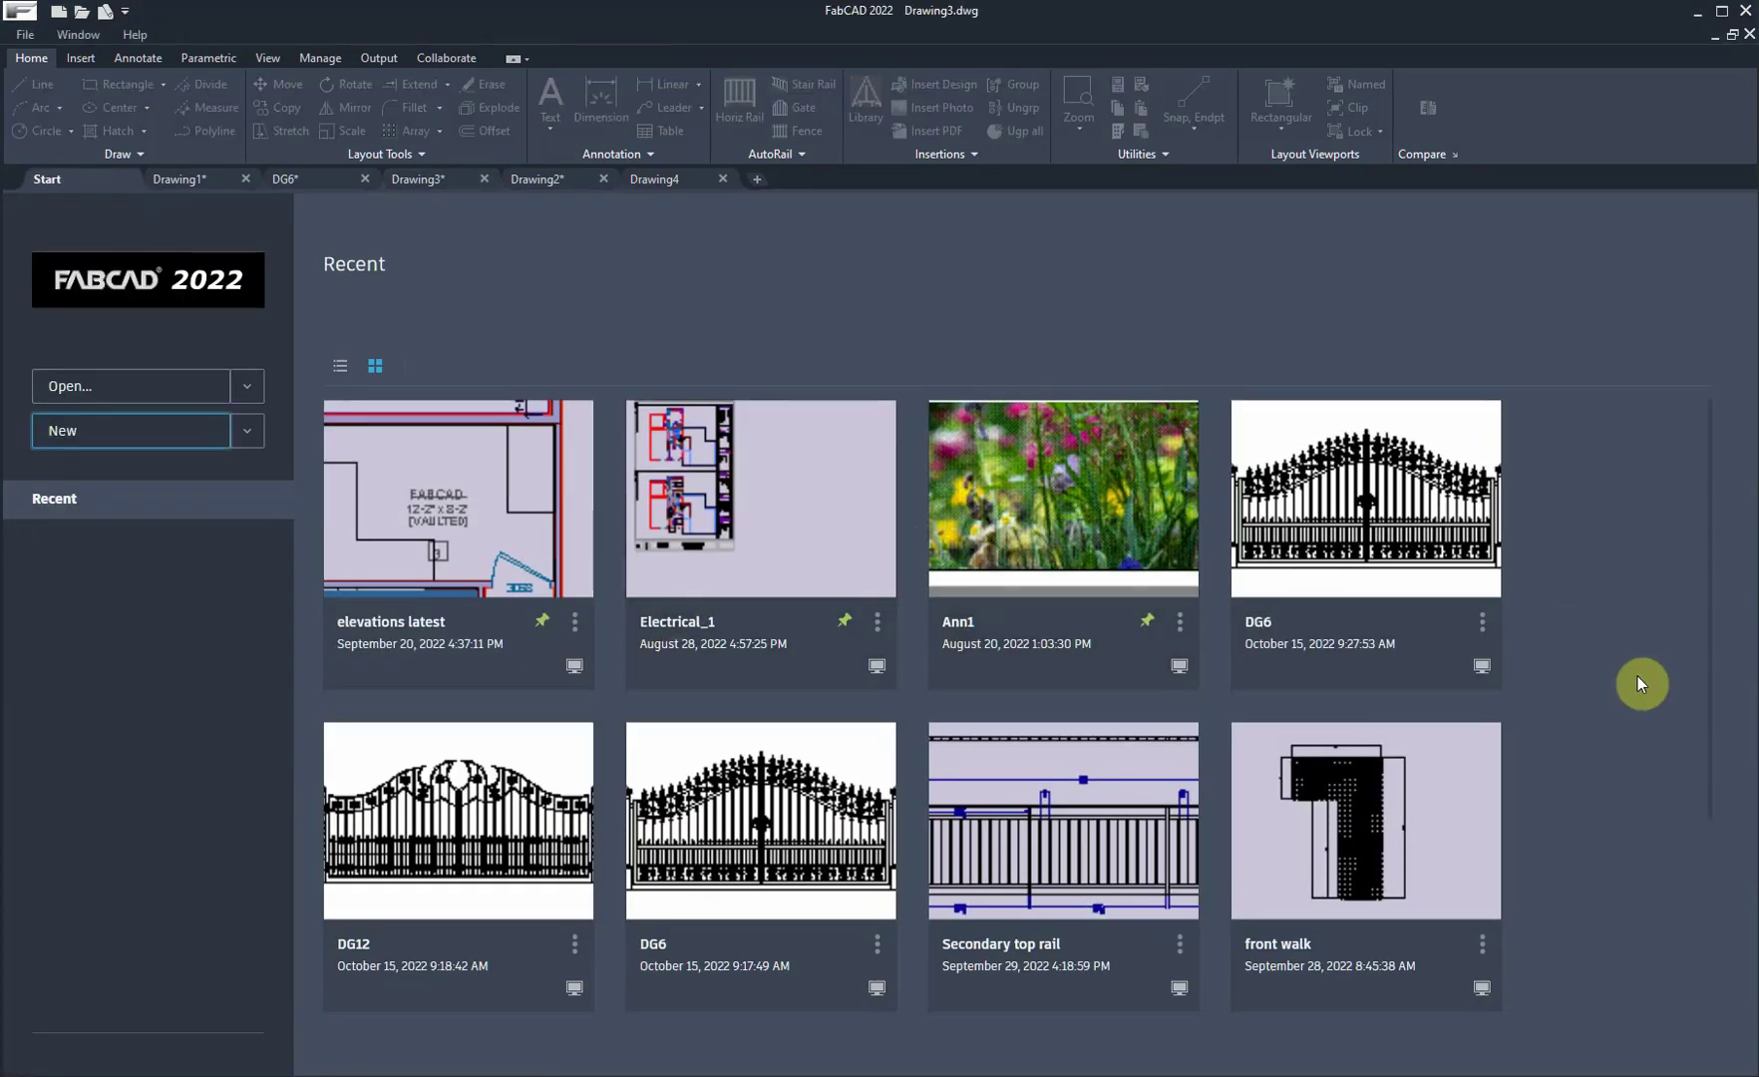
{"action": "left_click", "coordinate": [340, 367]}
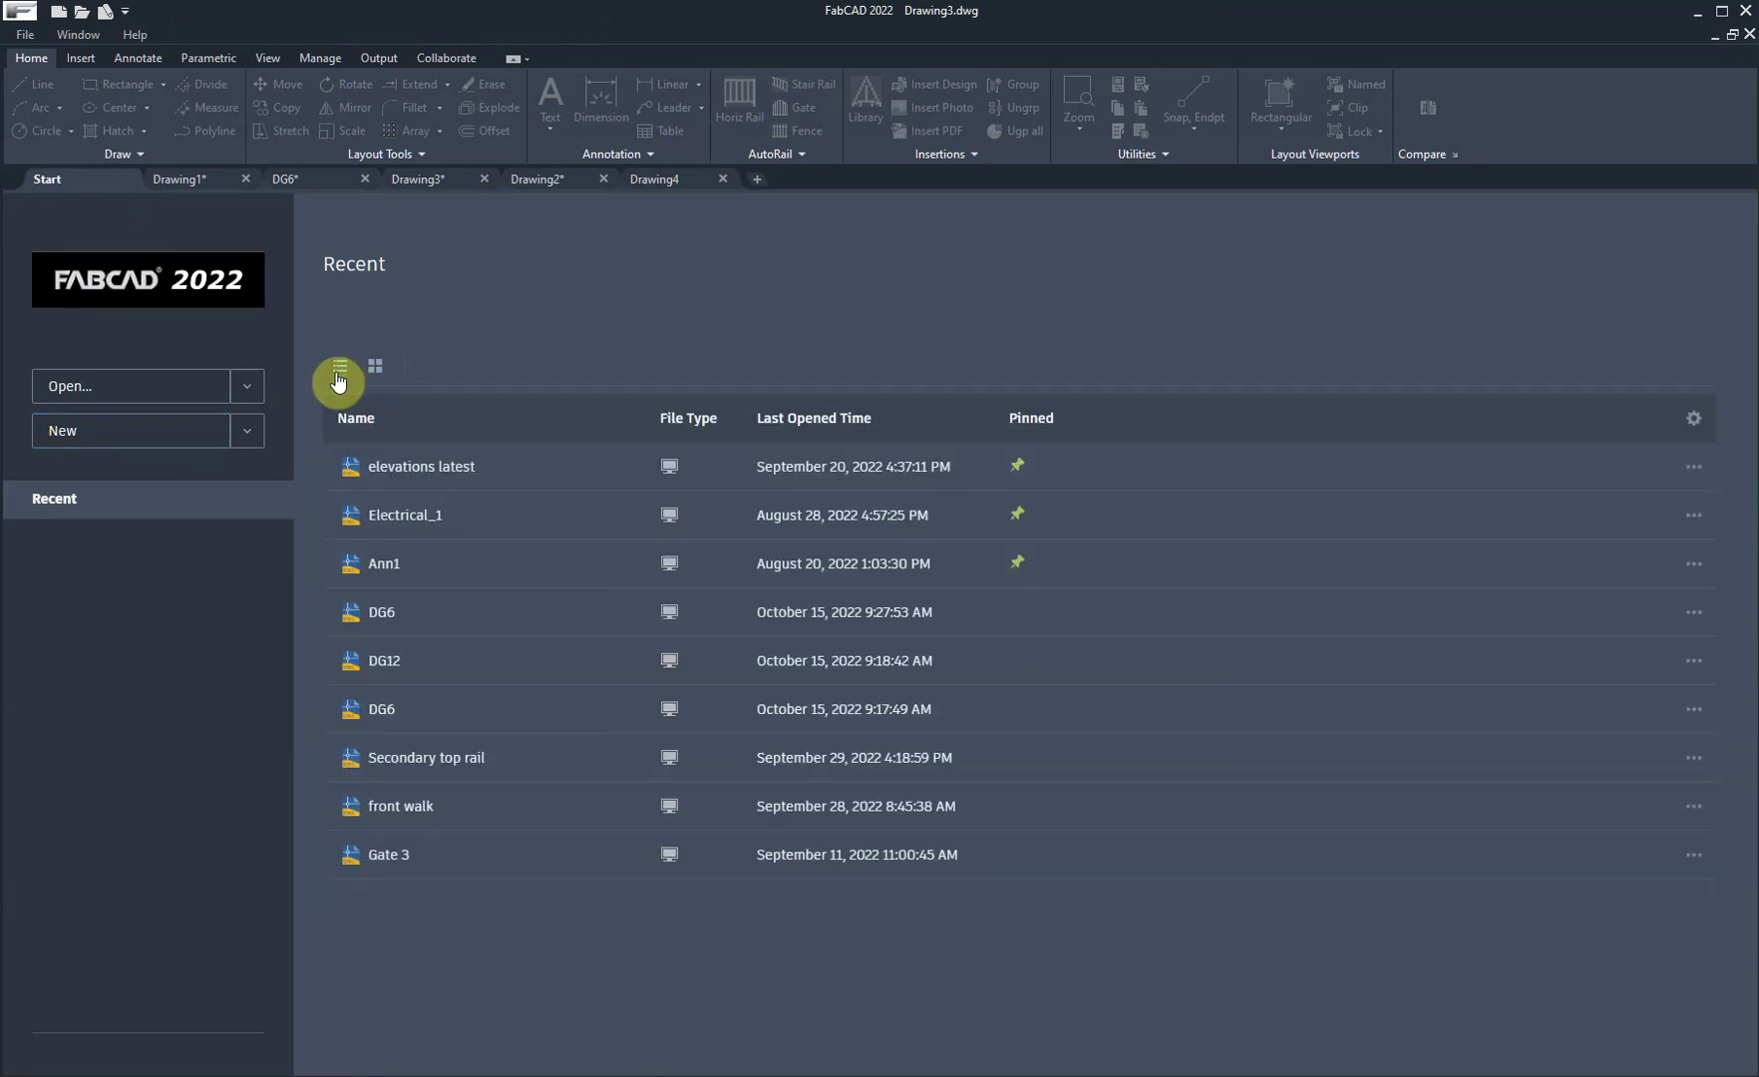
{"action": "left_click", "coordinate": [136, 435]}
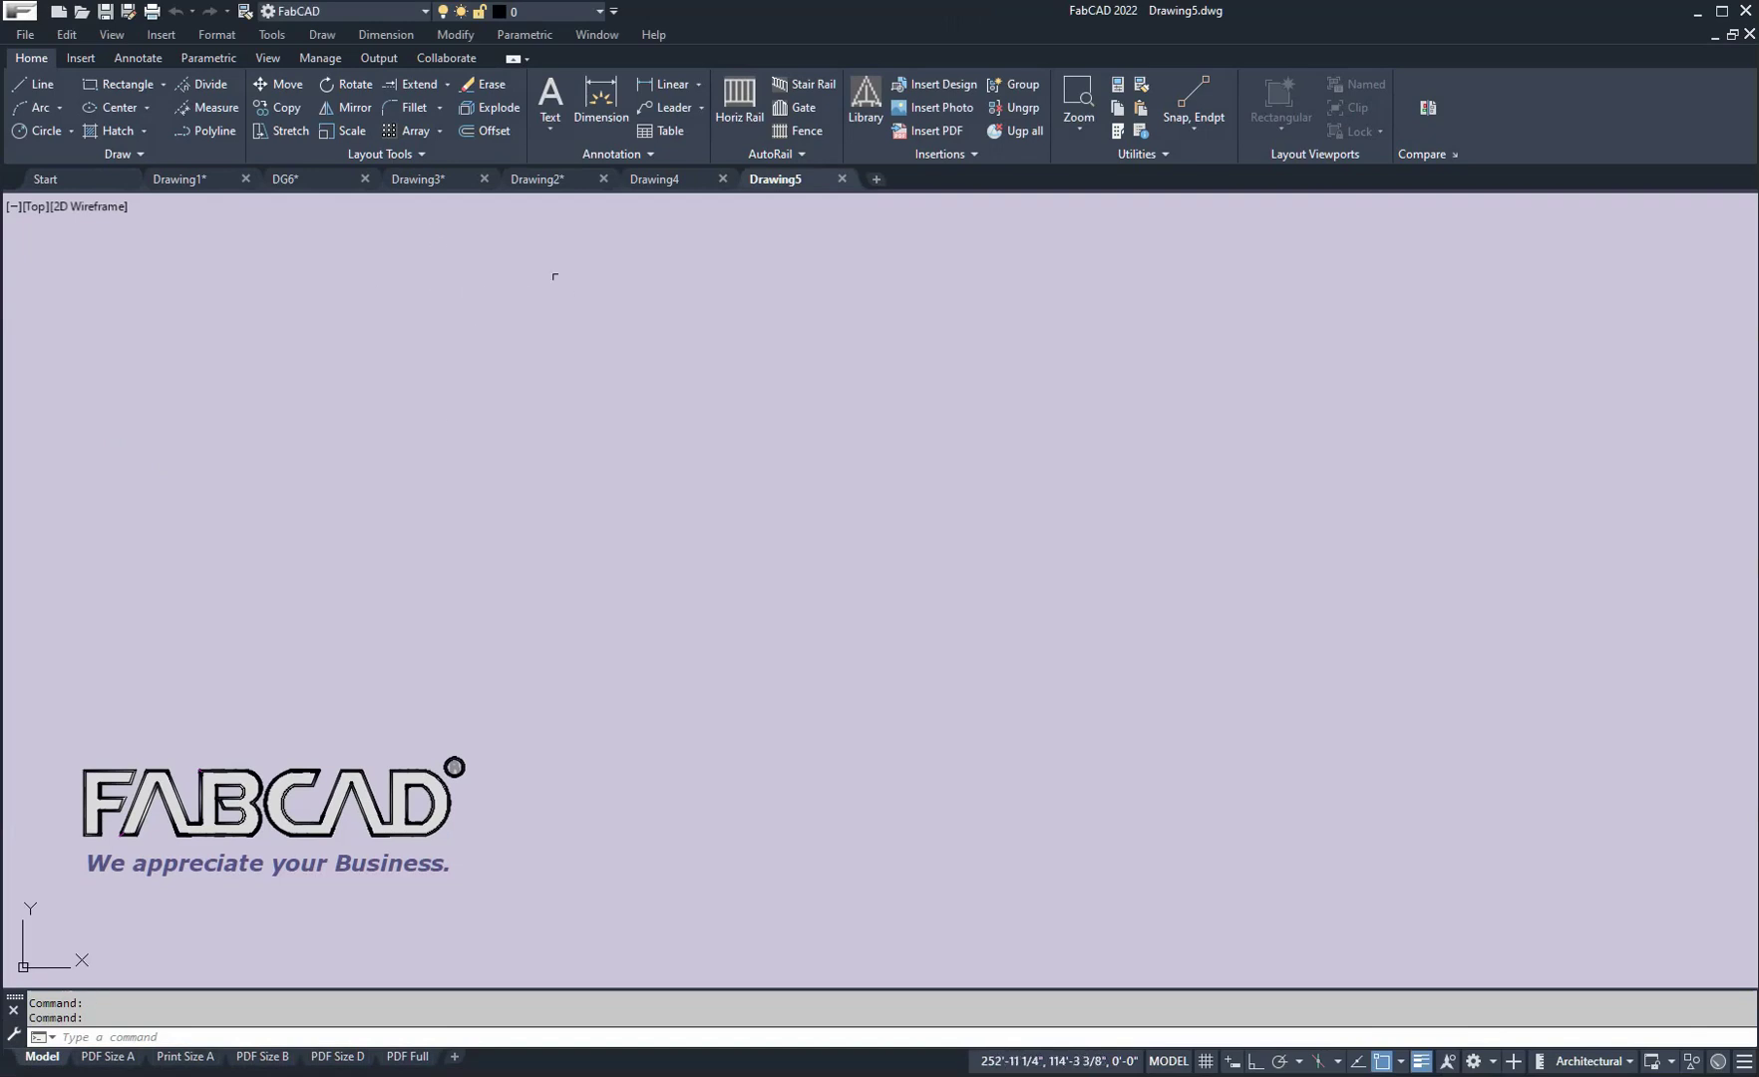
Step: Close Drawing2, and detach Drawing4 into a floating window and dock it back among the open drawings
{"action": "left_click", "coordinate": [602, 178]}
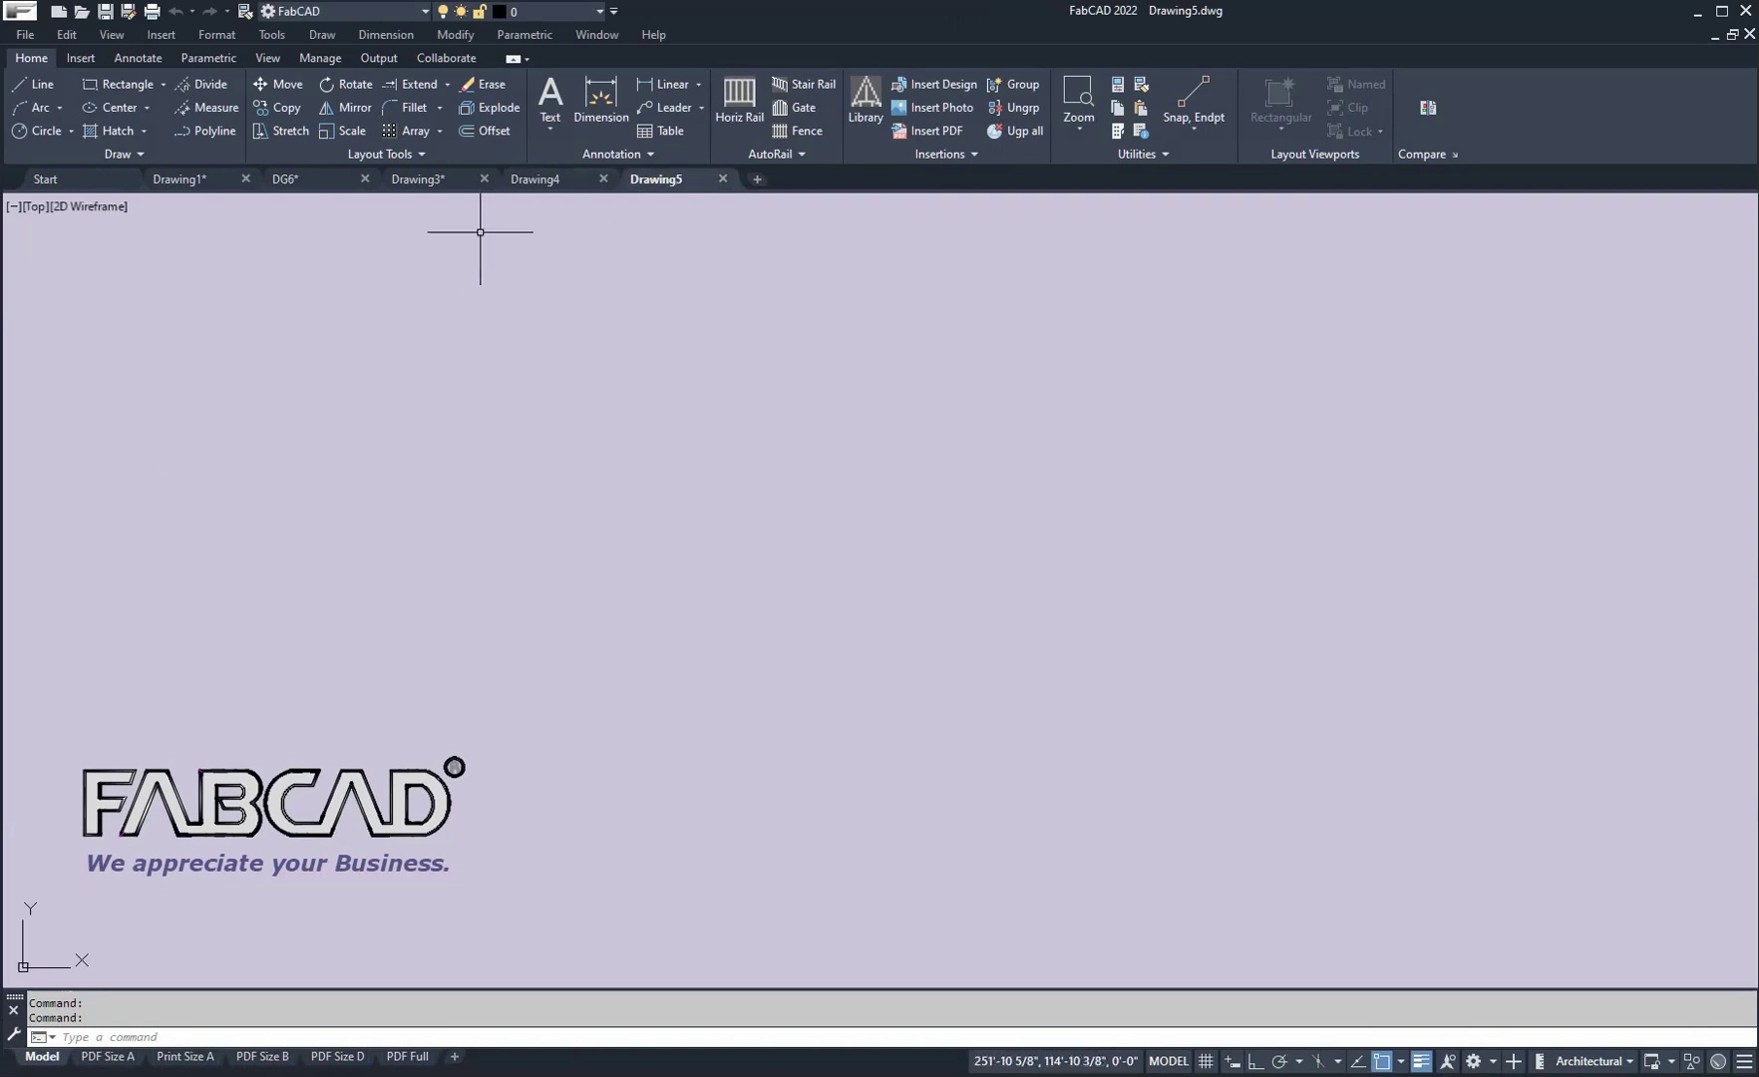
{"action": "left_click_drag", "start_coordinate": [541, 185], "coordinate": [574, 258]}
{"action": "mouse_move", "coordinate": [918, 300]}
{"action": "left_mouse_down"}
{"action": "mouse_move", "coordinate": [1636, 266]}
{"action": "mouse_move", "coordinate": [821, 265]}
{"action": "mouse_move", "coordinate": [557, 187]}
{"action": "left_mouse_up"}
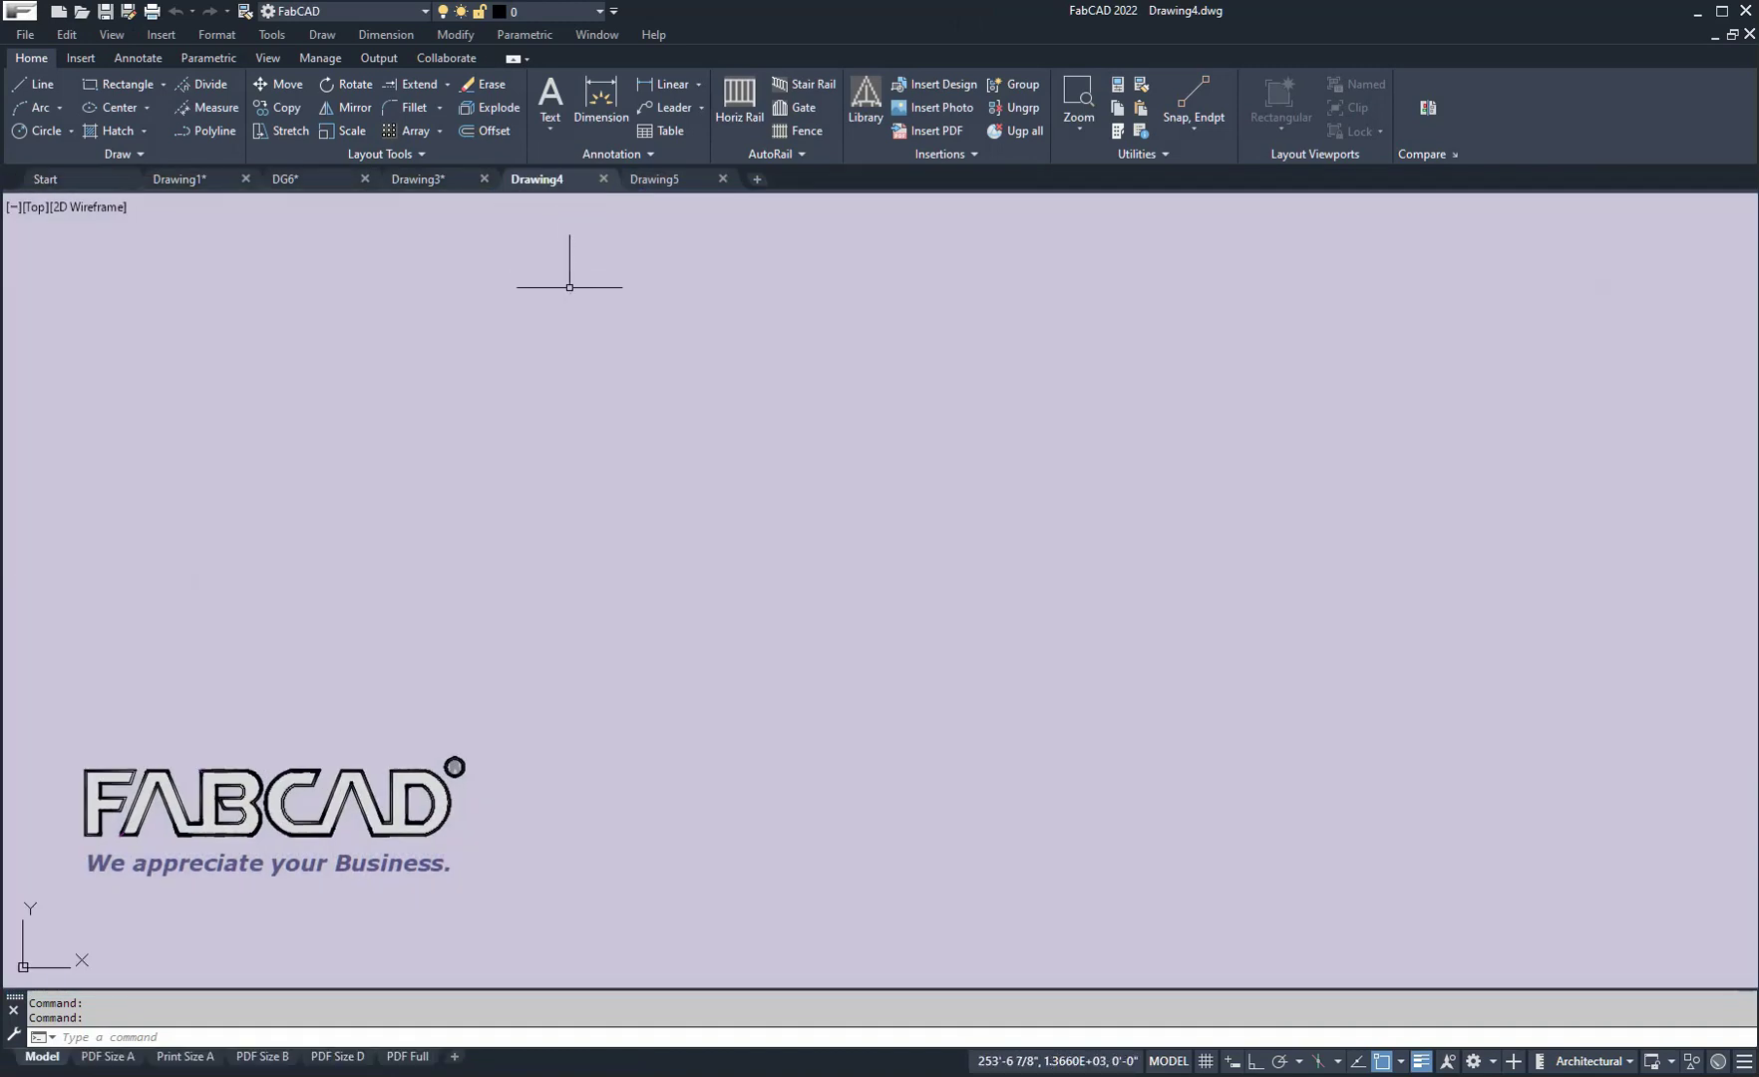
Step: Switch to the DG6 gate drawing and run COUNT to list all of its blocks
{"action": "left_click", "coordinate": [294, 181]}
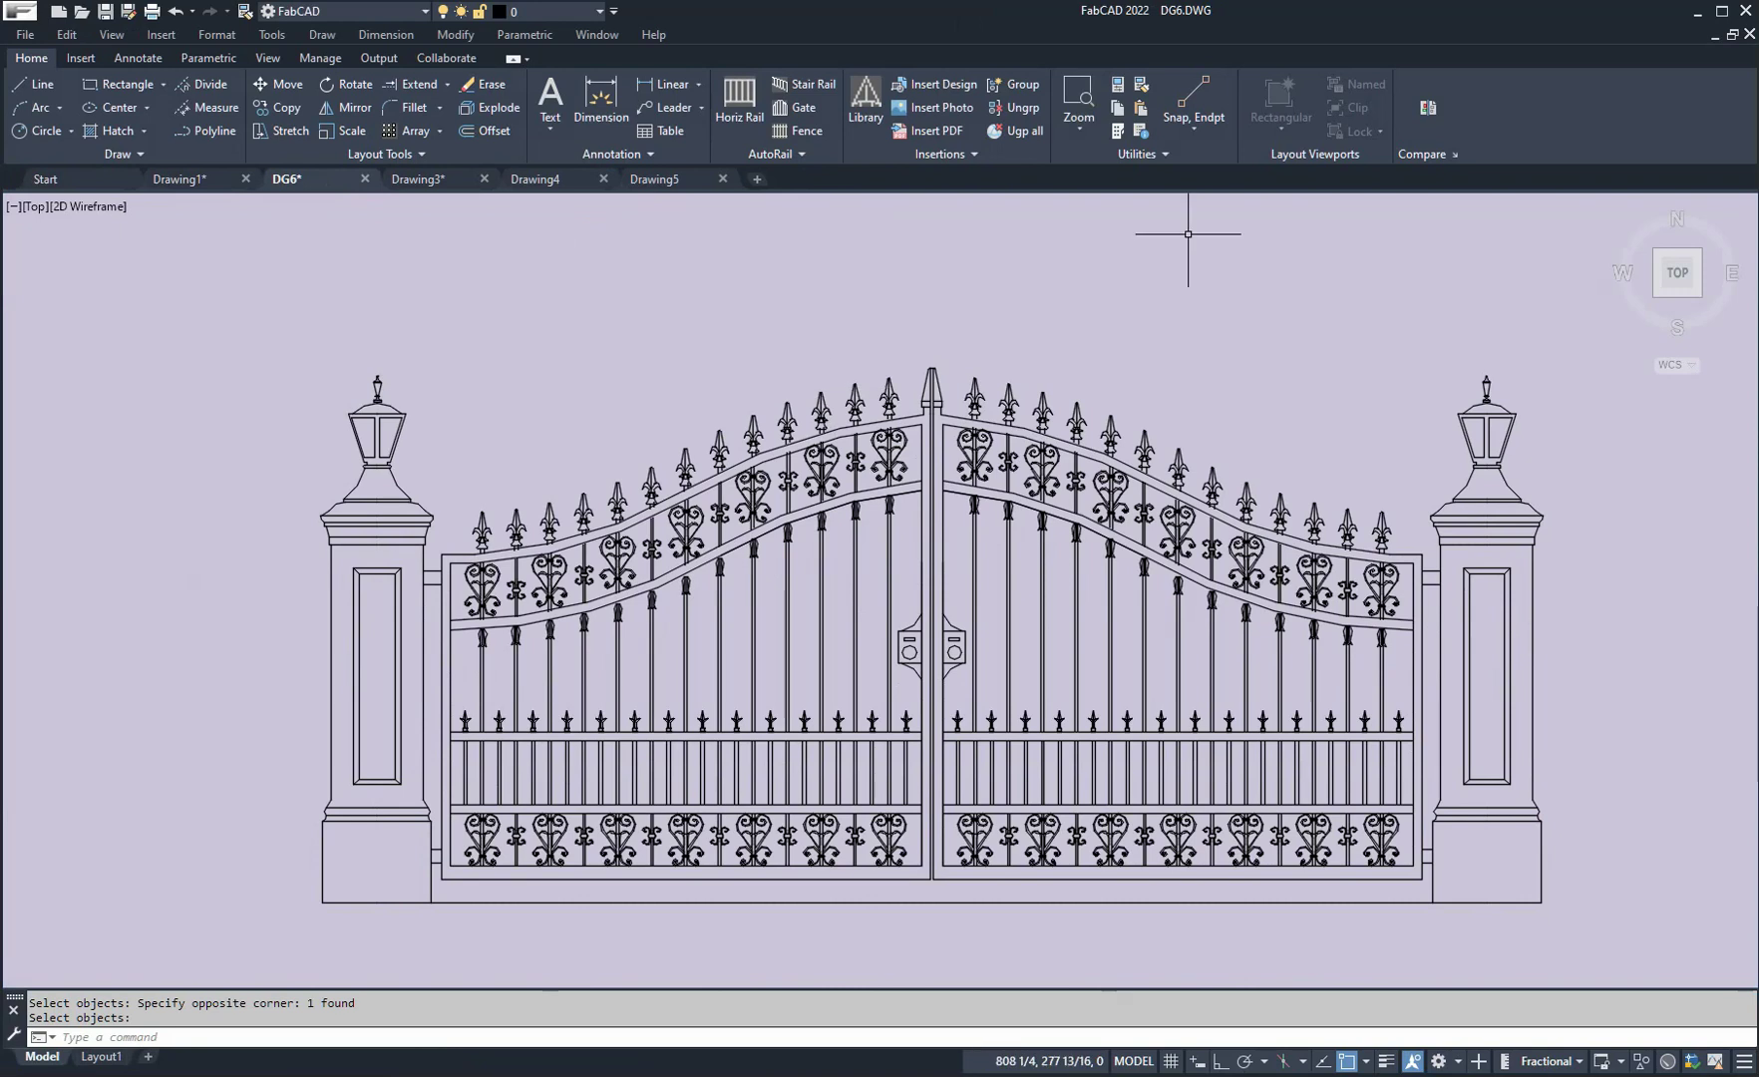
{"action": "type", "text": "coun"}
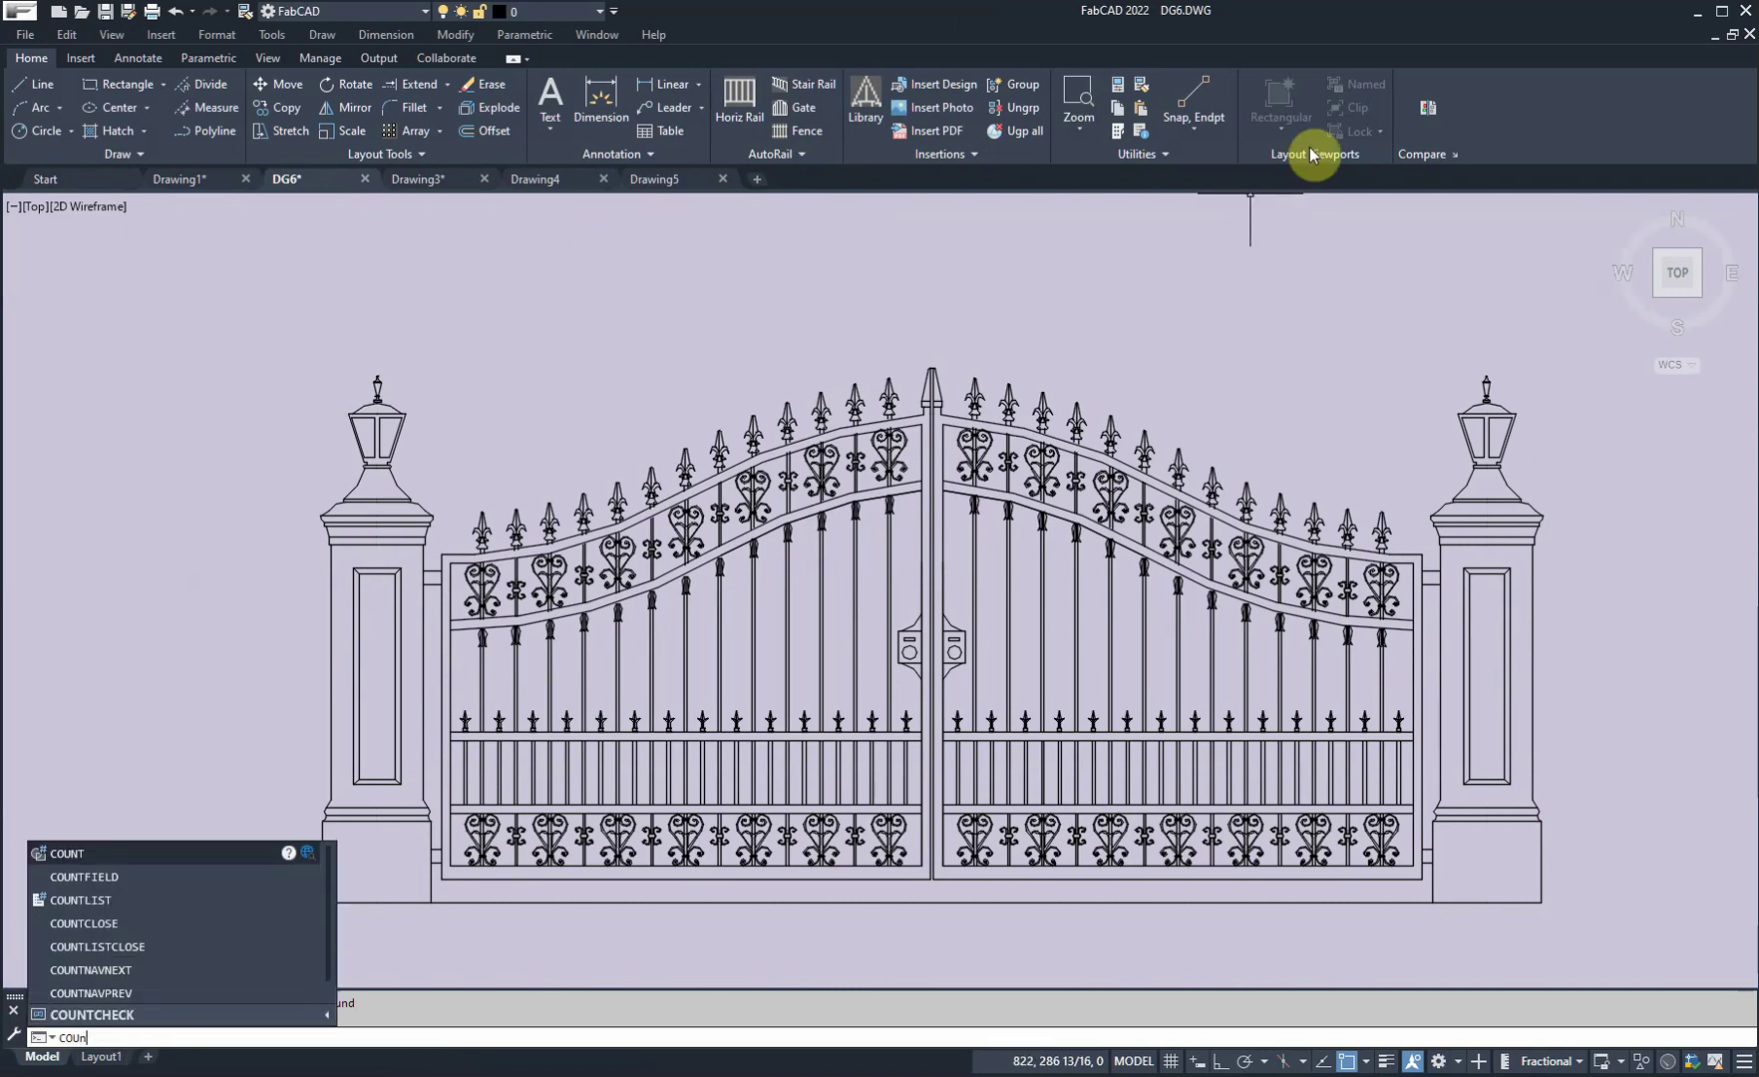
{"action": "type", "text": "t"}
{"action": "key", "text": "Return"}
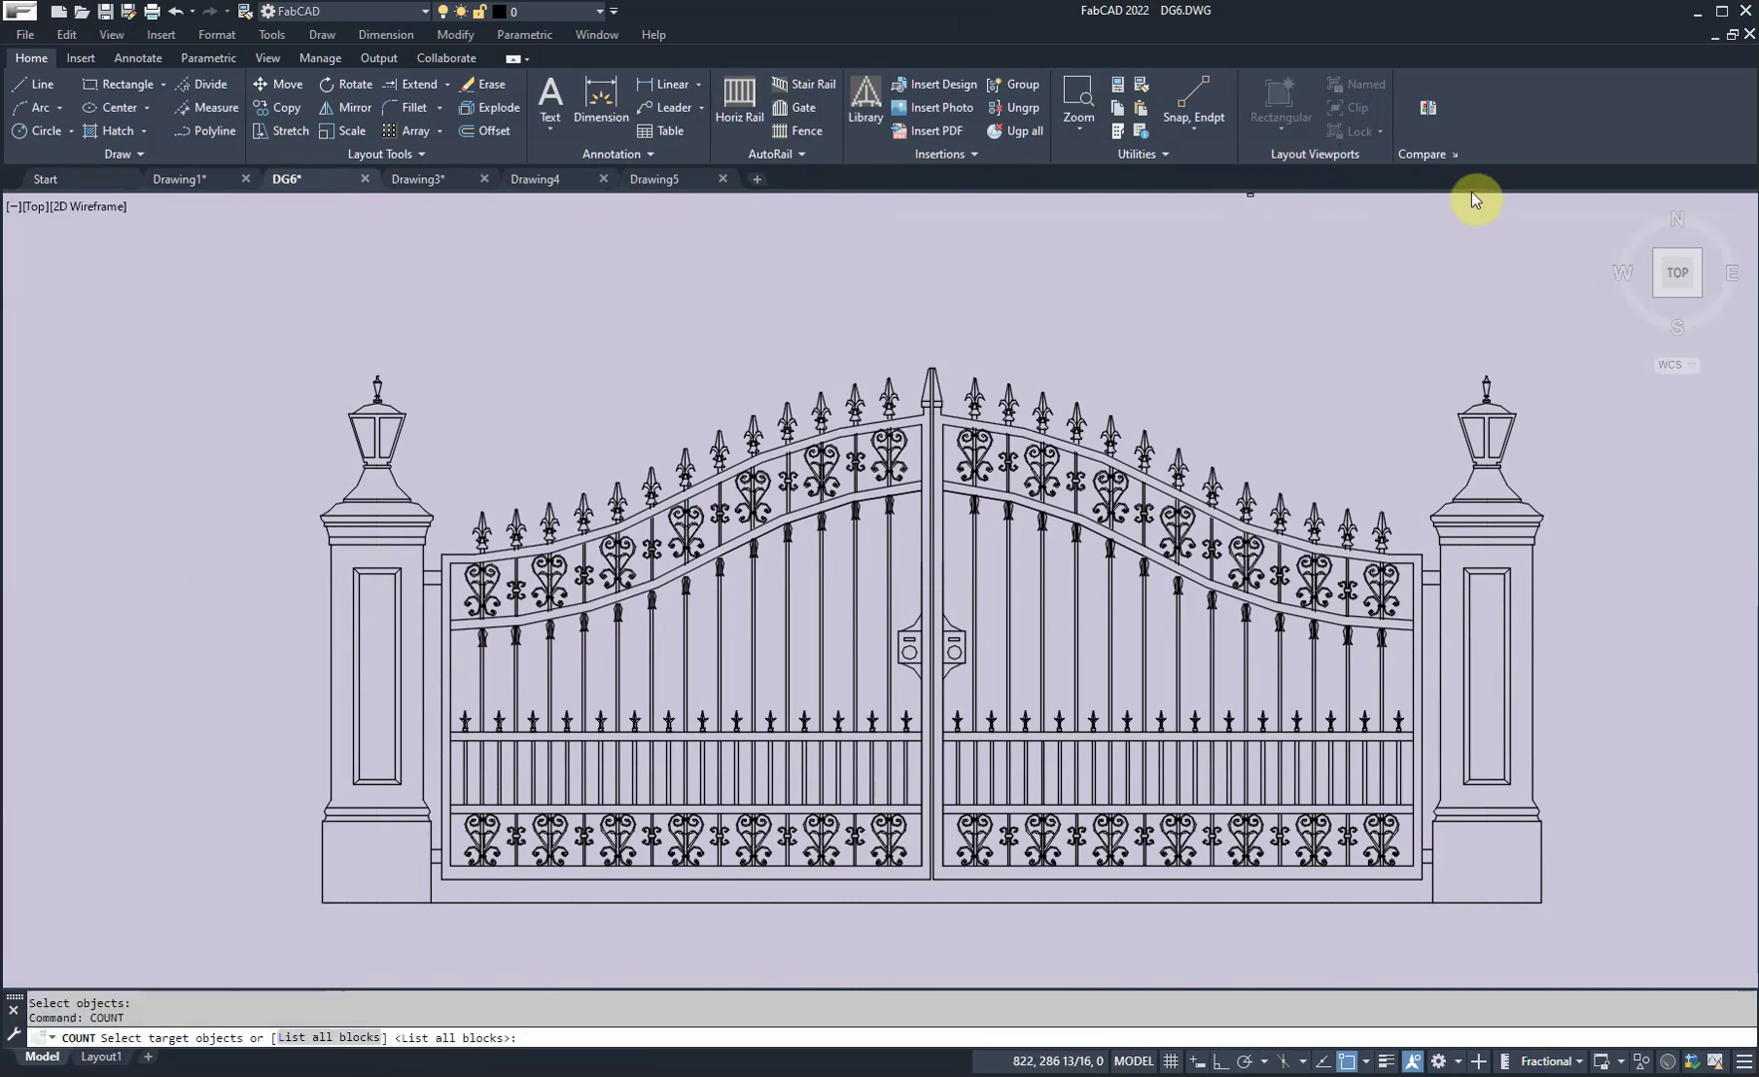
{"action": "key", "text": "Return"}
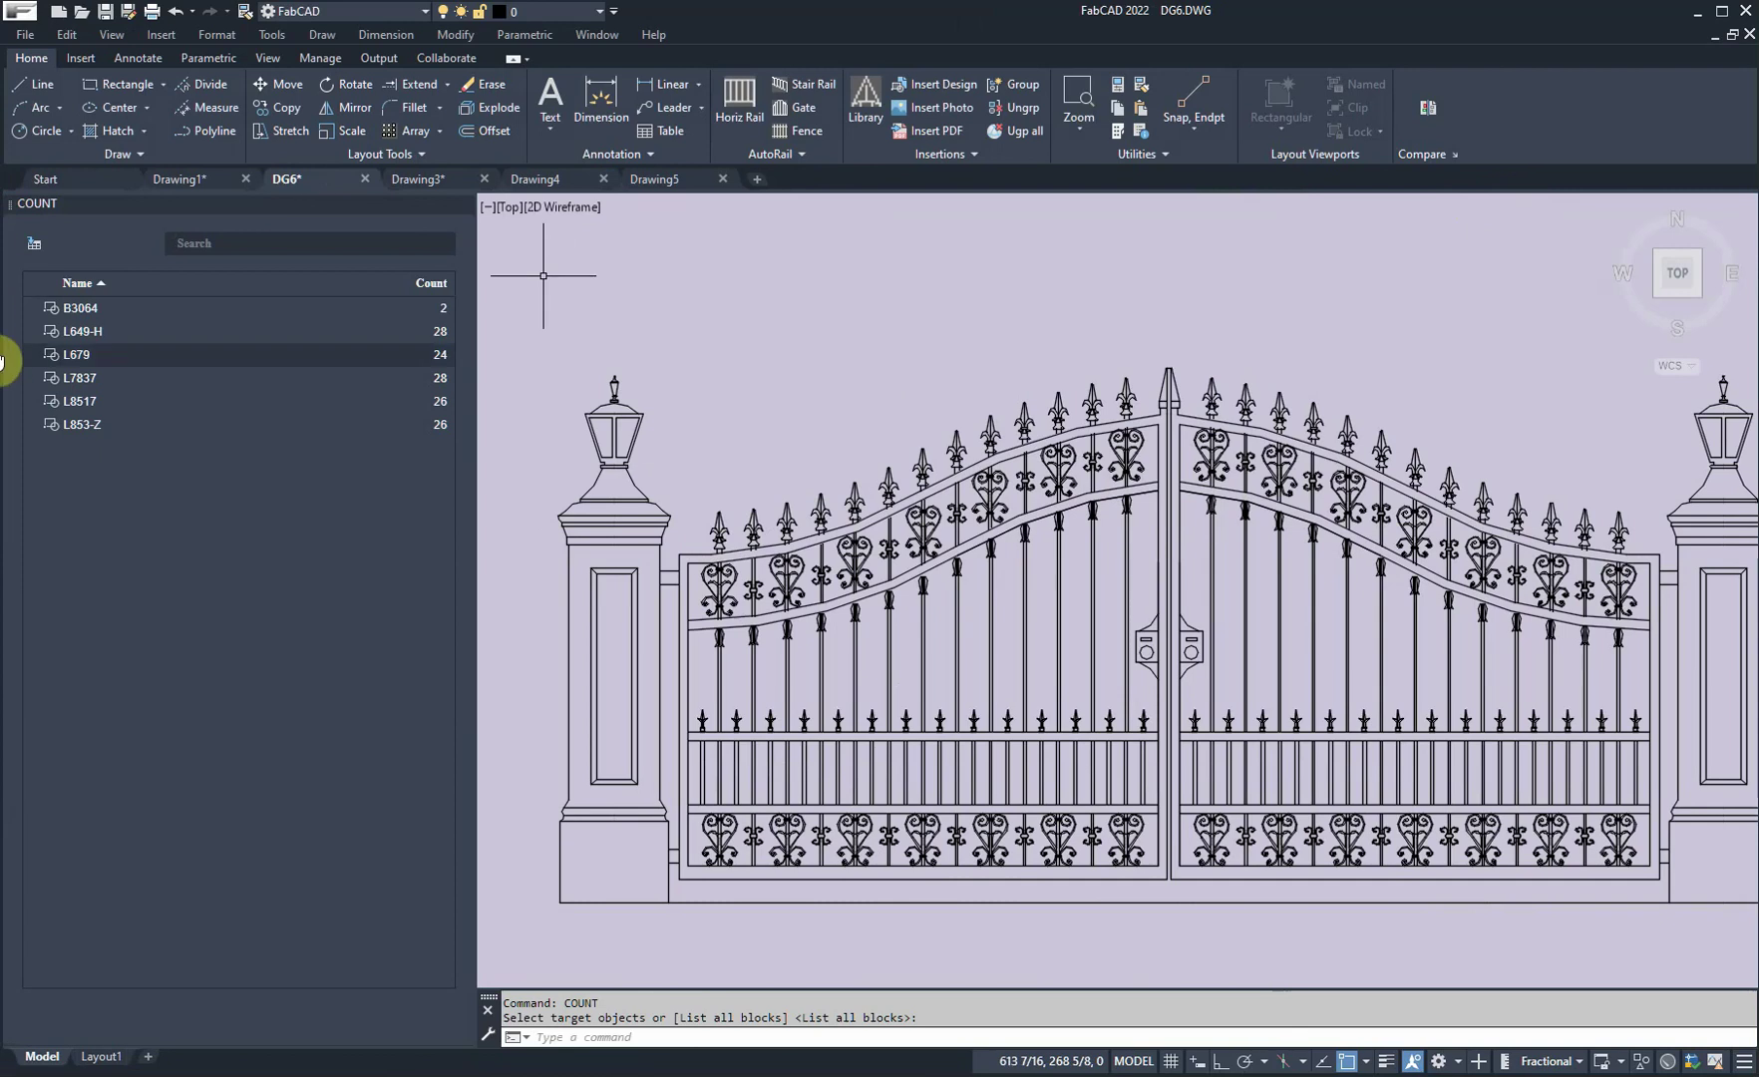
Step: Highlight the counted blocks B3064, L649-H, L679, L7837, L8517 and L853-Z one after another in the gate, and end the active count
{"action": "left_click", "coordinate": [89, 313]}
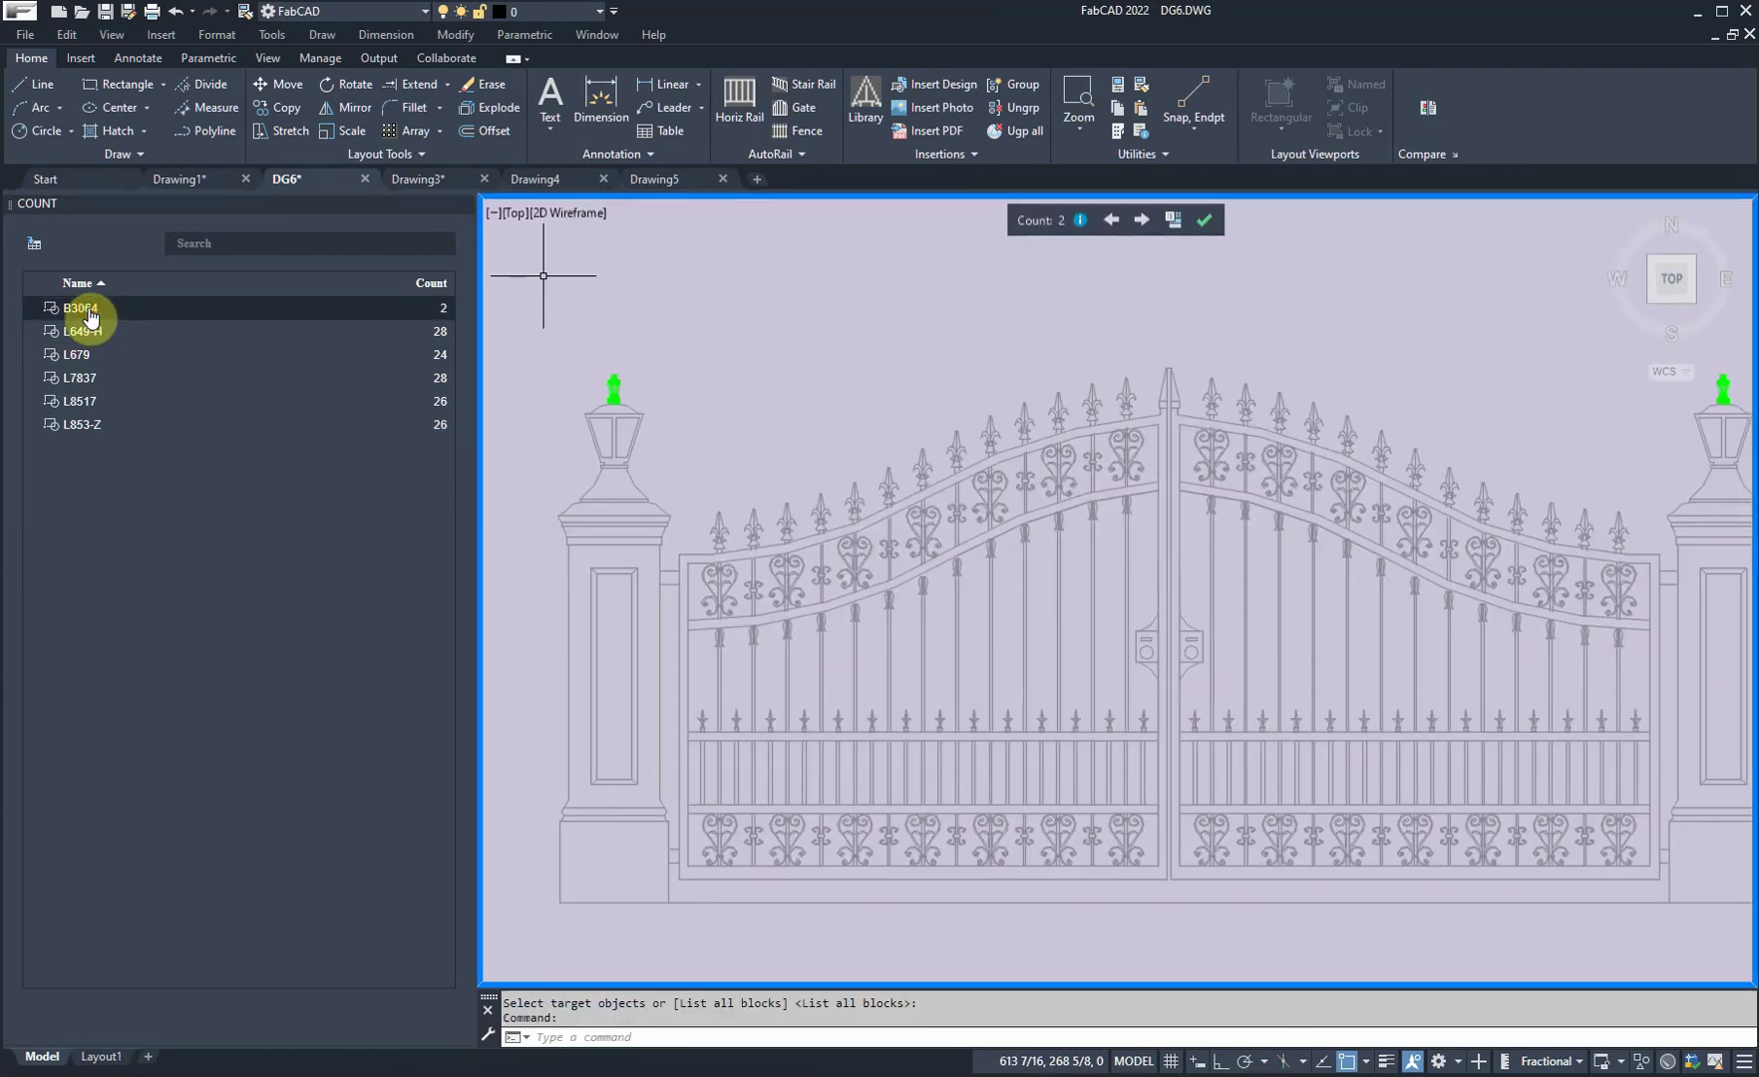
{"action": "left_click", "coordinate": [93, 333]}
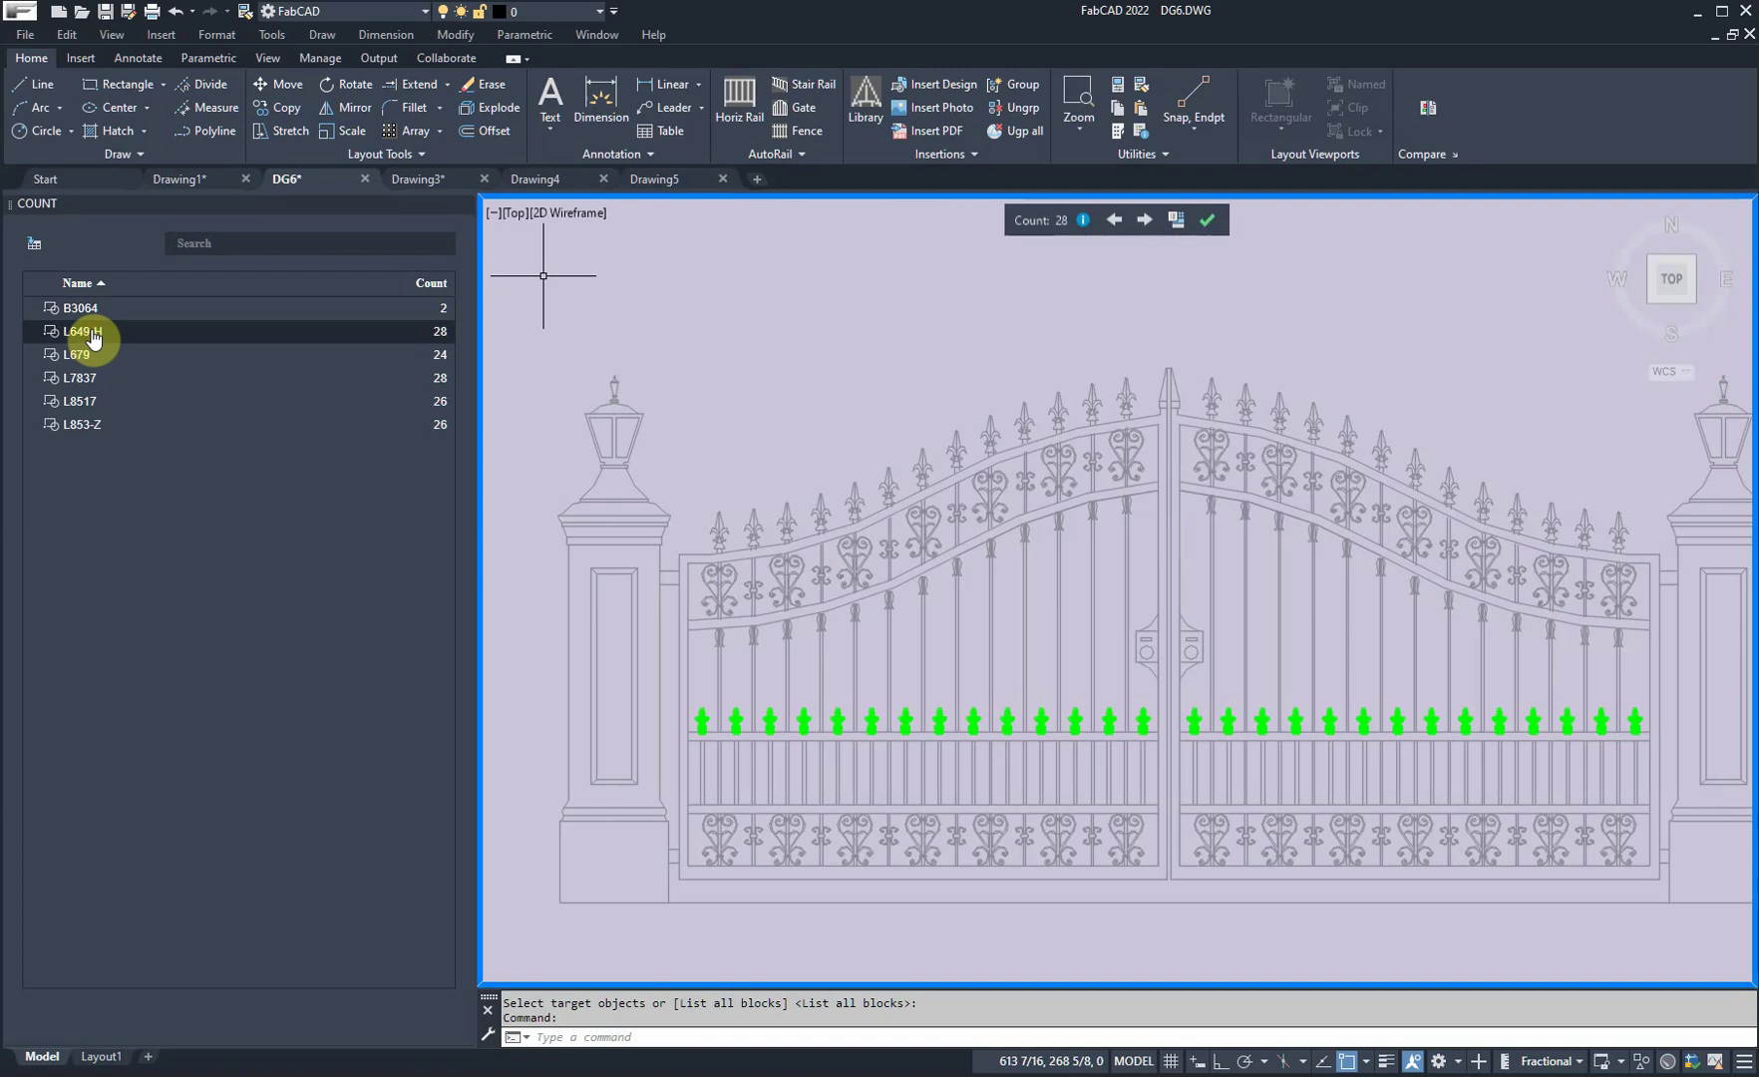
{"action": "left_click", "coordinate": [79, 355]}
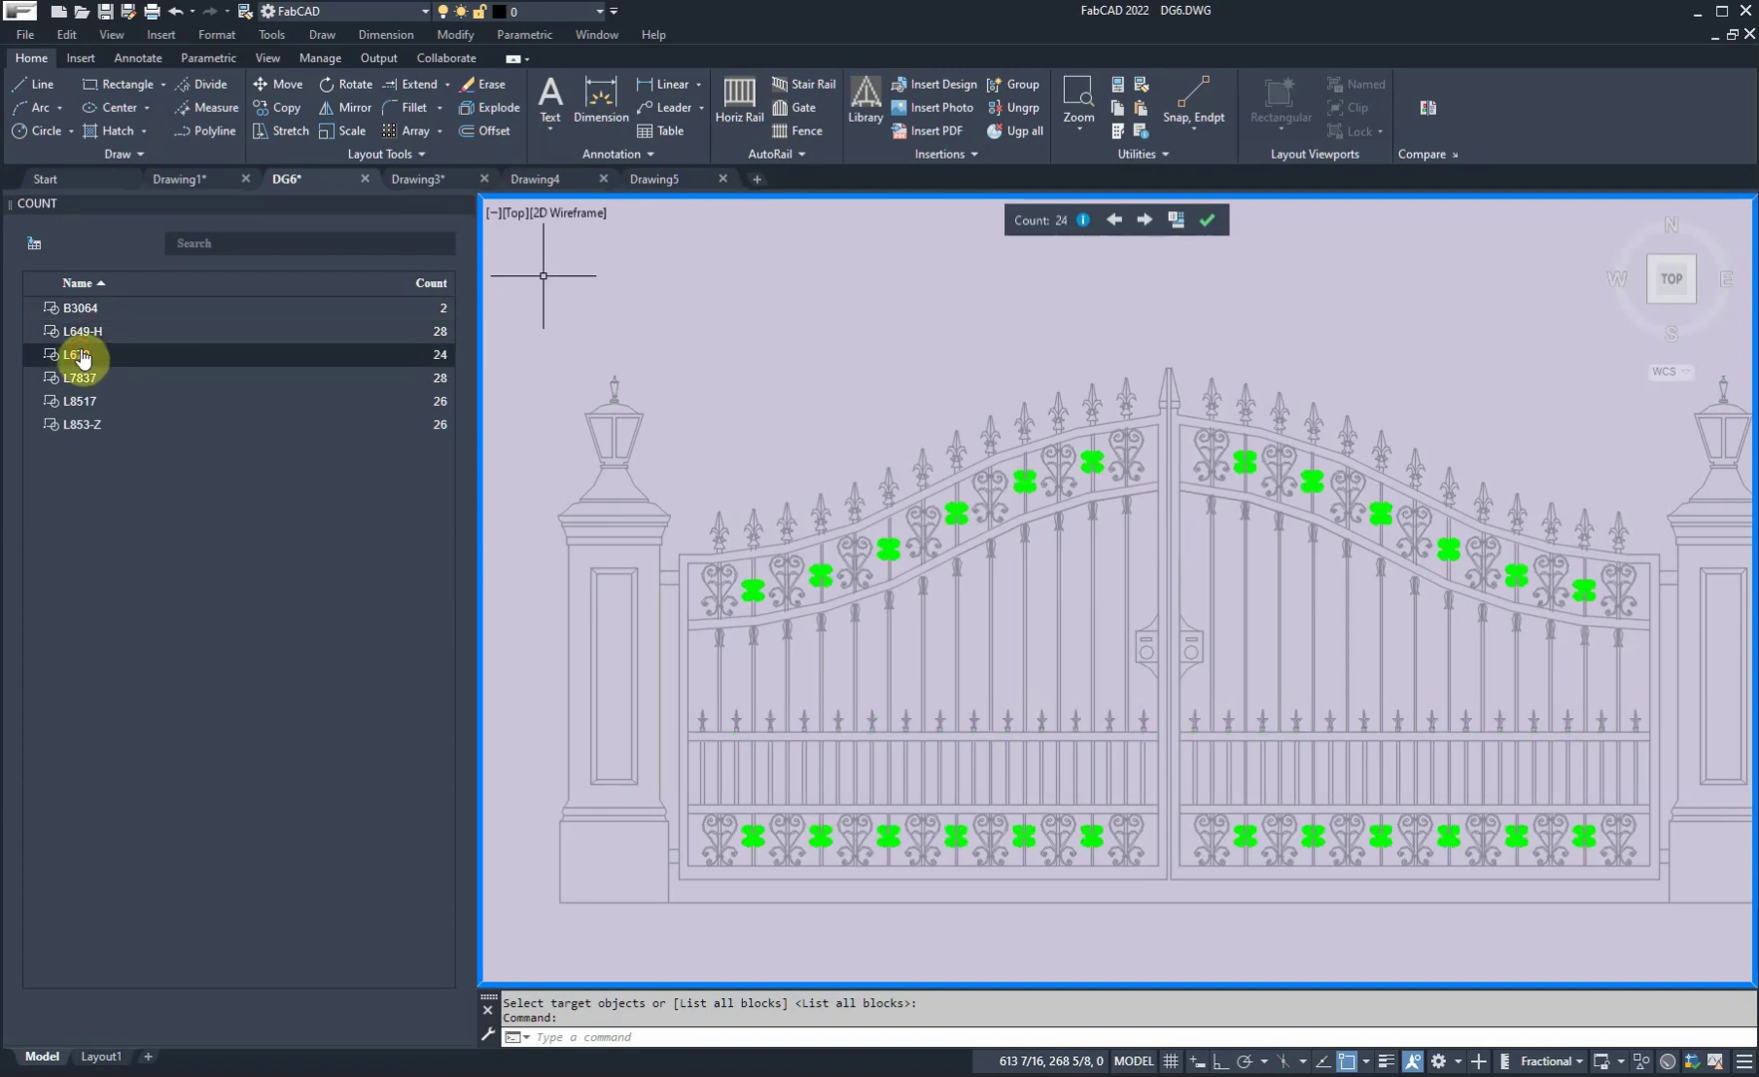
{"action": "left_click", "coordinate": [85, 382]}
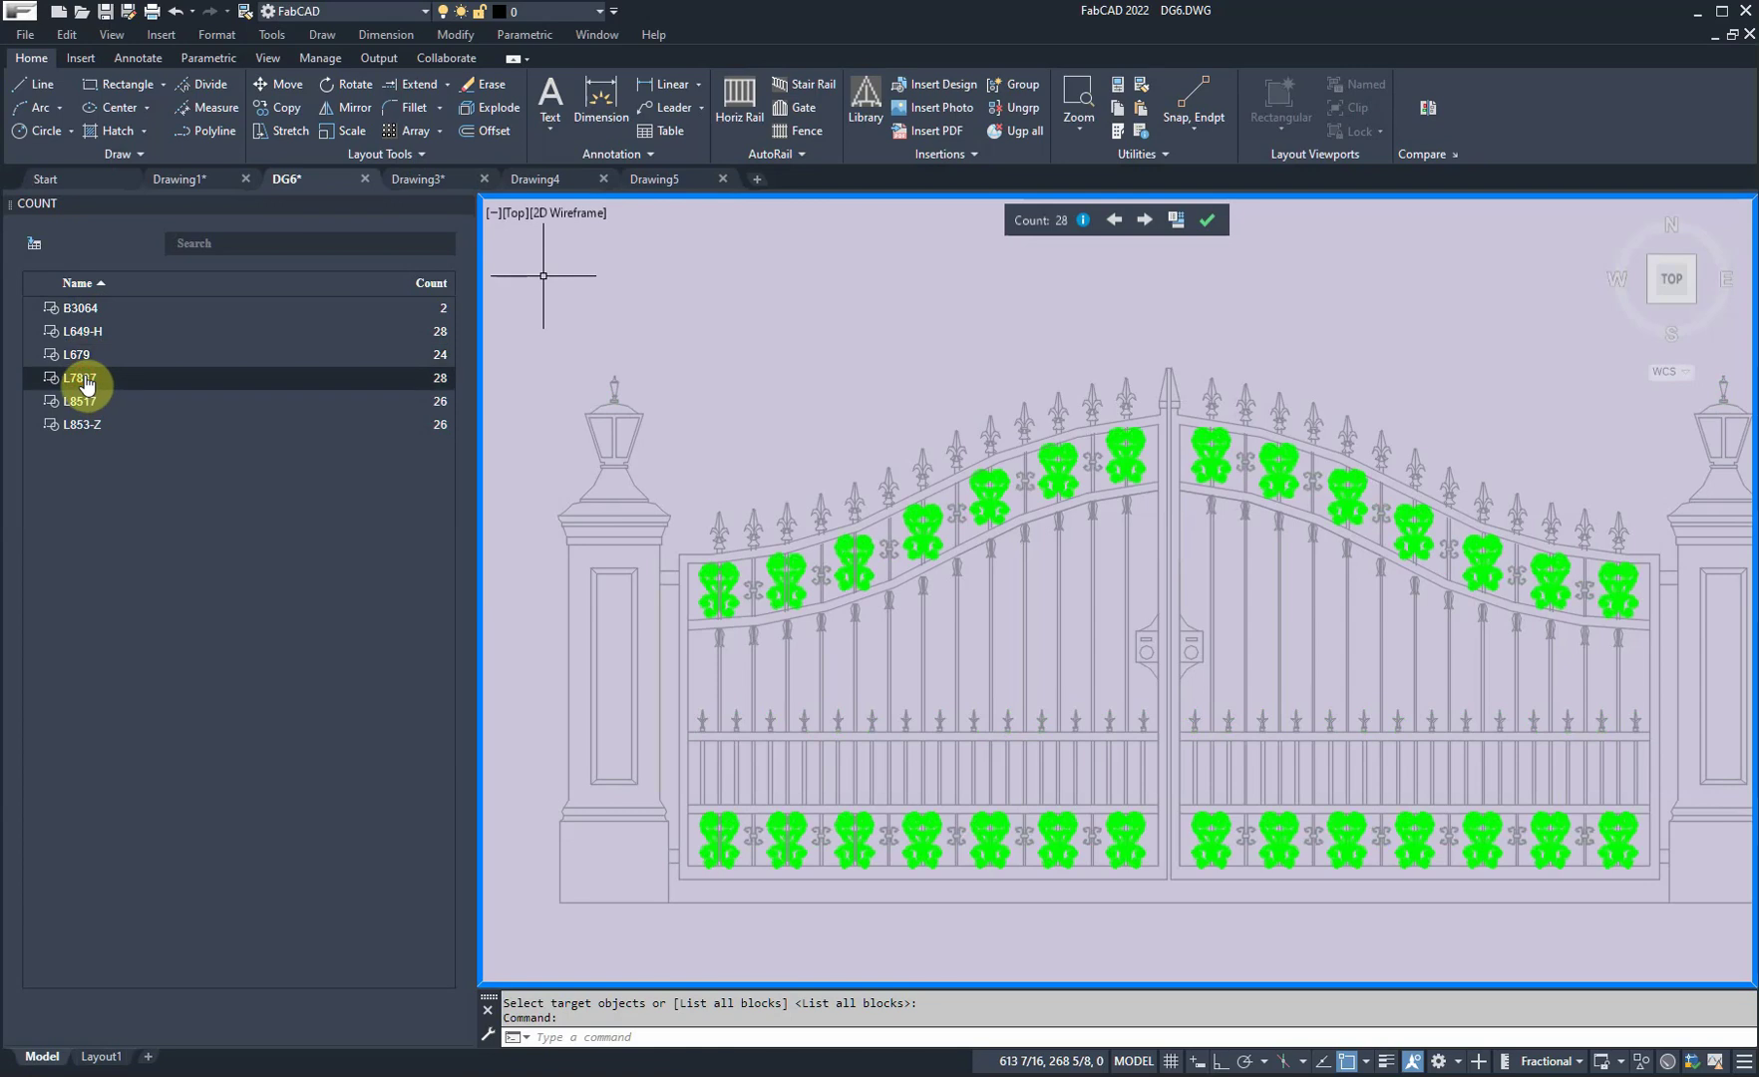
{"action": "left_click", "coordinate": [87, 402]}
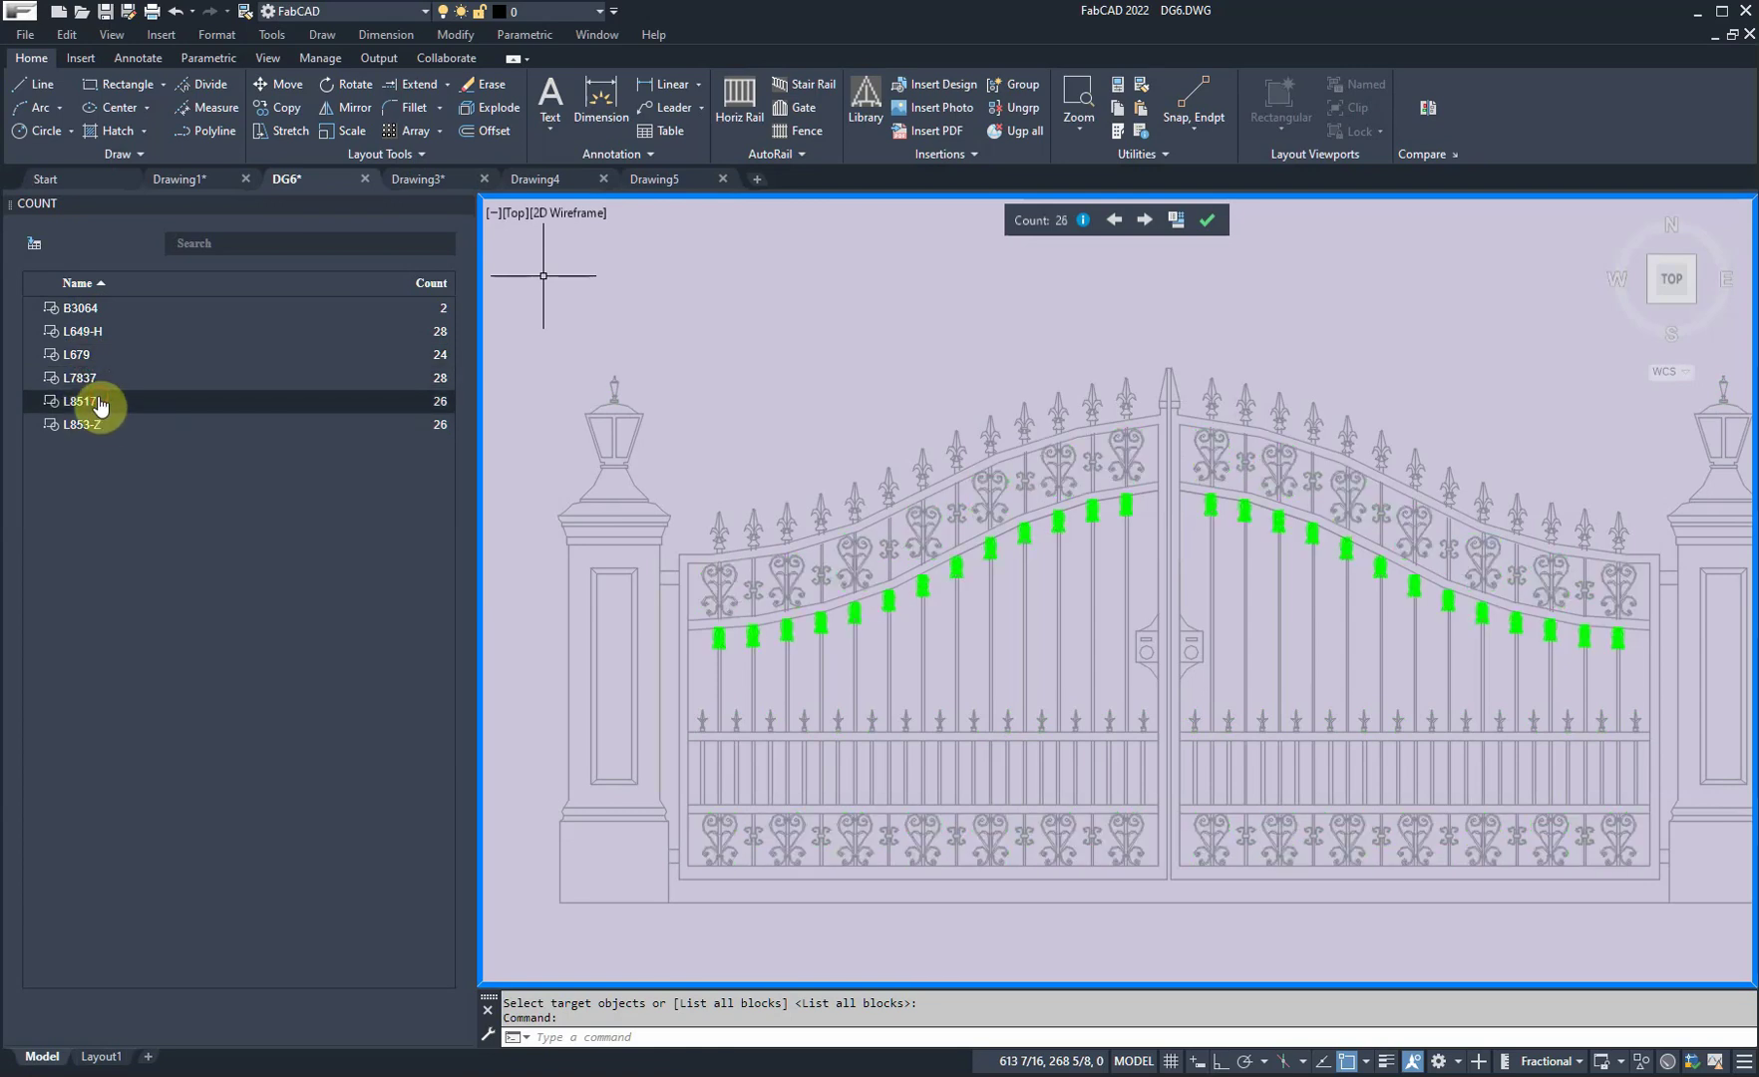
{"action": "left_click", "coordinate": [91, 436]}
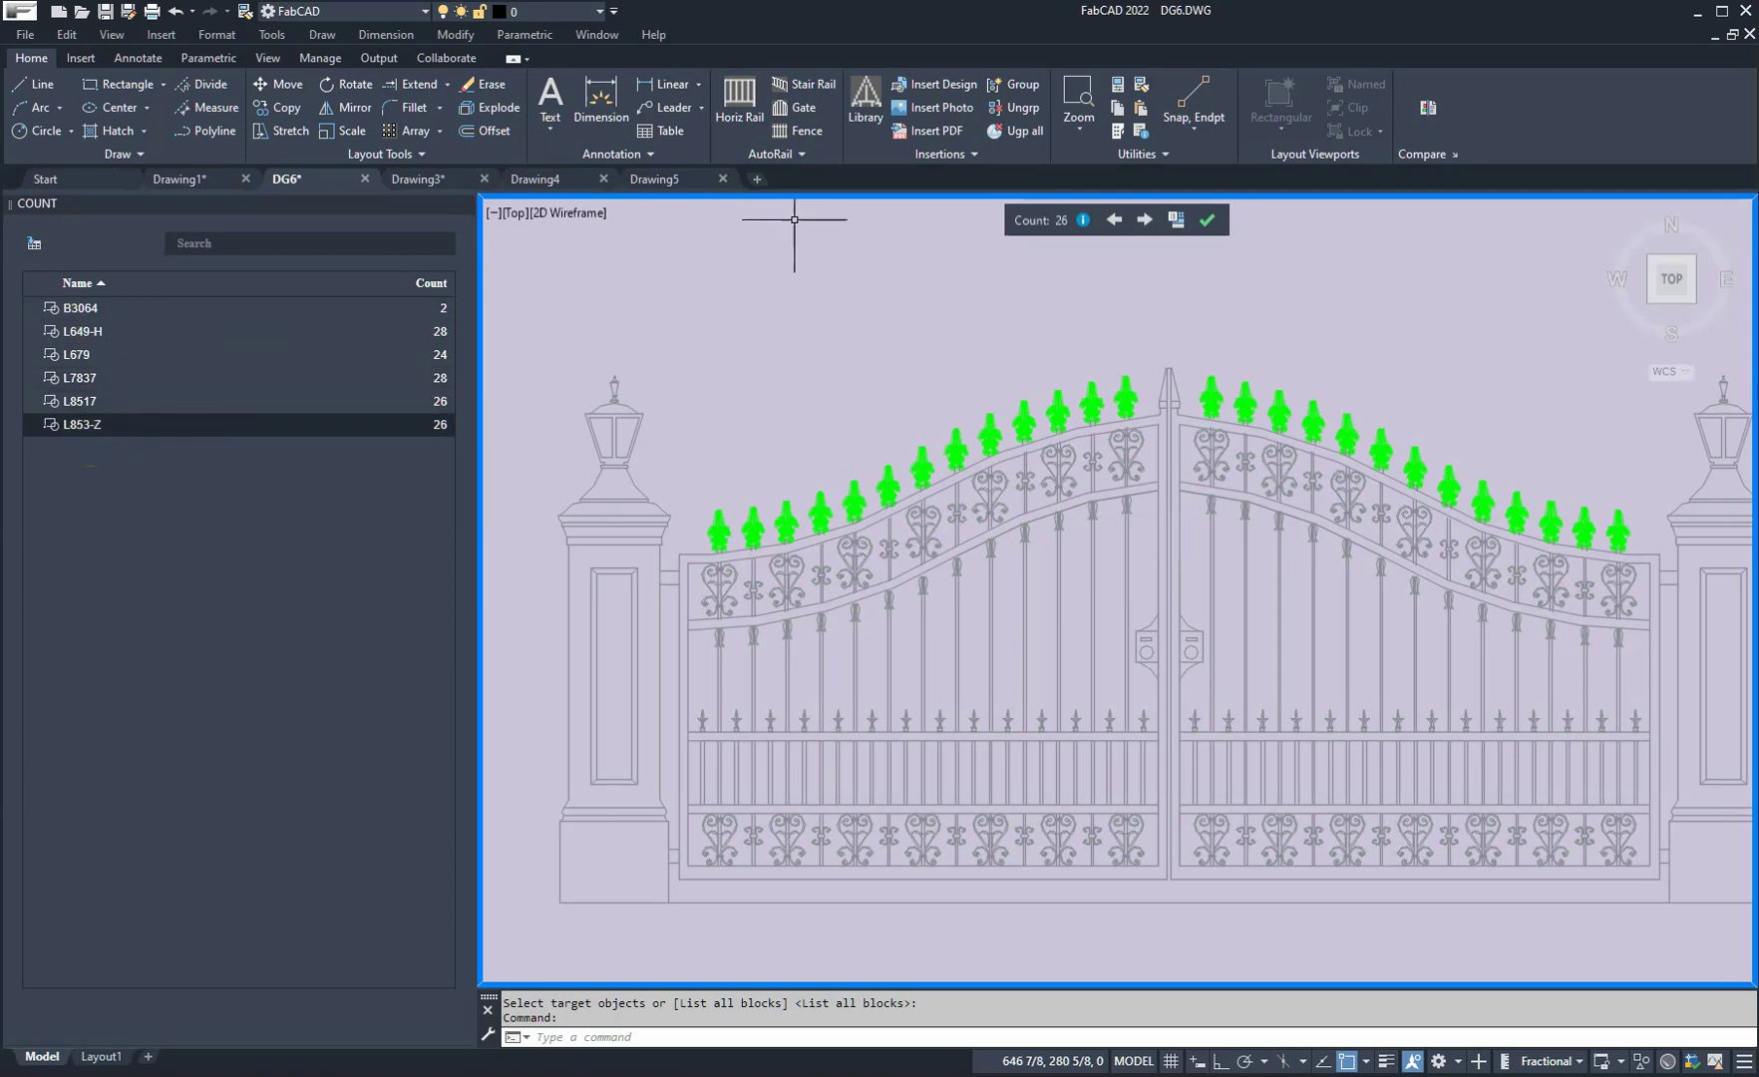
{"action": "left_click", "coordinate": [1207, 219]}
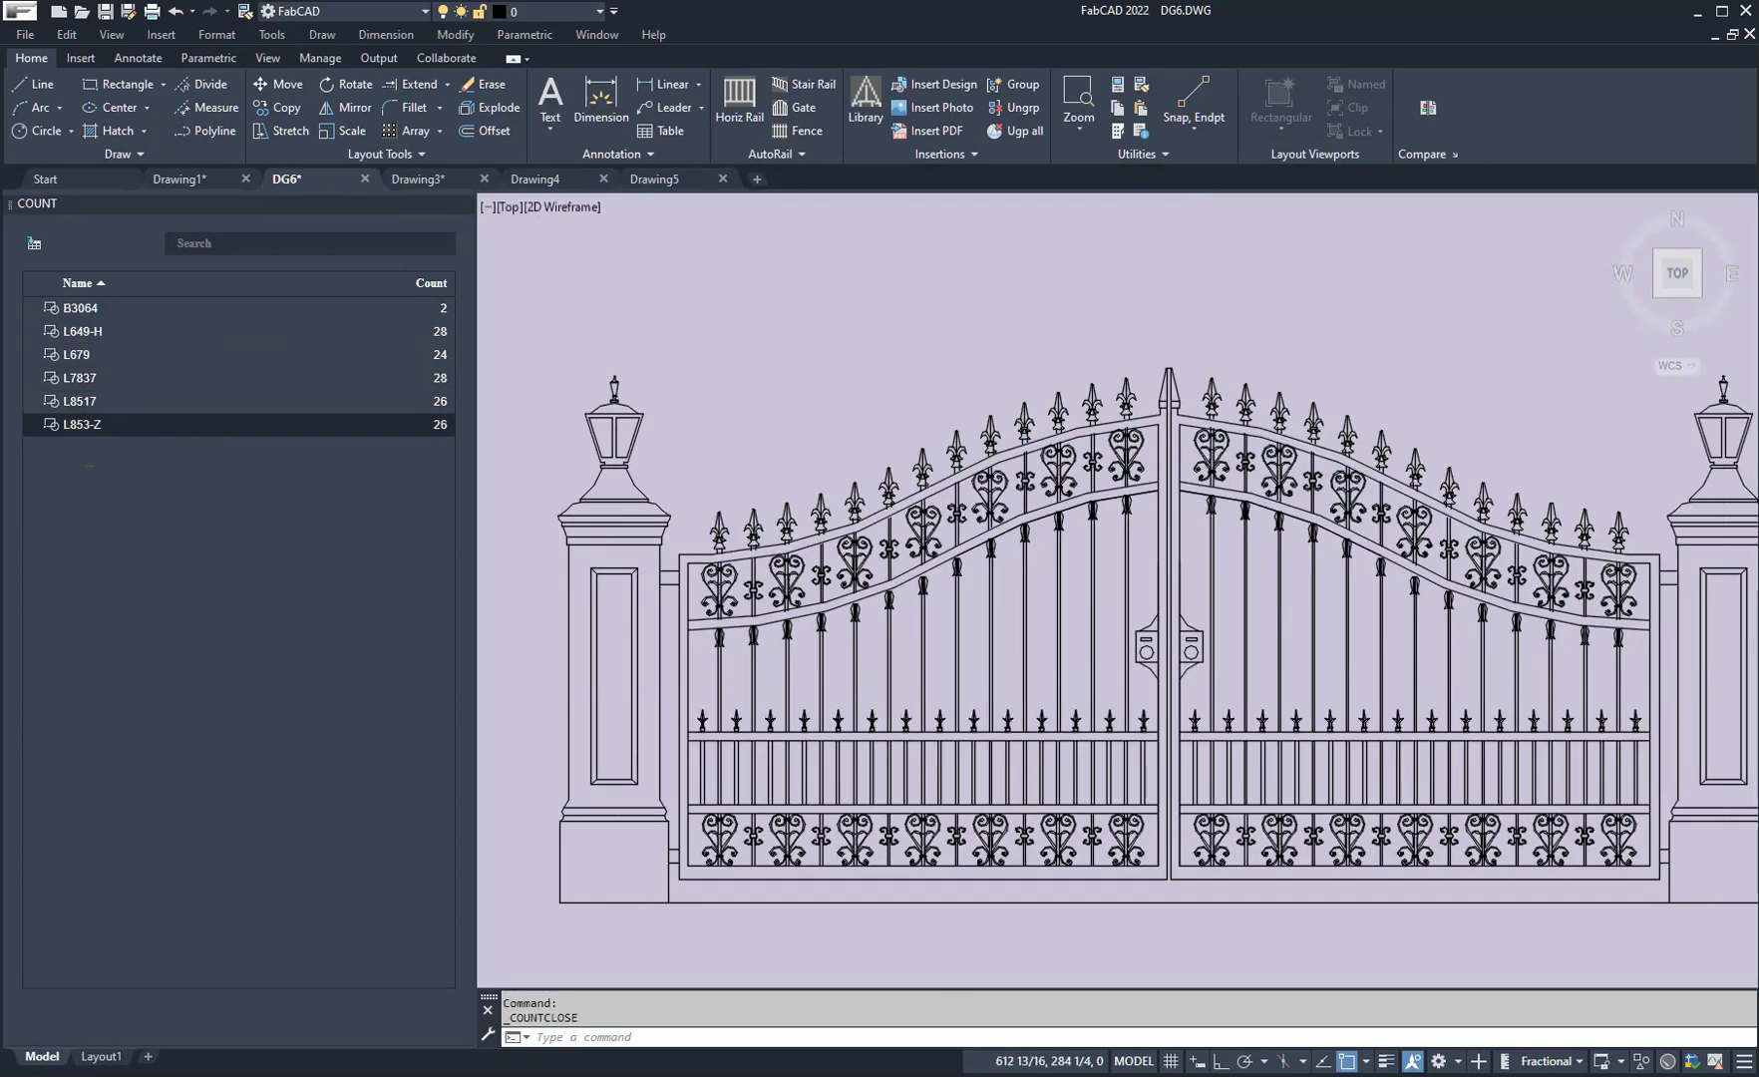
Step: Copy the two topmost L853-Z spearheads of the left gate leaf to four free spots above it, undoing and redoing the copy once
{"action": "left_click", "coordinate": [285, 107]}
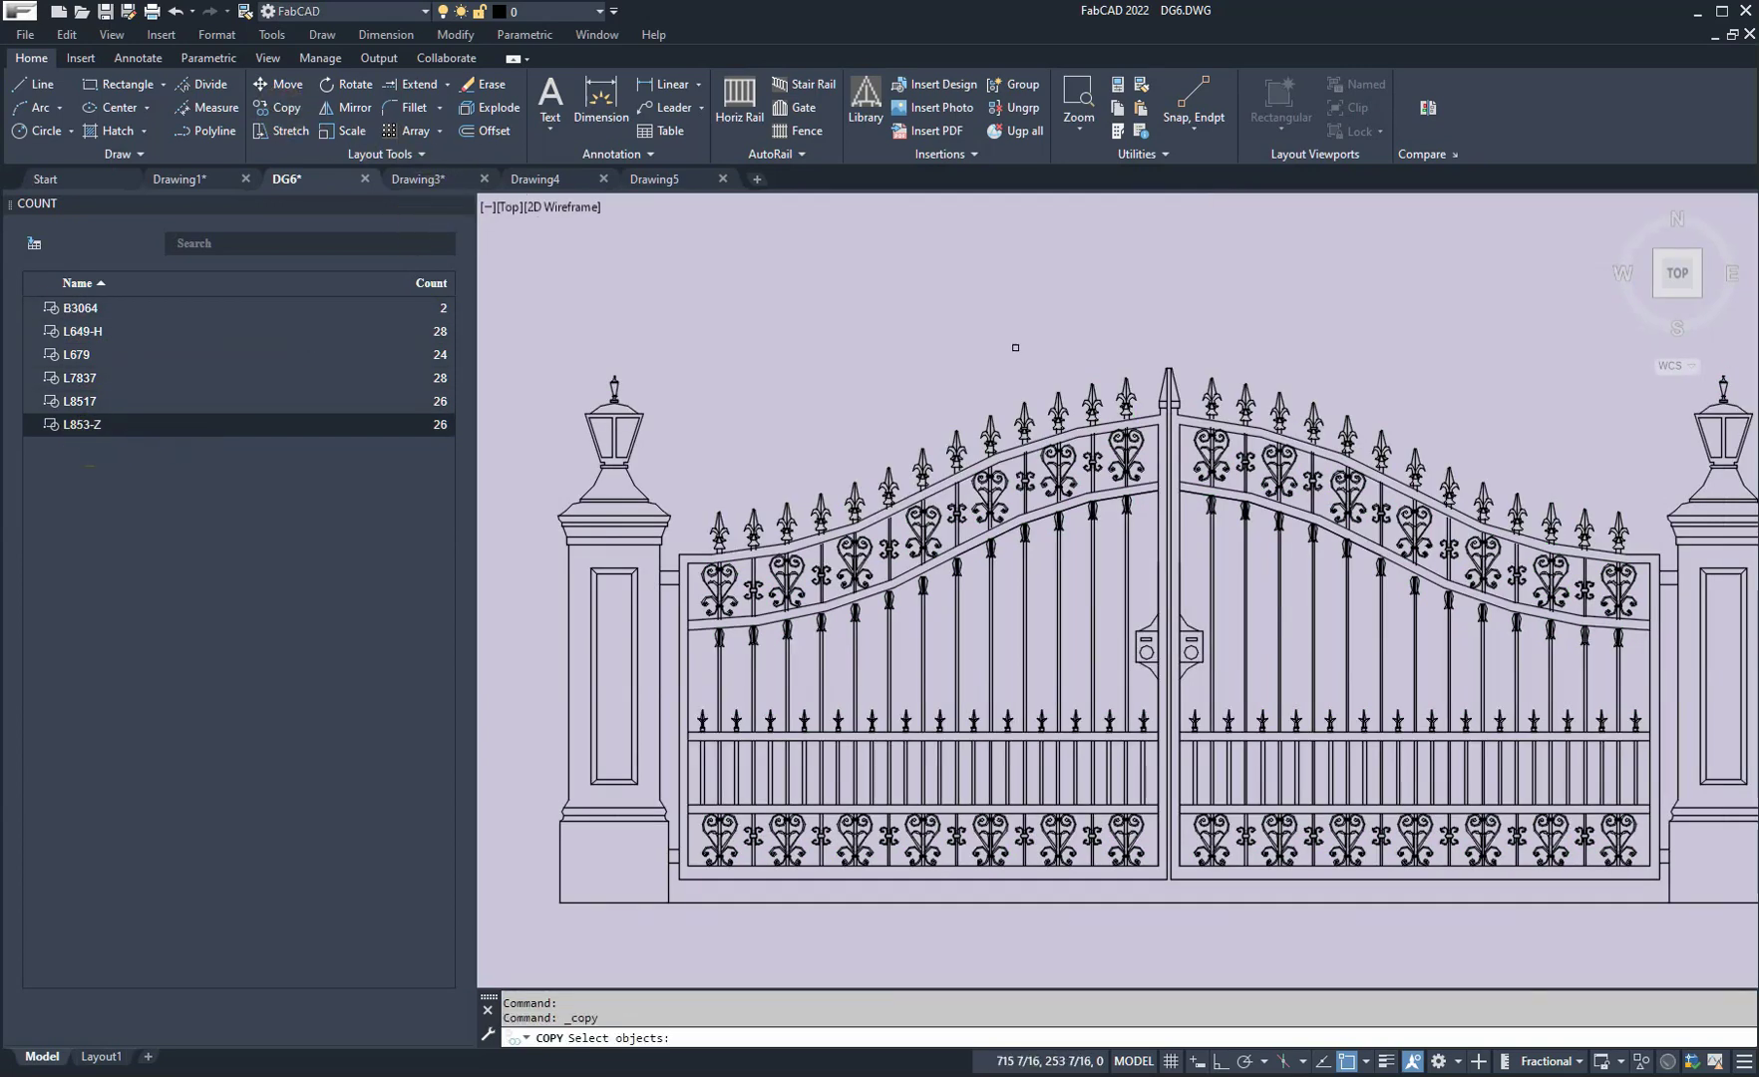
{"action": "left_click", "coordinate": [1147, 371]}
{"action": "left_click", "coordinate": [1041, 389]}
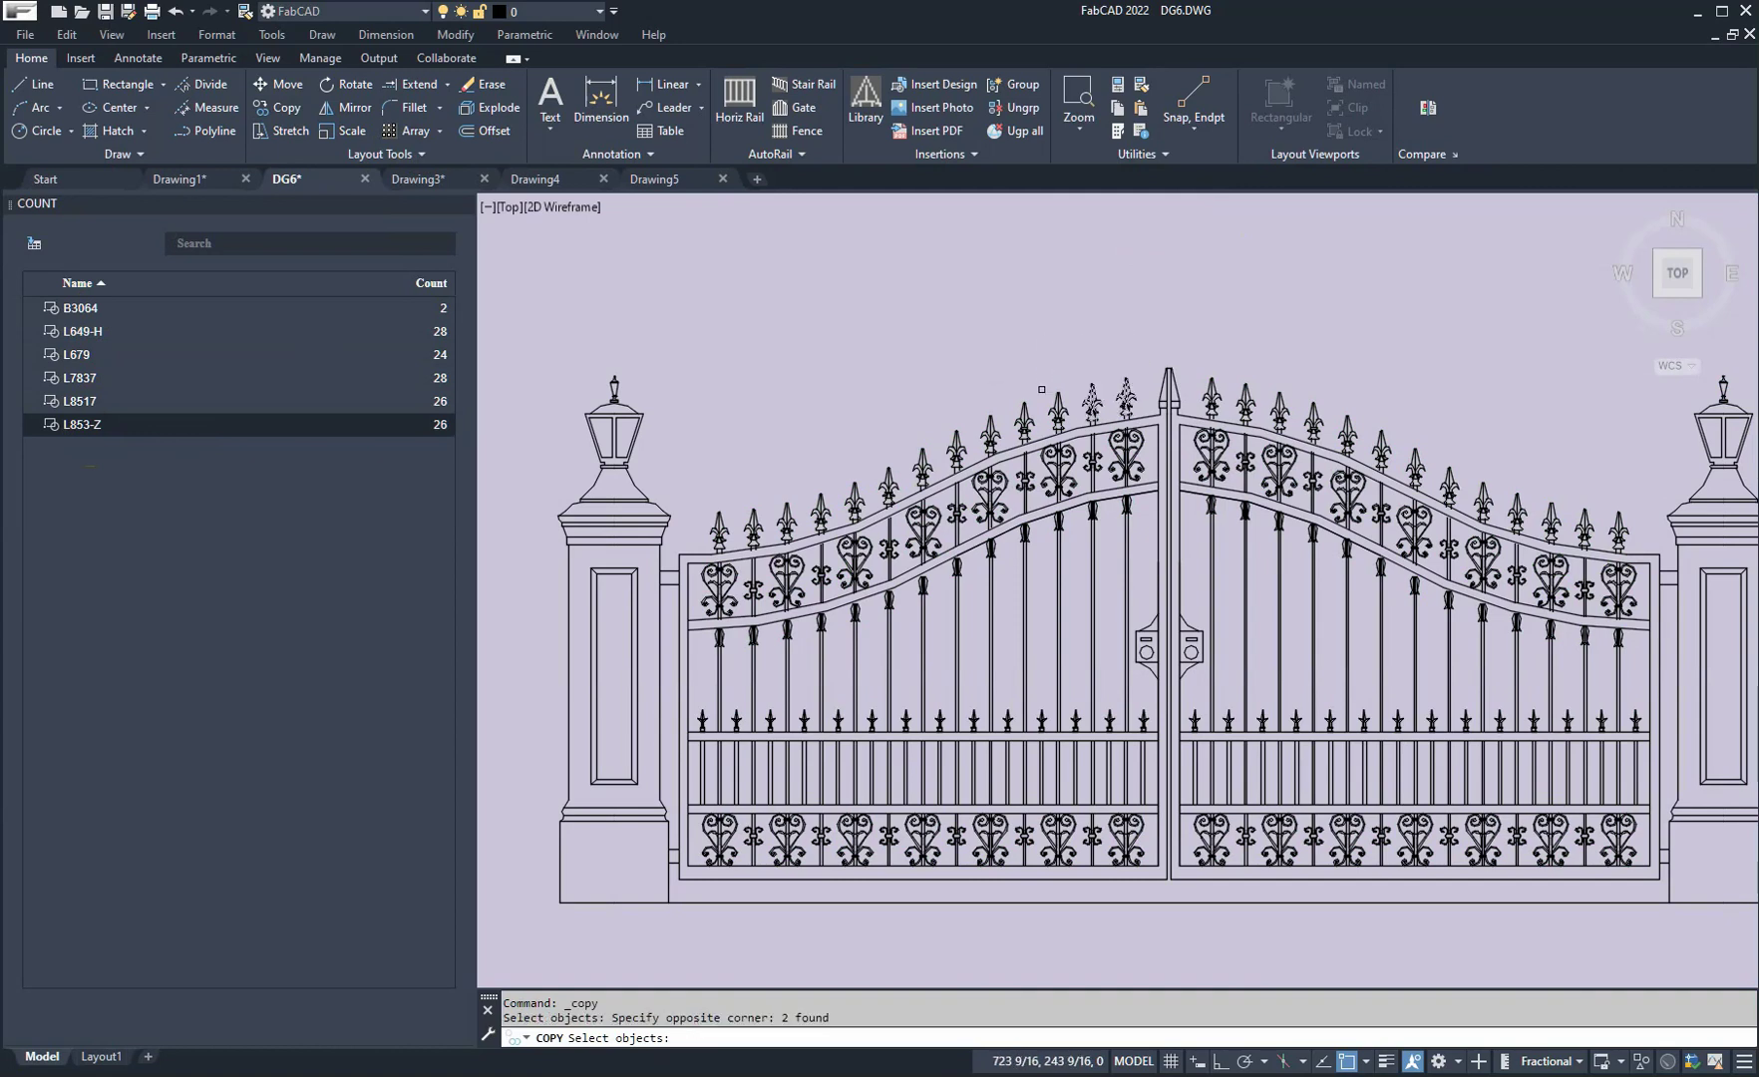
{"action": "key", "text": "Return"}
{"action": "left_click", "coordinate": [1053, 361]}
{"action": "left_click", "coordinate": [948, 286]}
{"action": "left_click", "coordinate": [753, 247]}
{"action": "left_click", "coordinate": [701, 346]}
{"action": "key", "text": "Return"}
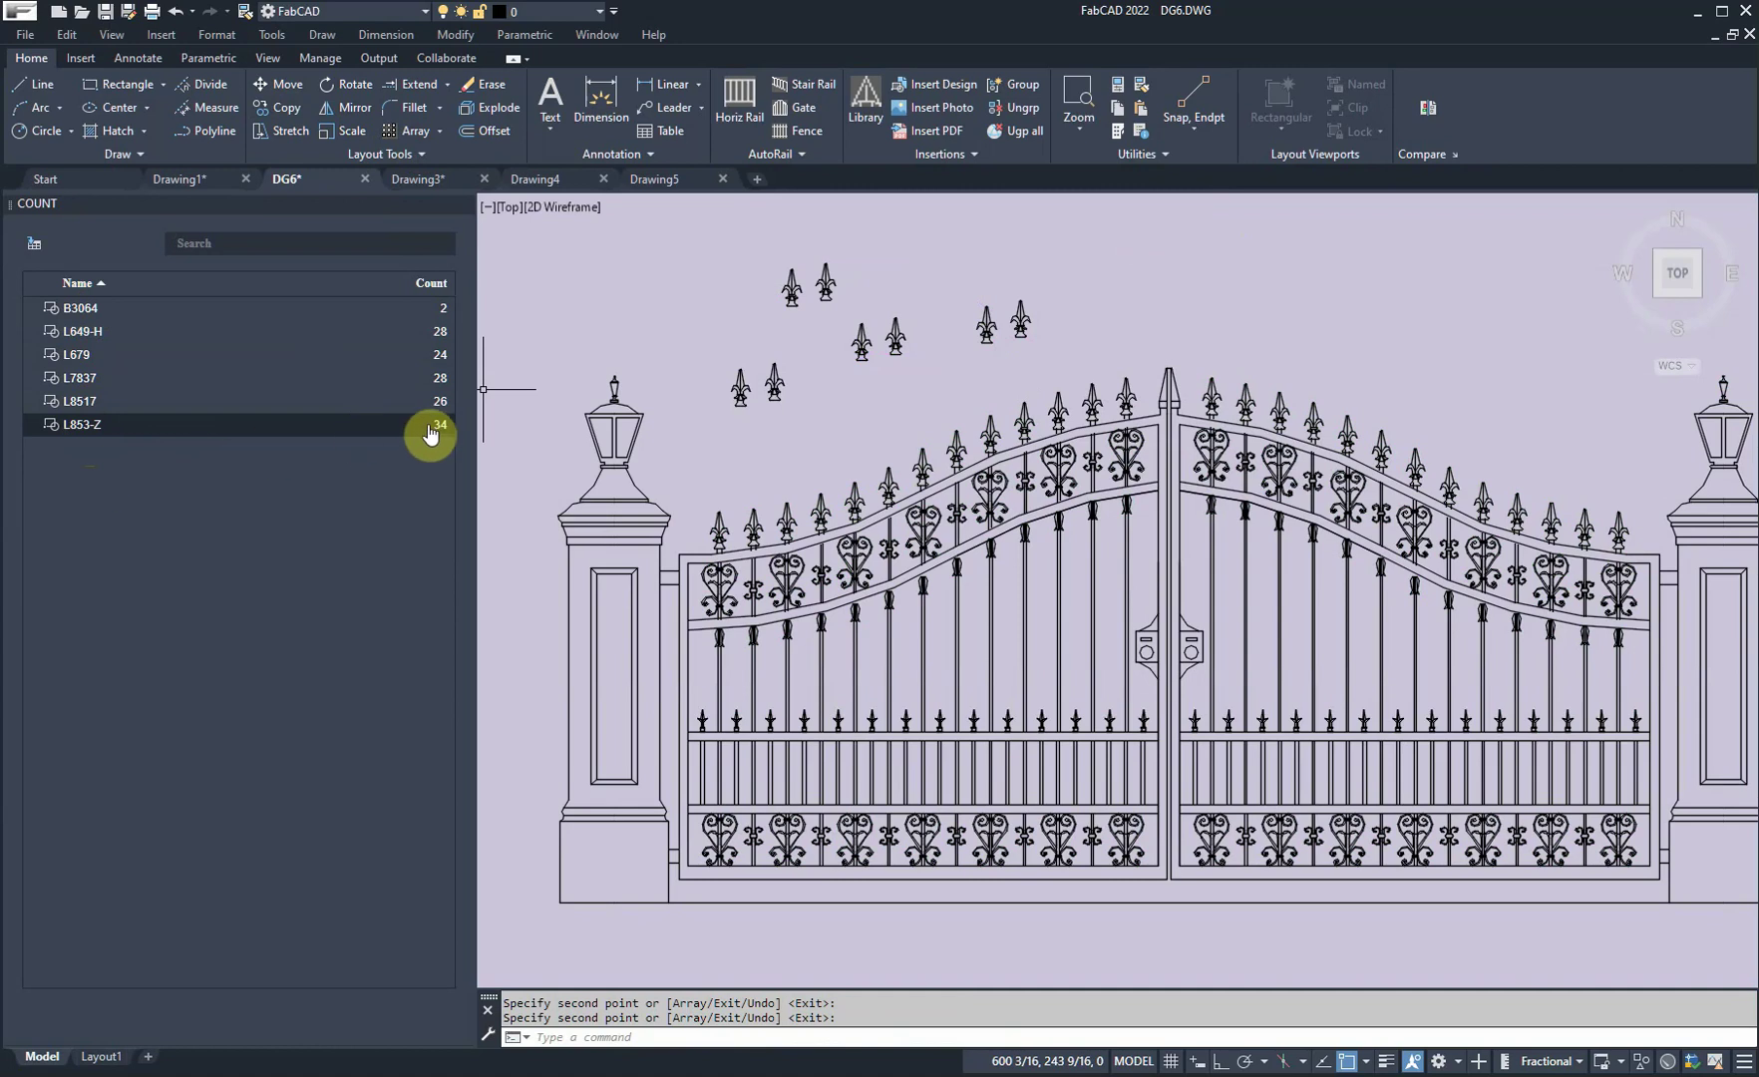
{"action": "left_click", "coordinate": [179, 14]}
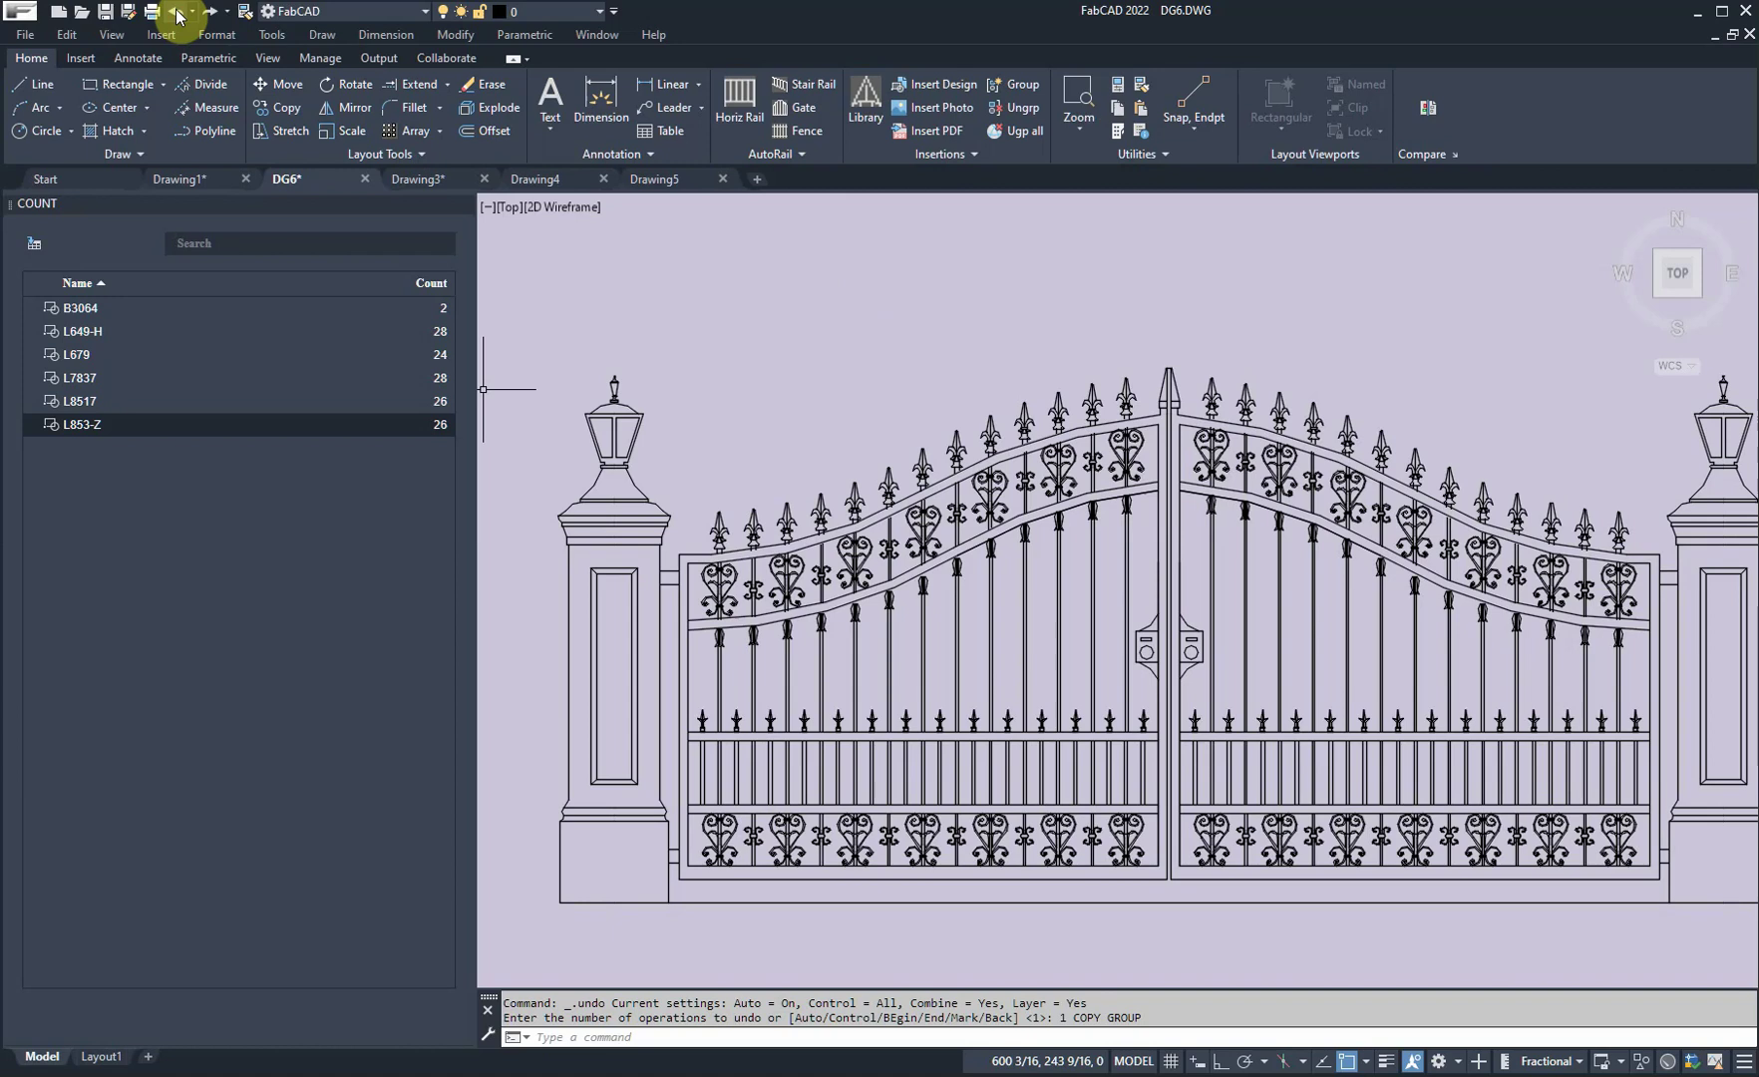
{"action": "left_click", "coordinate": [212, 15]}
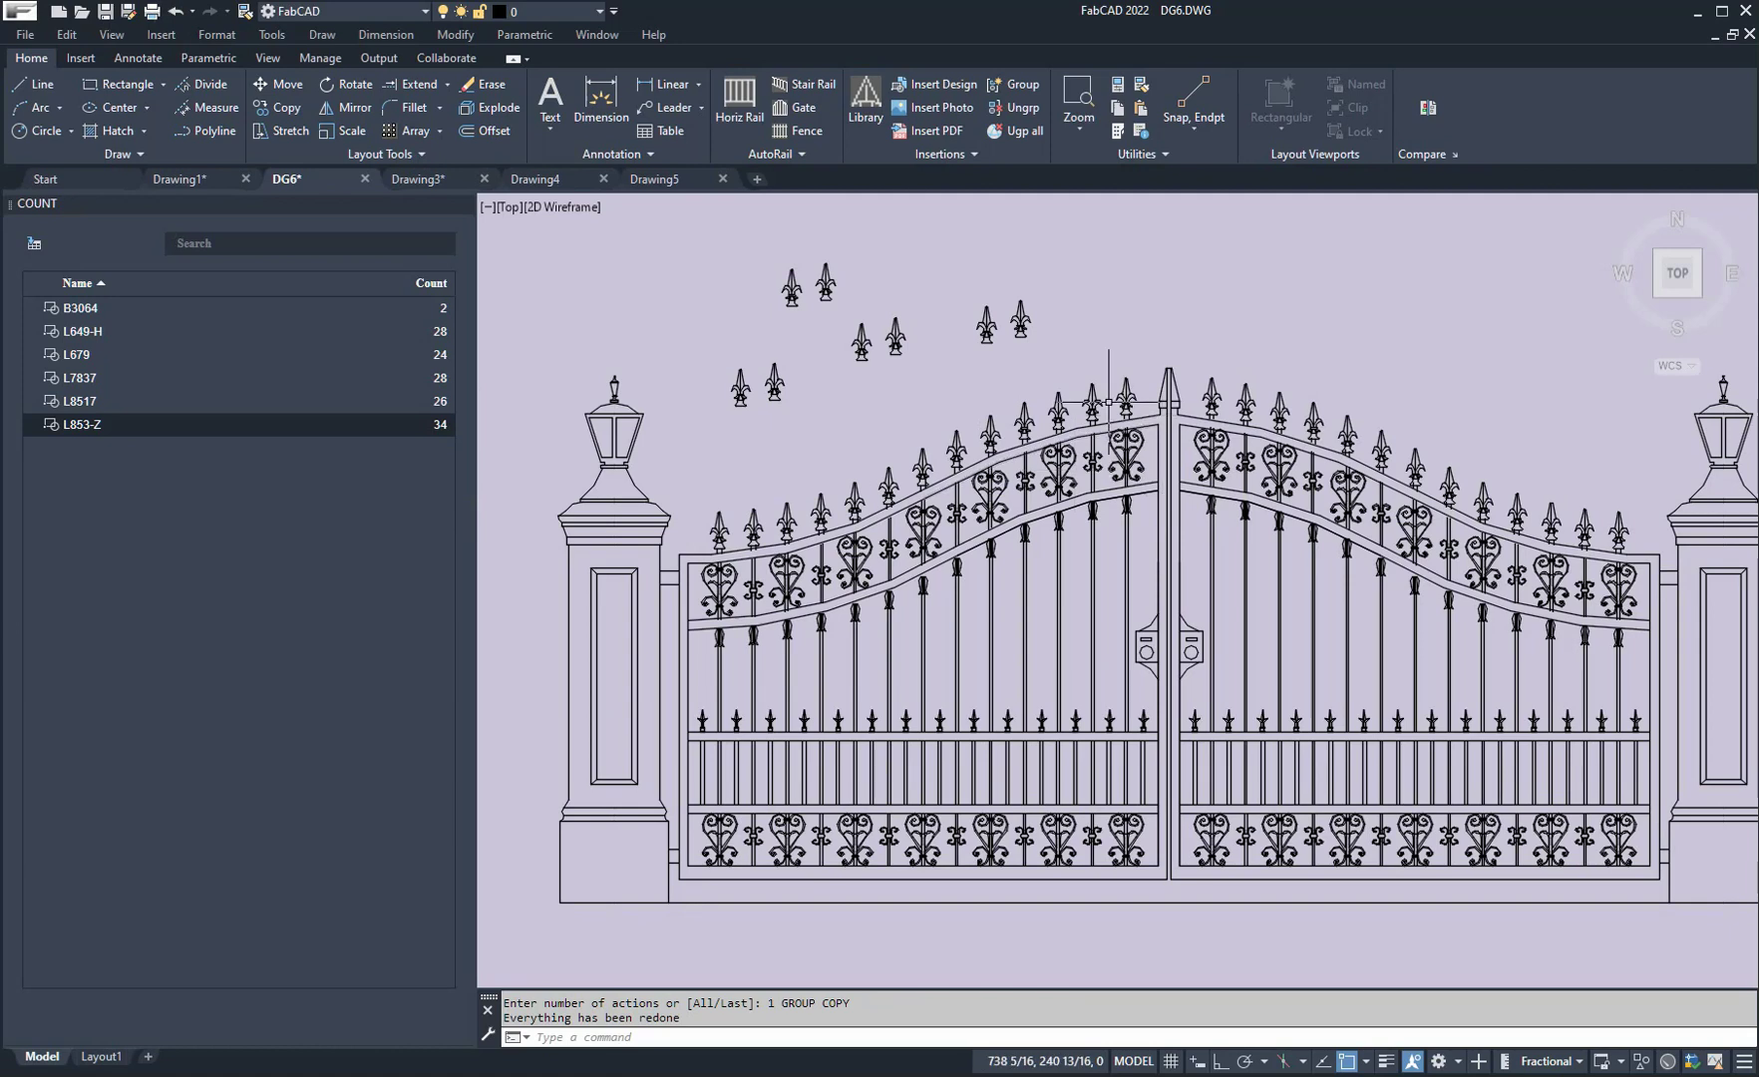
Step: Explode the rightmost copied spearhead, examine the count error report for L853-Z and end the active count
{"action": "left_click", "coordinate": [488, 107]}
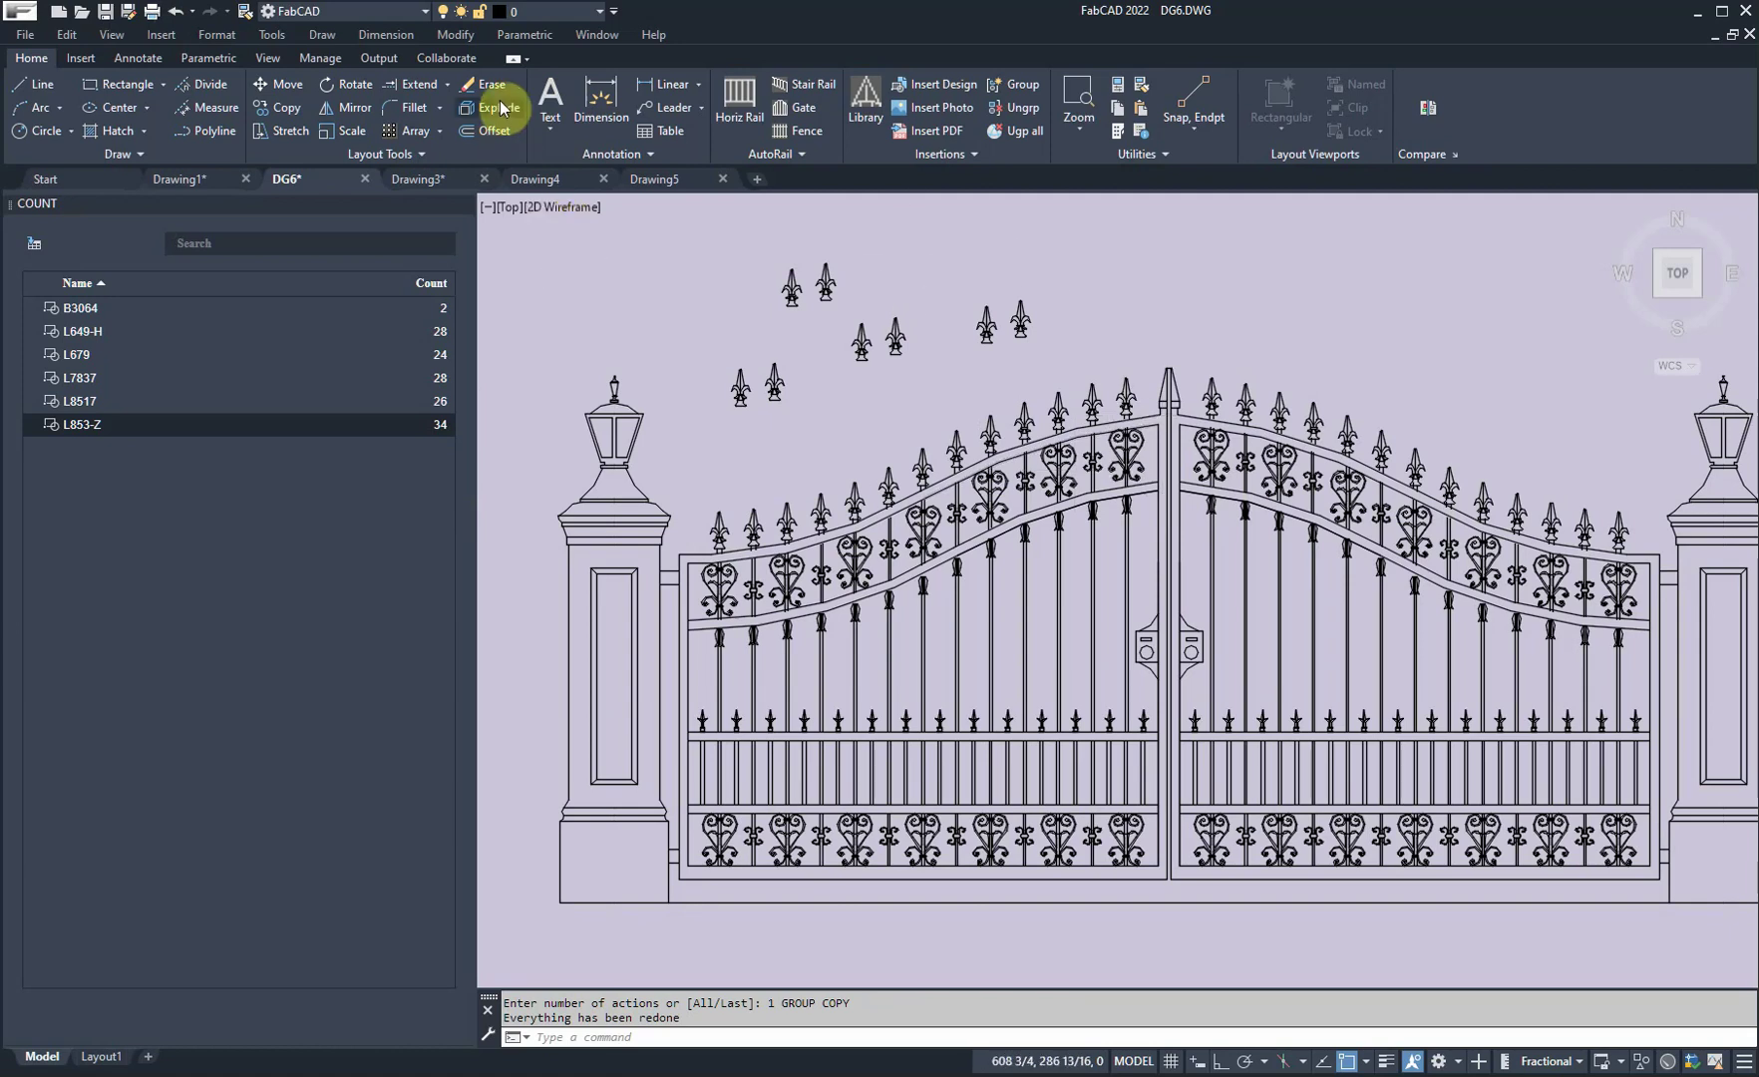
{"action": "left_click", "coordinate": [1019, 320]}
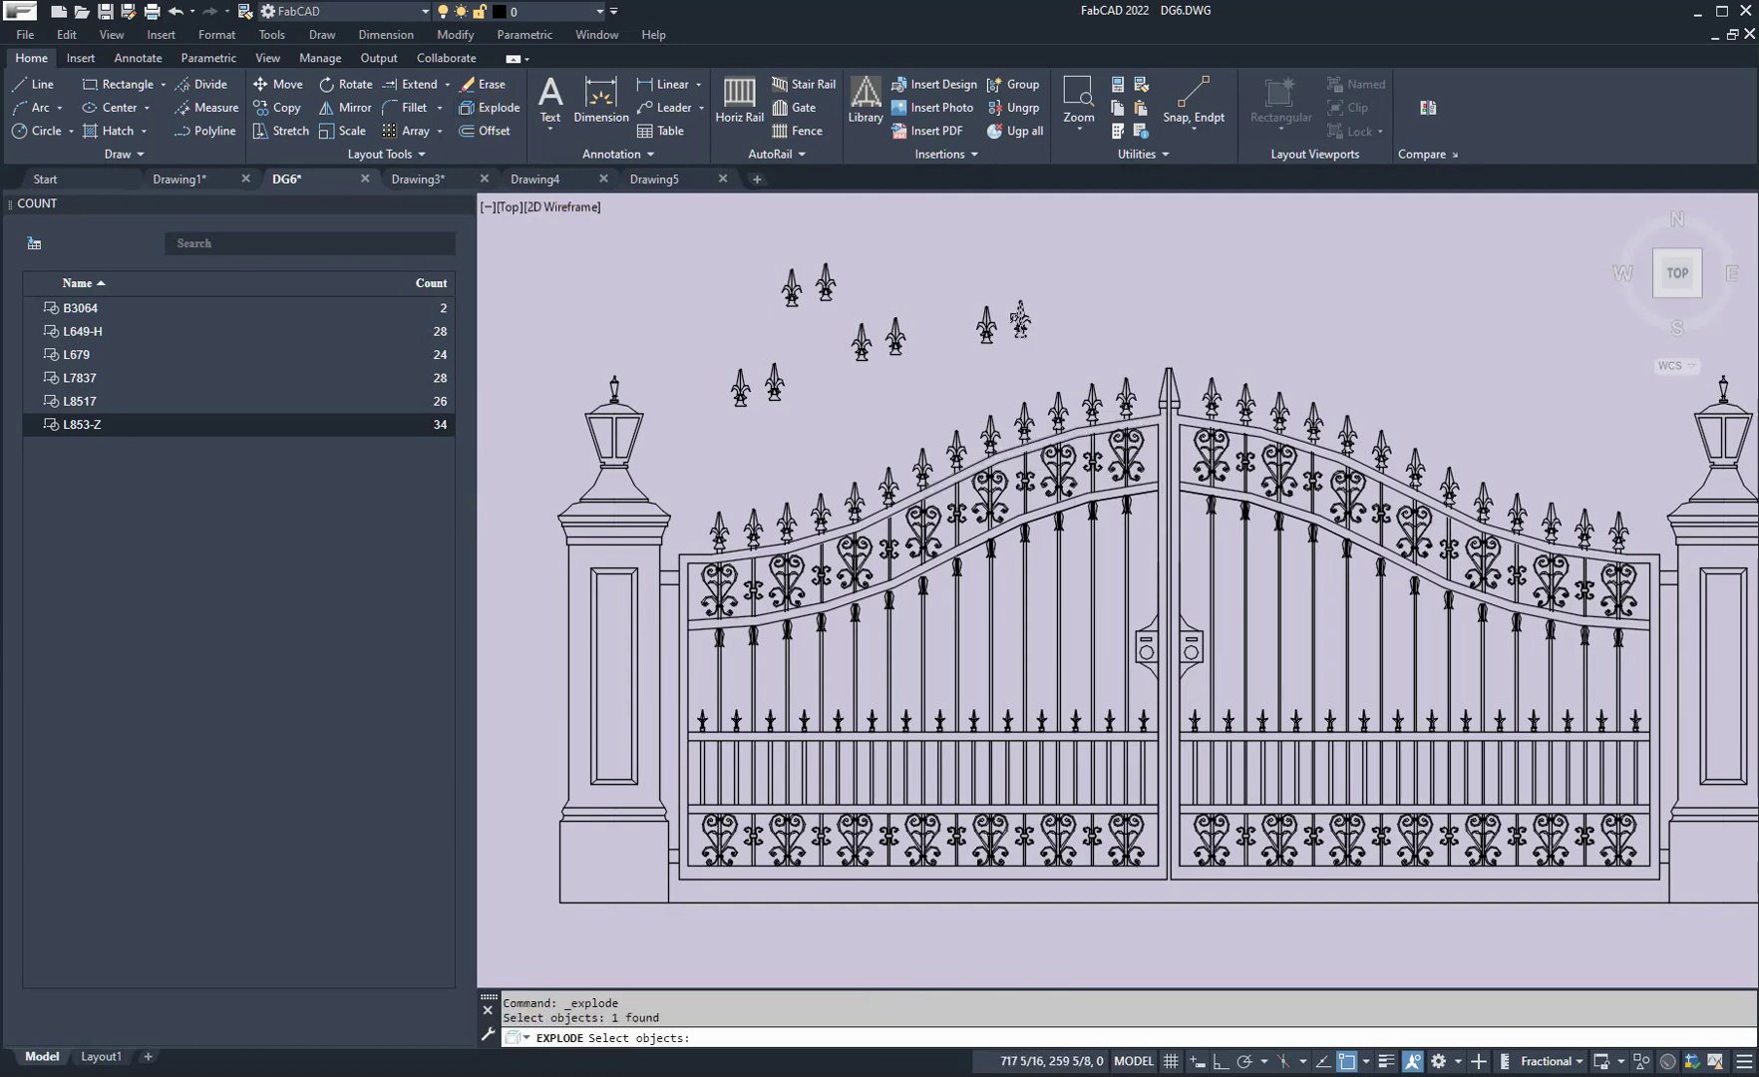
{"action": "key", "text": "Return"}
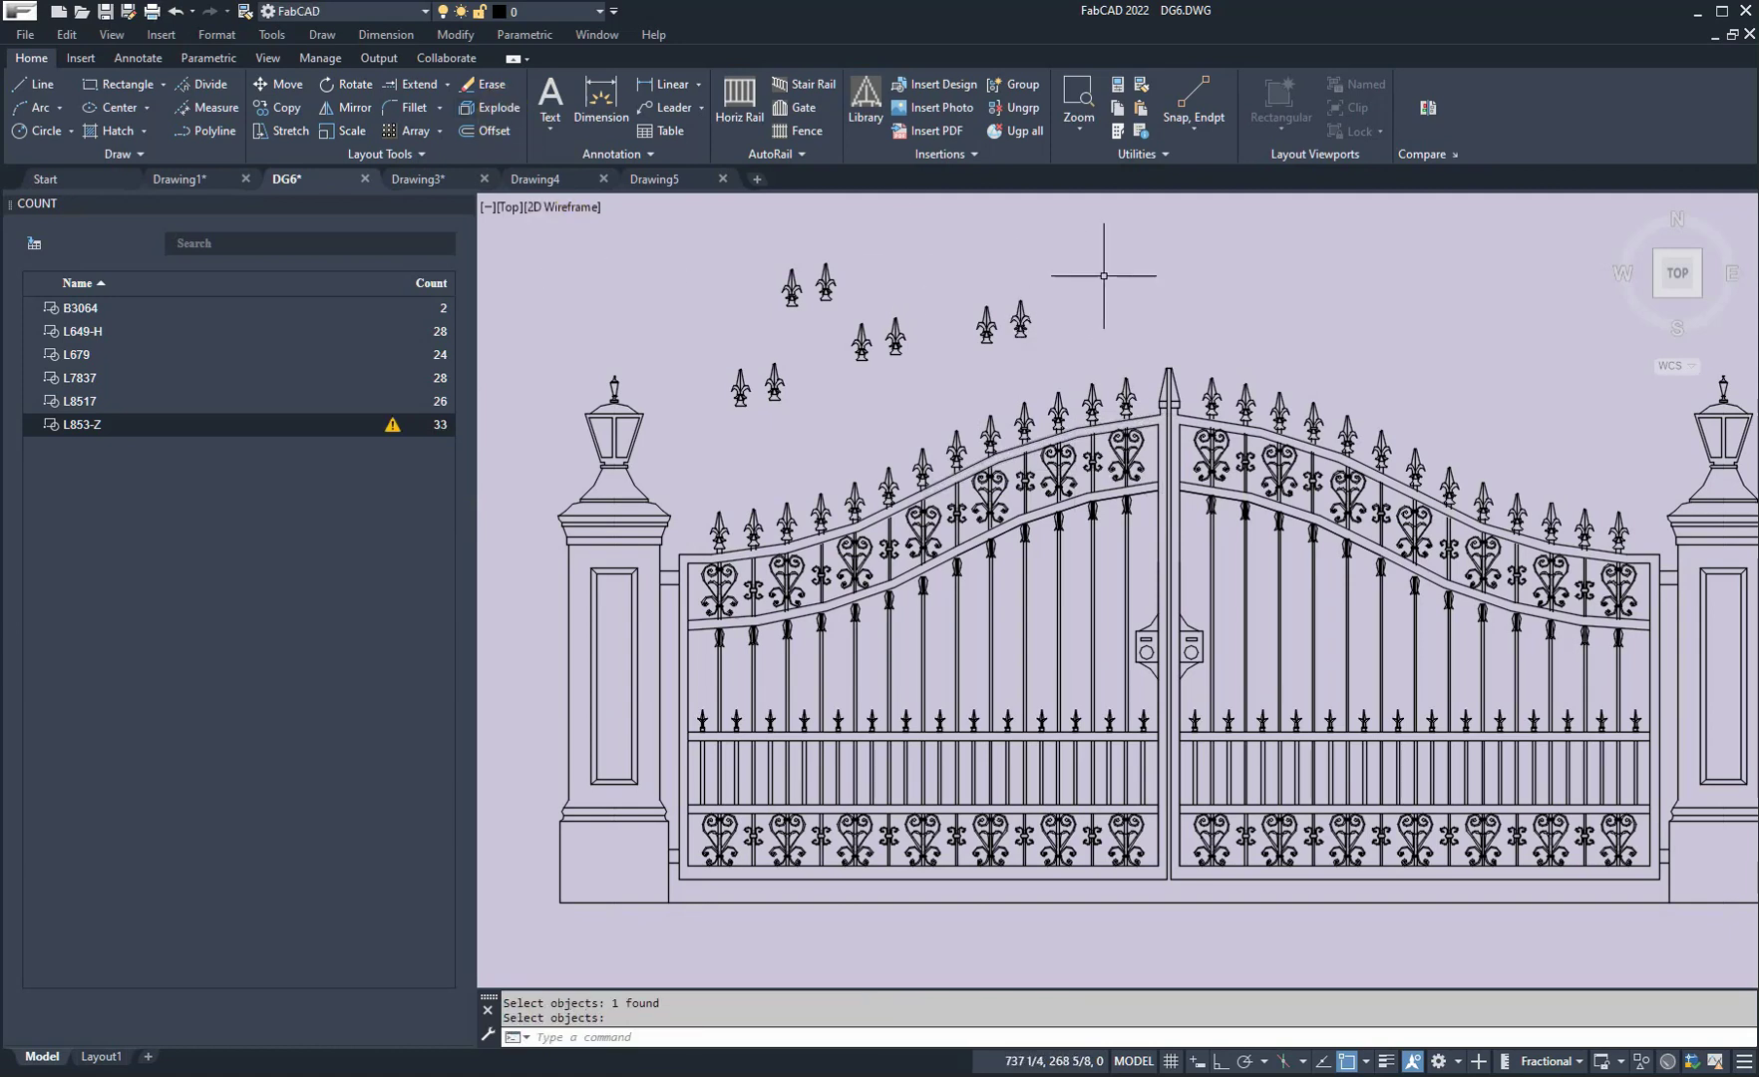
{"action": "left_click", "coordinate": [393, 430]}
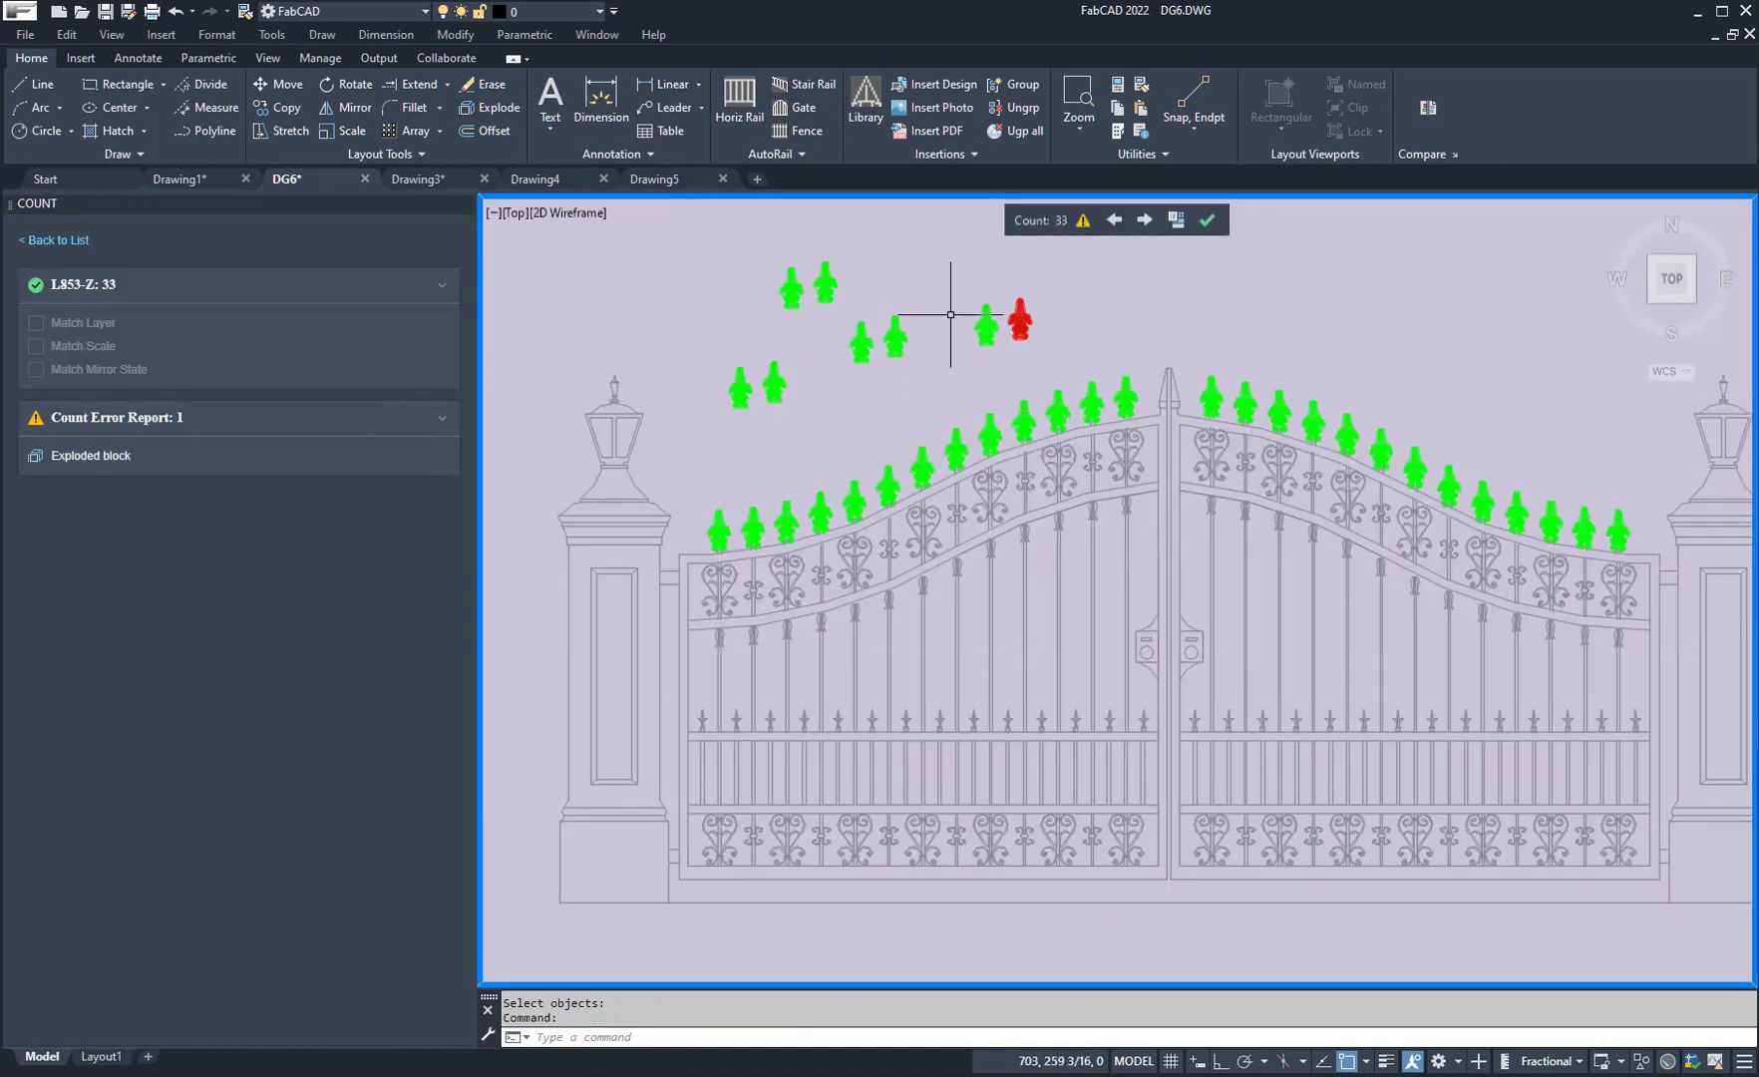
{"action": "left_click", "coordinate": [1207, 219]}
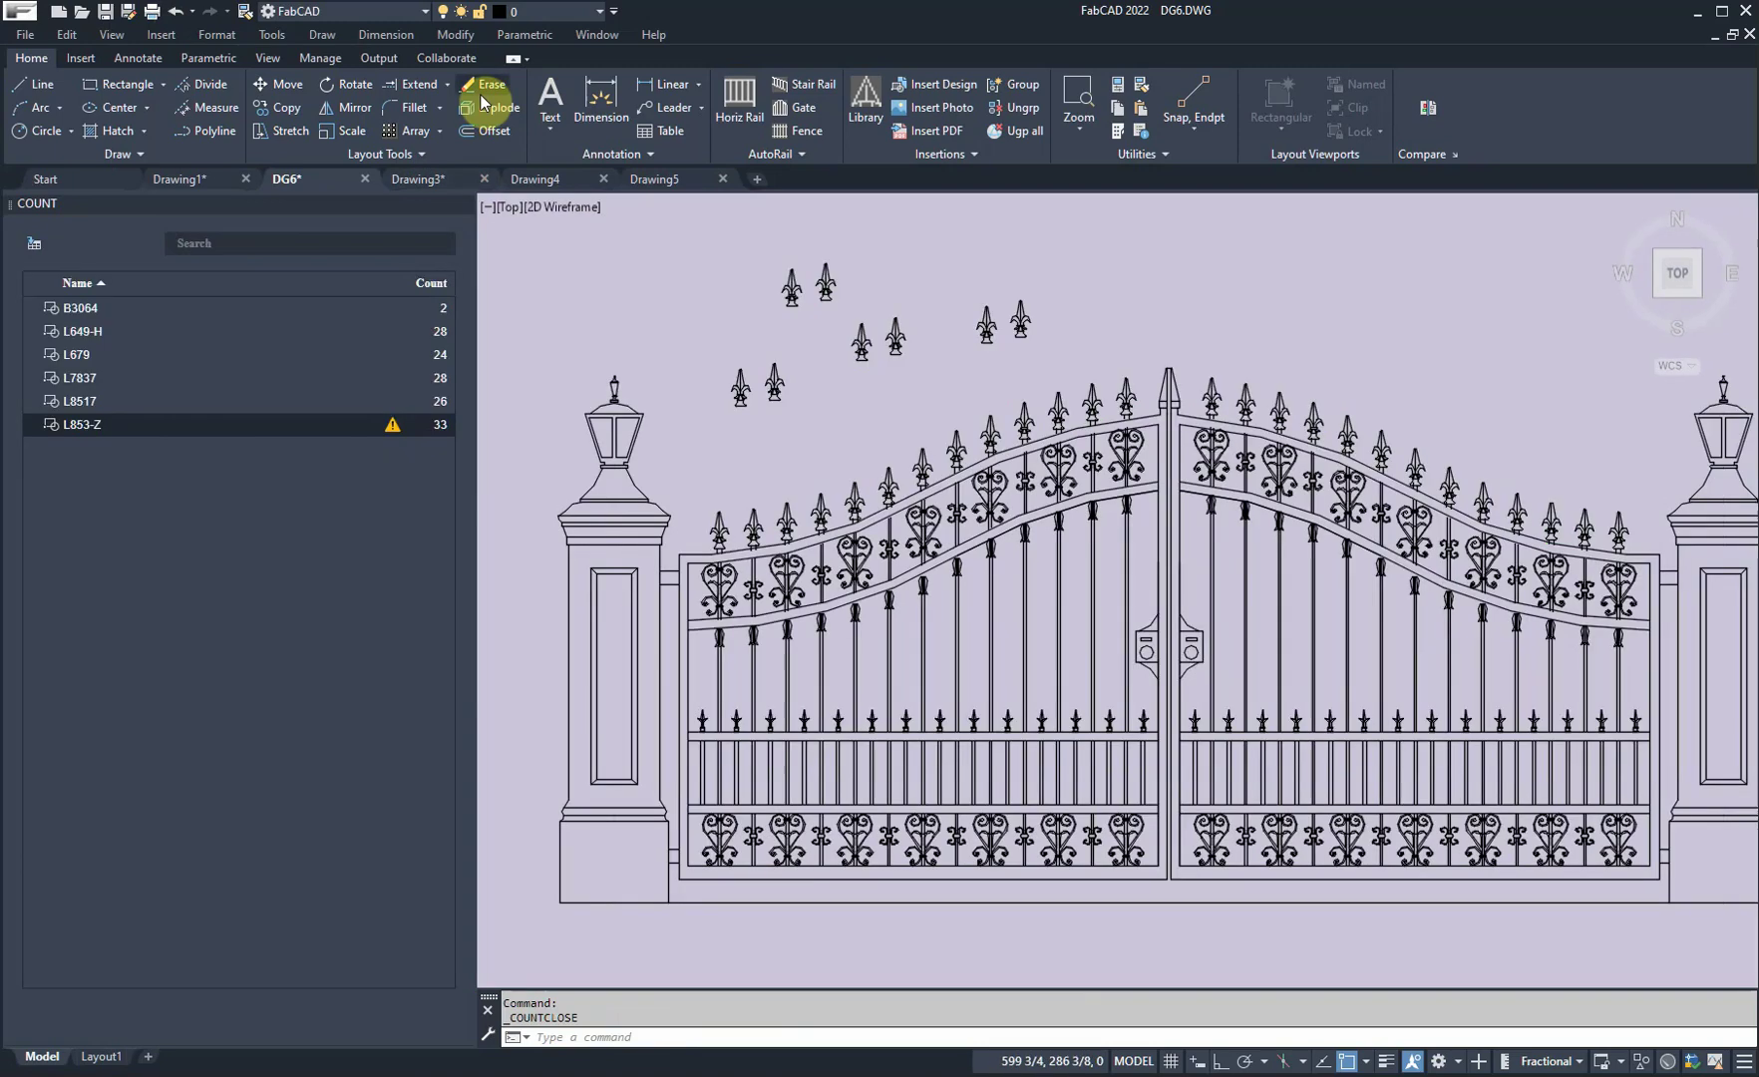
Step: Erase all the copied spearheads above the left gate leaf, including the exploded one
{"action": "left_click", "coordinate": [484, 84]}
{"action": "left_click", "coordinate": [1052, 357]}
{"action": "left_click", "coordinate": [772, 245]}
{"action": "left_click", "coordinate": [796, 402]}
{"action": "left_click", "coordinate": [734, 345]}
{"action": "key", "text": "Return"}
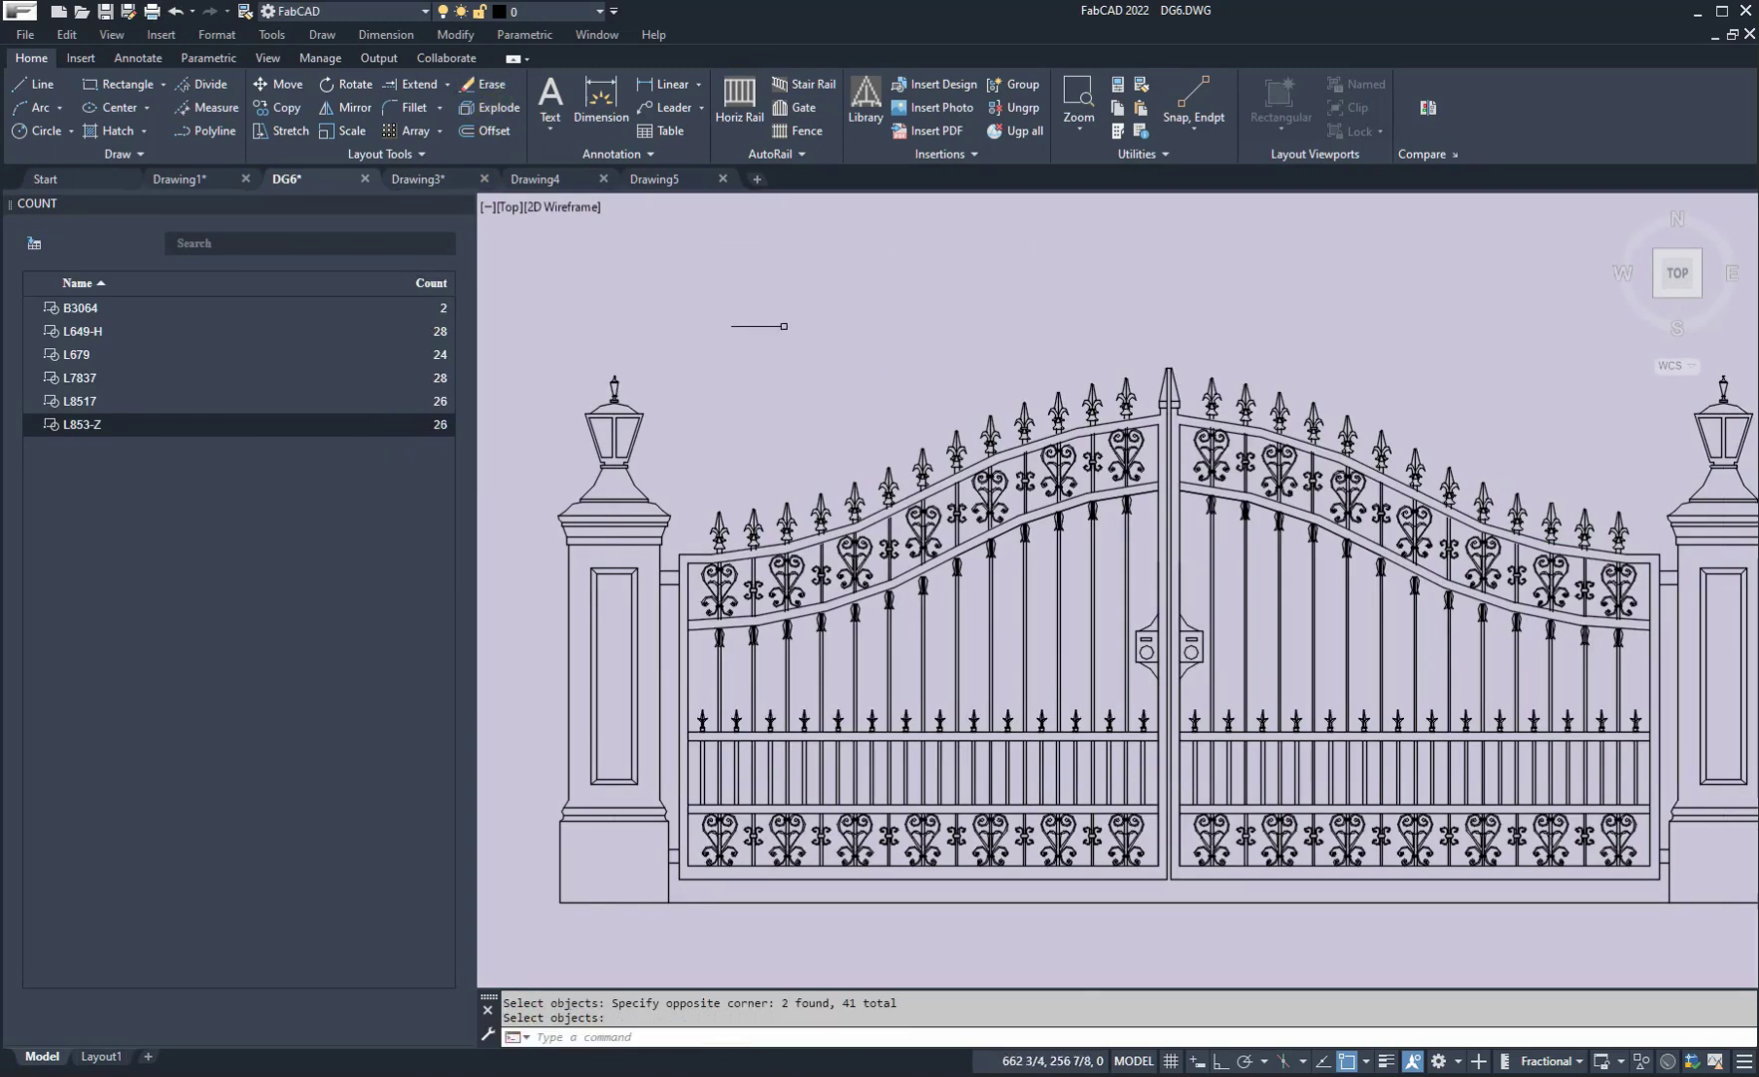
Step: Insert a count table of all six blocks in the free area above the left gate leaf
{"action": "left_click", "coordinate": [34, 242]}
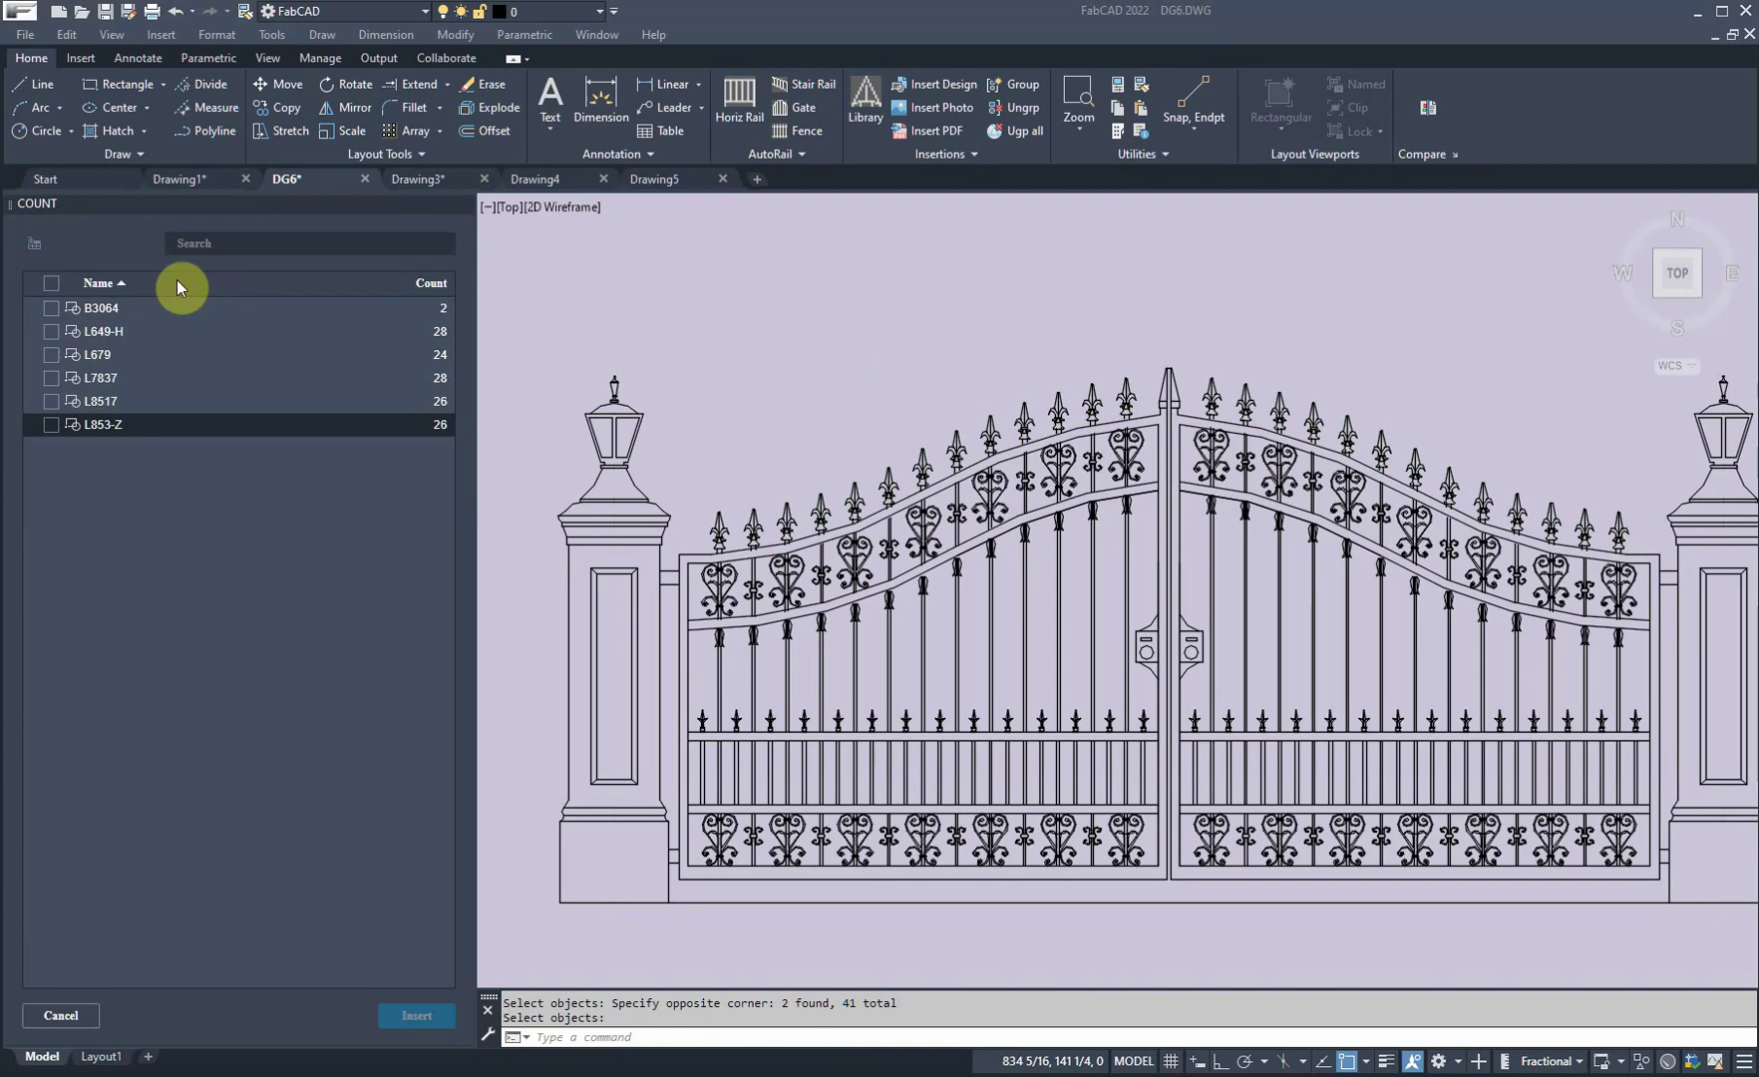
{"action": "left_click", "coordinate": [51, 285]}
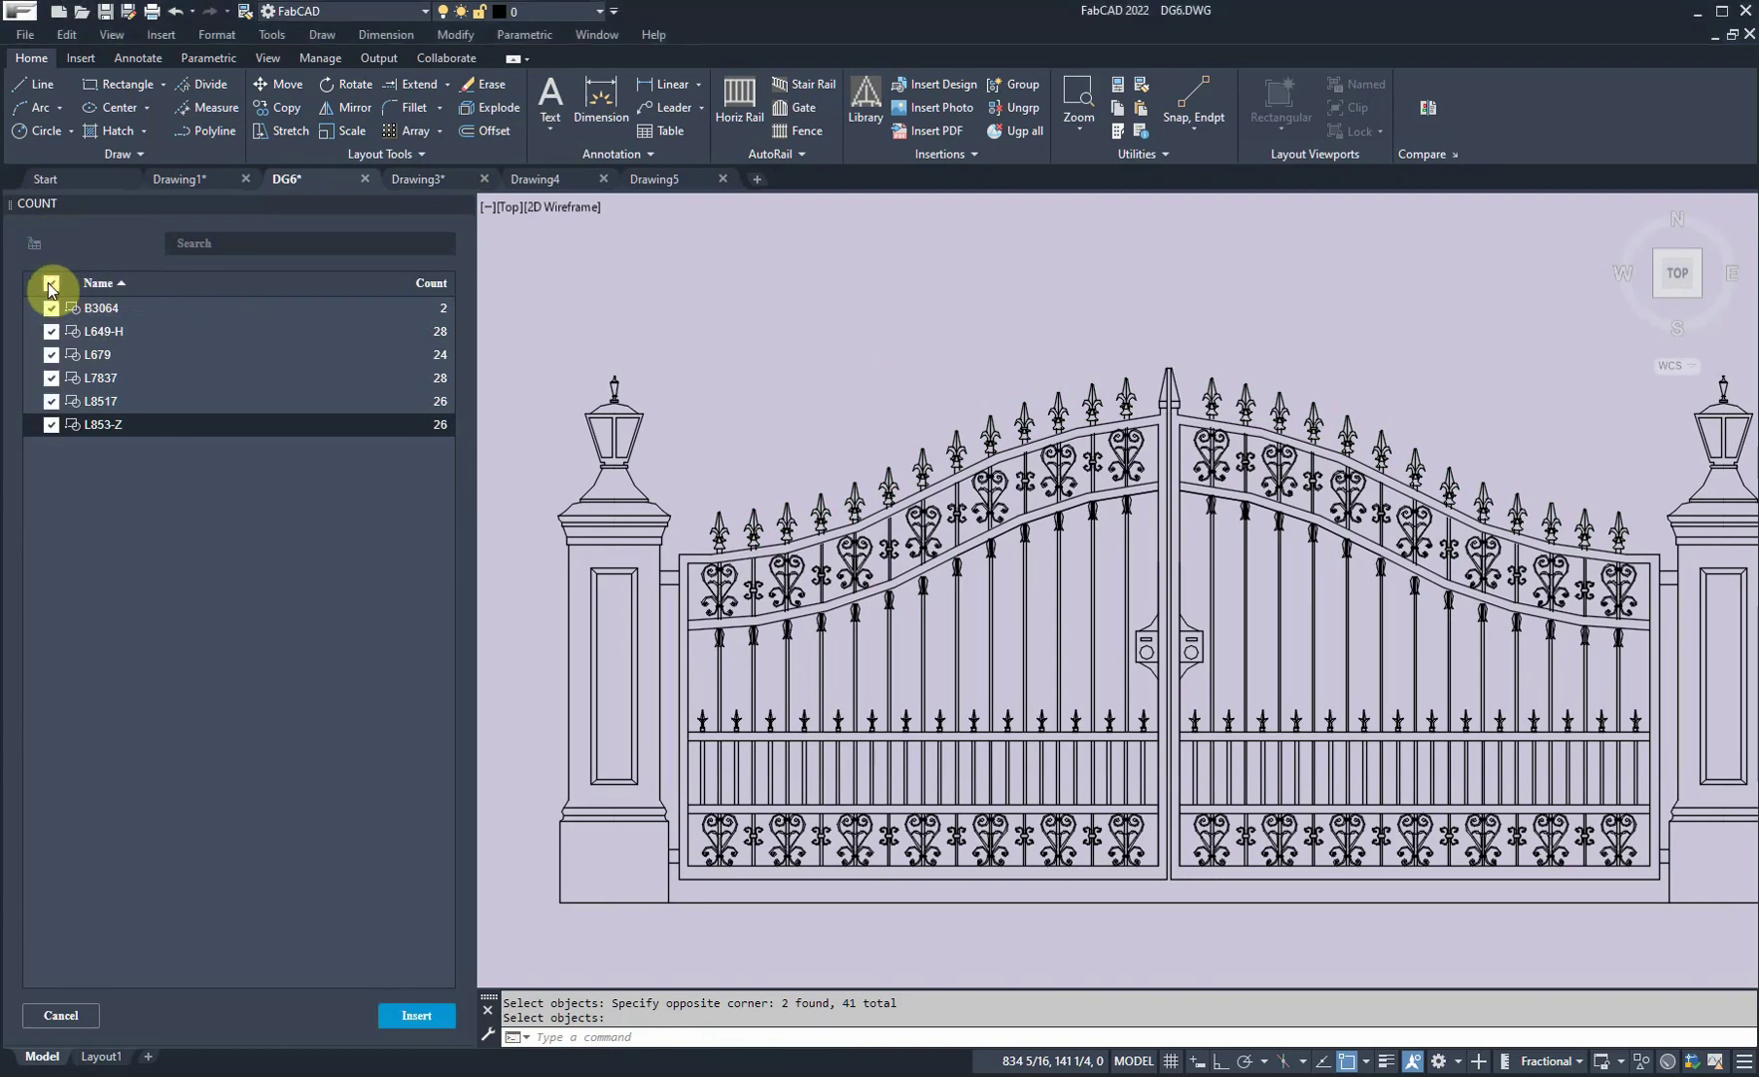
{"action": "left_click", "coordinate": [414, 1012]}
{"action": "left_click", "coordinate": [688, 278]}
{"action": "scroll", "coordinate": [892, 354], "scroll_direction": "down", "scroll_amount": 5}
{"action": "scroll", "coordinate": [898, 349], "scroll_direction": "up", "scroll_amount": 10}
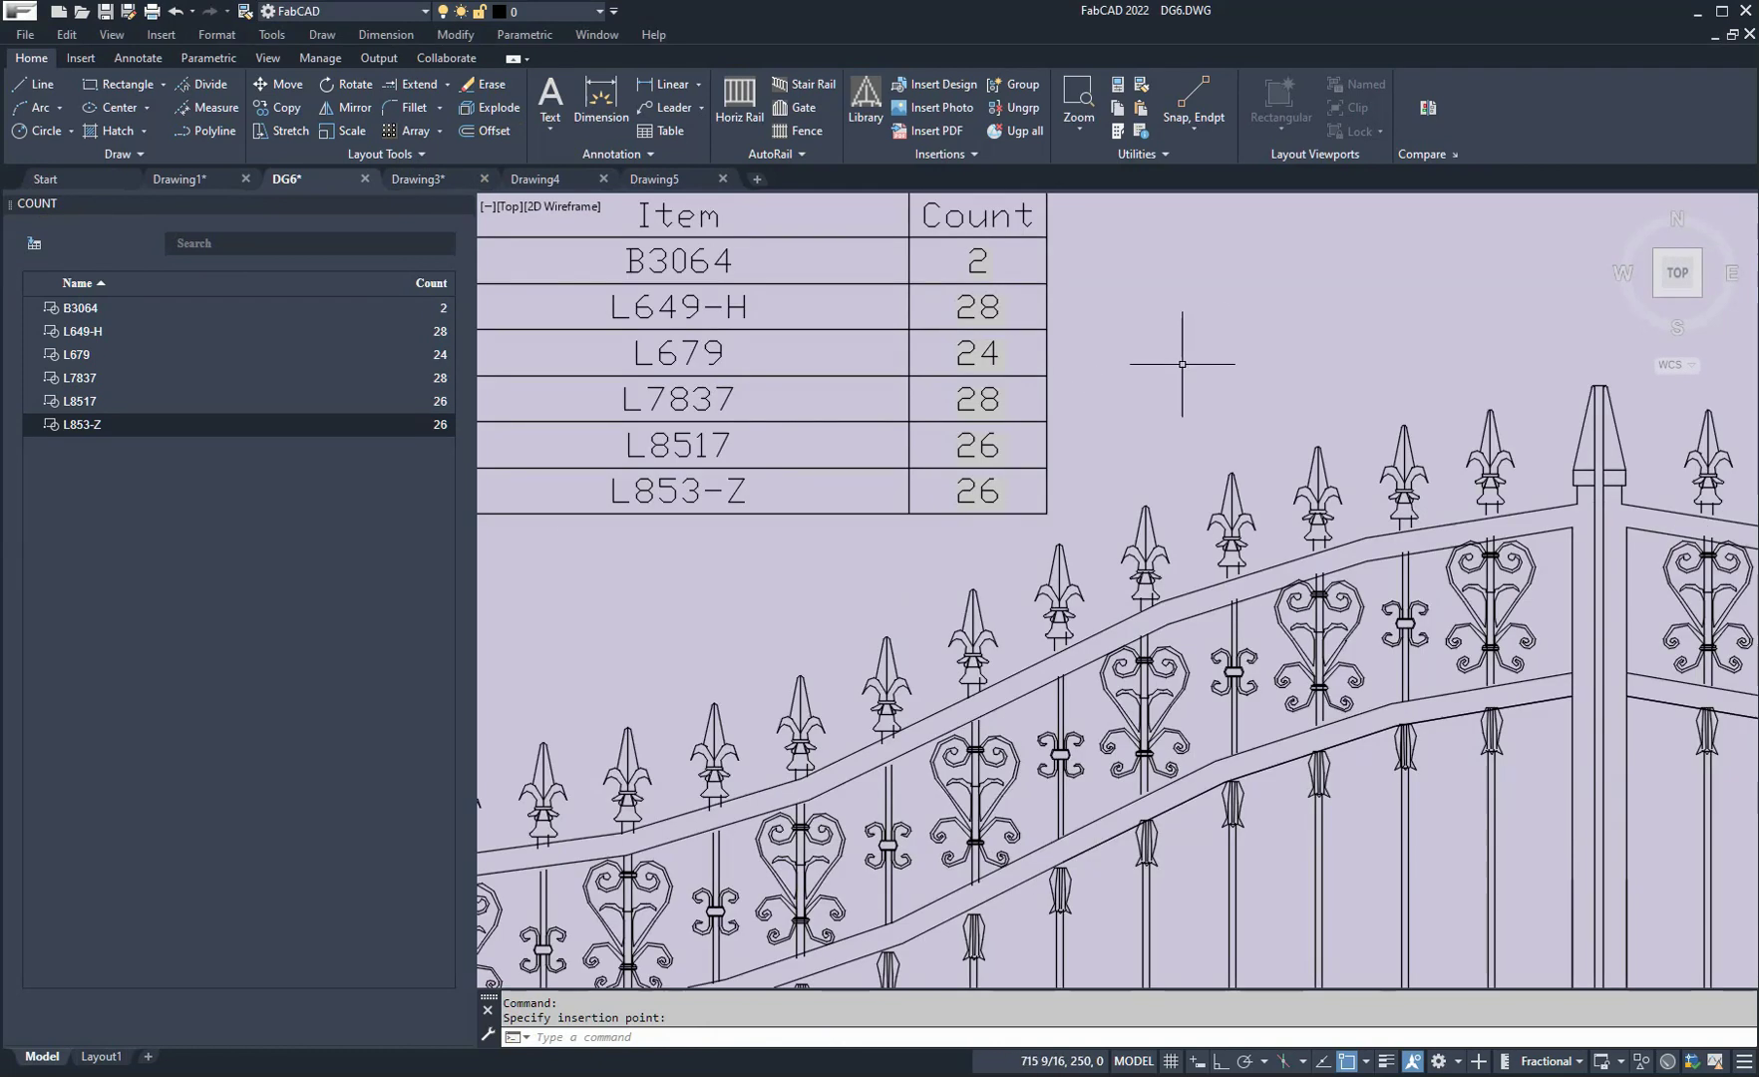
{"action": "scroll", "coordinate": [1182, 363], "scroll_direction": "down", "scroll_amount": 4}
{"action": "scroll", "coordinate": [1147, 384], "scroll_direction": "down", "scroll_amount": 2}
{"action": "scroll", "coordinate": [1008, 381], "scroll_direction": "up", "scroll_amount": 2}
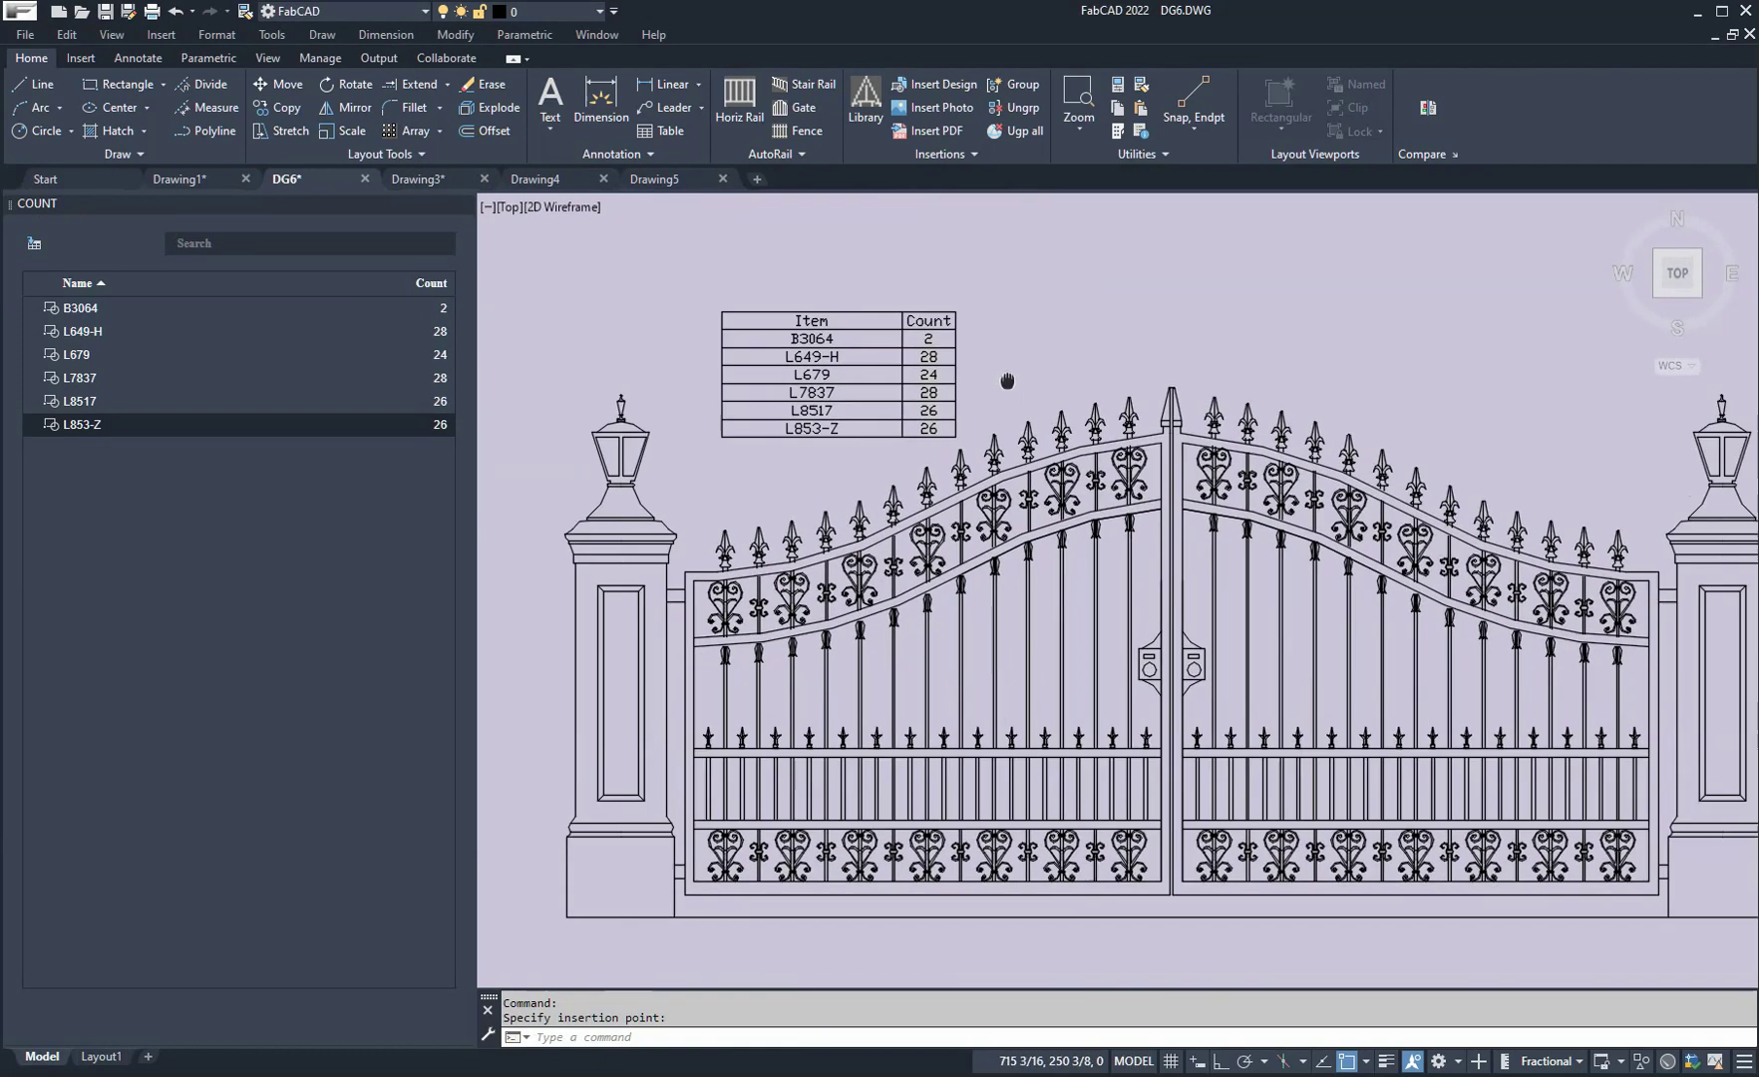
Step: Close the Count palette and bring the count table and the gate's upper part into close view
{"action": "left_click", "coordinate": [463, 202]}
{"action": "middle_click_drag", "start_coordinate": [778, 244], "coordinate": [526, 315]}
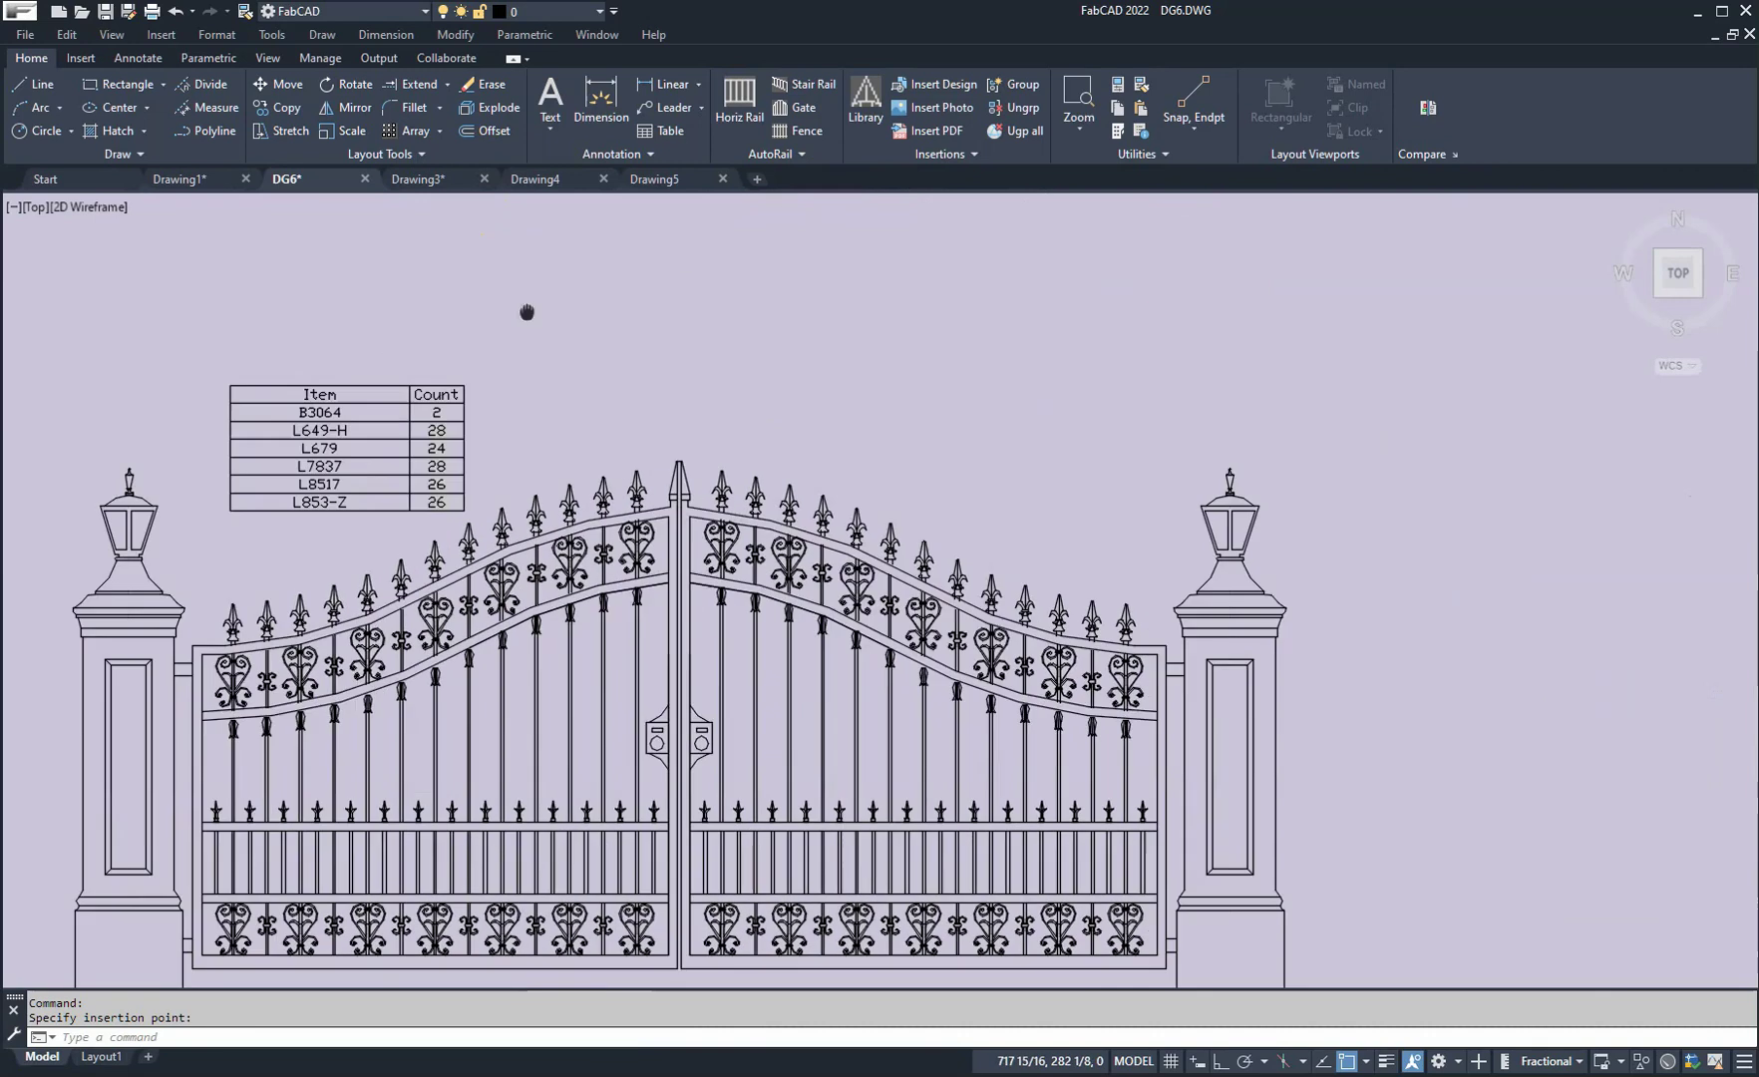
{"action": "scroll", "coordinate": [538, 310], "scroll_direction": "up", "scroll_amount": 3}
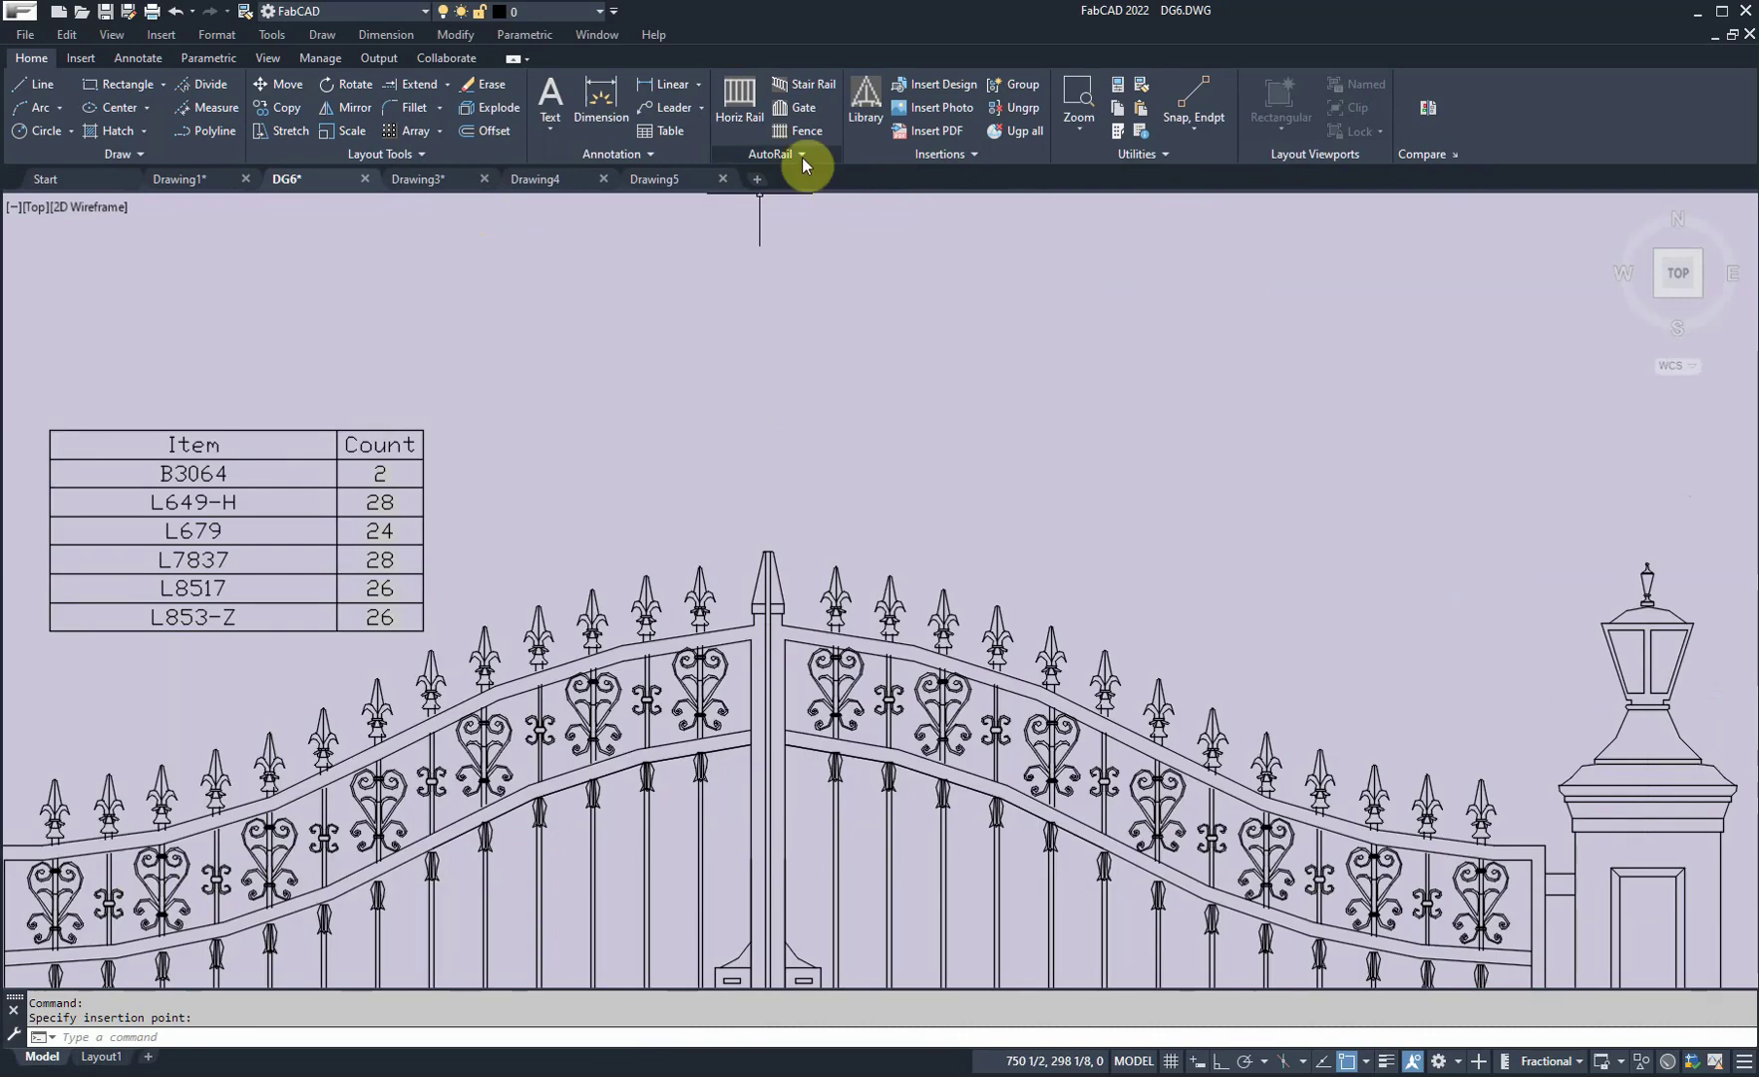
Step: Switch to Drawing1 and start setting the AutoRail settings folder
{"action": "left_click", "coordinate": [179, 180]}
{"action": "left_click", "coordinate": [803, 154]}
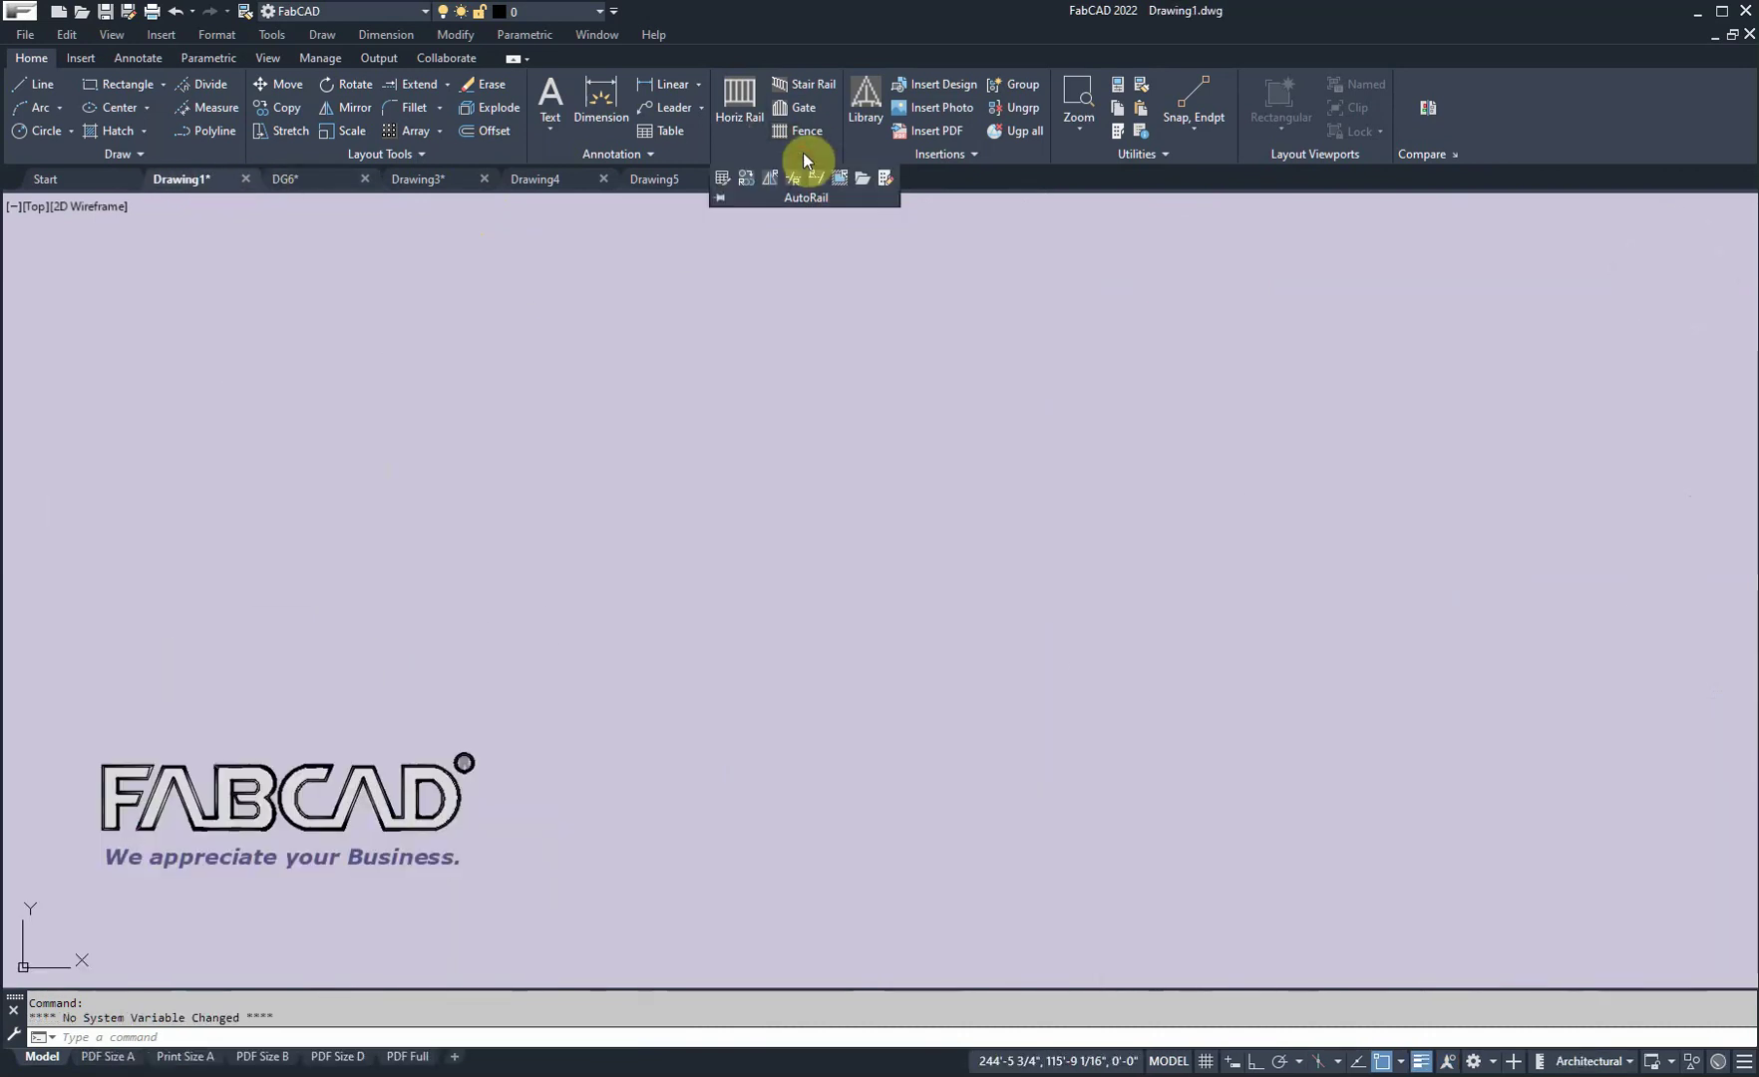
{"action": "left_click", "coordinate": [861, 180]}
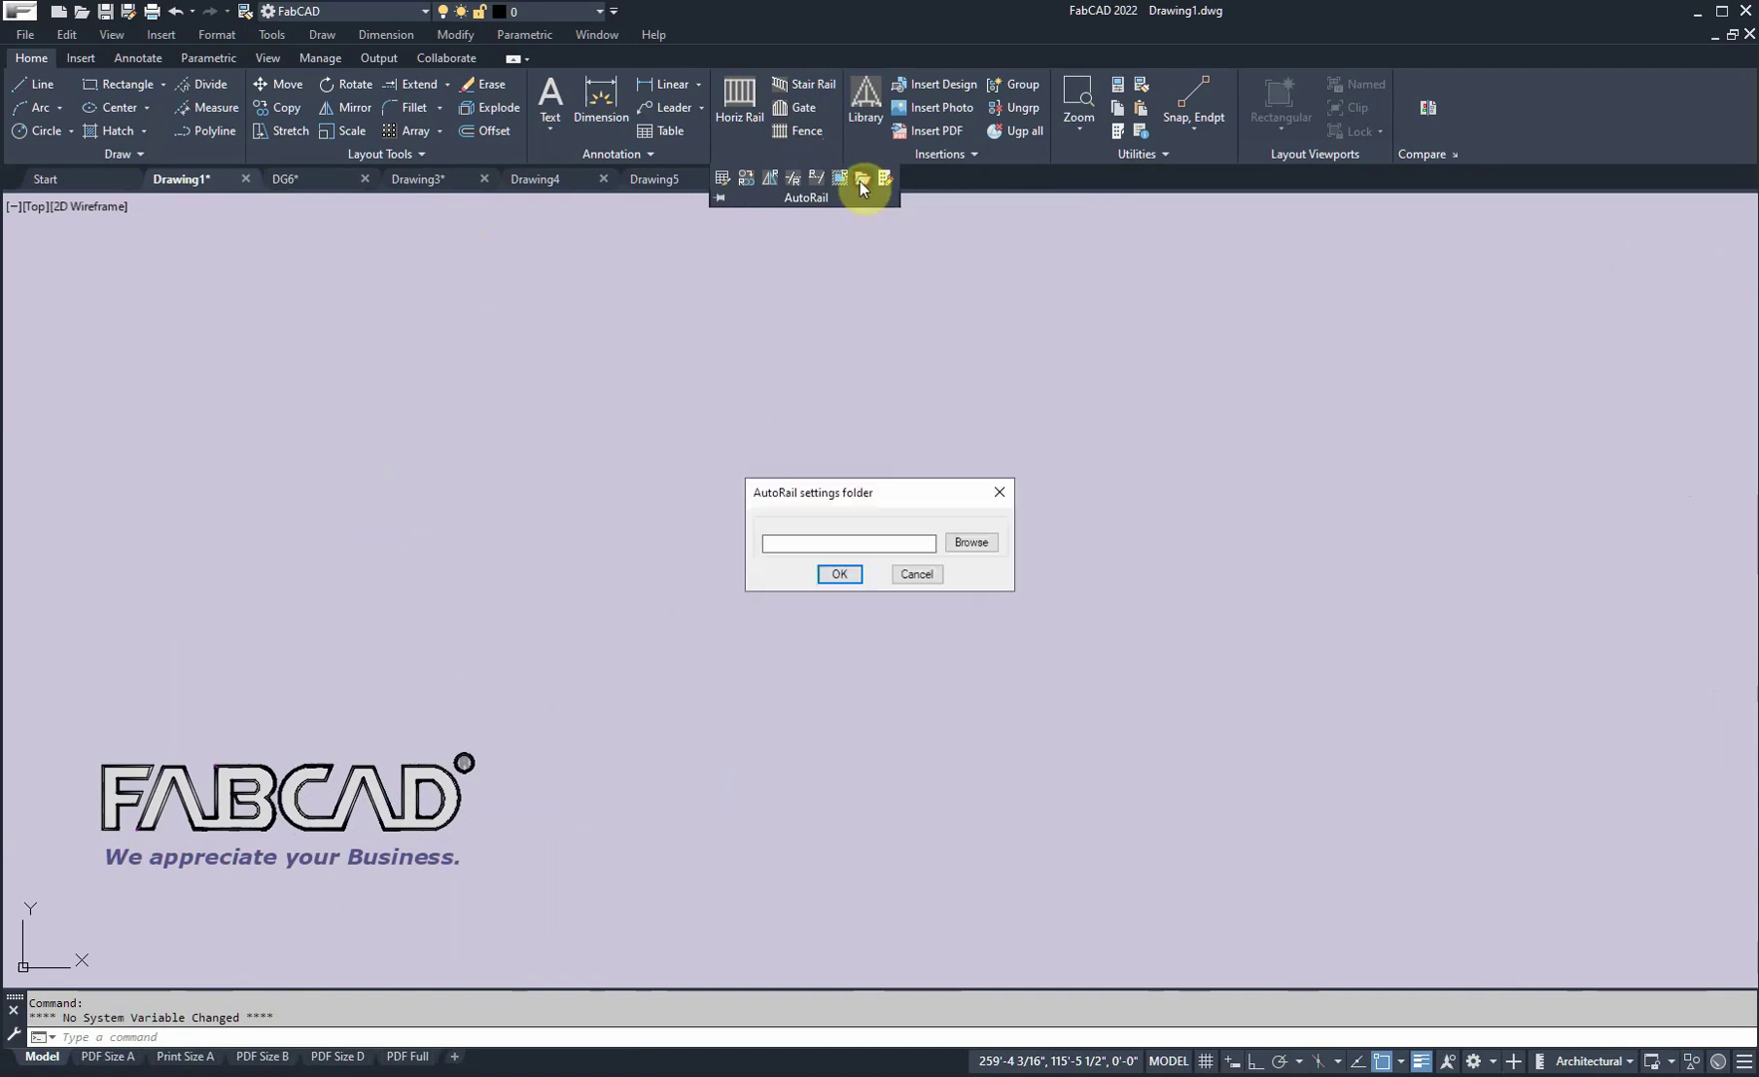
Step: Choose the AutoRail folder inside C:\FabCadPremium 2021 as the AutoRail settings folder
{"action": "left_click", "coordinate": [975, 545]}
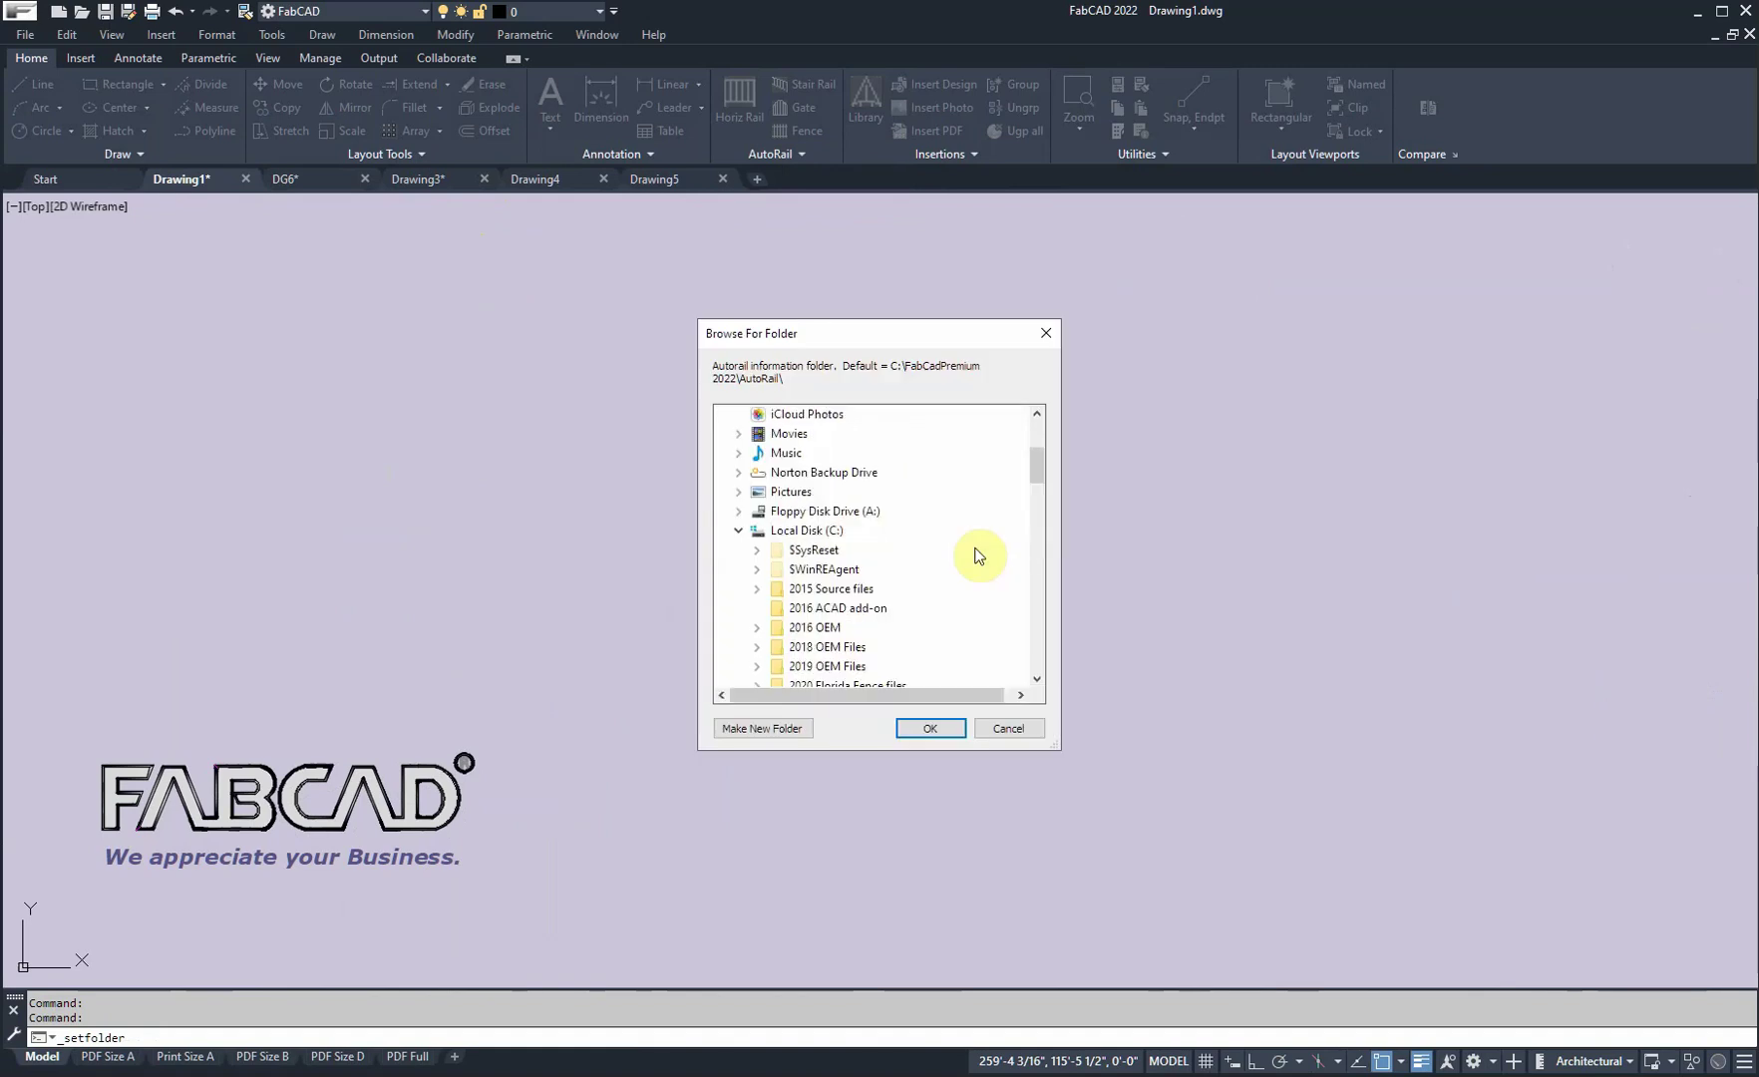
{"action": "left_click_drag", "start_coordinate": [1031, 461], "coordinate": [1031, 525]}
{"action": "left_click", "coordinate": [756, 433]}
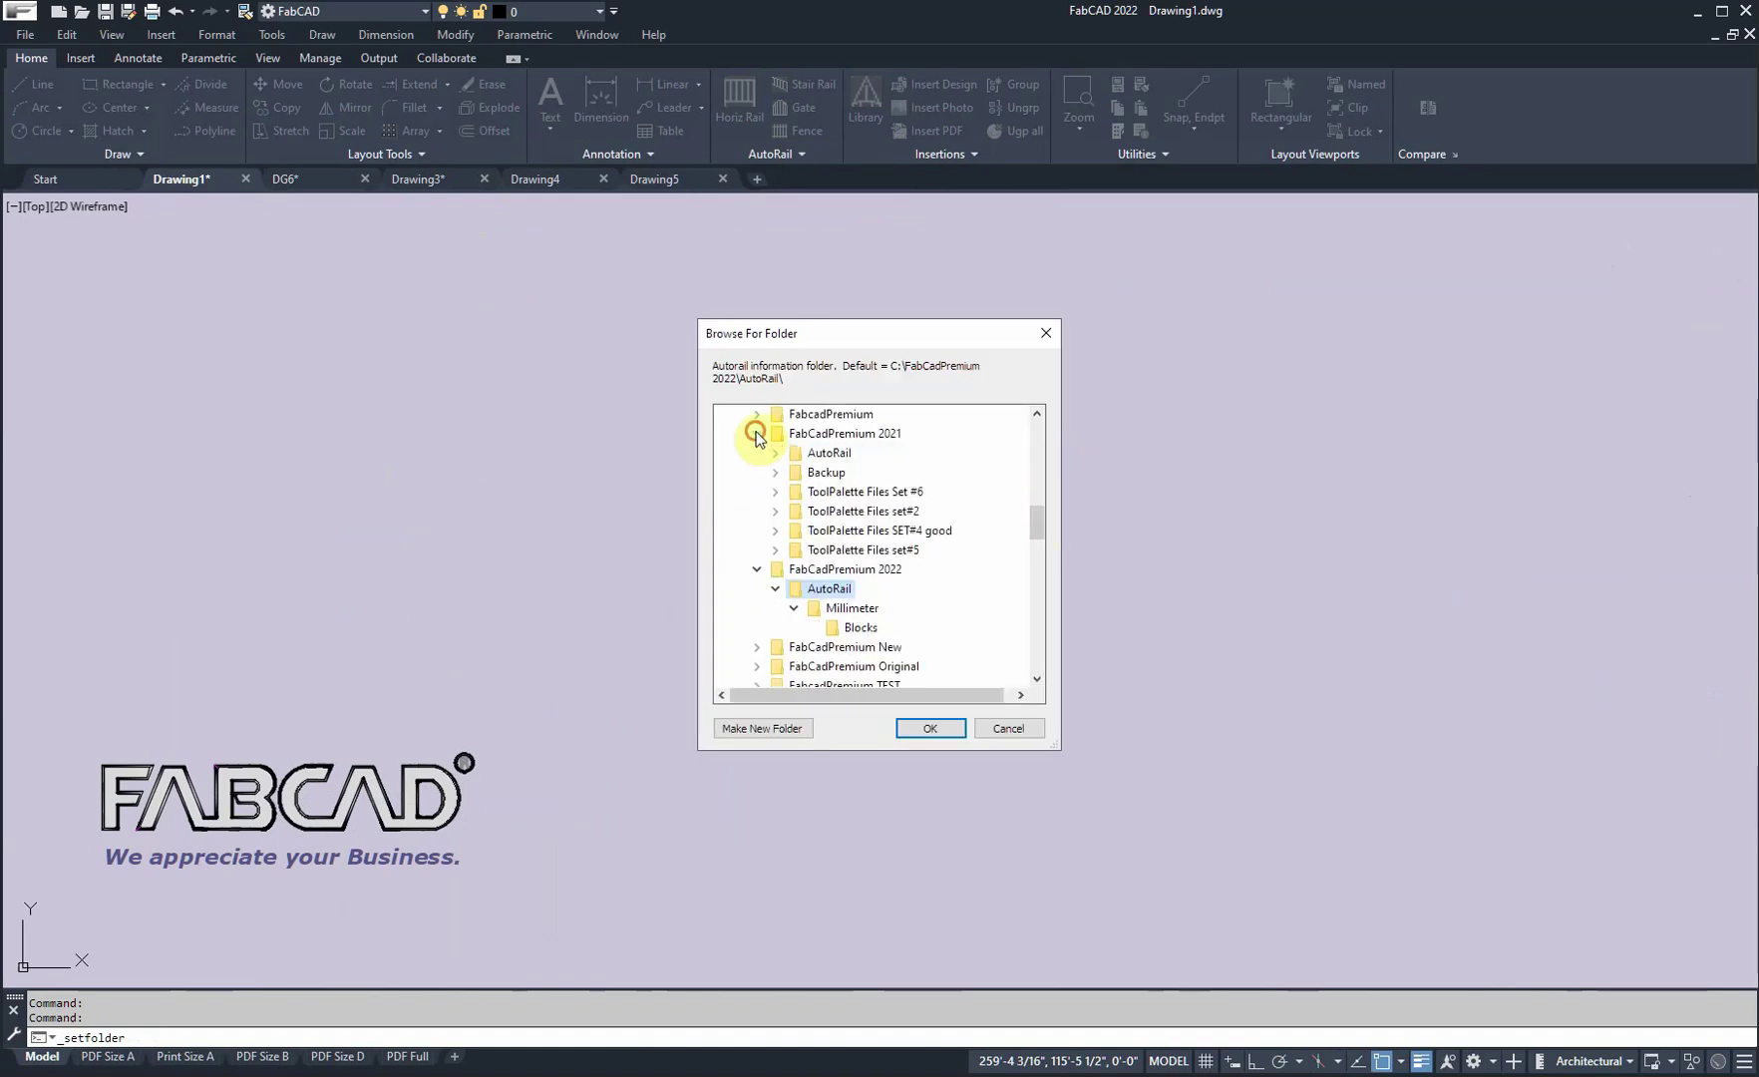
{"action": "left_click", "coordinate": [830, 453]}
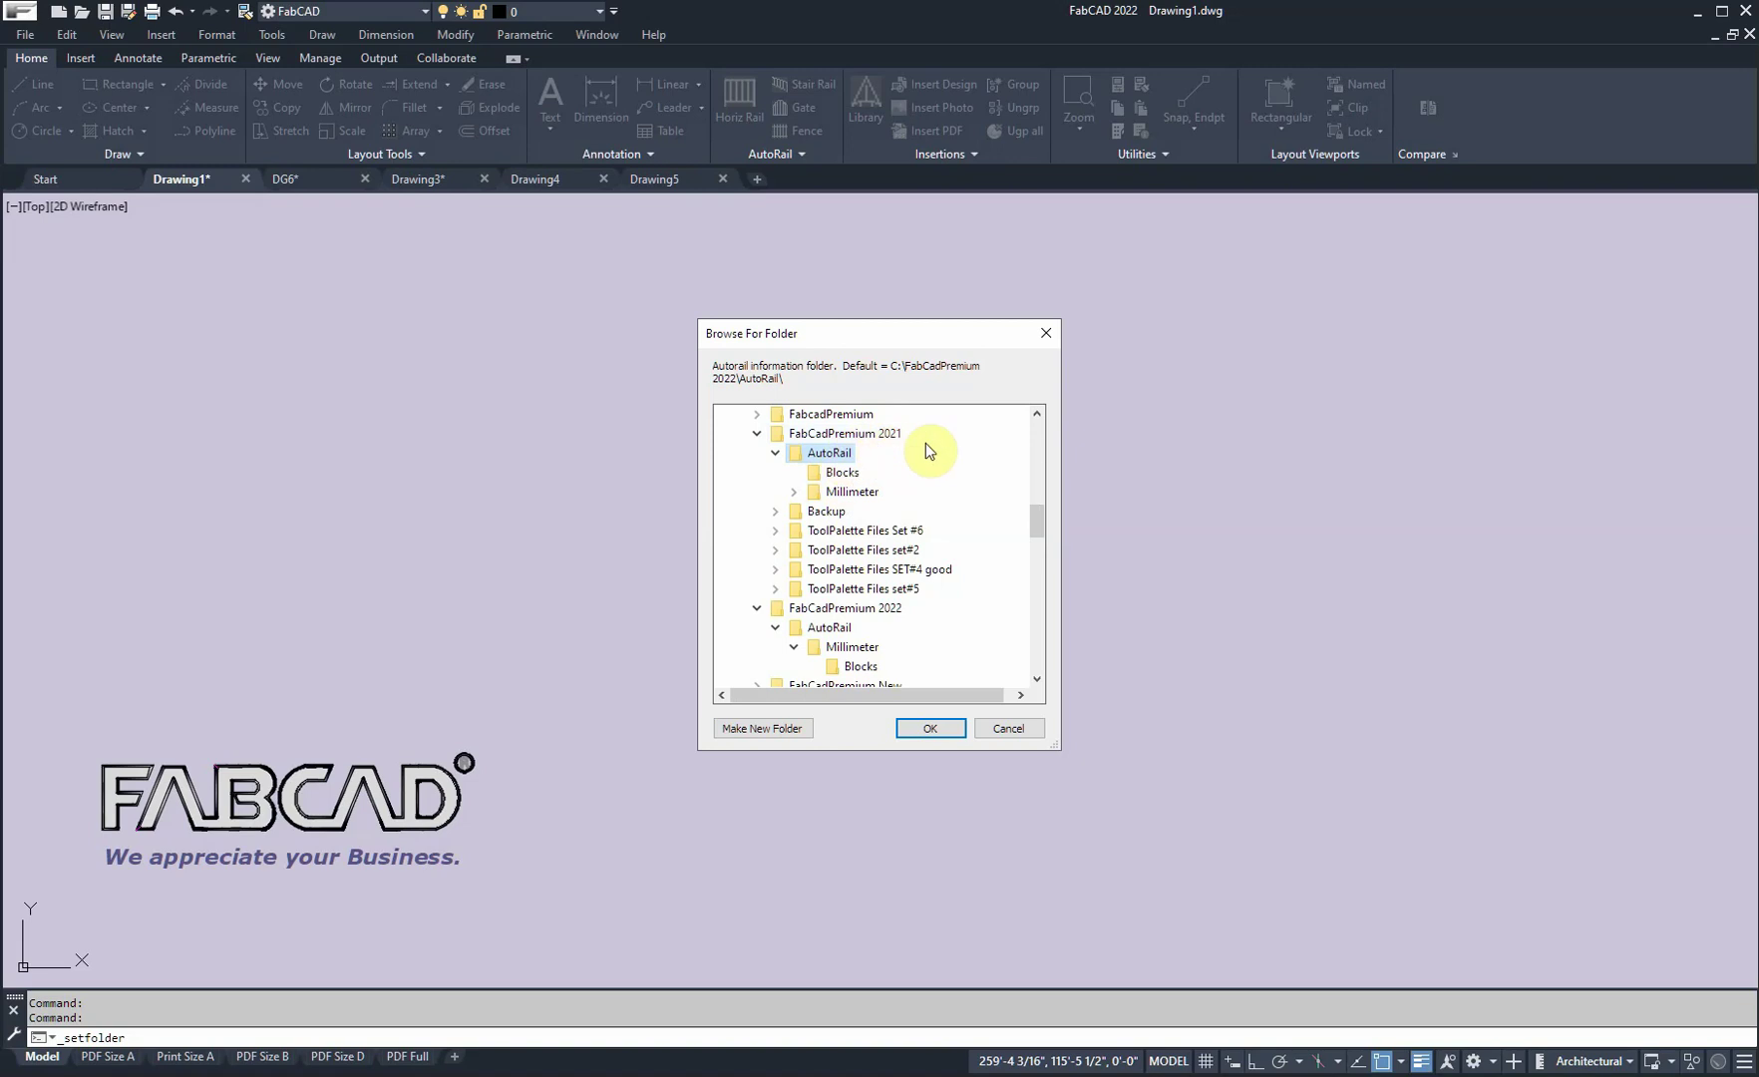
{"action": "left_click", "coordinate": [938, 729]}
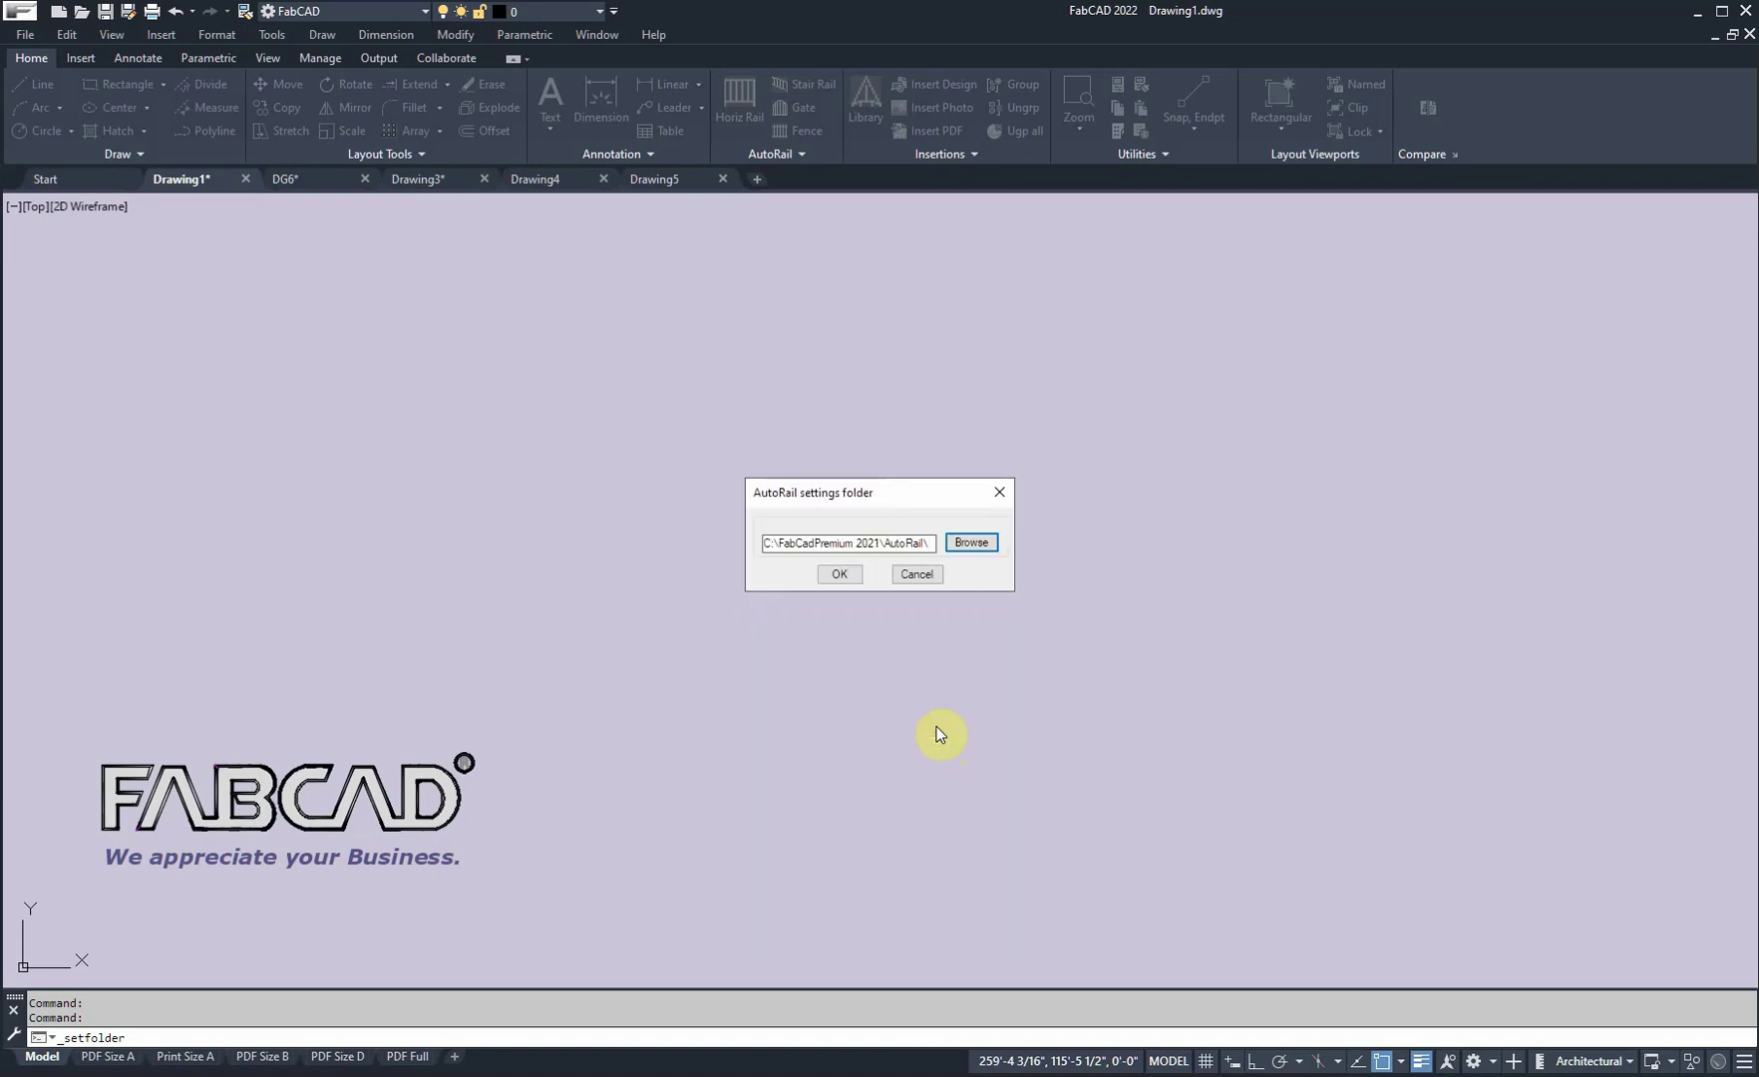
Step: Set the AutoRail settings folder to C:\FabcadPremium\AutoRail and import its rail.settings file
{"action": "left_click", "coordinate": [971, 542]}
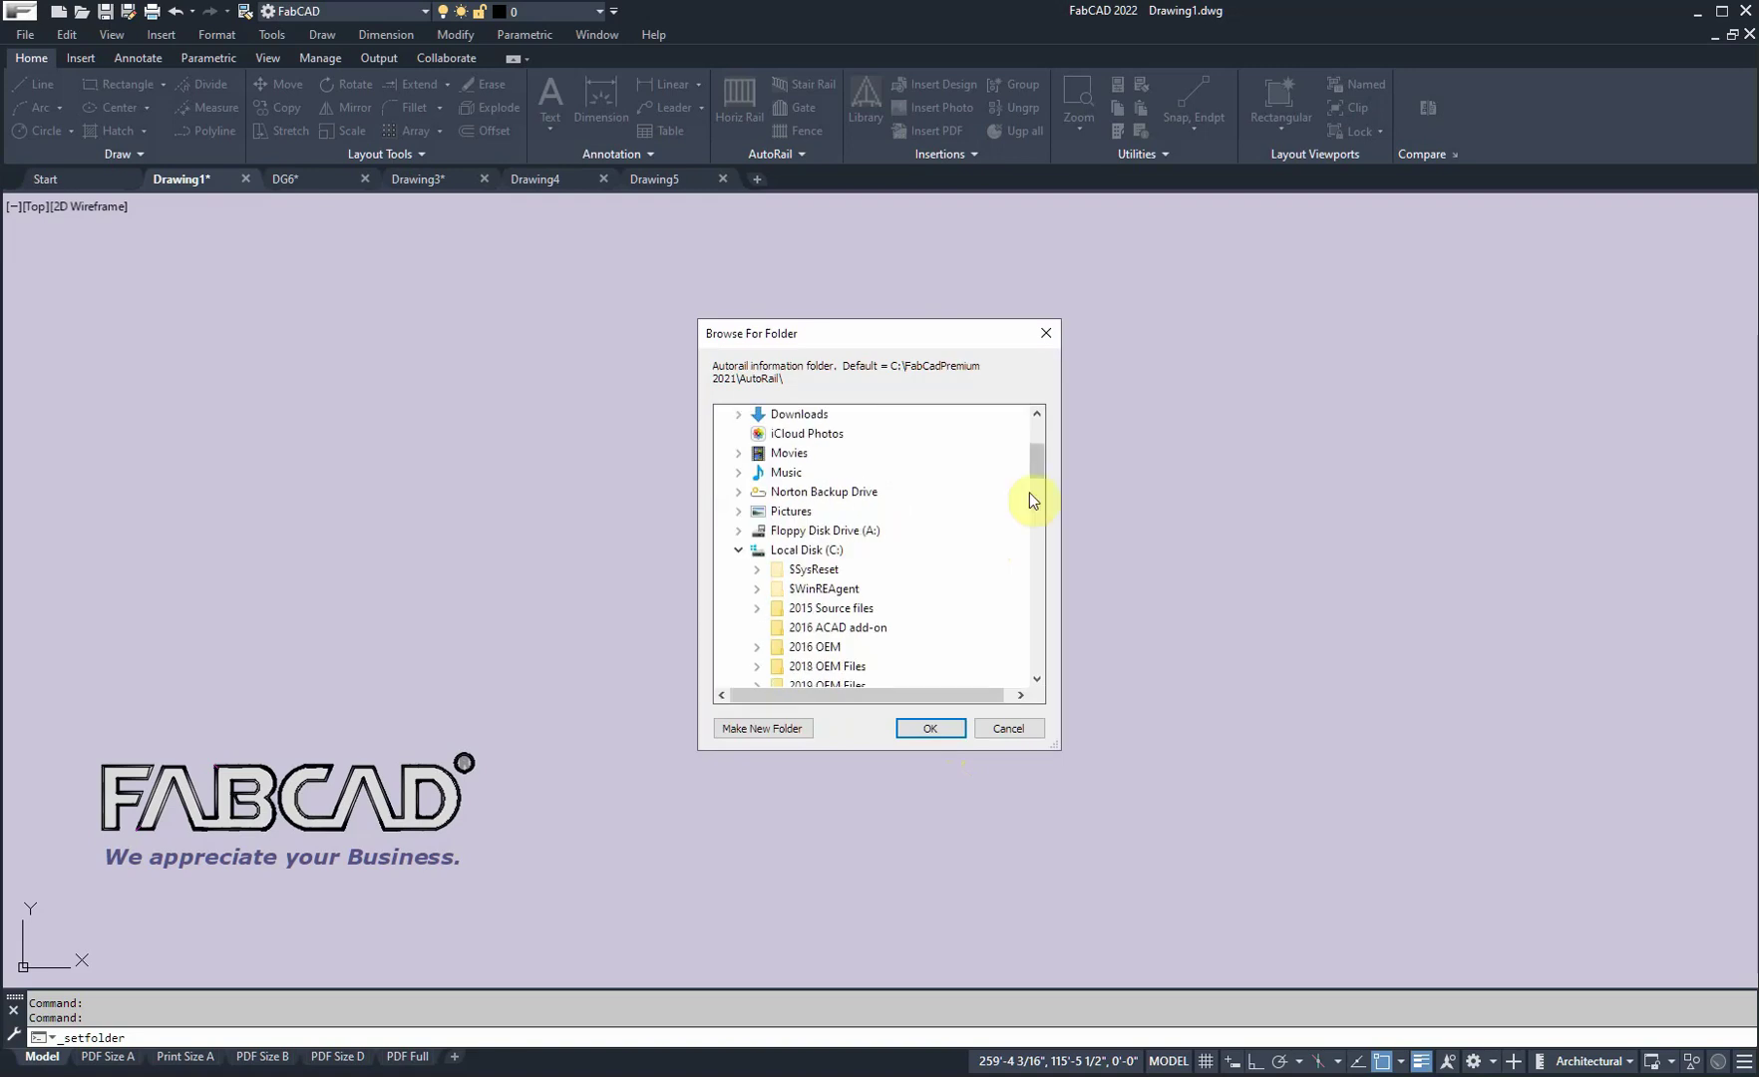
{"action": "left_click_drag", "start_coordinate": [1037, 469], "coordinate": [1037, 511]}
{"action": "left_click", "coordinate": [757, 550]}
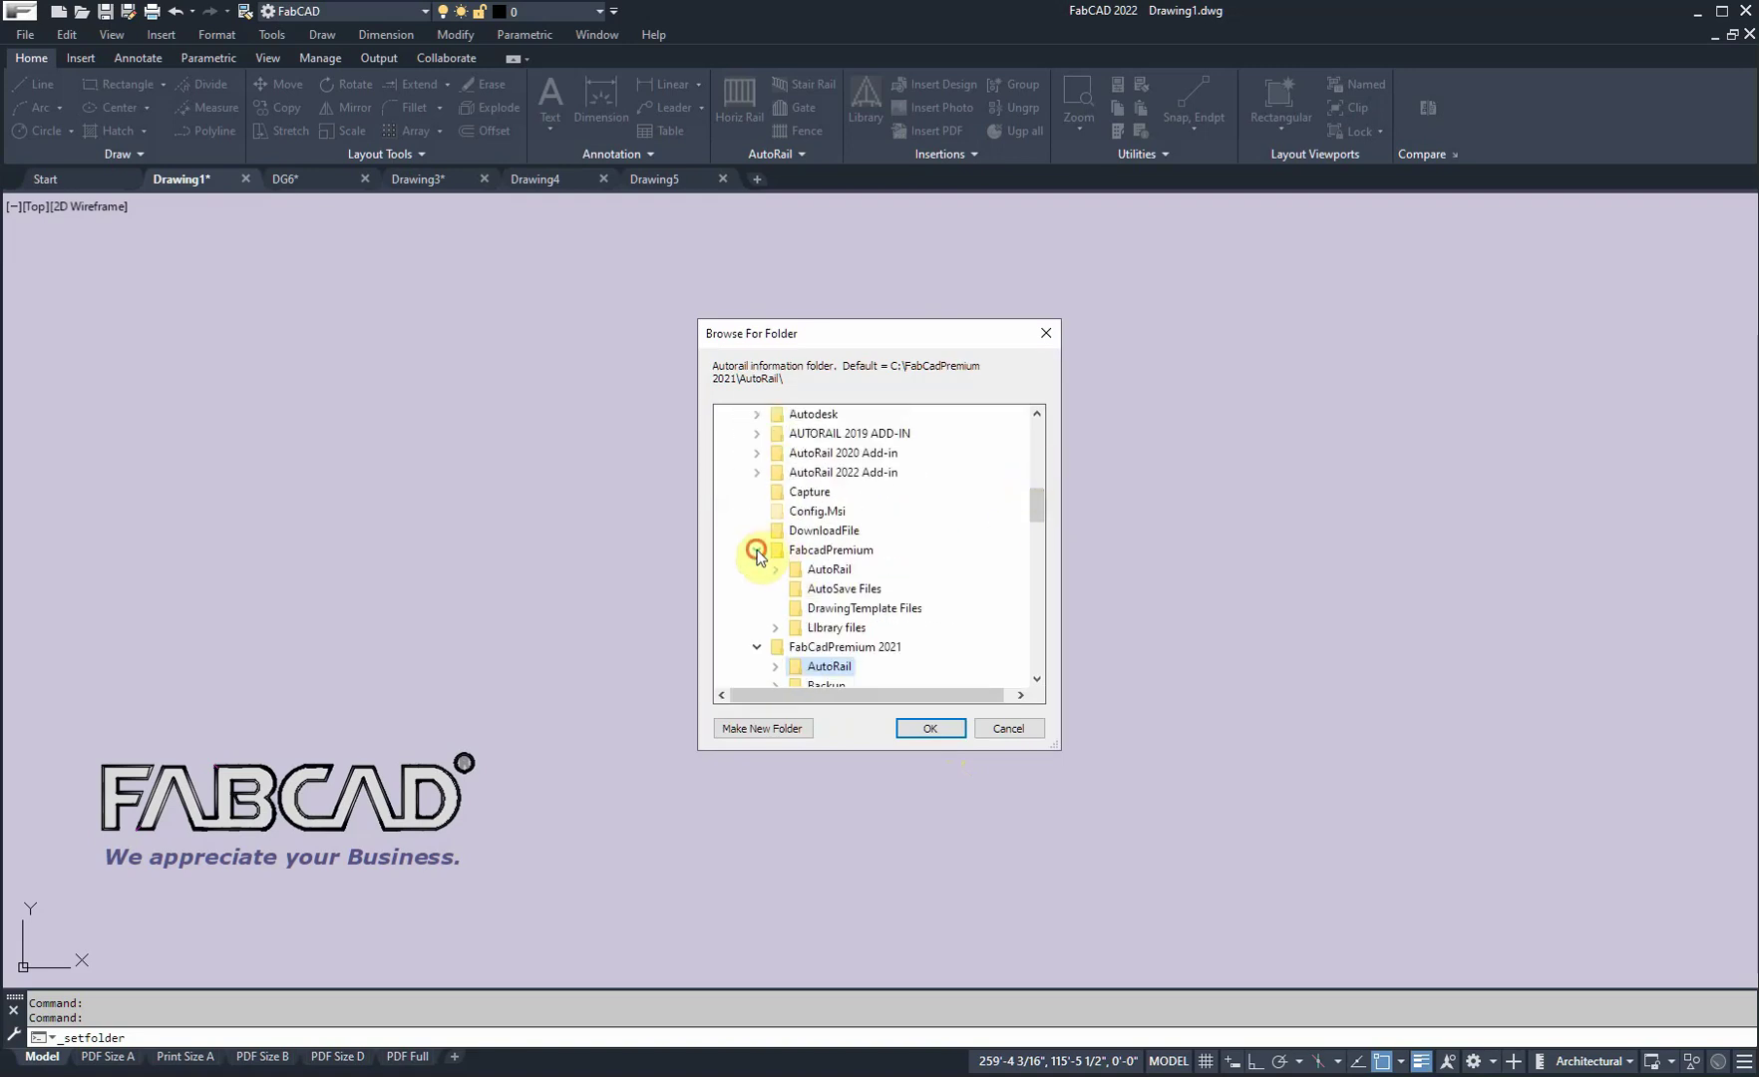
{"action": "double_click", "coordinate": [829, 570]}
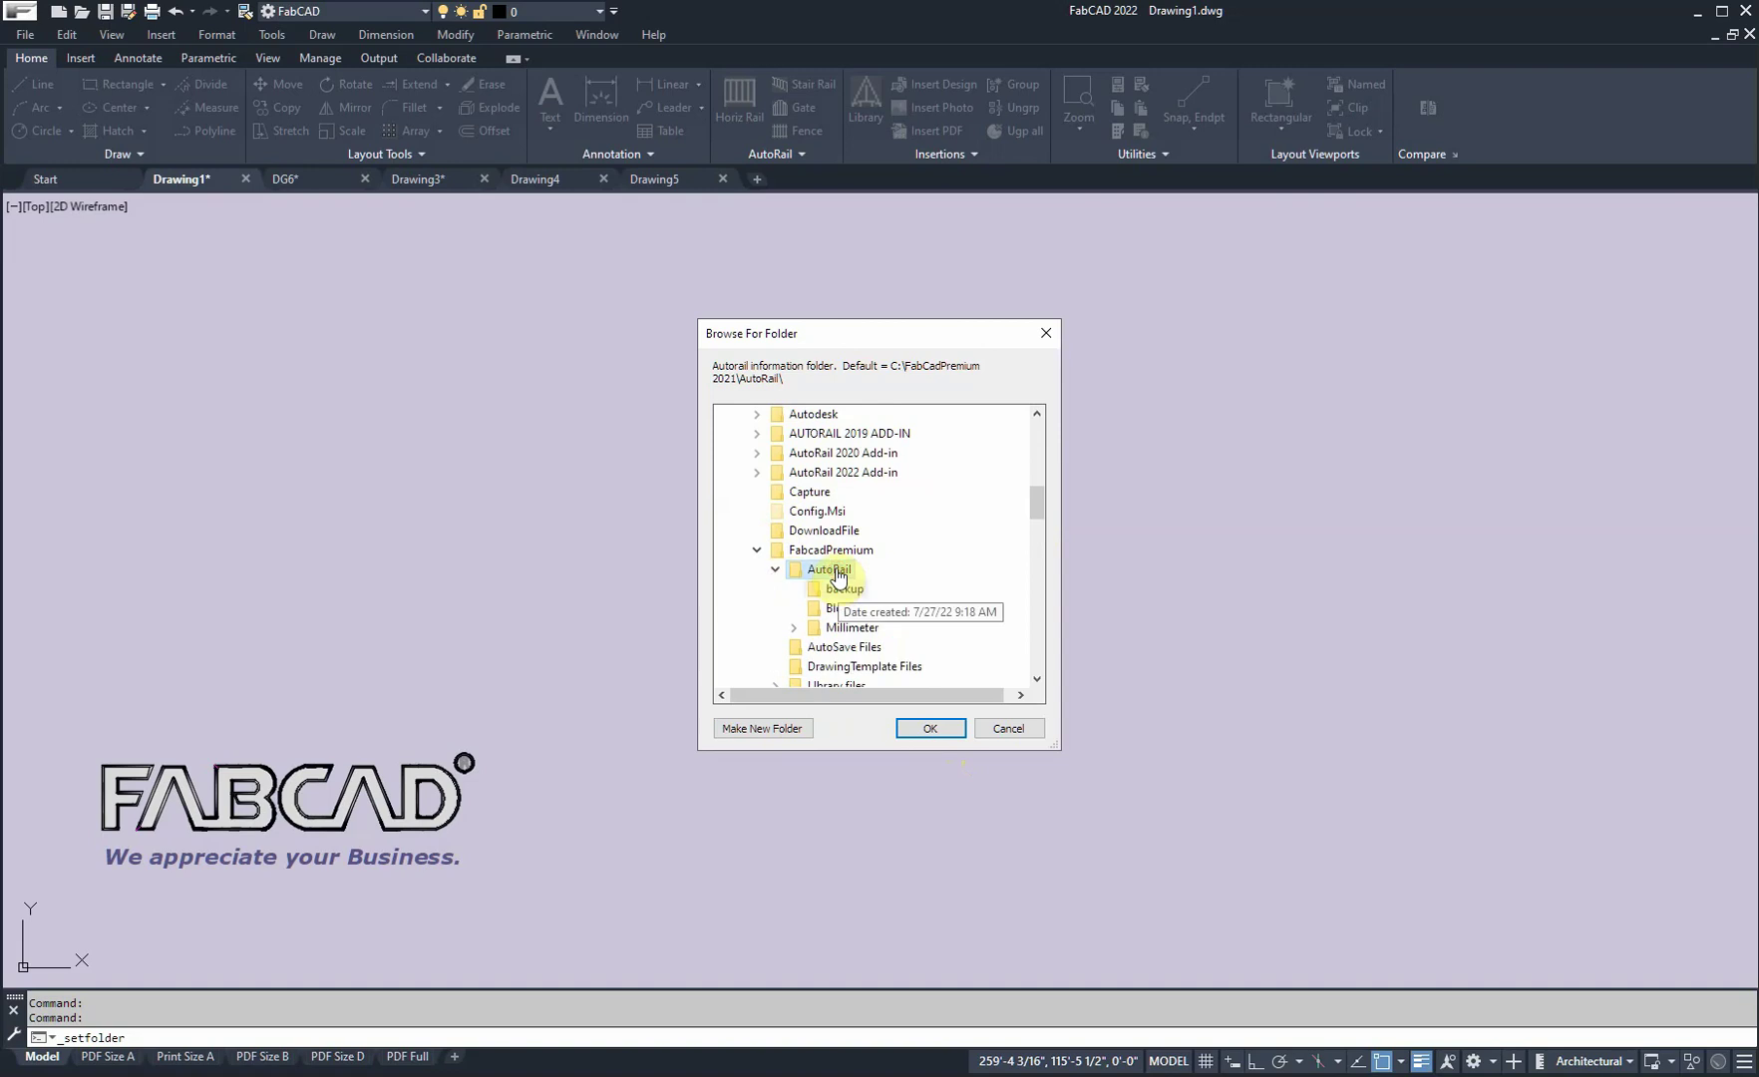
{"action": "left_click", "coordinate": [910, 733]}
{"action": "left_click", "coordinate": [834, 576]}
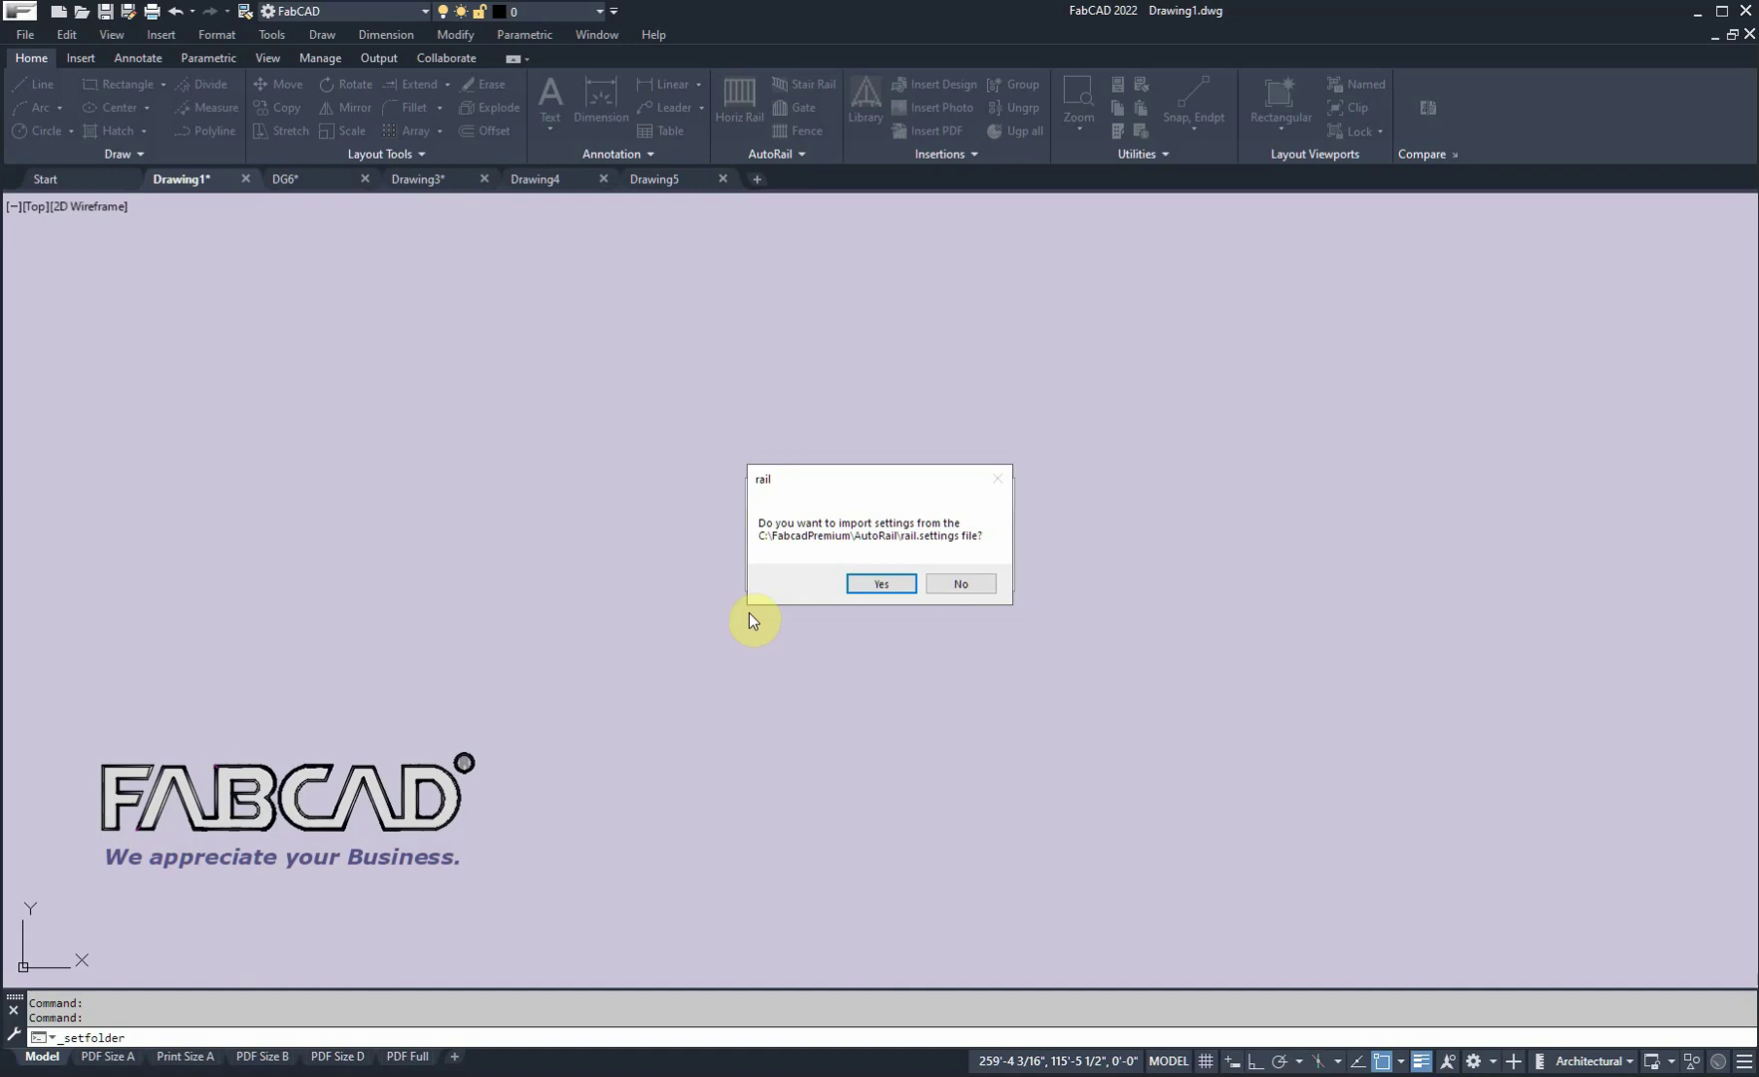
{"action": "left_click", "coordinate": [892, 584]}
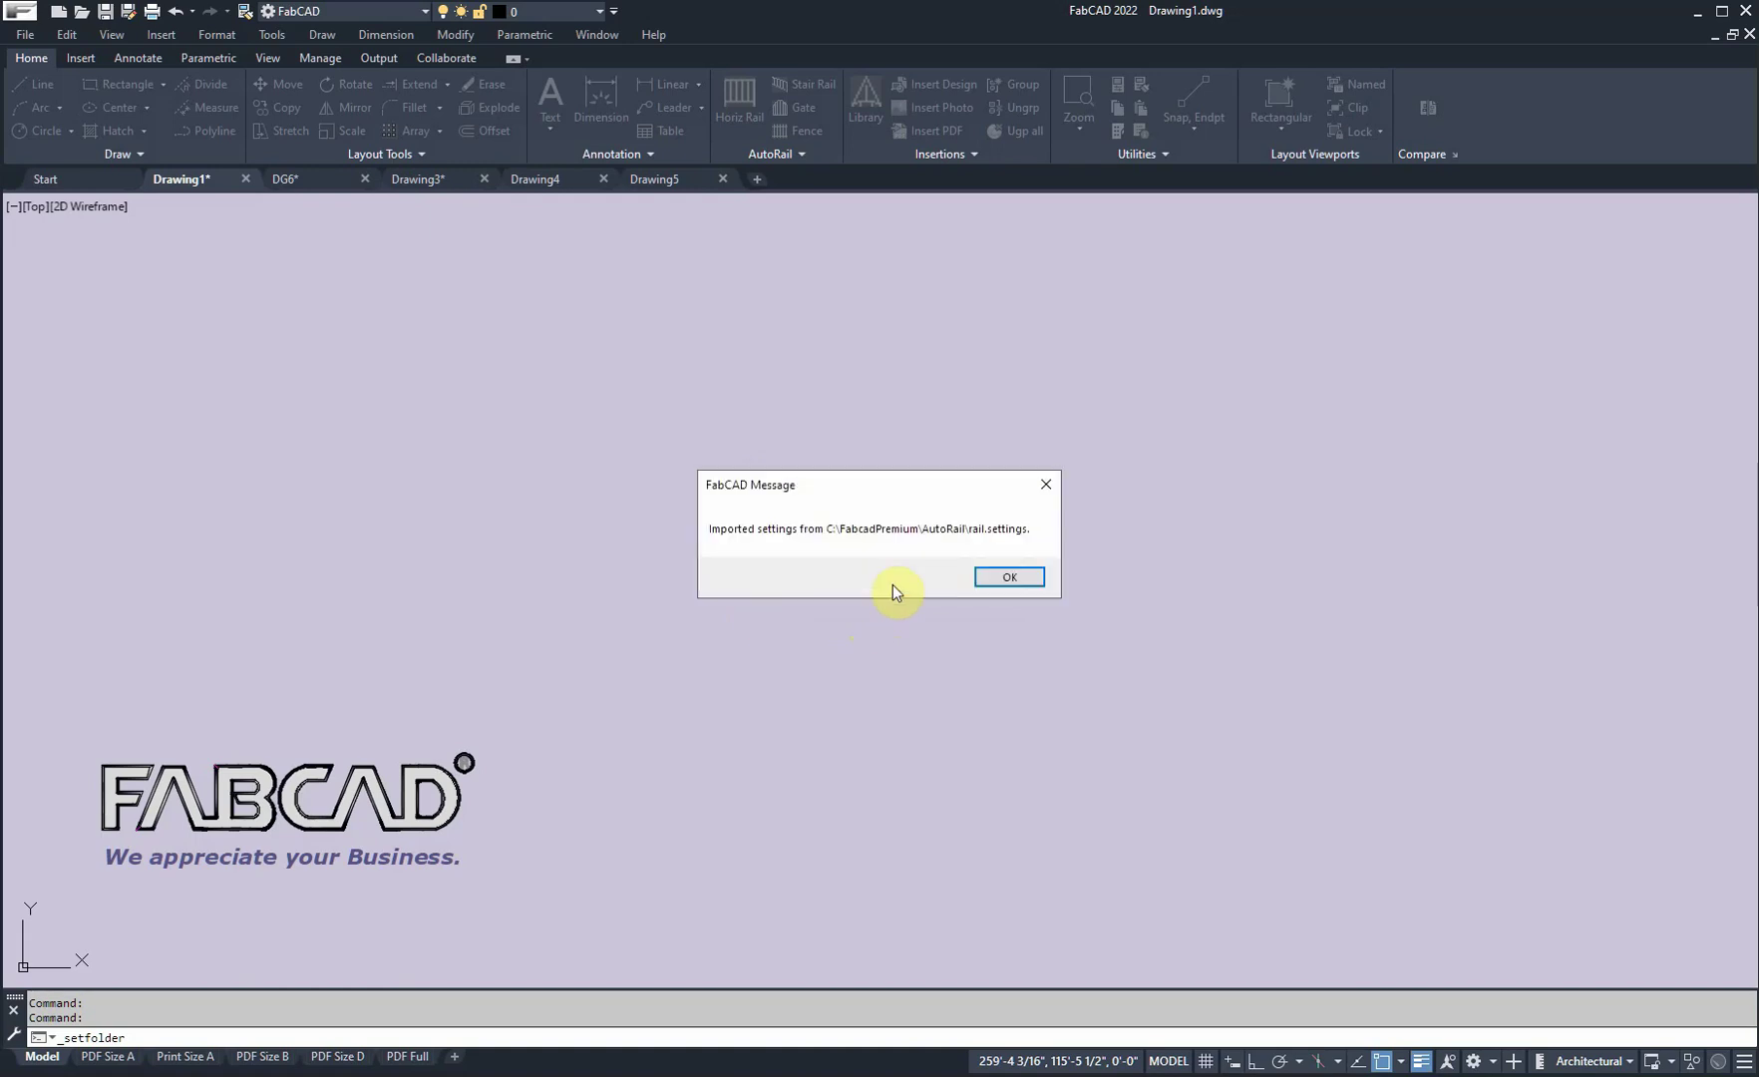
{"action": "left_click", "coordinate": [992, 581]}
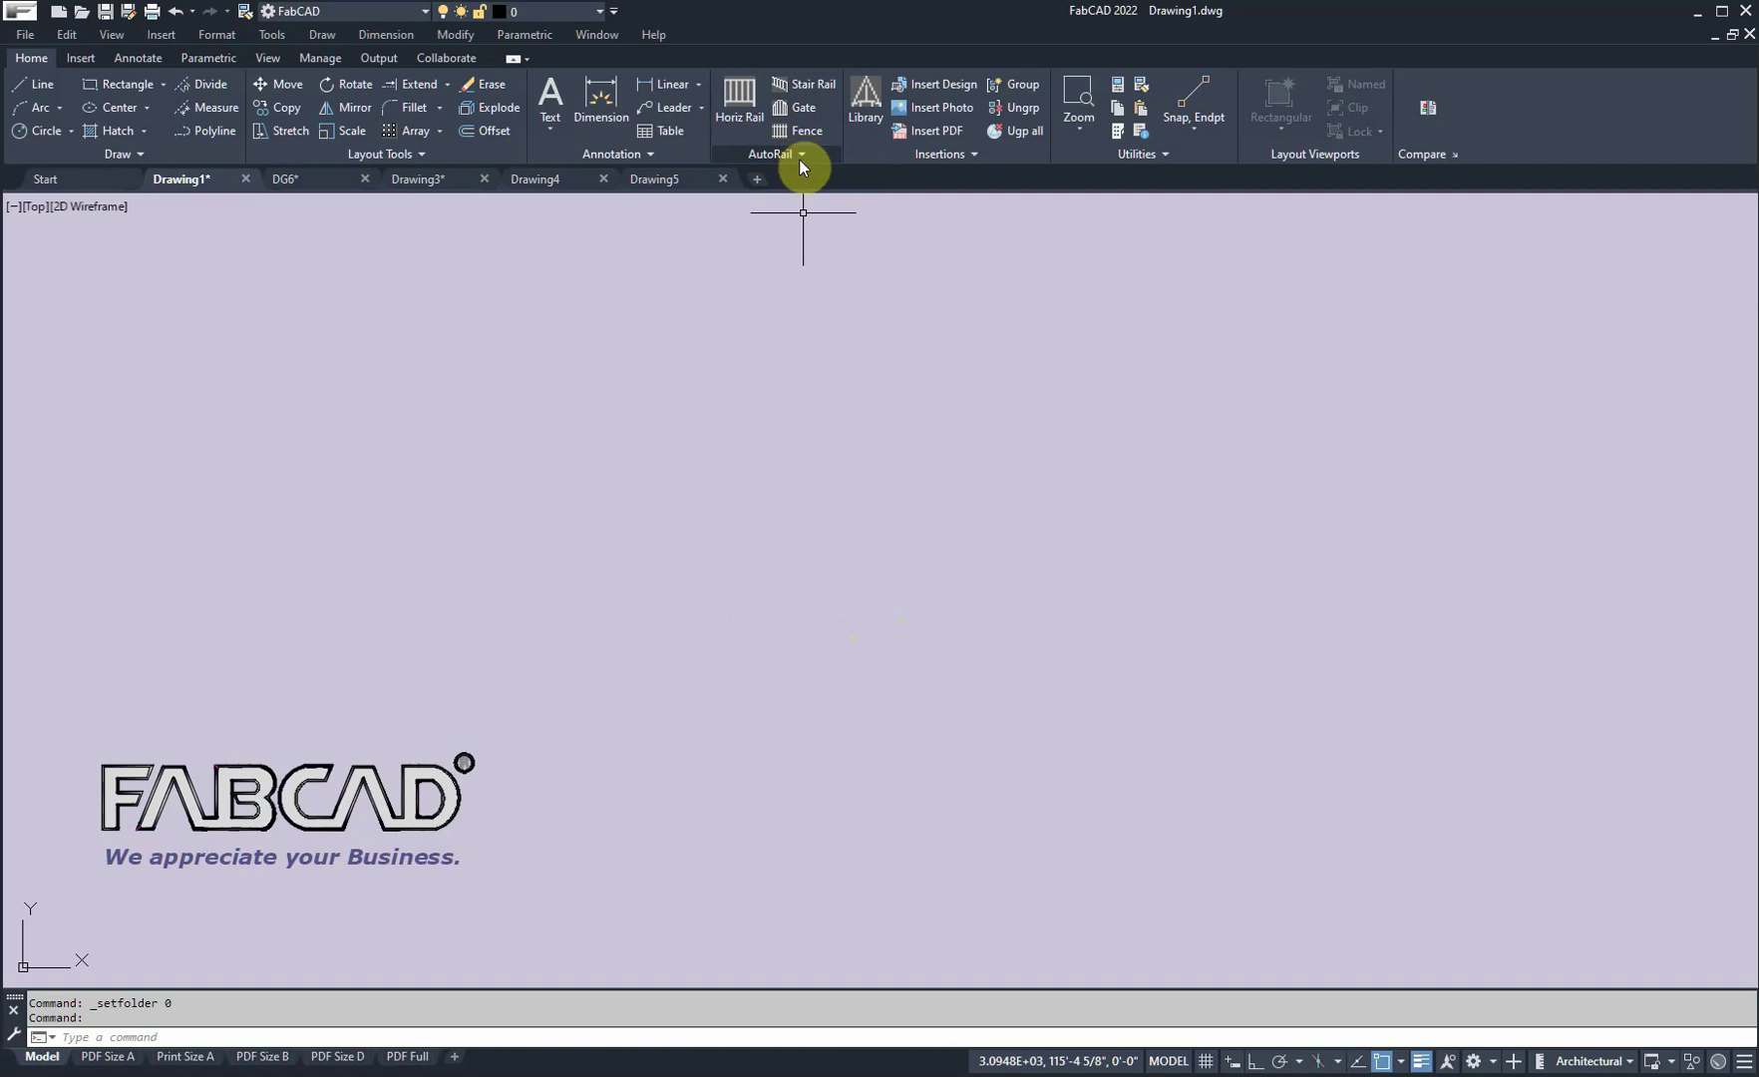
Step: Start a horizontal rail and load the 1-1/4" tube rail template
{"action": "left_click", "coordinate": [739, 107]}
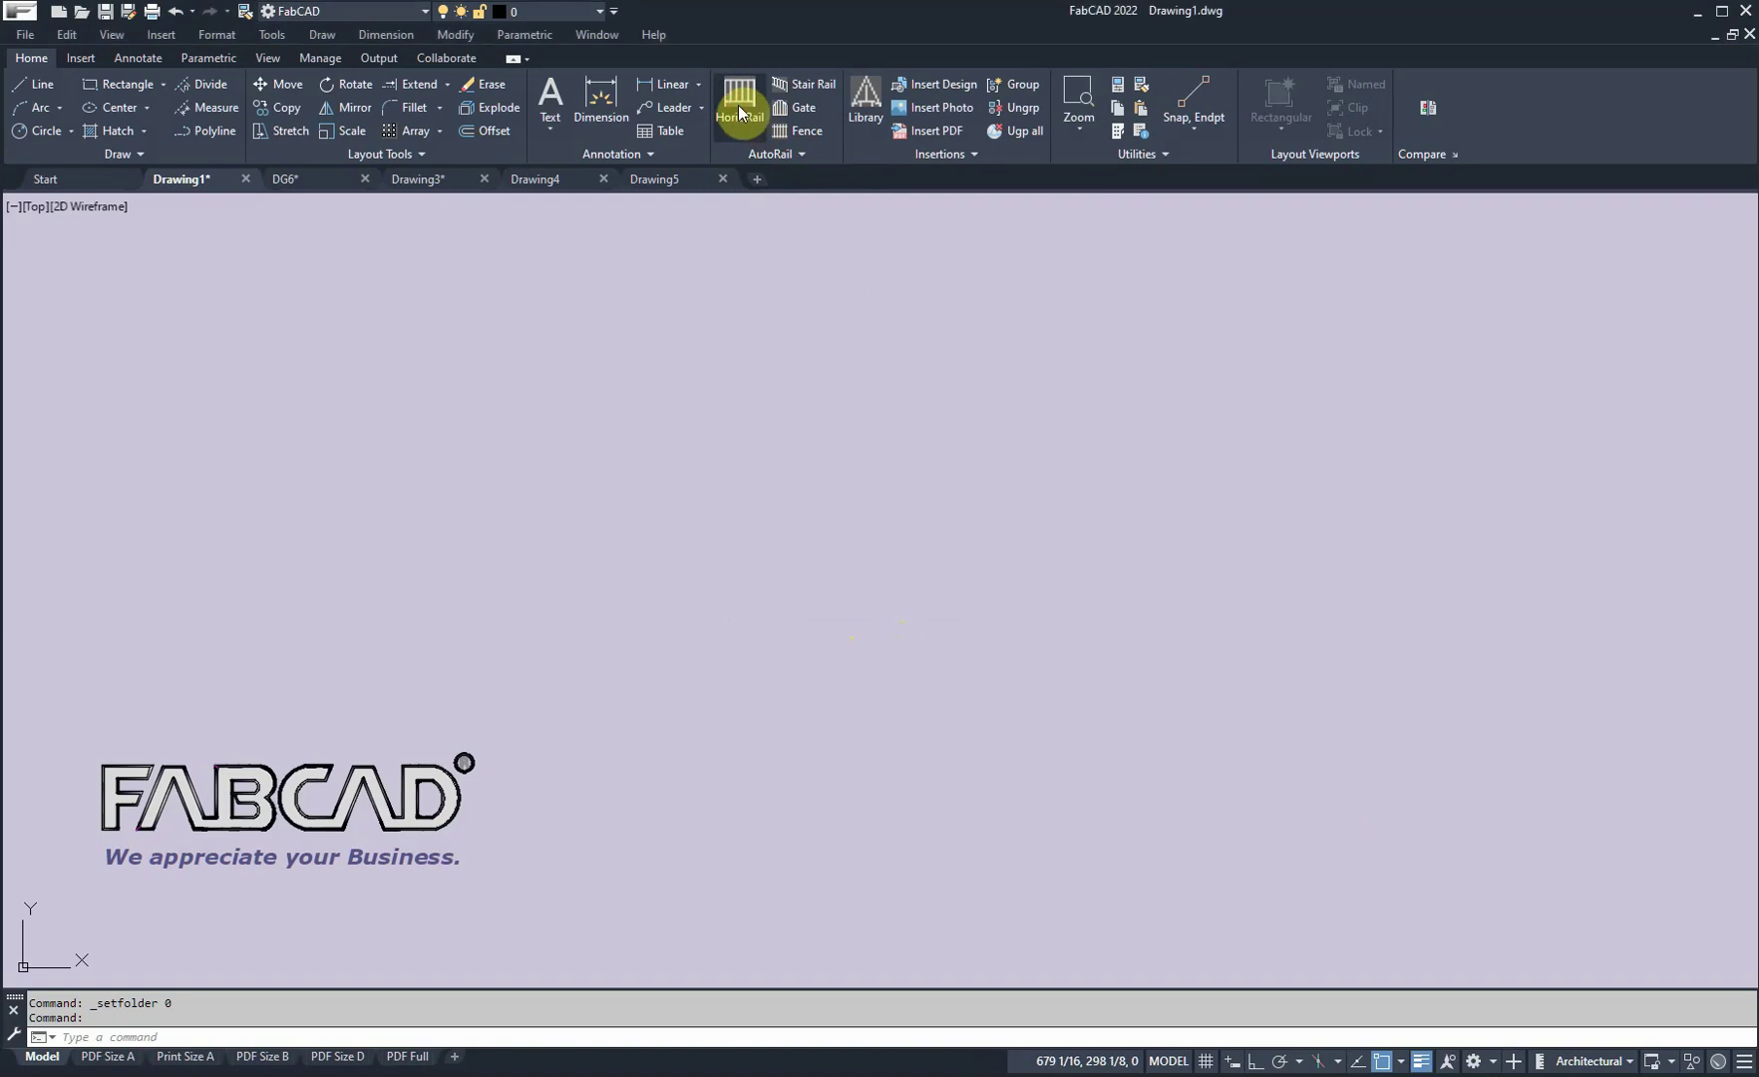
{"action": "left_click", "coordinate": [738, 107]}
{"action": "left_click", "coordinate": [233, 211]}
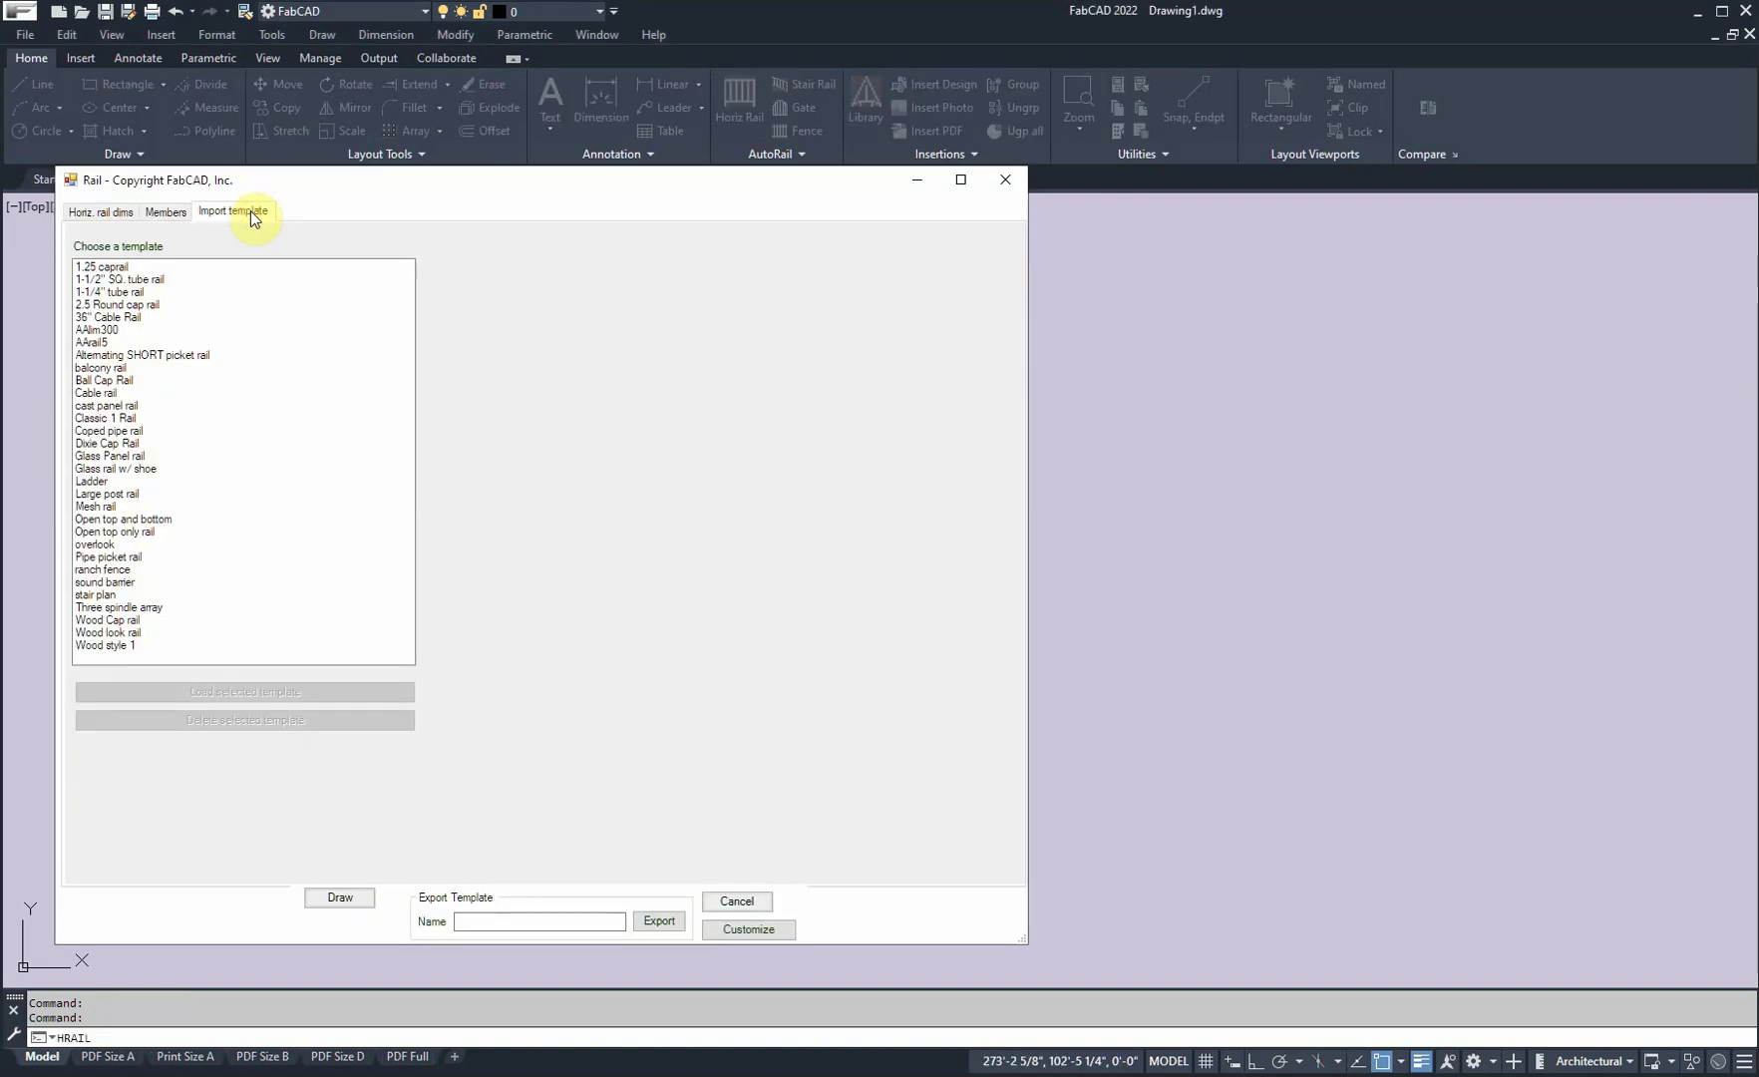
{"action": "left_click", "coordinate": [134, 293]}
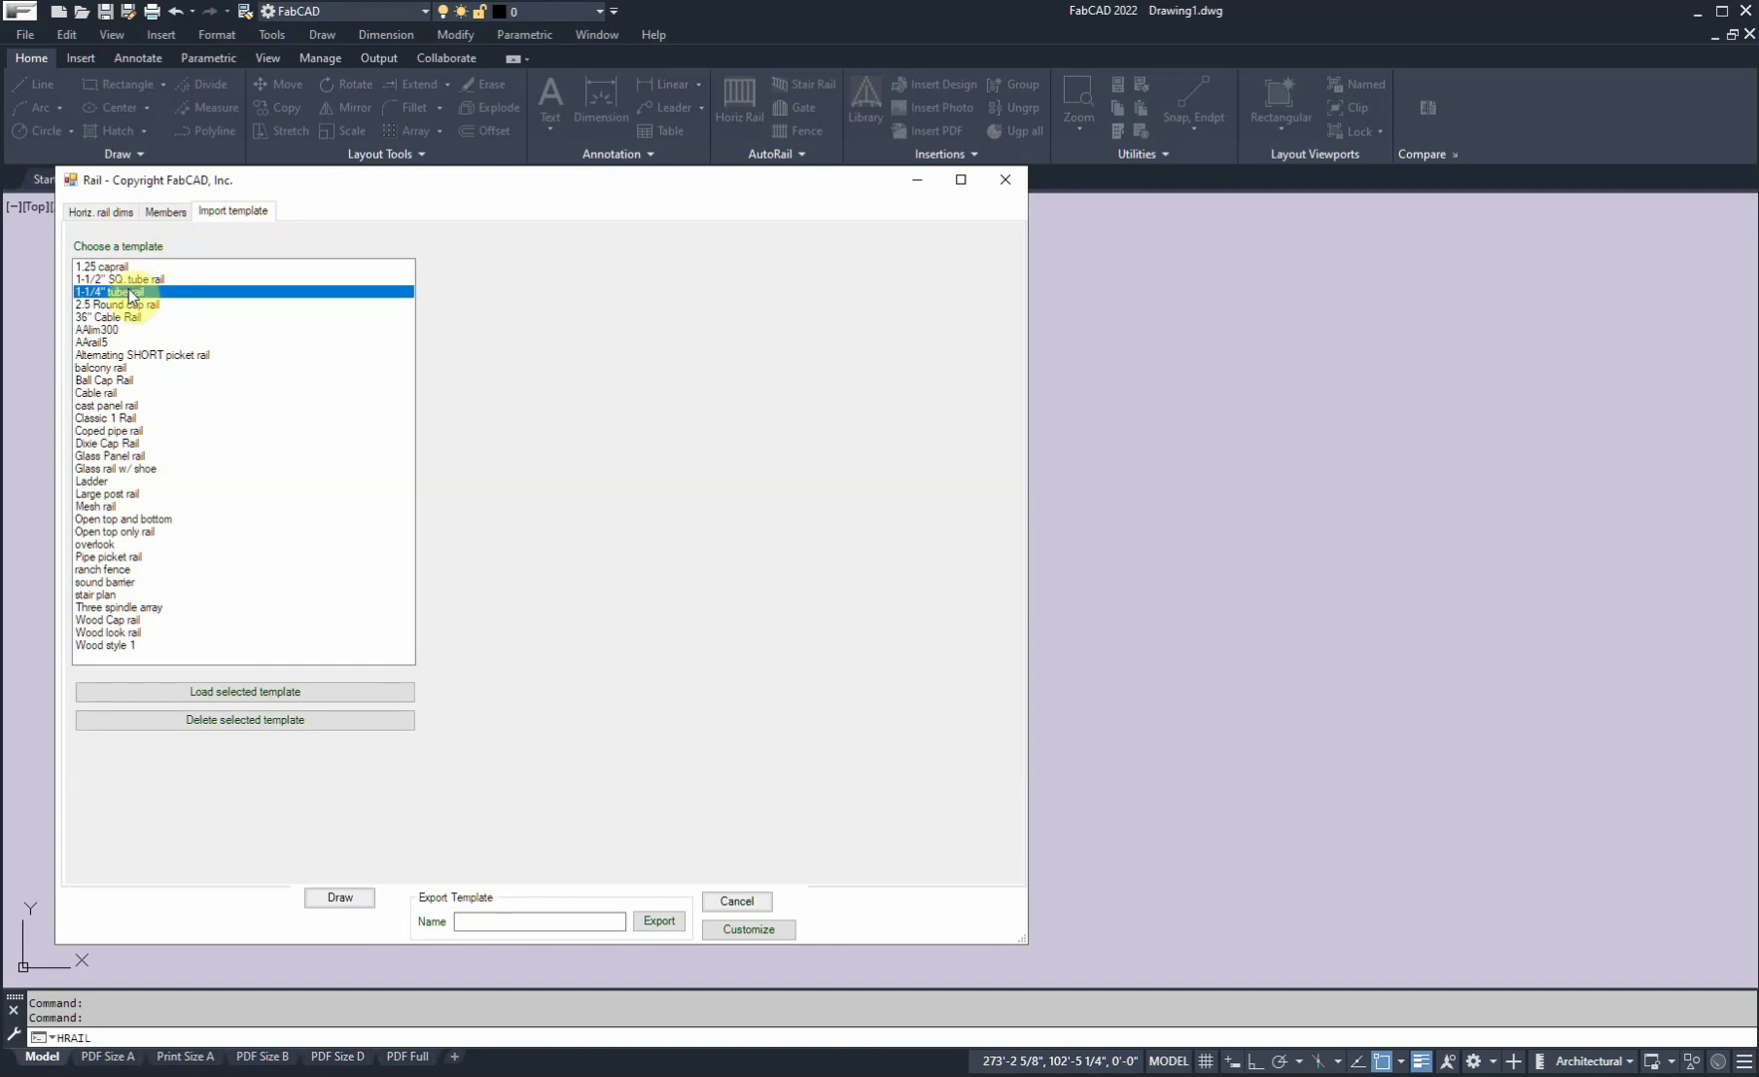
{"action": "left_click", "coordinate": [285, 692]}
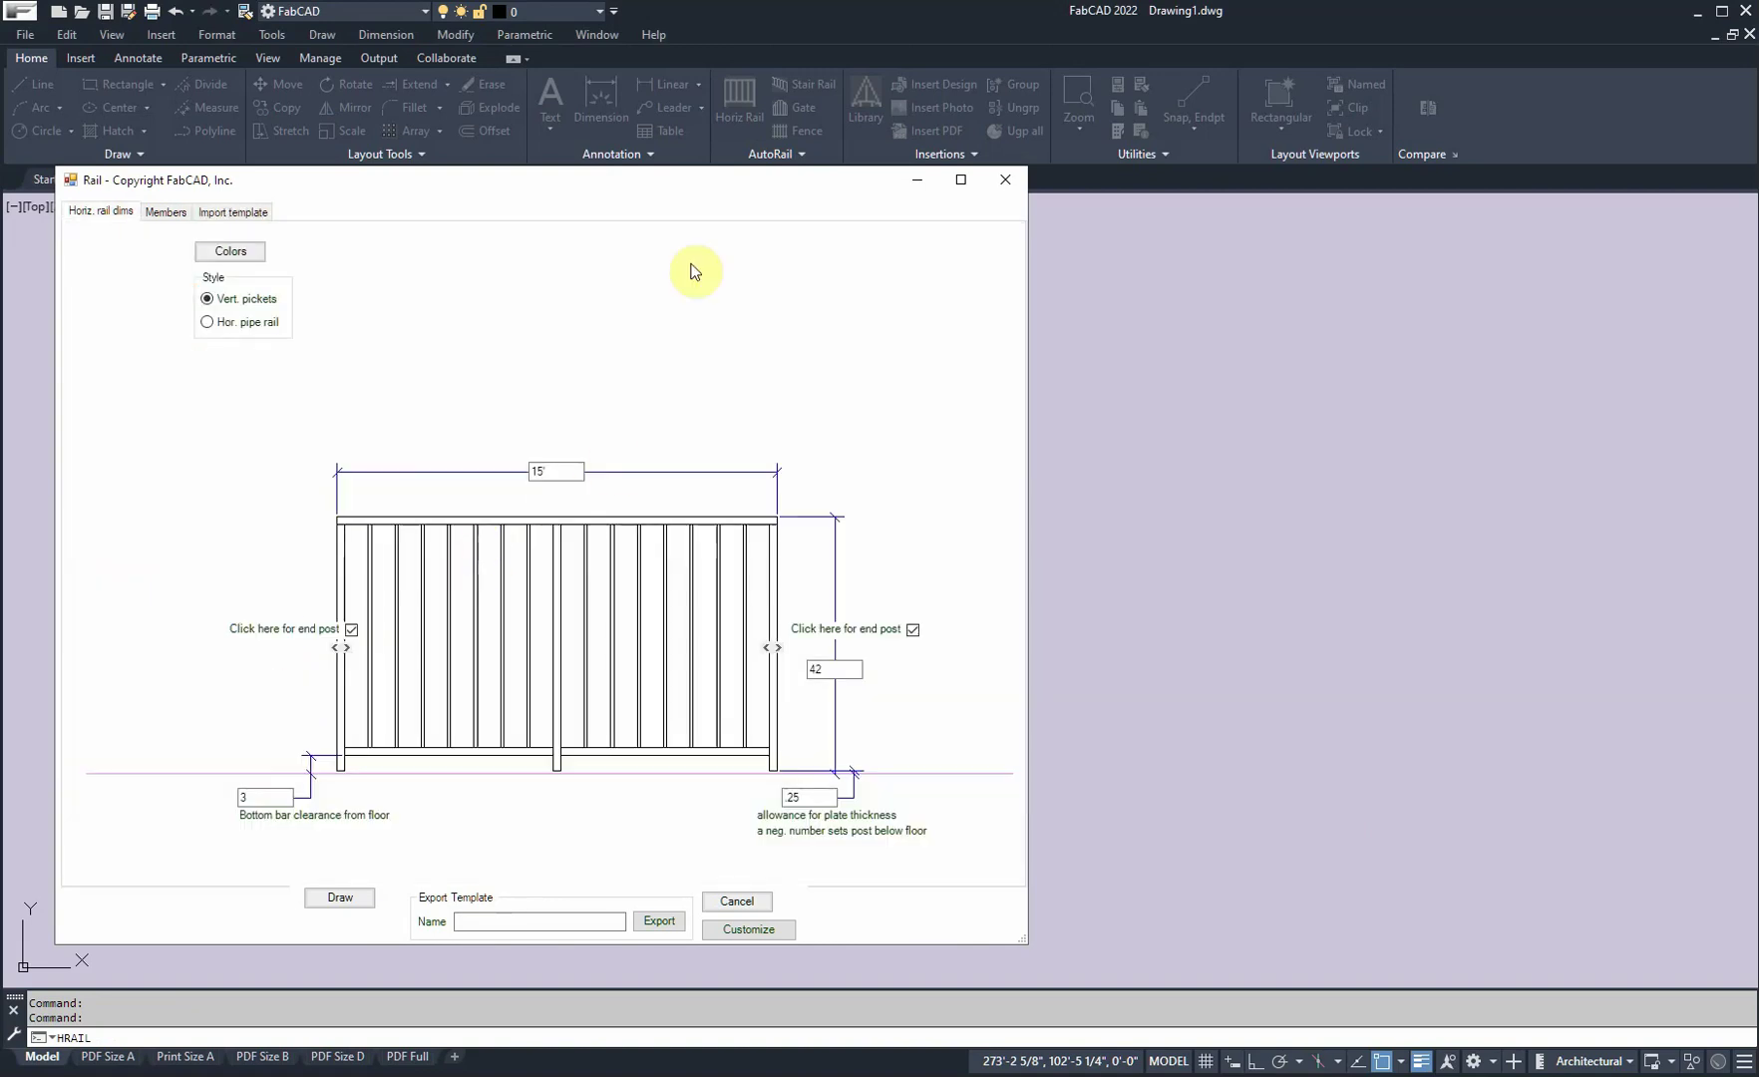
Step: Draw the horizontal rail without intermediate posts to the right of the FabCAD logo and place its bill of materials below it
{"action": "left_click", "coordinate": [167, 212]}
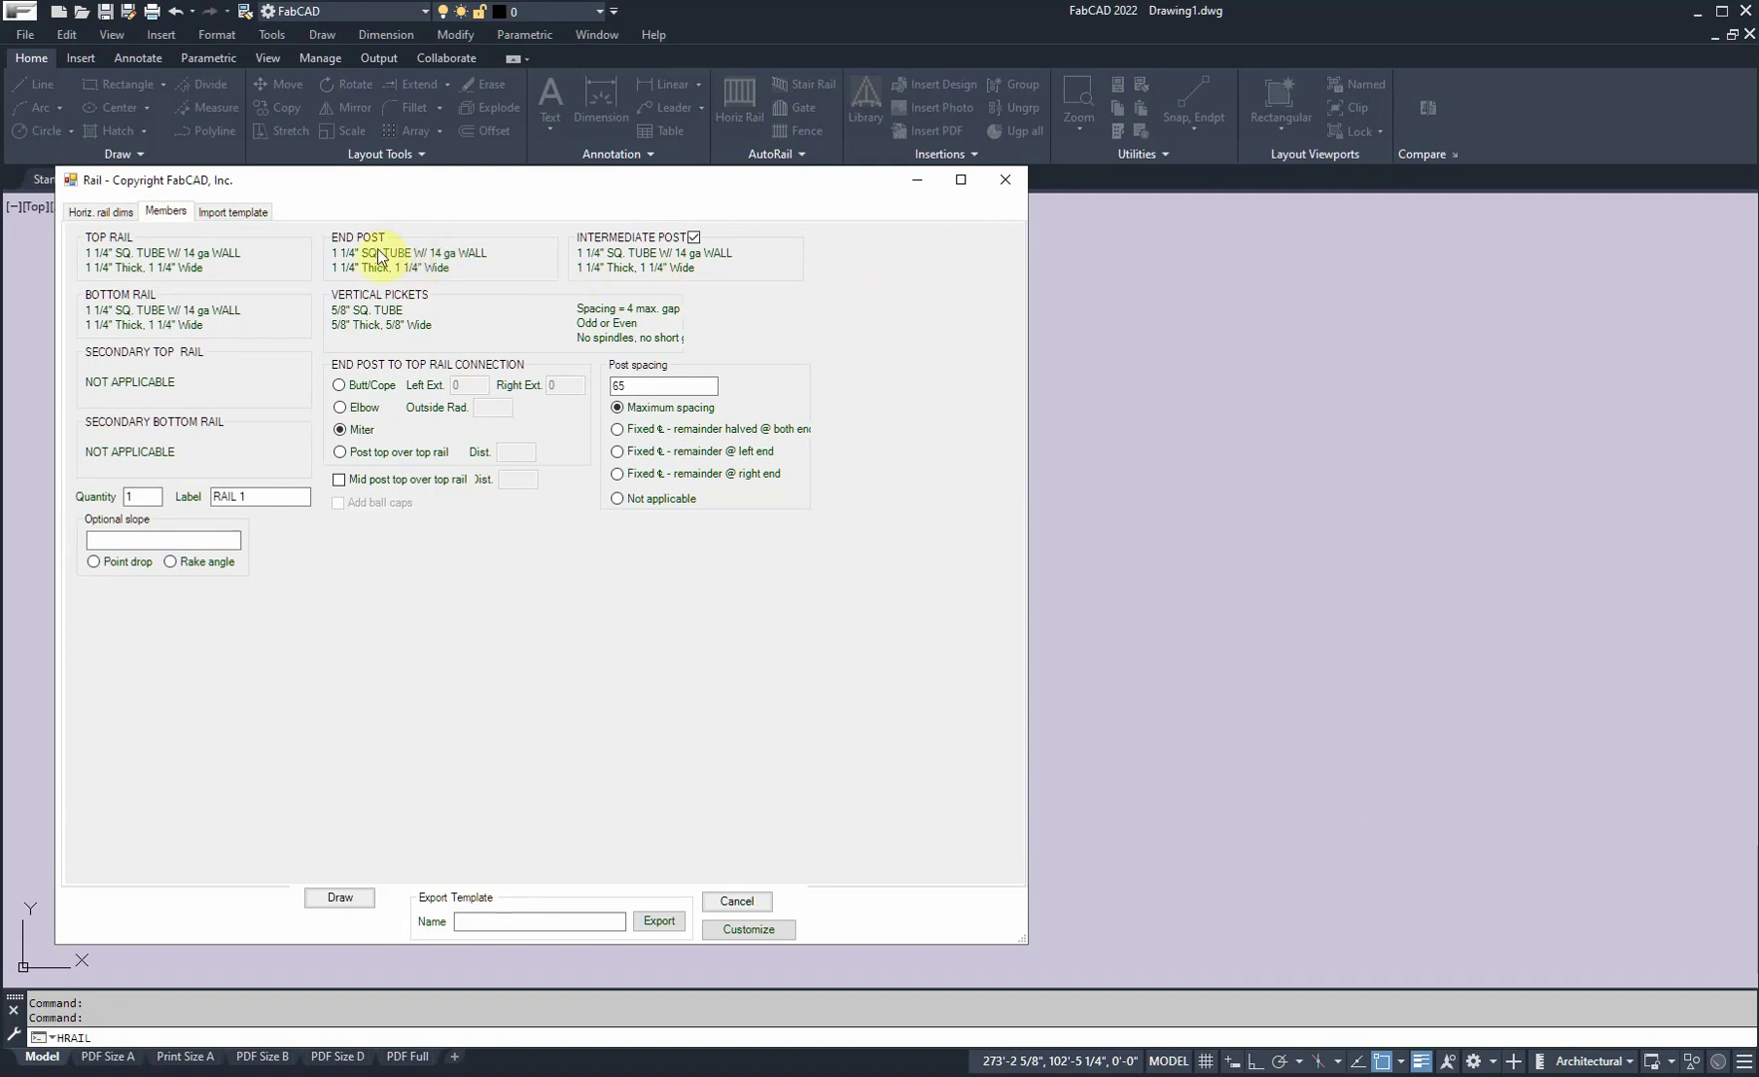
{"action": "left_click", "coordinate": [639, 385]}
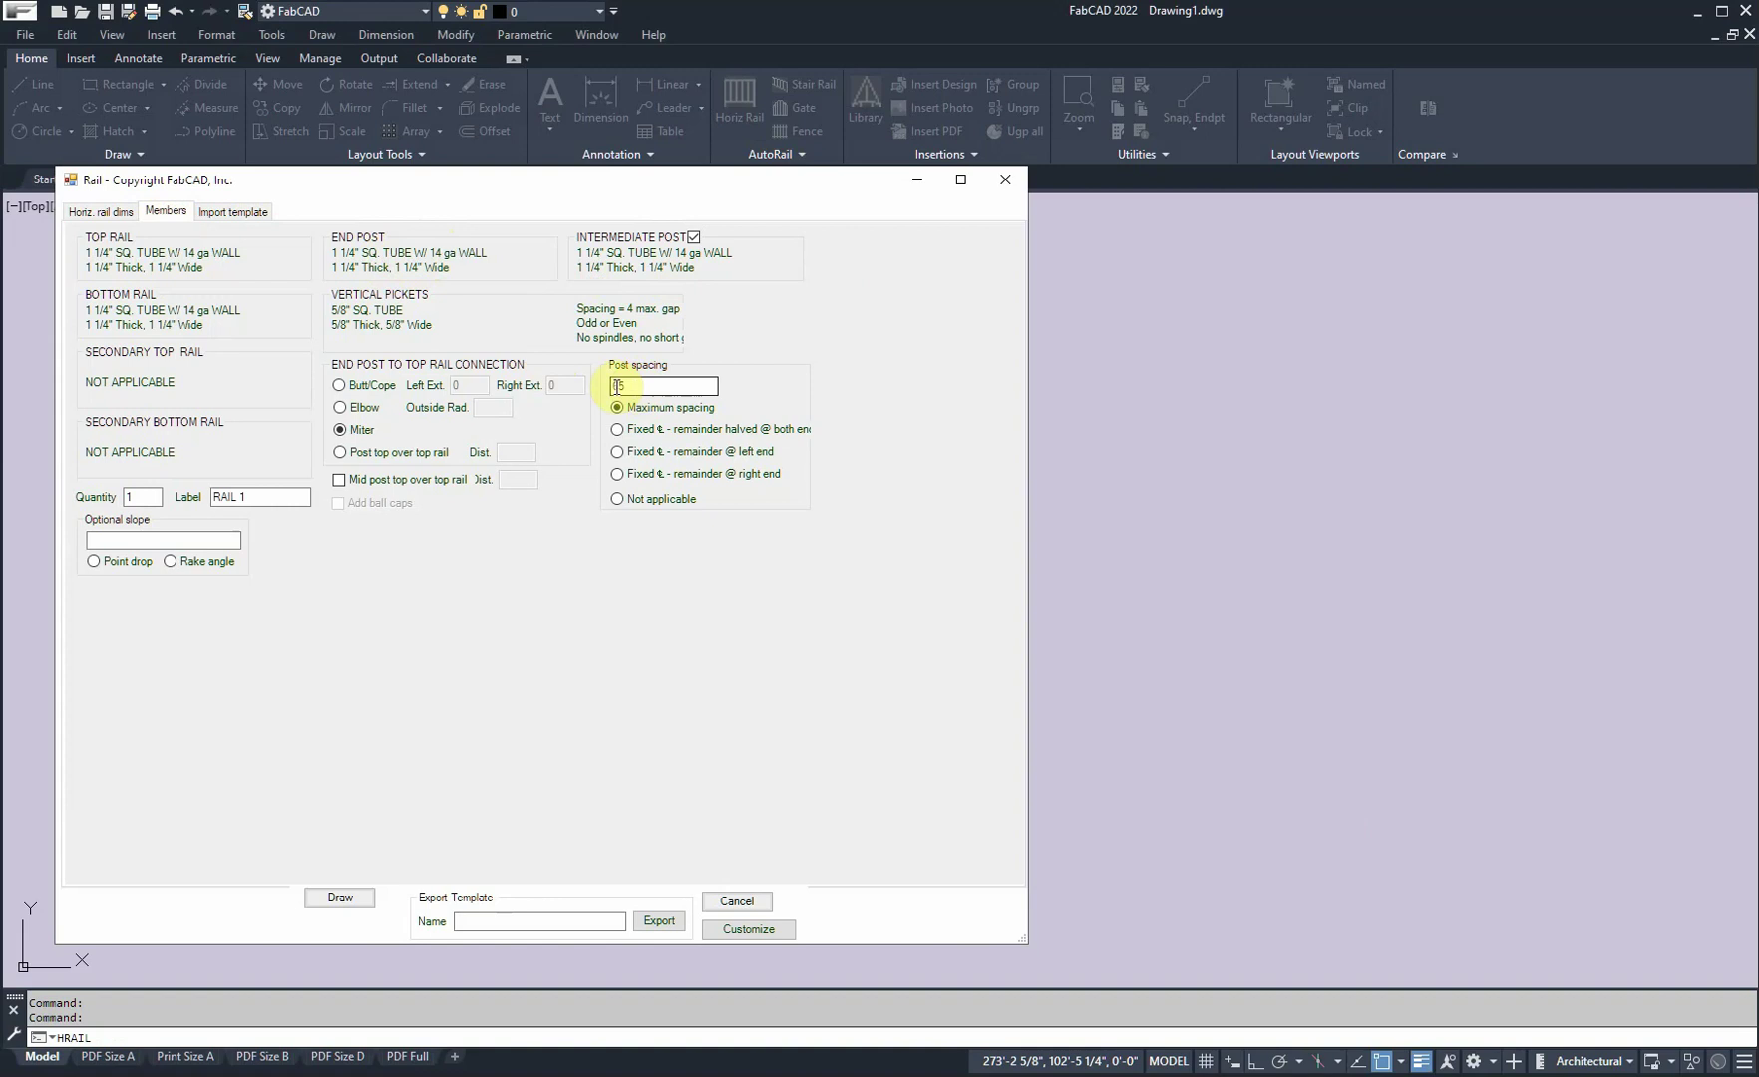
{"action": "left_click", "coordinate": [693, 238]}
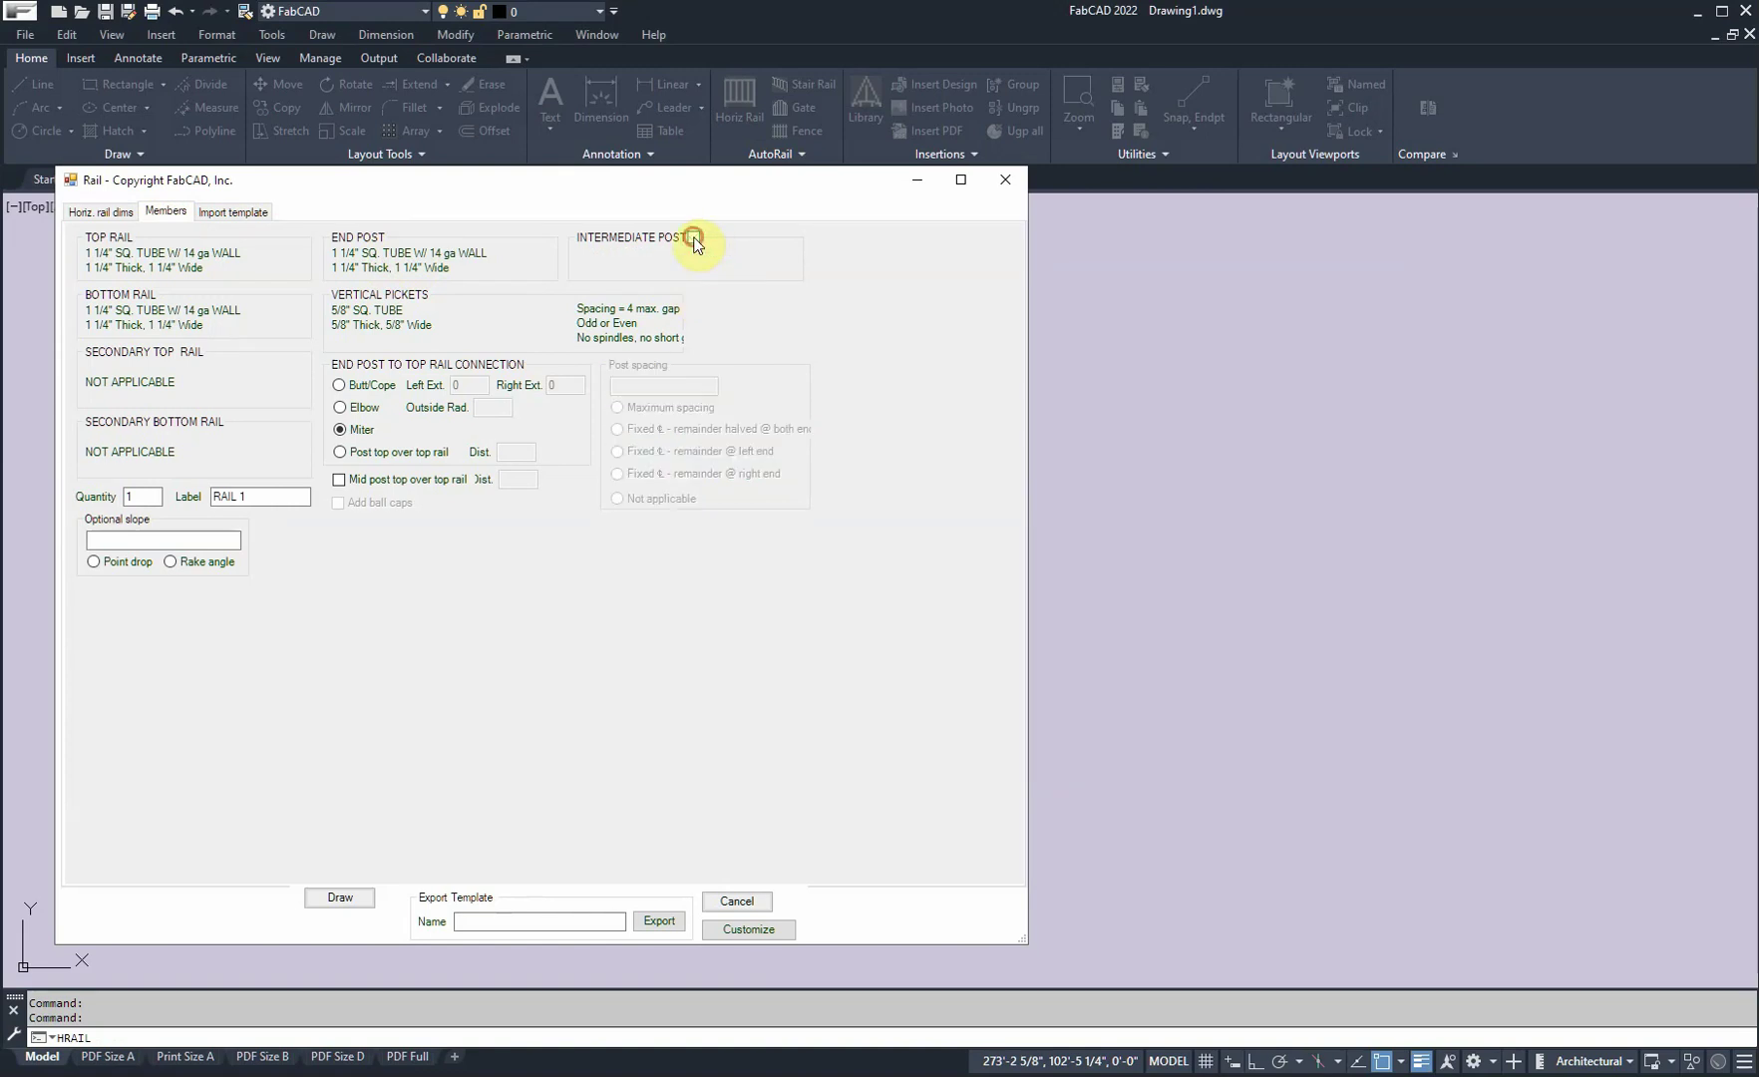
{"action": "left_click", "coordinate": [337, 898]}
{"action": "left_click", "coordinate": [717, 577]}
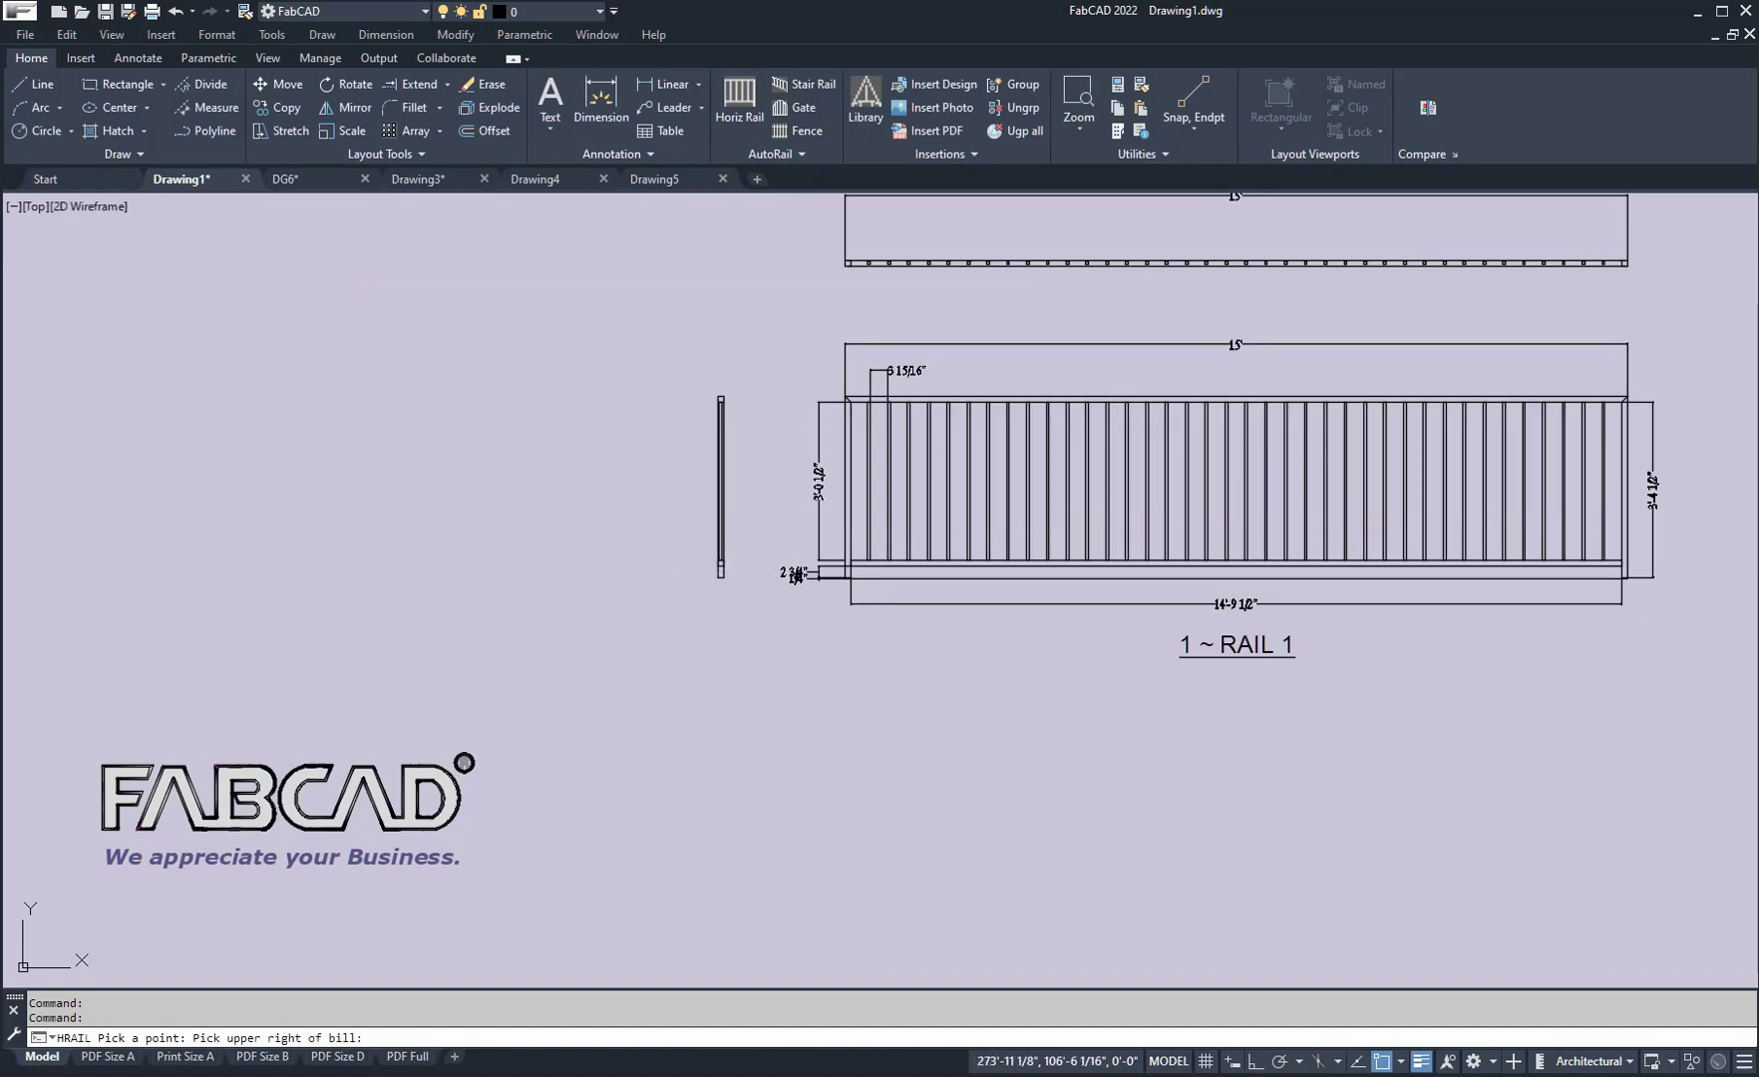
{"action": "left_click", "coordinate": [1640, 664]}
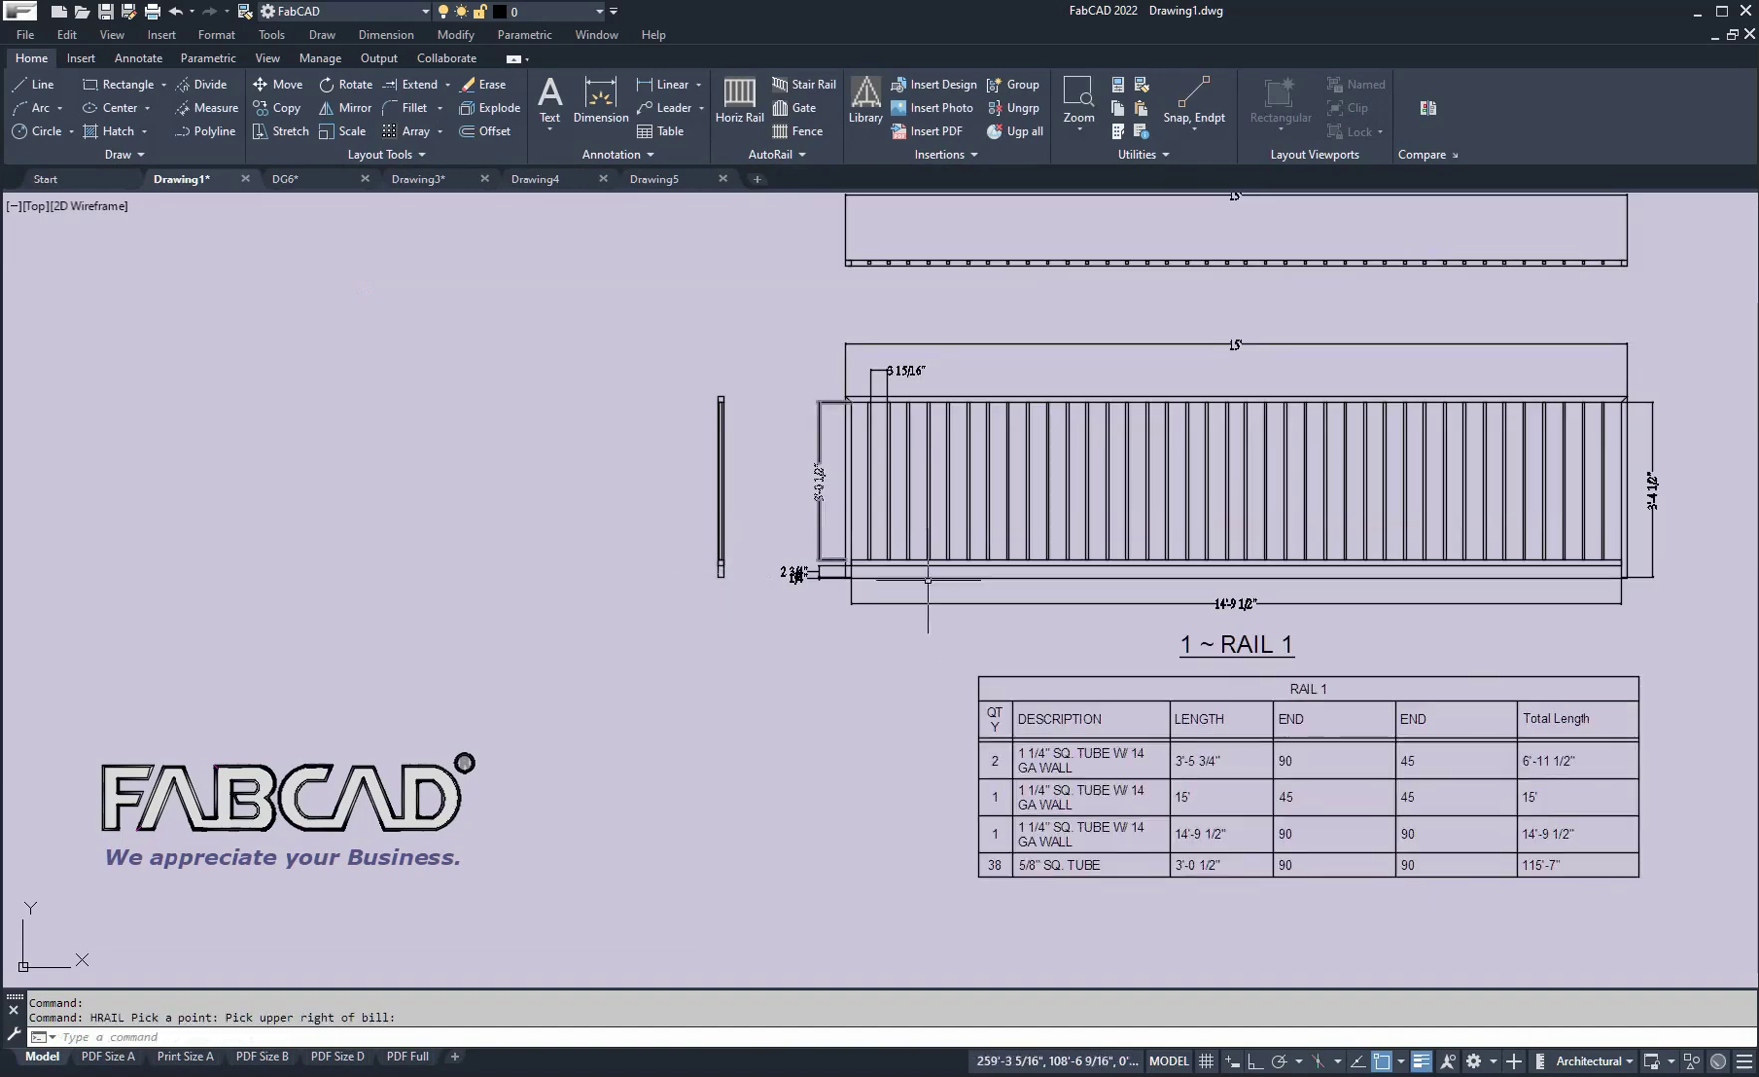
Step: Start a stair rail and load the "masonry or wood steps" template
{"action": "left_click", "coordinate": [809, 86]}
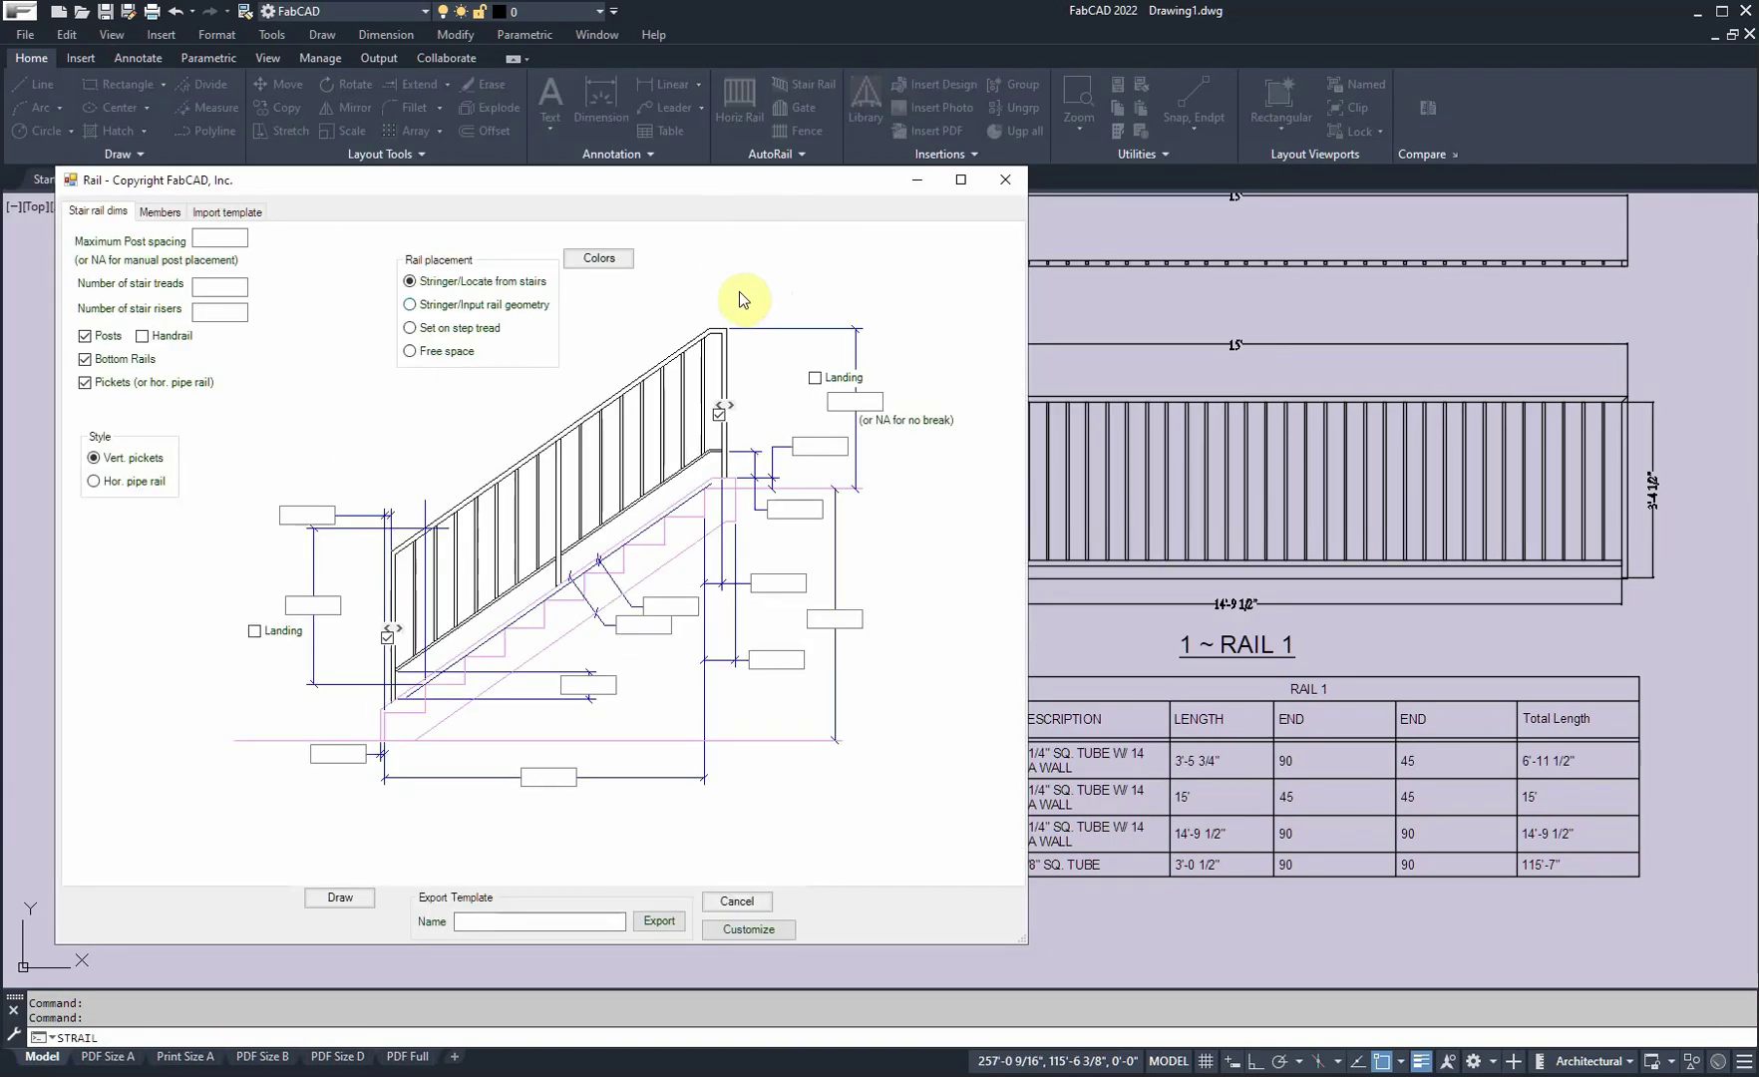
{"action": "left_click", "coordinate": [227, 211]}
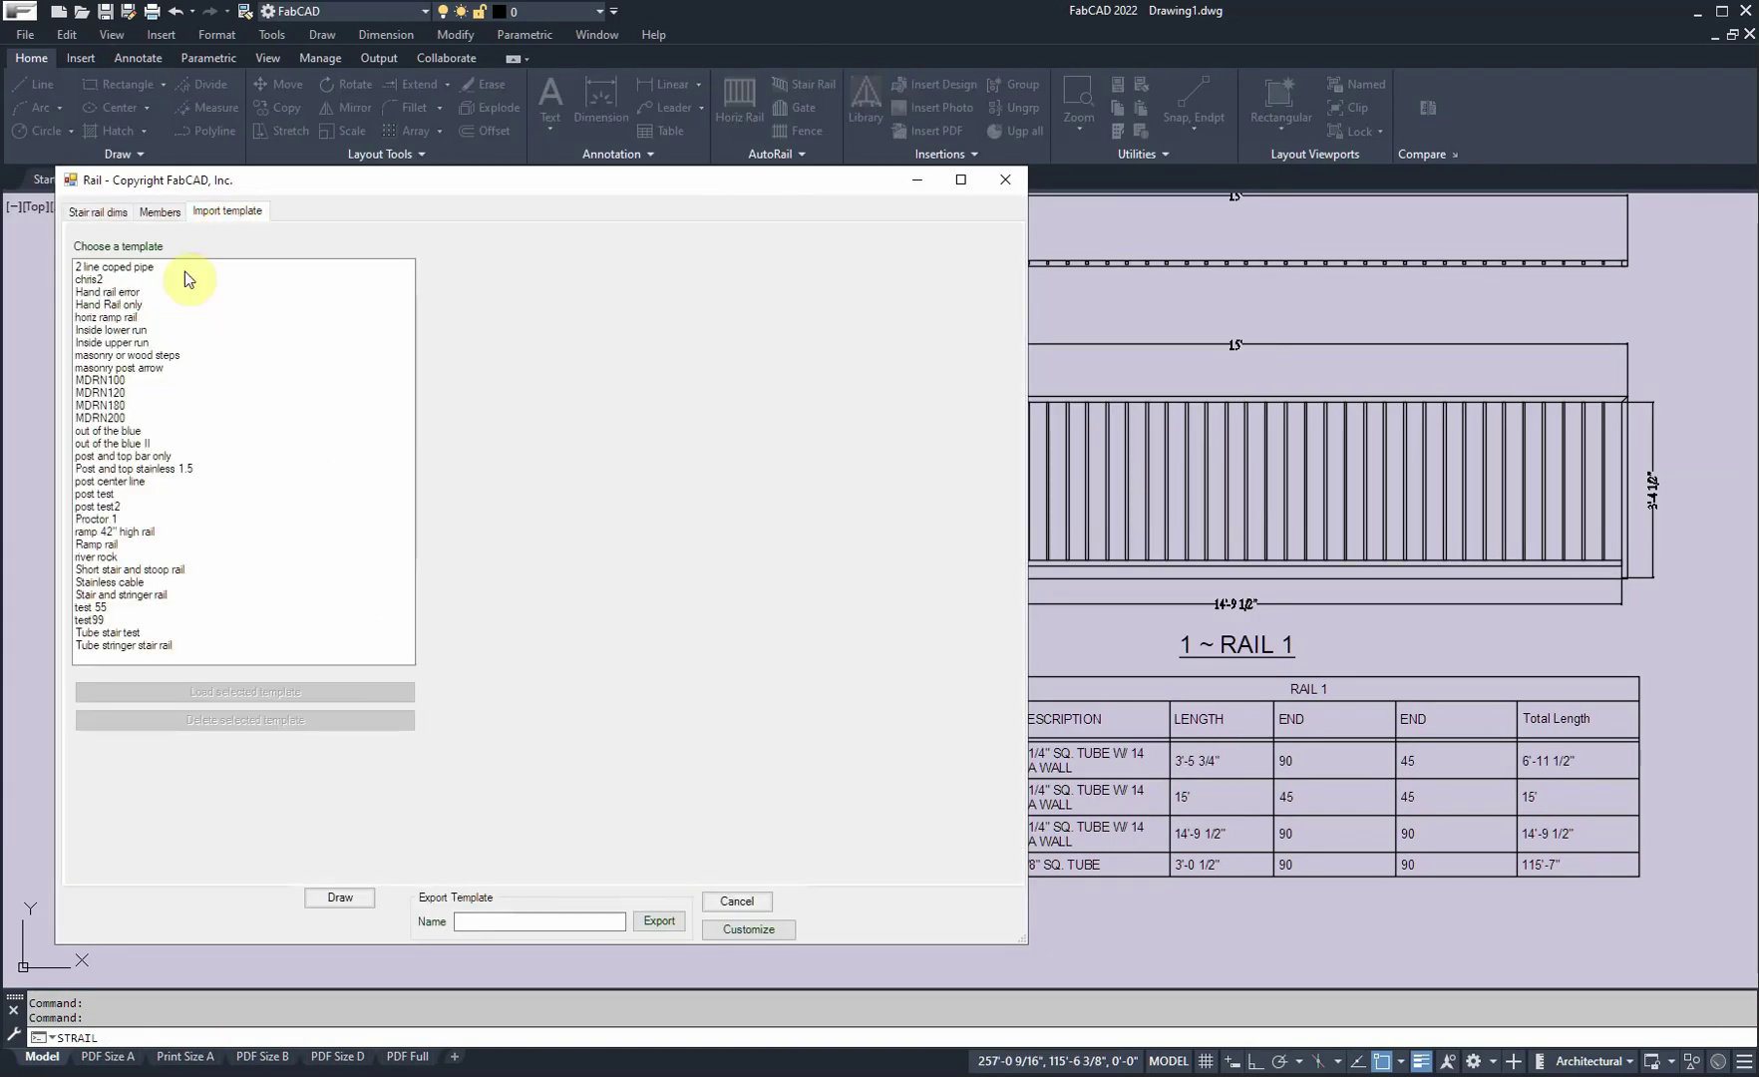
{"action": "left_click", "coordinate": [171, 358]}
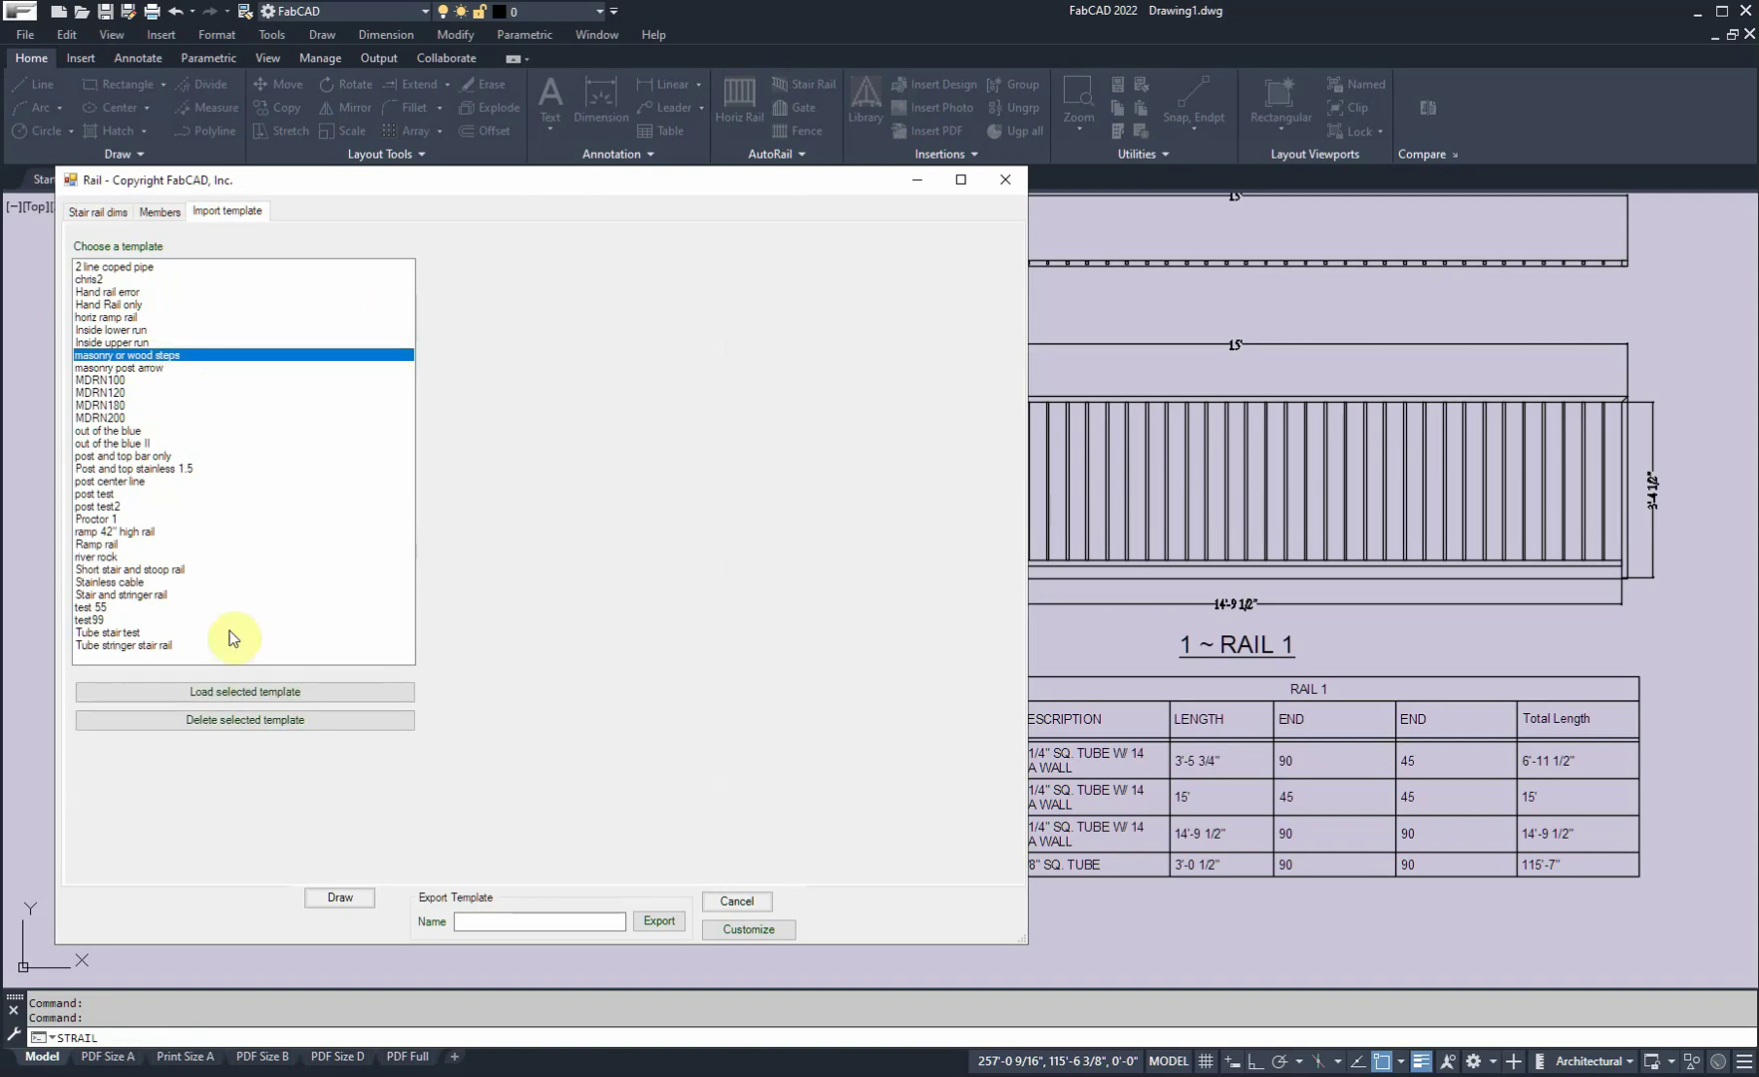
{"action": "left_click", "coordinate": [298, 692]}
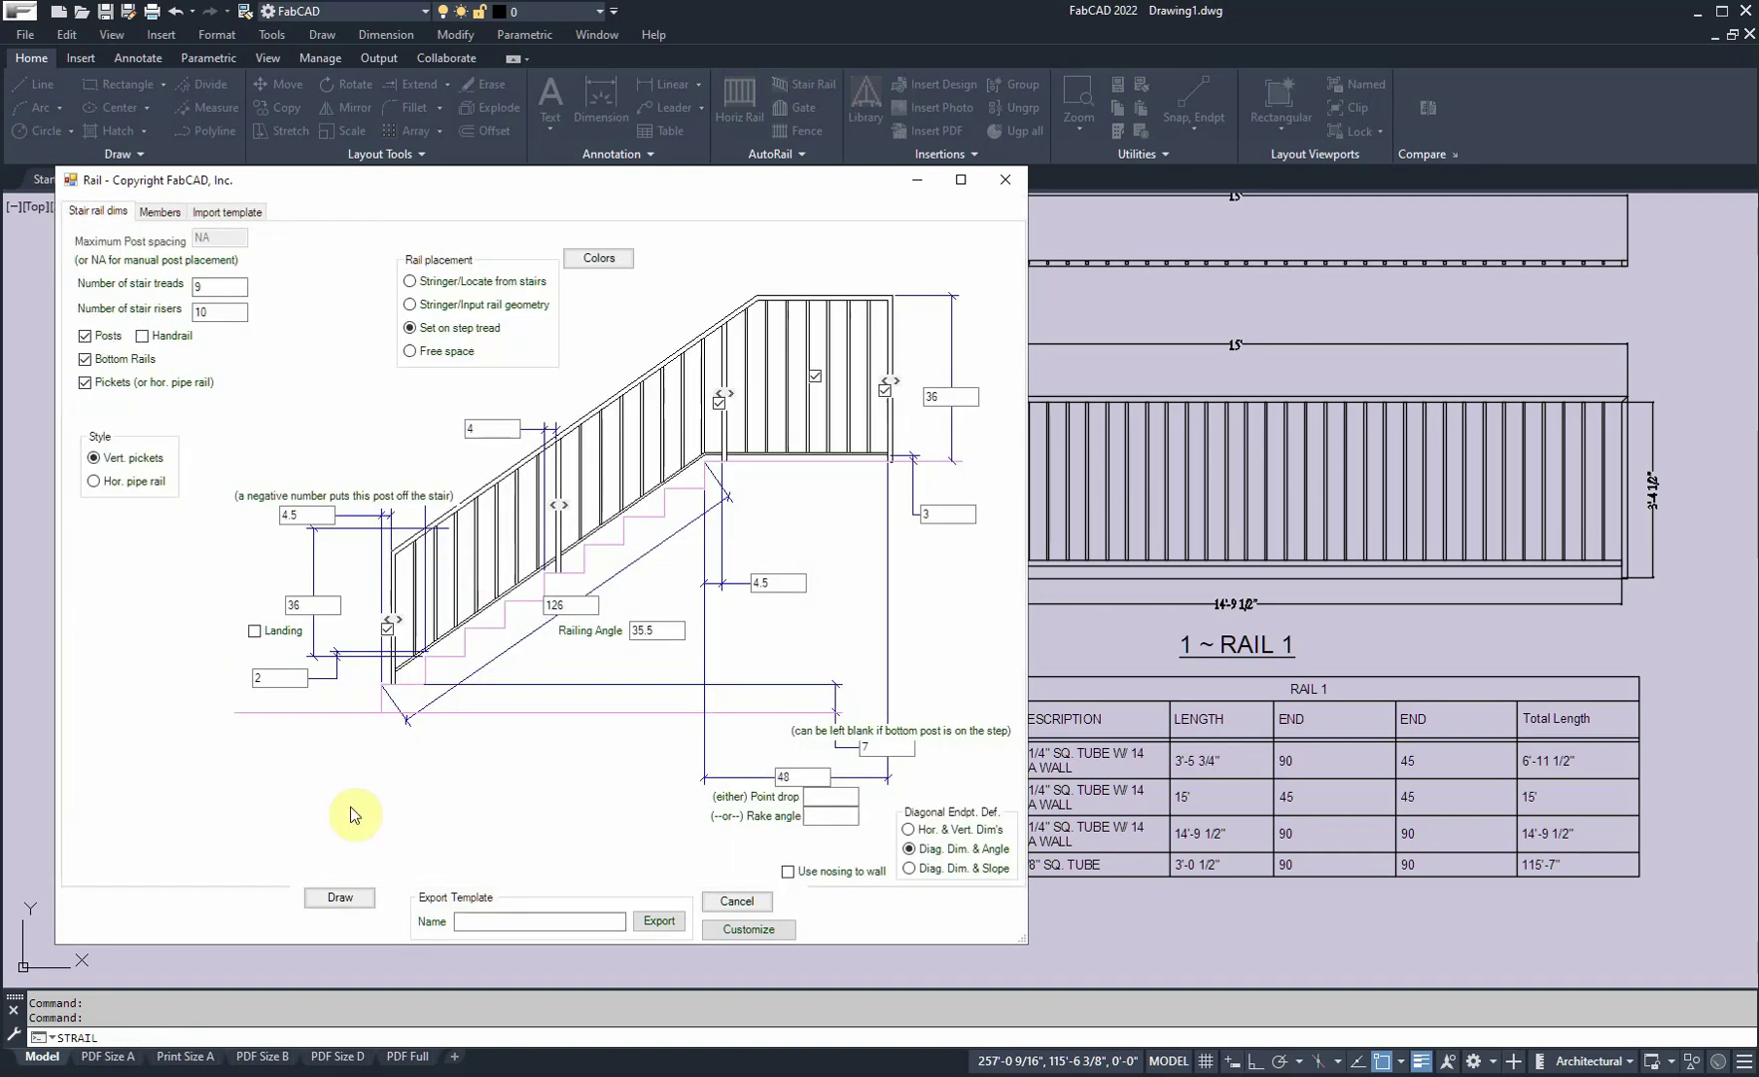
Step: Draw the stair rail up and to the right of the horizontal rail without additional tread posts, and place its bill of materials below it
{"action": "left_click", "coordinate": [339, 898]}
{"action": "scroll", "coordinate": [708, 603], "scroll_direction": "down", "scroll_amount": 3}
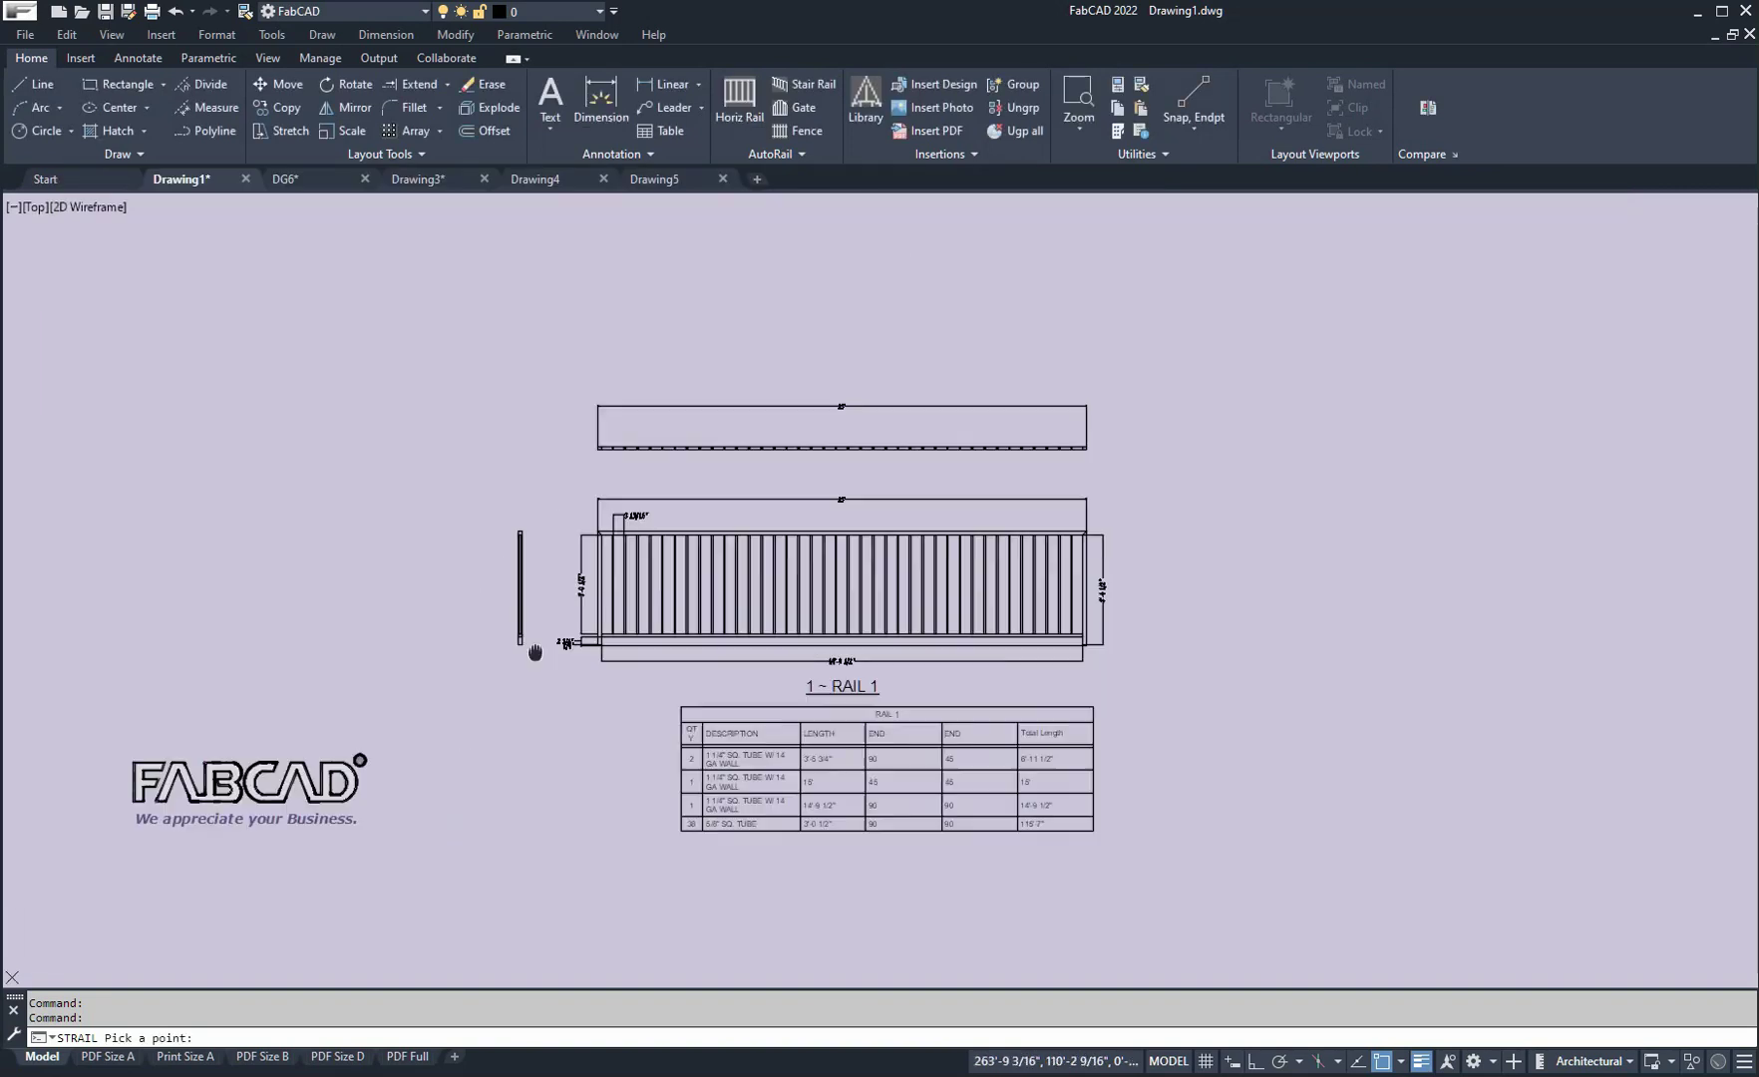
{"action": "left_click", "coordinate": [1019, 491]}
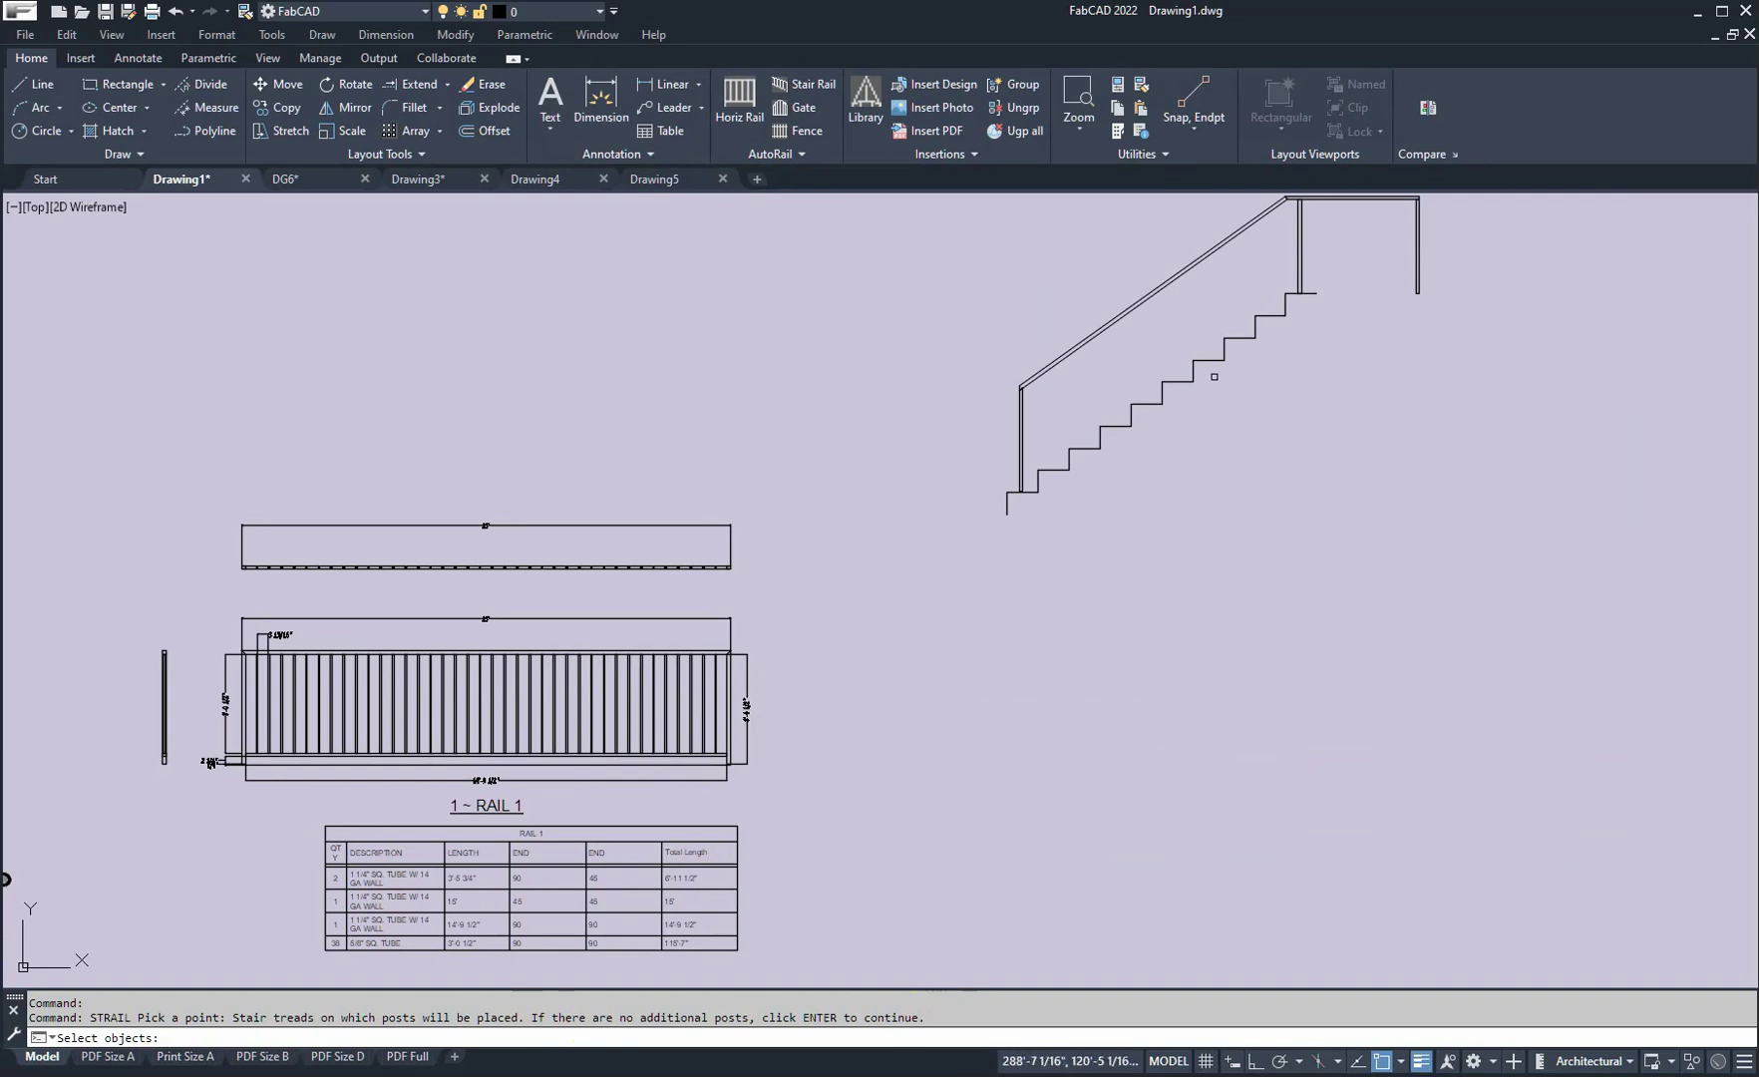
{"action": "key", "text": "Return"}
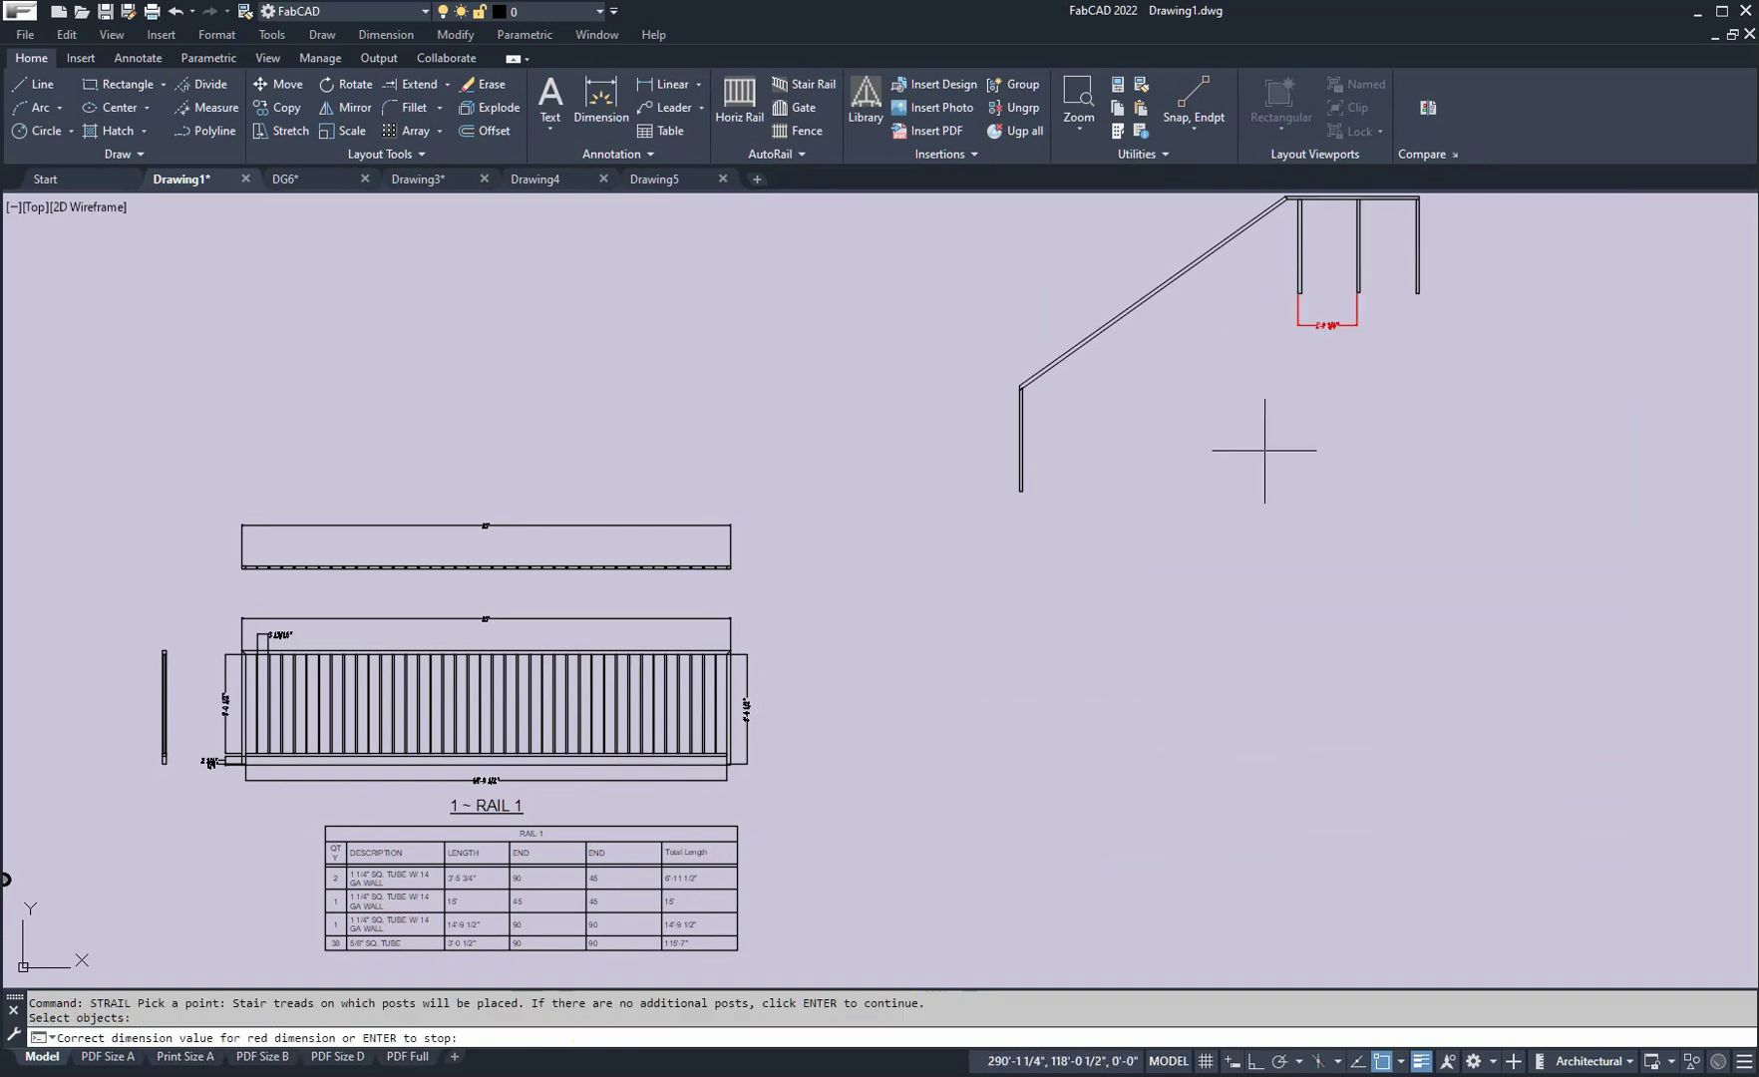
{"action": "left_click", "coordinate": [1336, 448]}
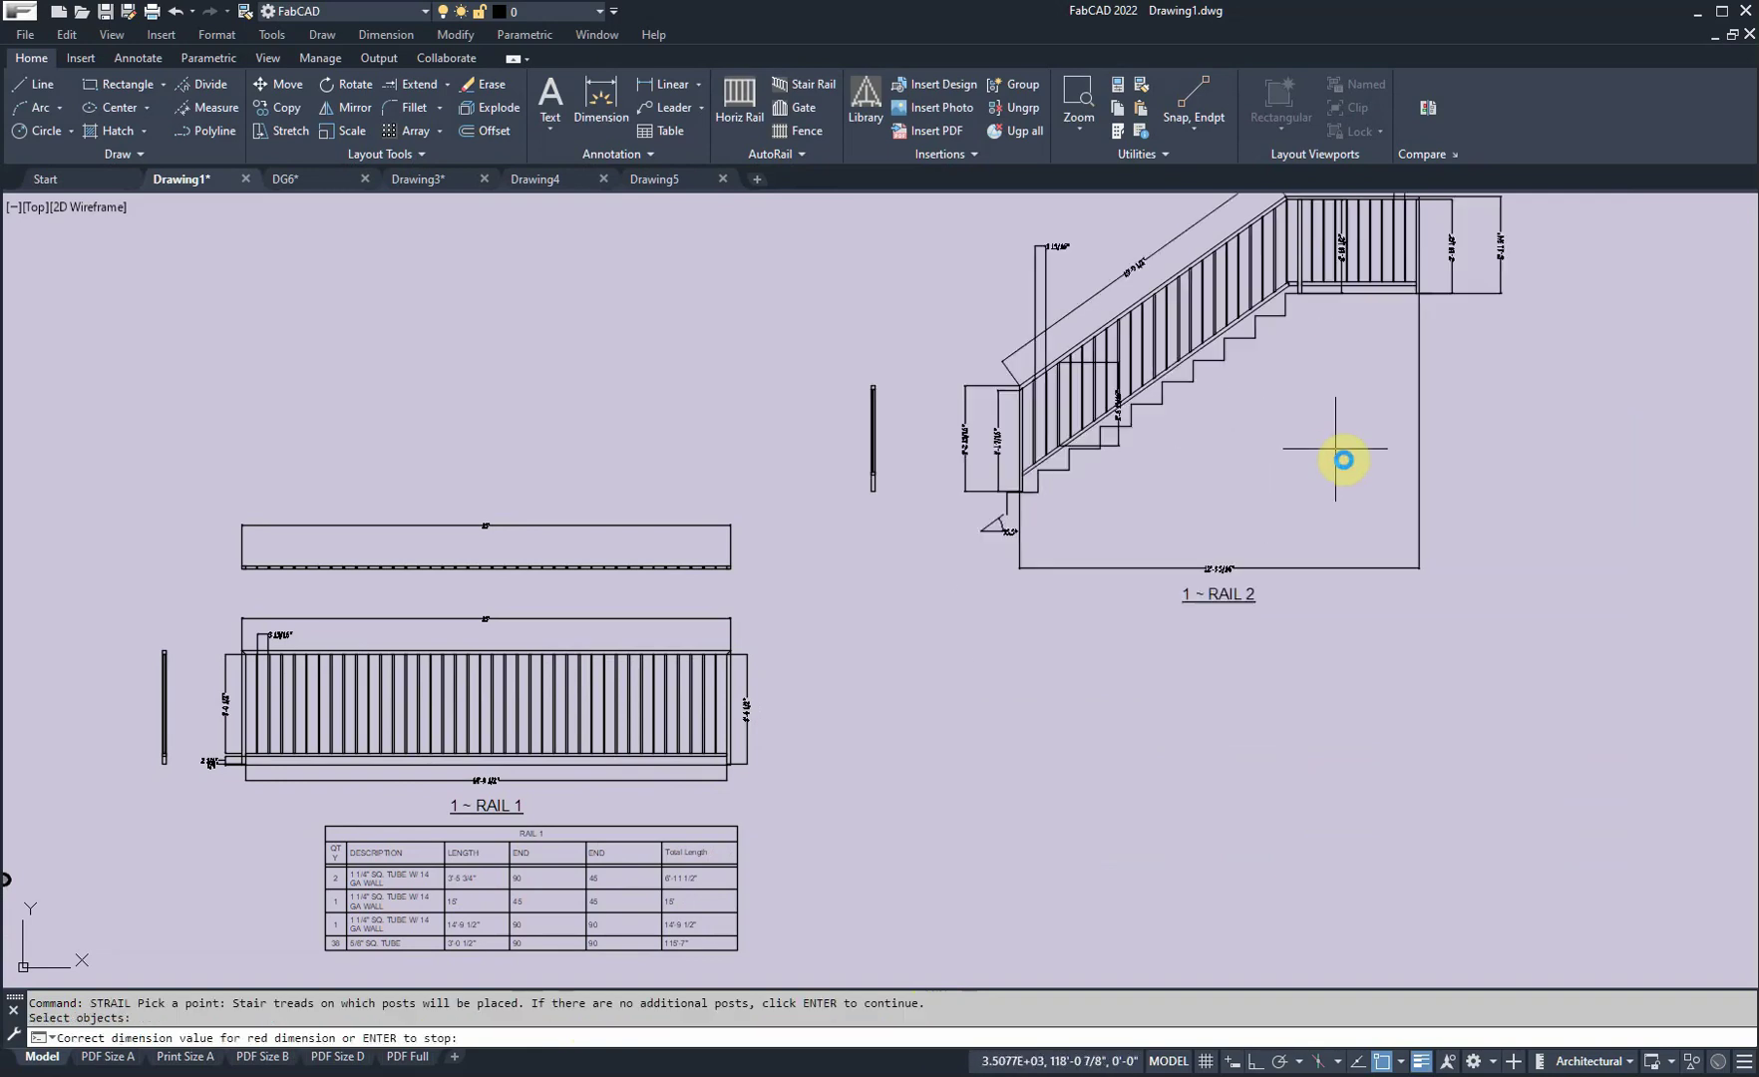
{"action": "left_click", "coordinate": [1493, 672]}
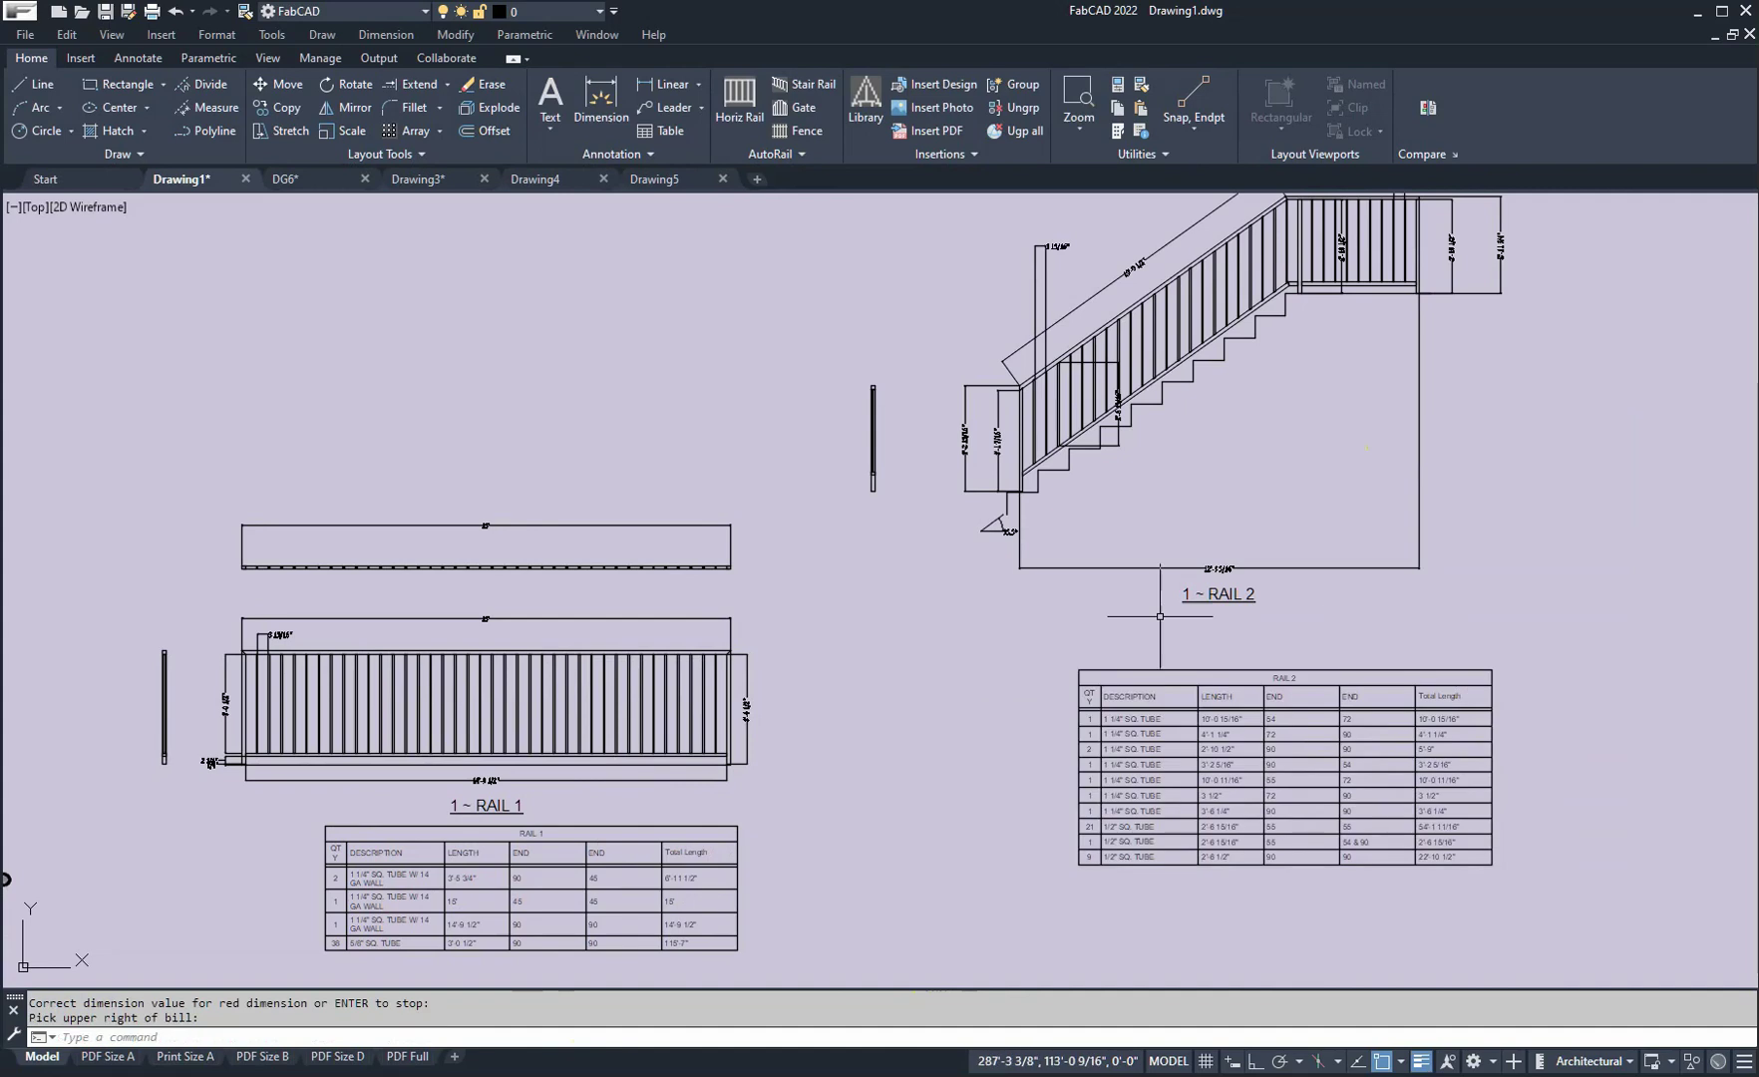
Step: Start a gate and load the Cantilever template
{"action": "left_click", "coordinate": [798, 107]}
{"action": "left_click", "coordinate": [296, 211]}
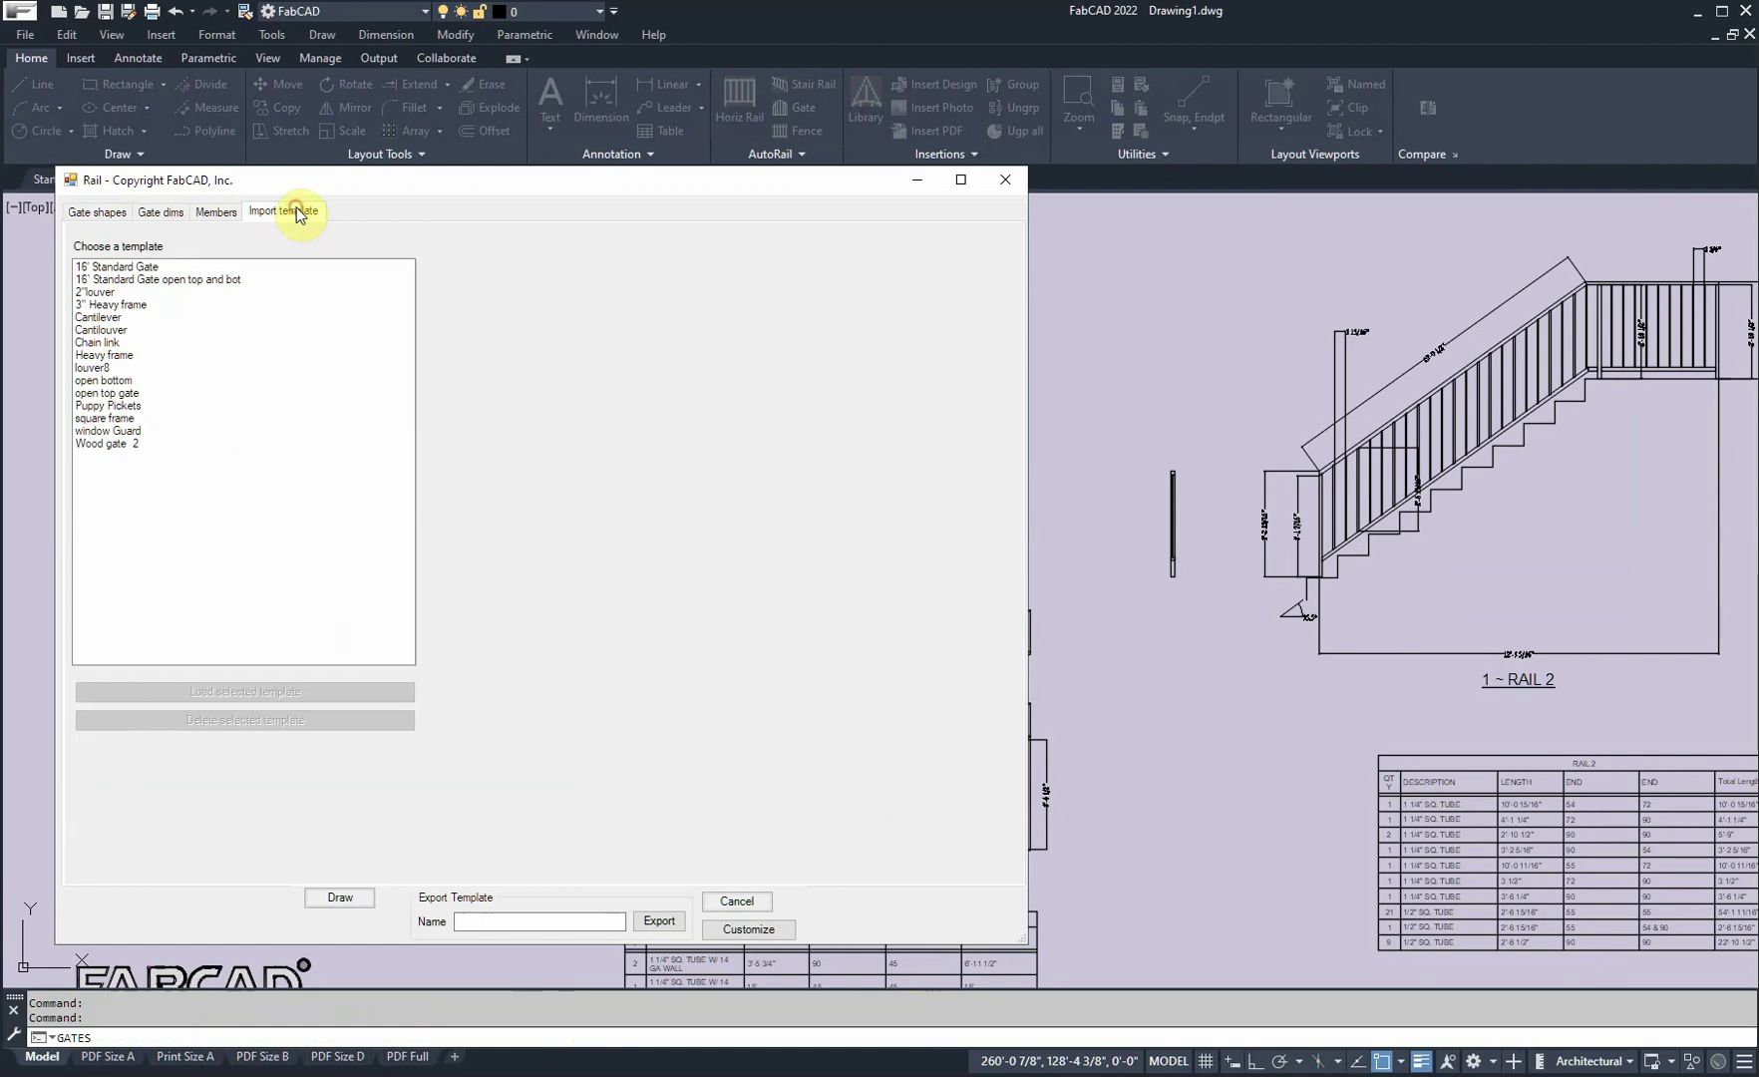
{"action": "left_click", "coordinate": [118, 317]}
{"action": "left_click", "coordinate": [289, 692]}
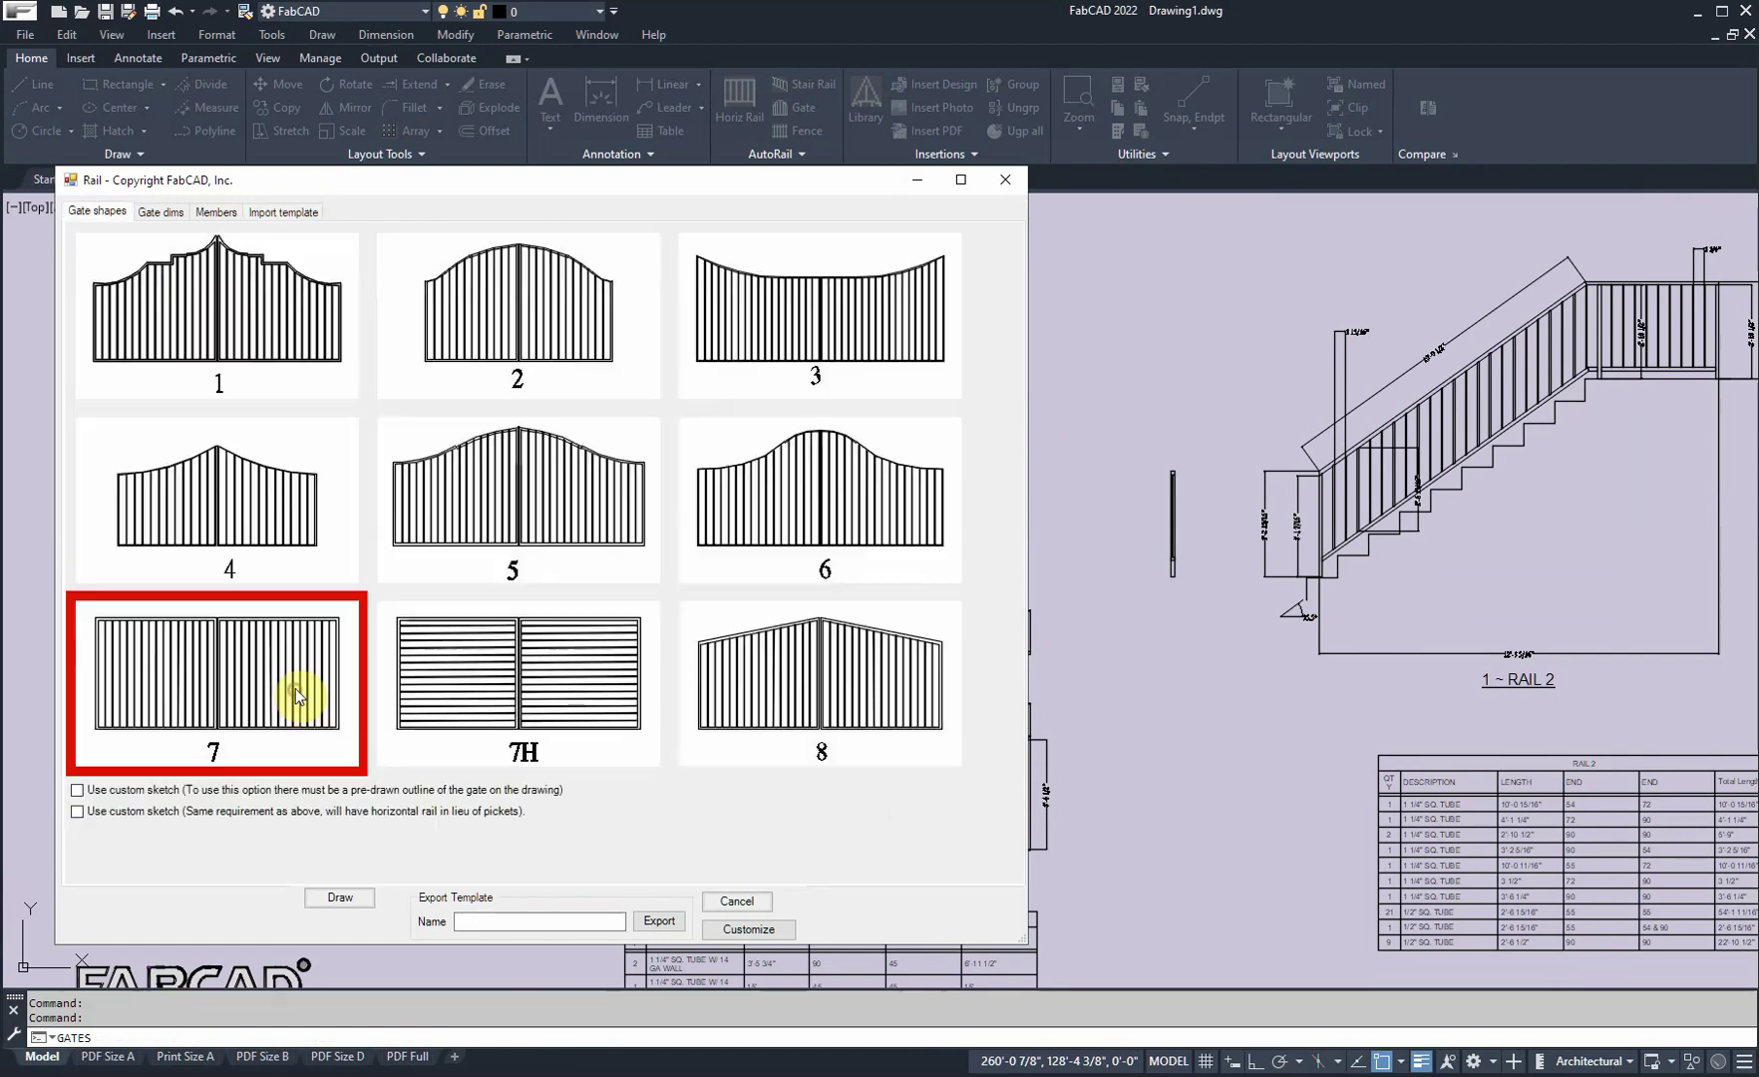
Step: Review the gate's members, draw the gate above the horizontal rail and place its bill of materials below it
{"action": "left_click", "coordinate": [217, 212]}
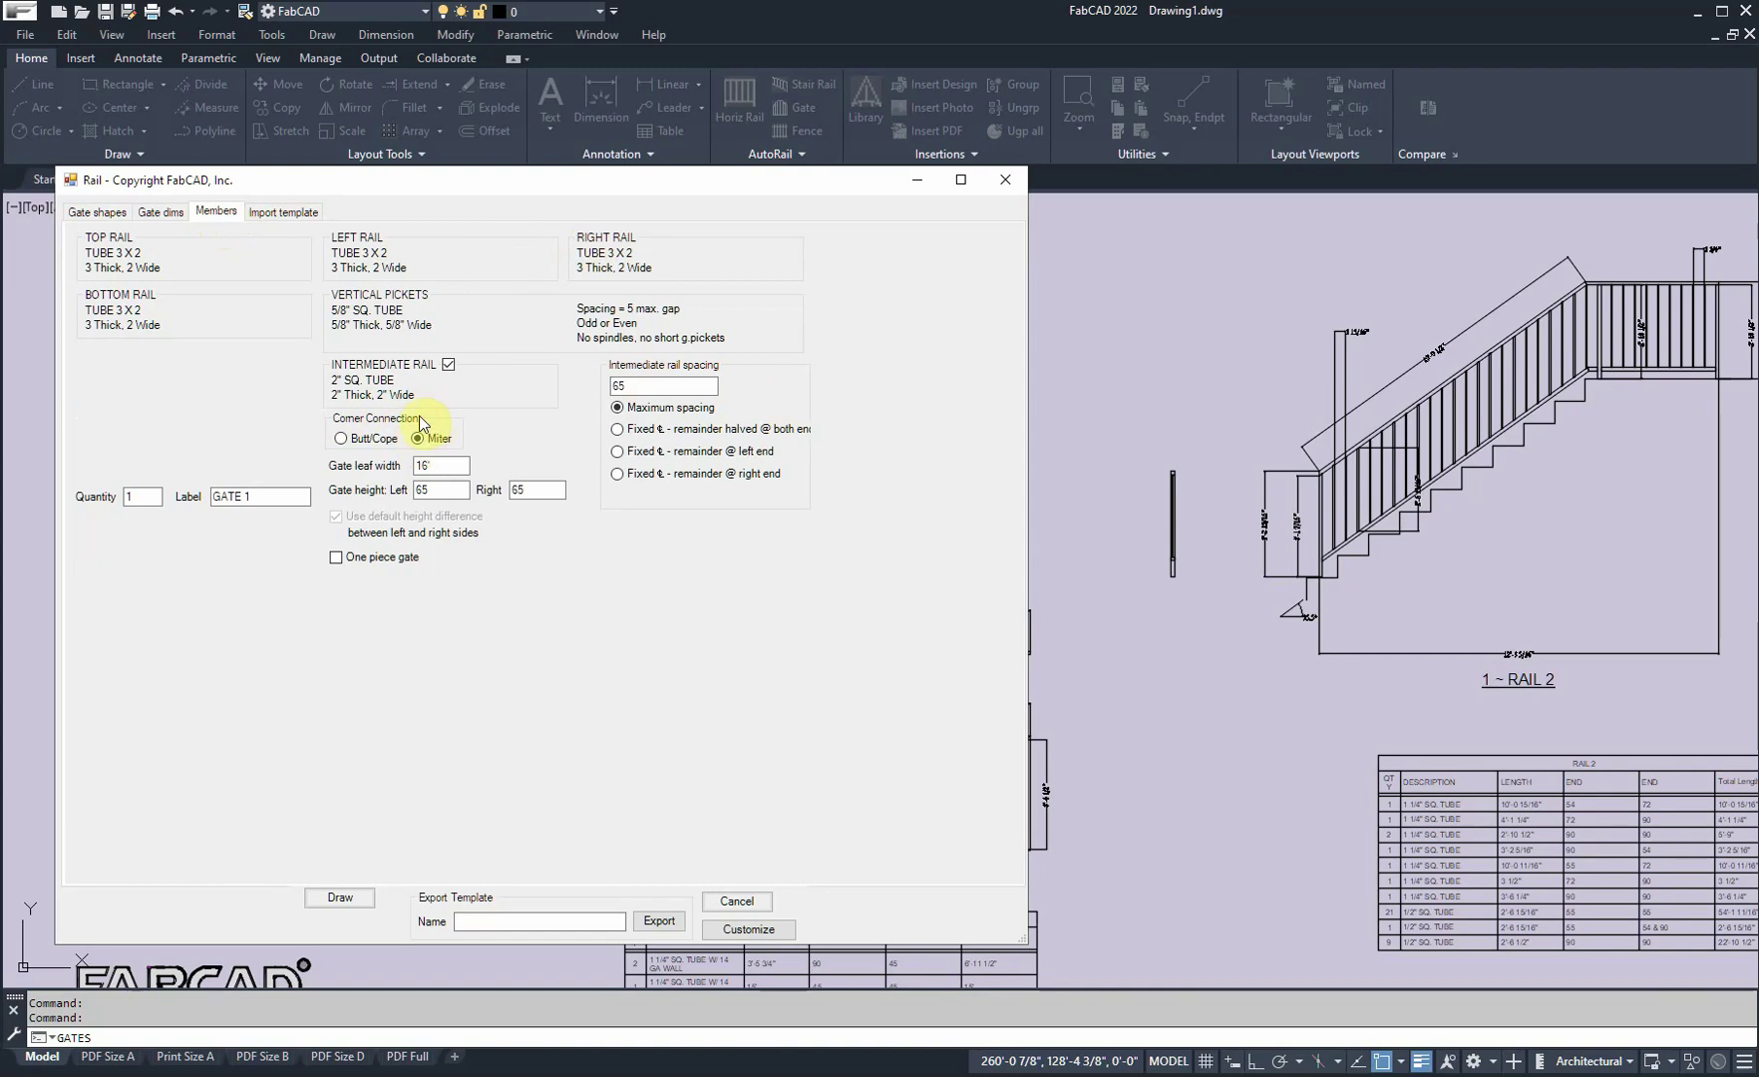
{"action": "left_click", "coordinate": [337, 900]}
{"action": "left_click", "coordinate": [382, 431]}
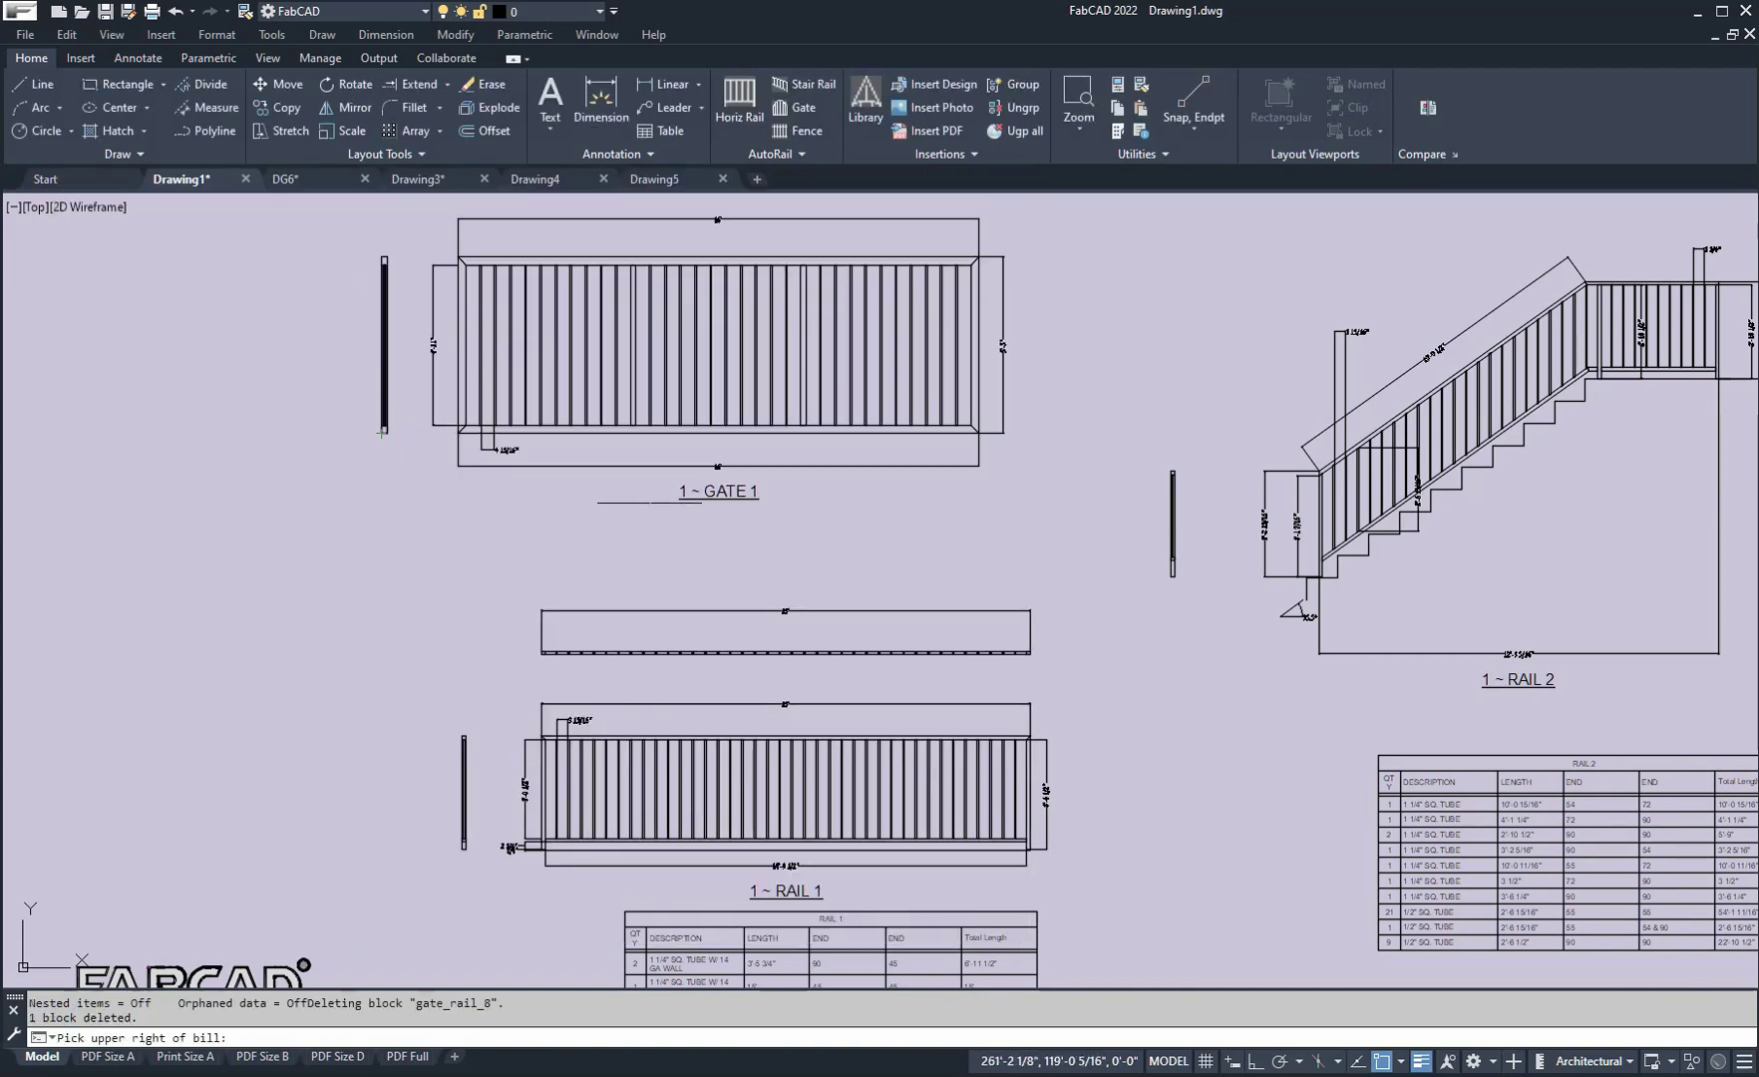
{"action": "scroll", "coordinate": [797, 349], "scroll_direction": "down", "scroll_amount": 6}
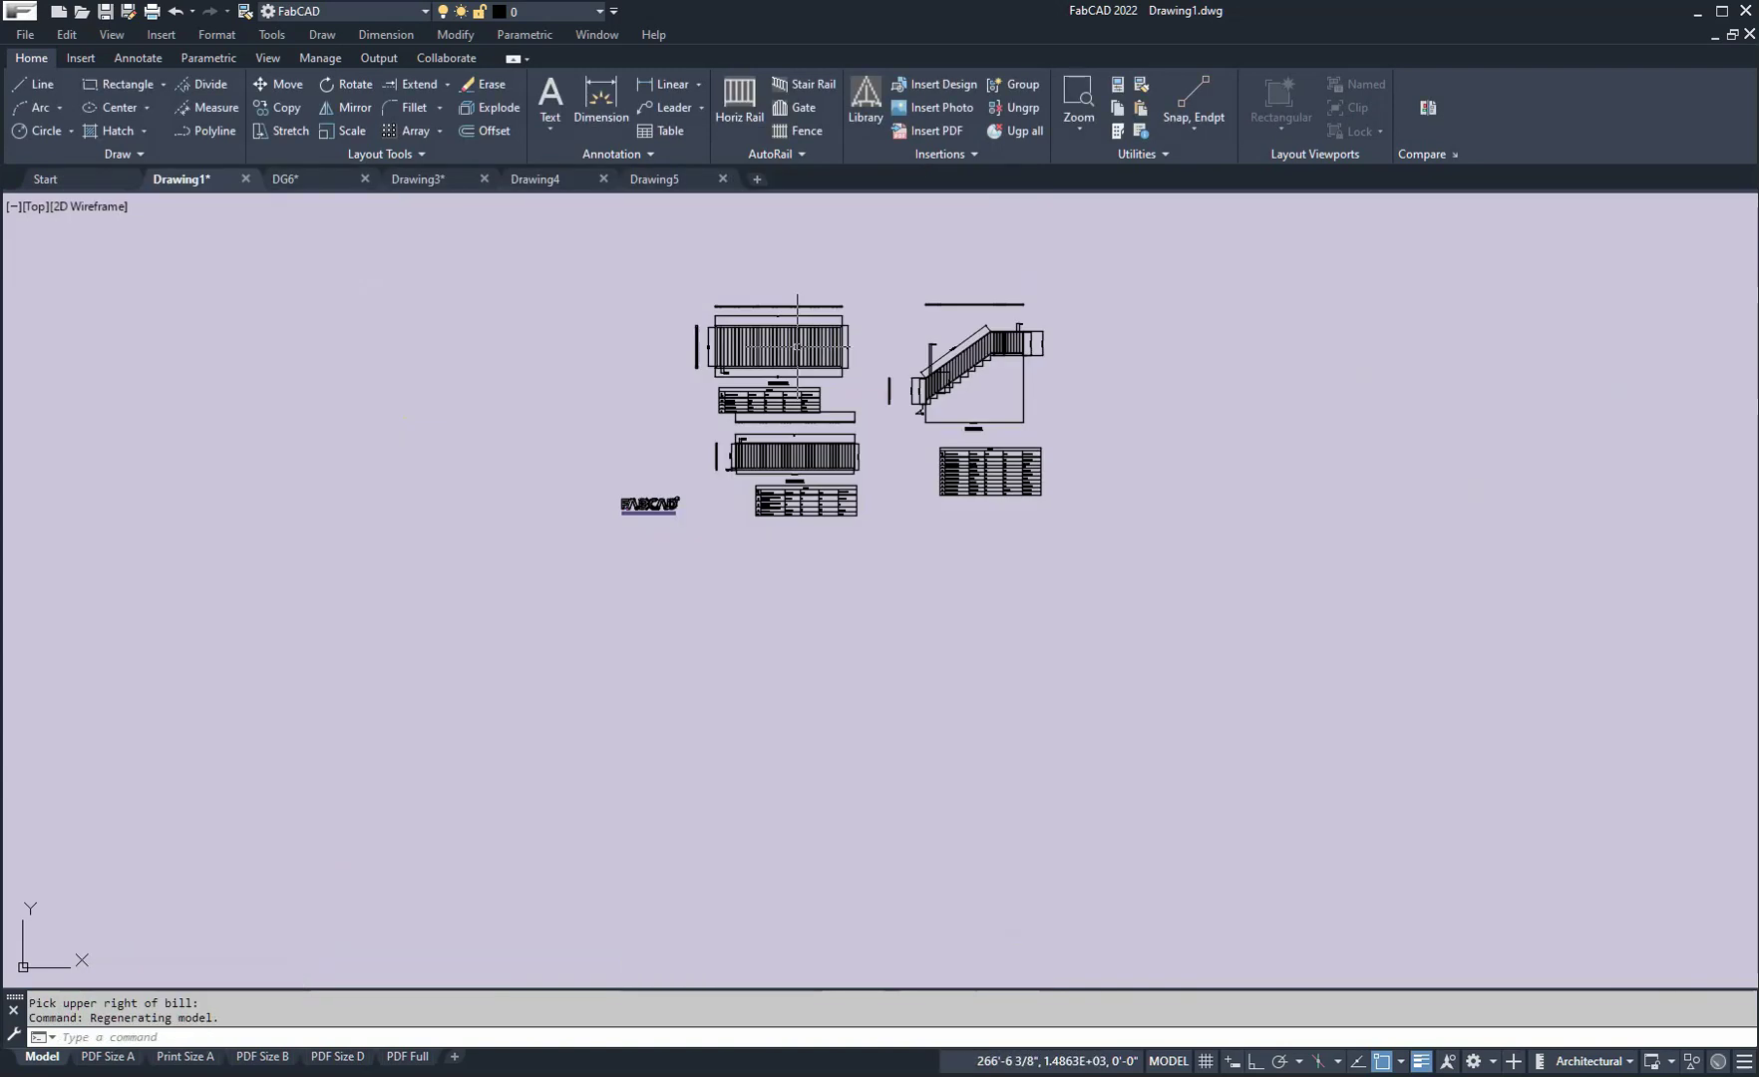
Step: Examine the drawn cantilever gate, its intermediate rails and its bill of materials
{"action": "scroll", "coordinate": [798, 346], "scroll_direction": "up", "scroll_amount": 10}
{"action": "scroll", "coordinate": [934, 447], "scroll_direction": "down", "scroll_amount": 3}
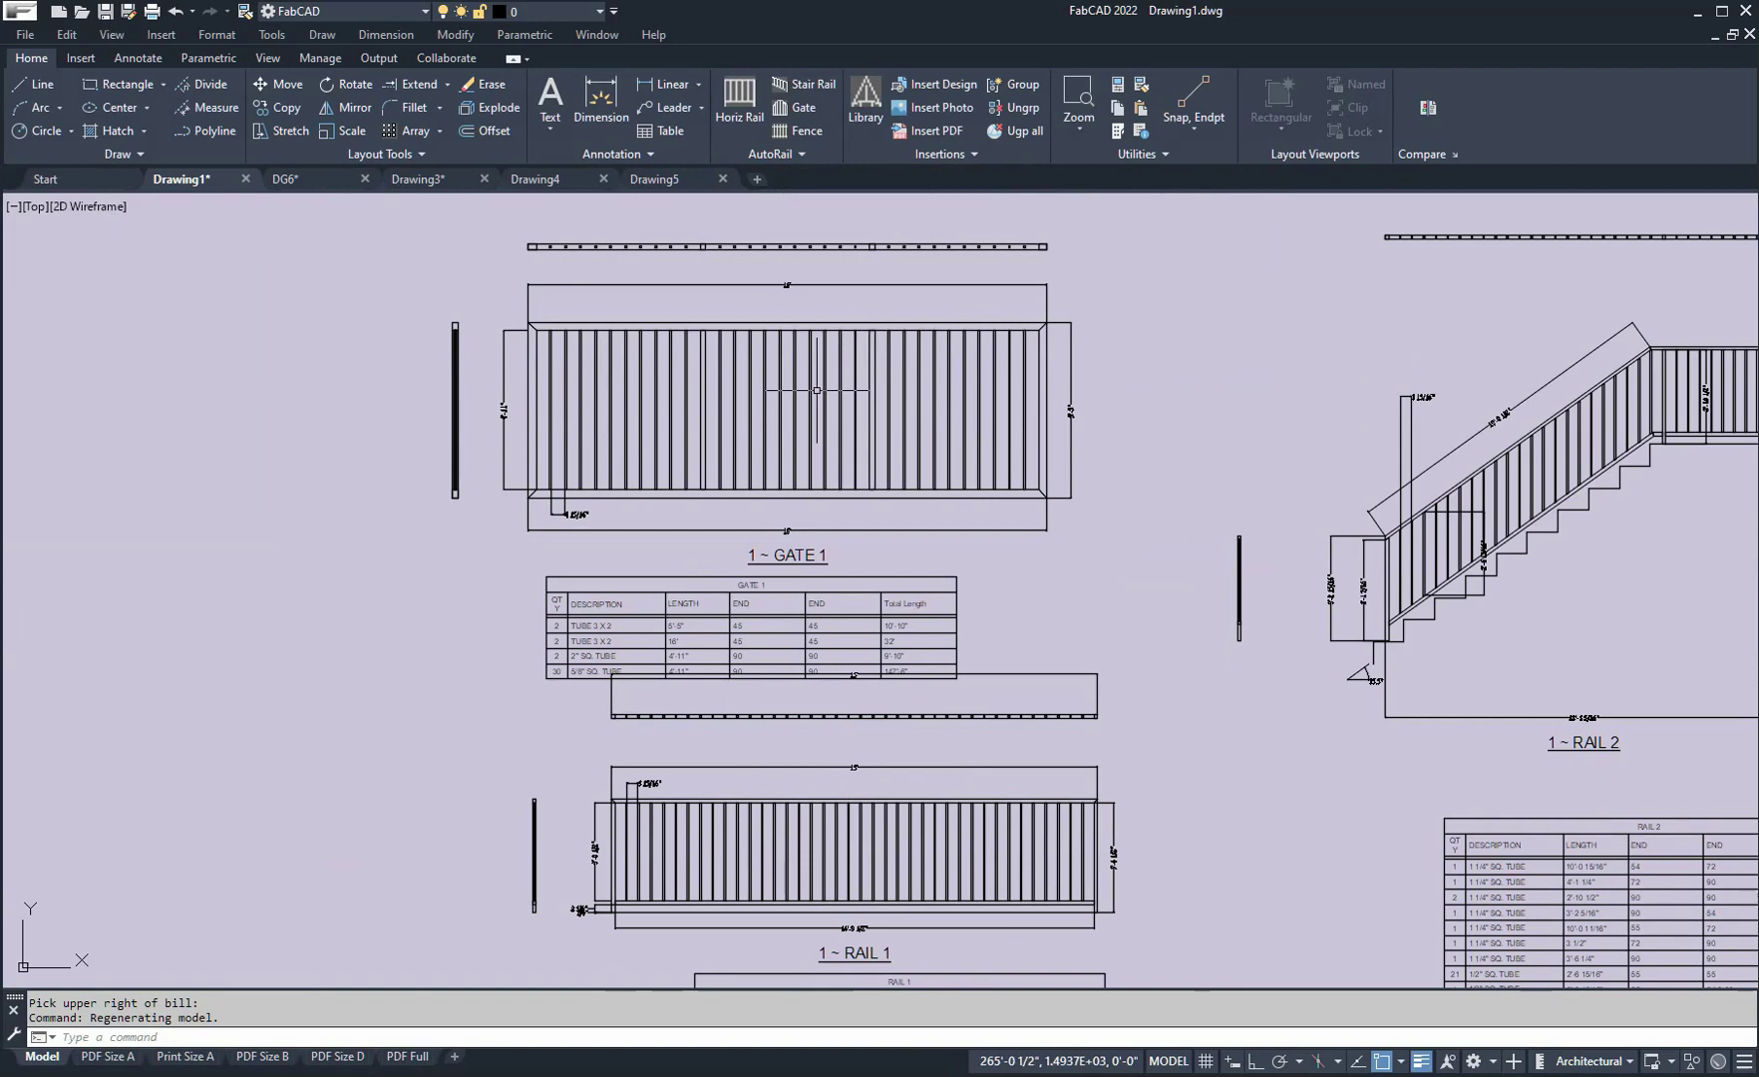
{"action": "scroll", "coordinate": [872, 369], "scroll_direction": "up", "scroll_amount": 5}
{"action": "scroll", "coordinate": [873, 373], "scroll_direction": "down", "scroll_amount": 5}
{"action": "scroll", "coordinate": [872, 373], "scroll_direction": "down", "scroll_amount": 3}
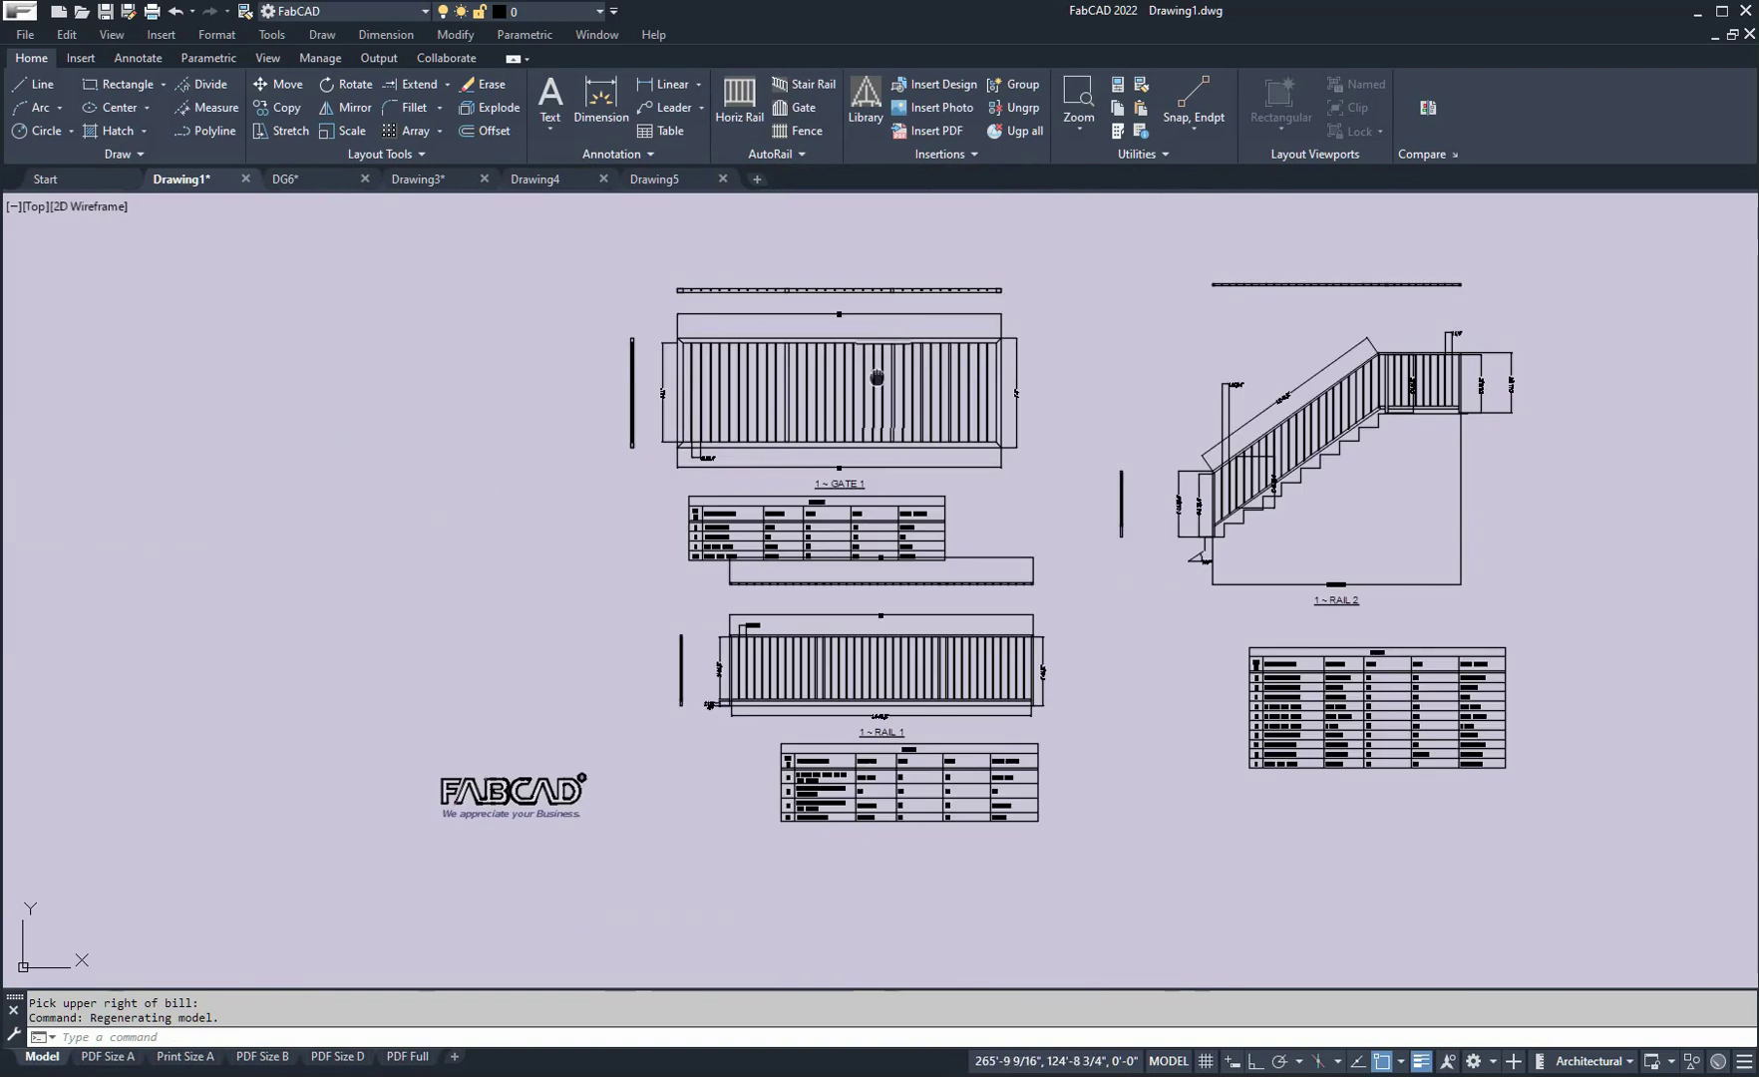
{"action": "scroll", "coordinate": [982, 332], "scroll_direction": "down", "scroll_amount": 2}
{"action": "scroll", "coordinate": [983, 332], "scroll_direction": "up", "scroll_amount": 2}
Step: Load the Cantilouver template for a new gate, draw it to the left of the cantilever gate and place its bill of materials below it
{"action": "middle_click_drag", "start_coordinate": [983, 333], "coordinate": [1071, 343]}
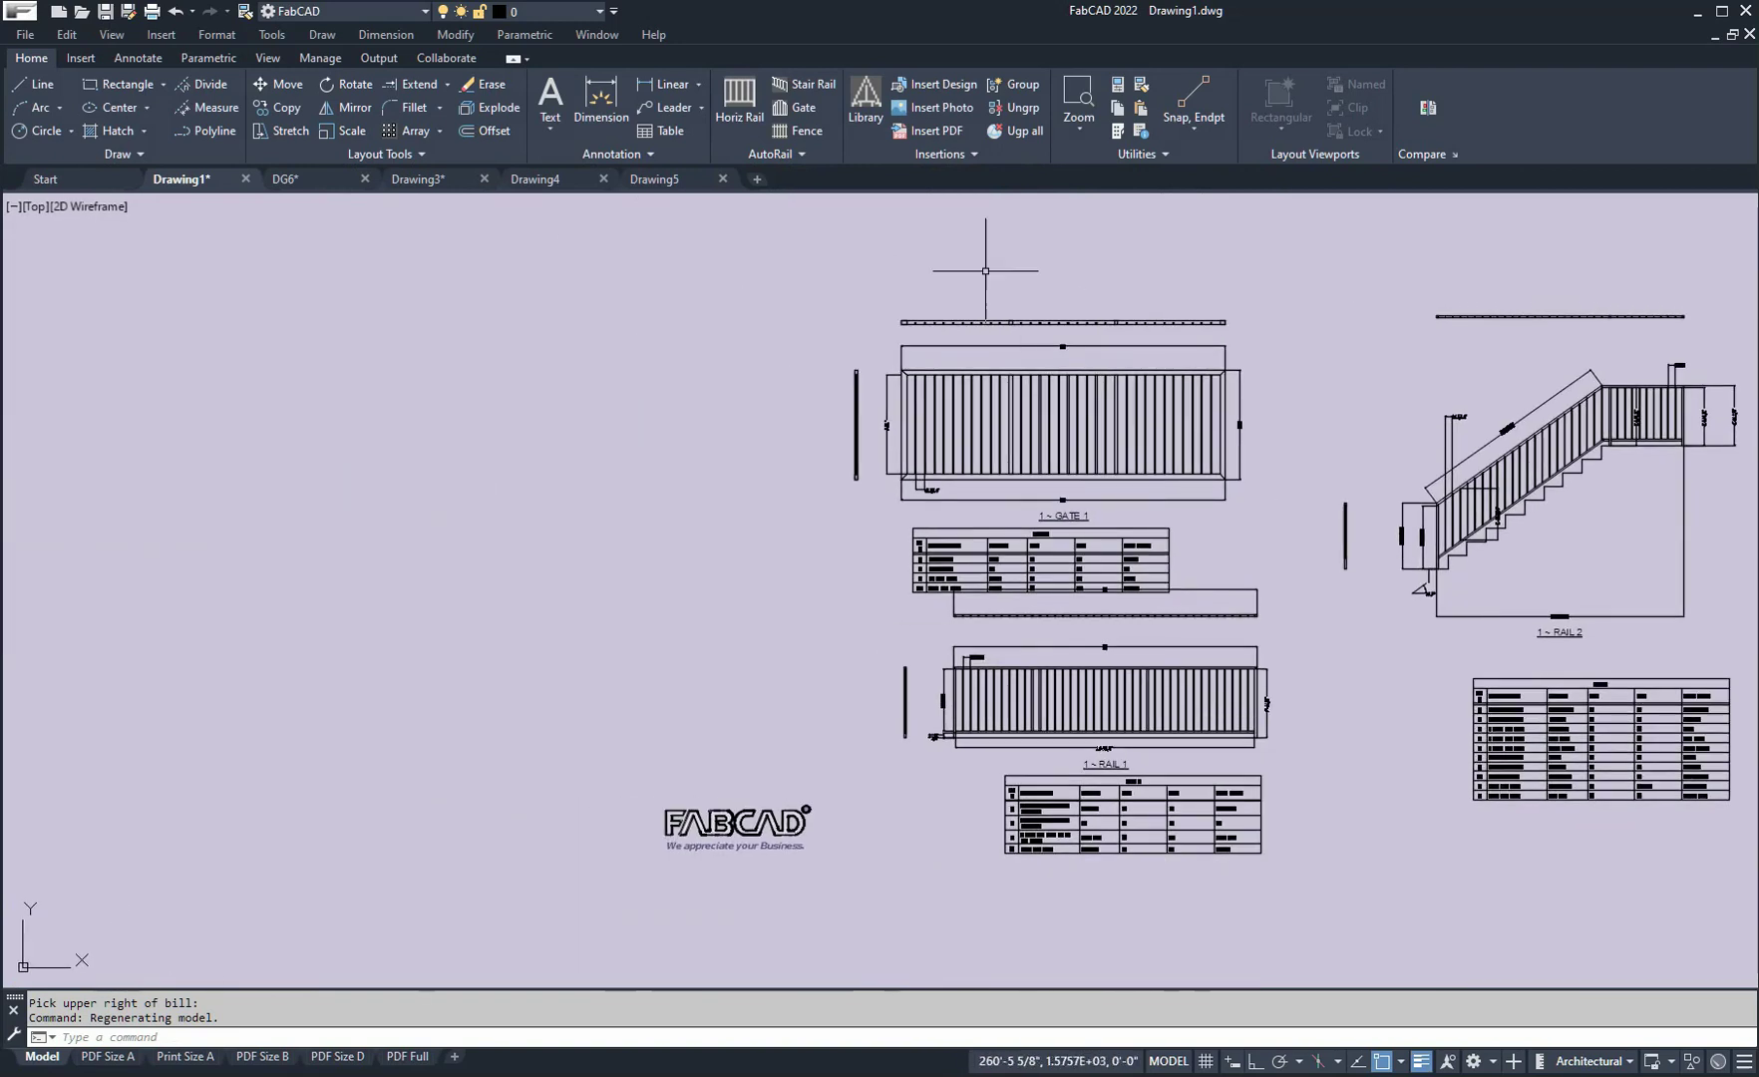
{"action": "left_click", "coordinate": [805, 109]}
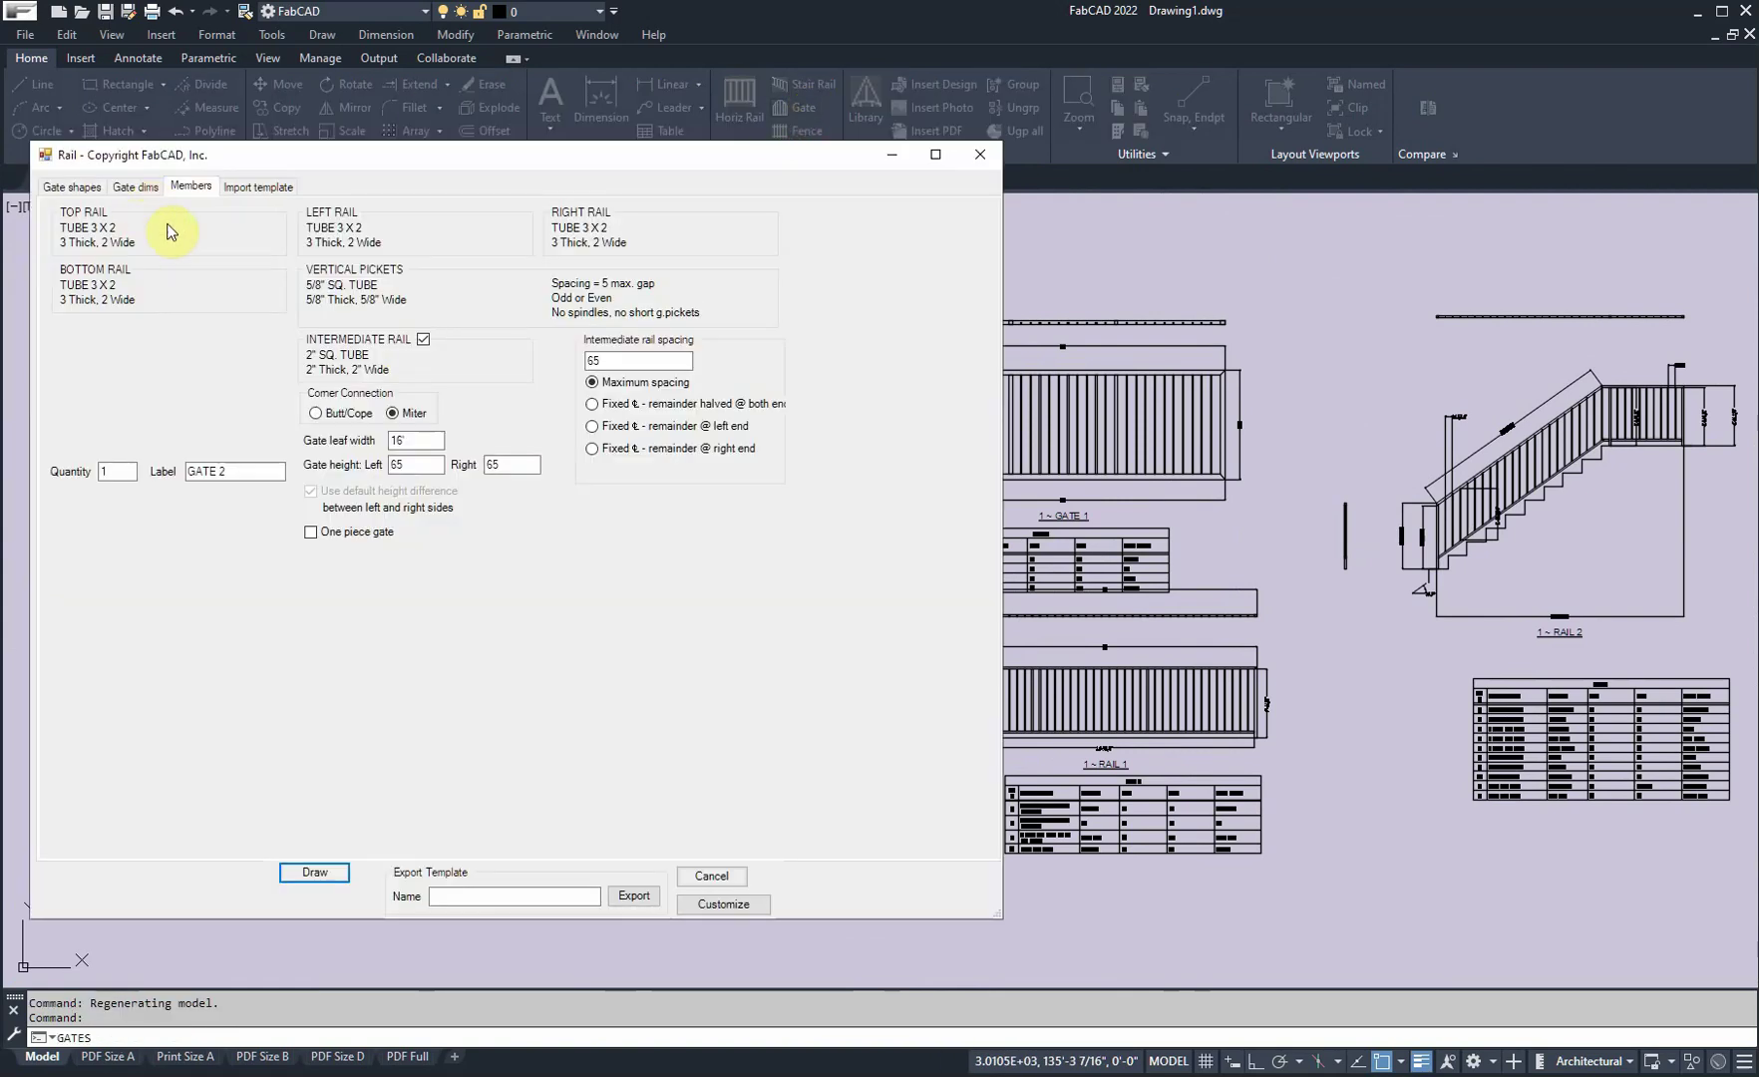
{"action": "left_click", "coordinate": [258, 186]}
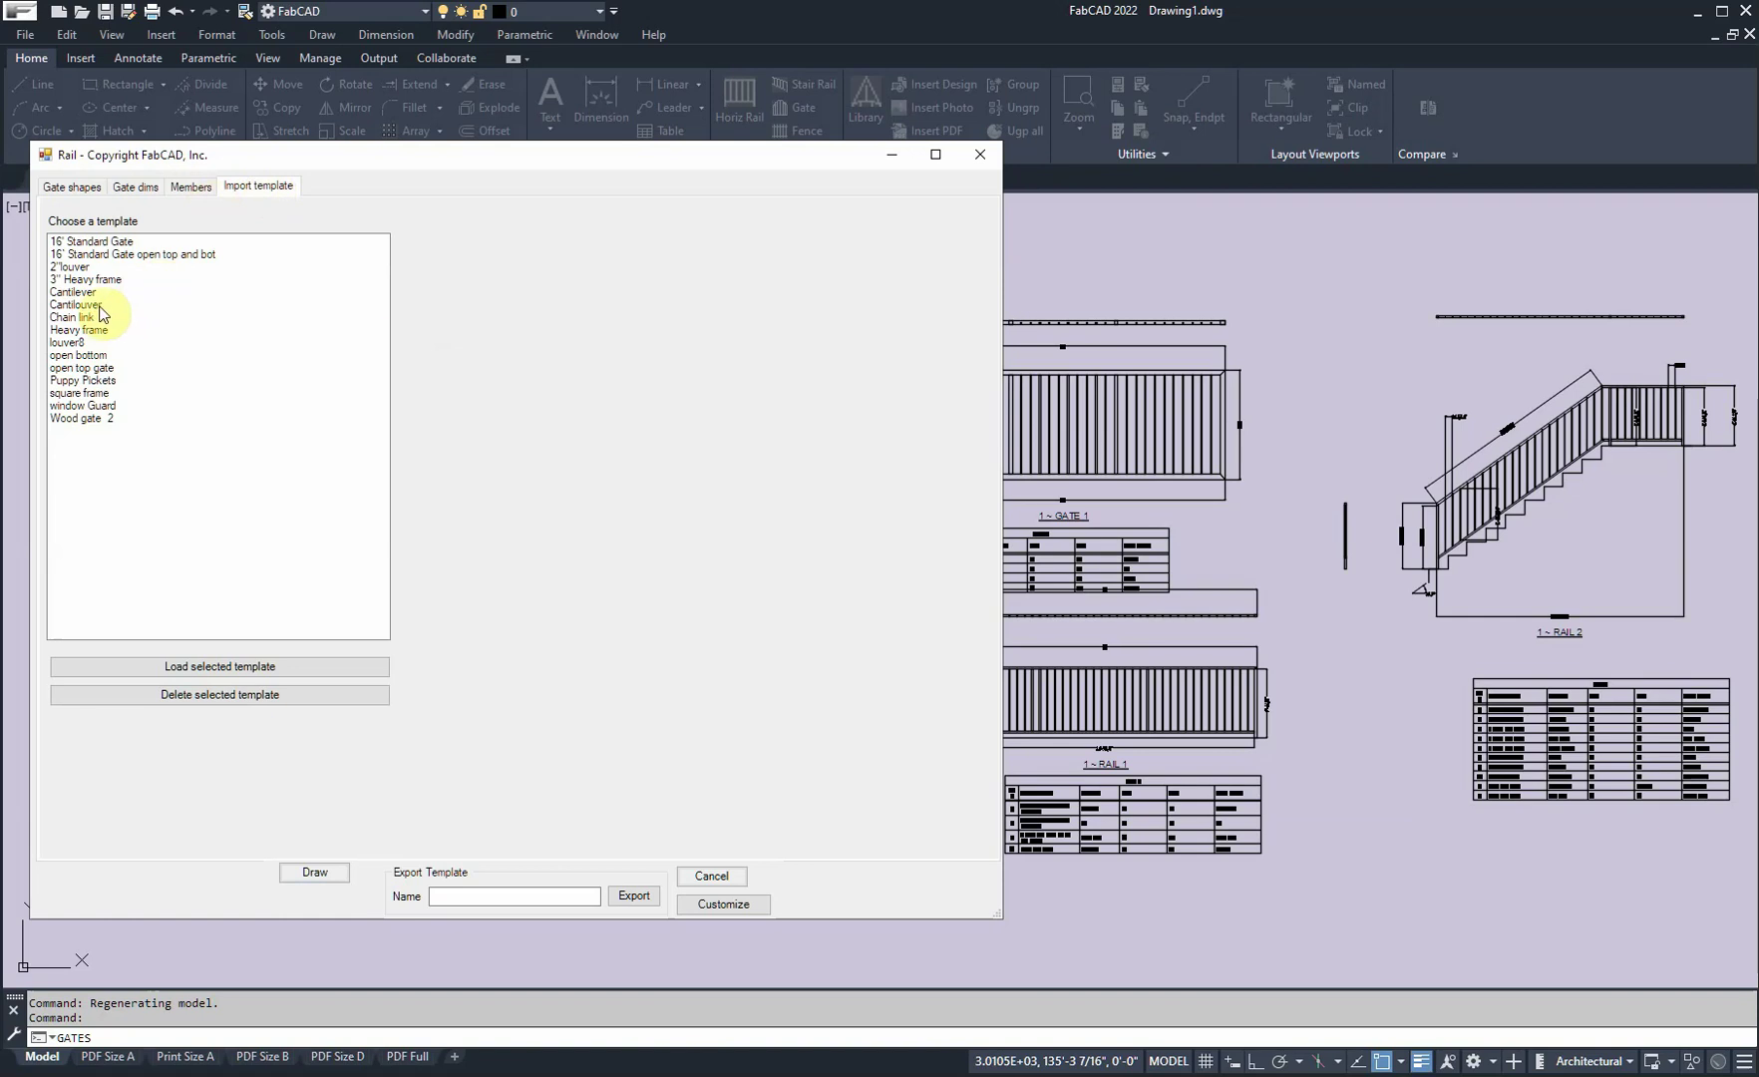
{"action": "left_click", "coordinate": [99, 305]}
{"action": "left_click", "coordinate": [268, 668]}
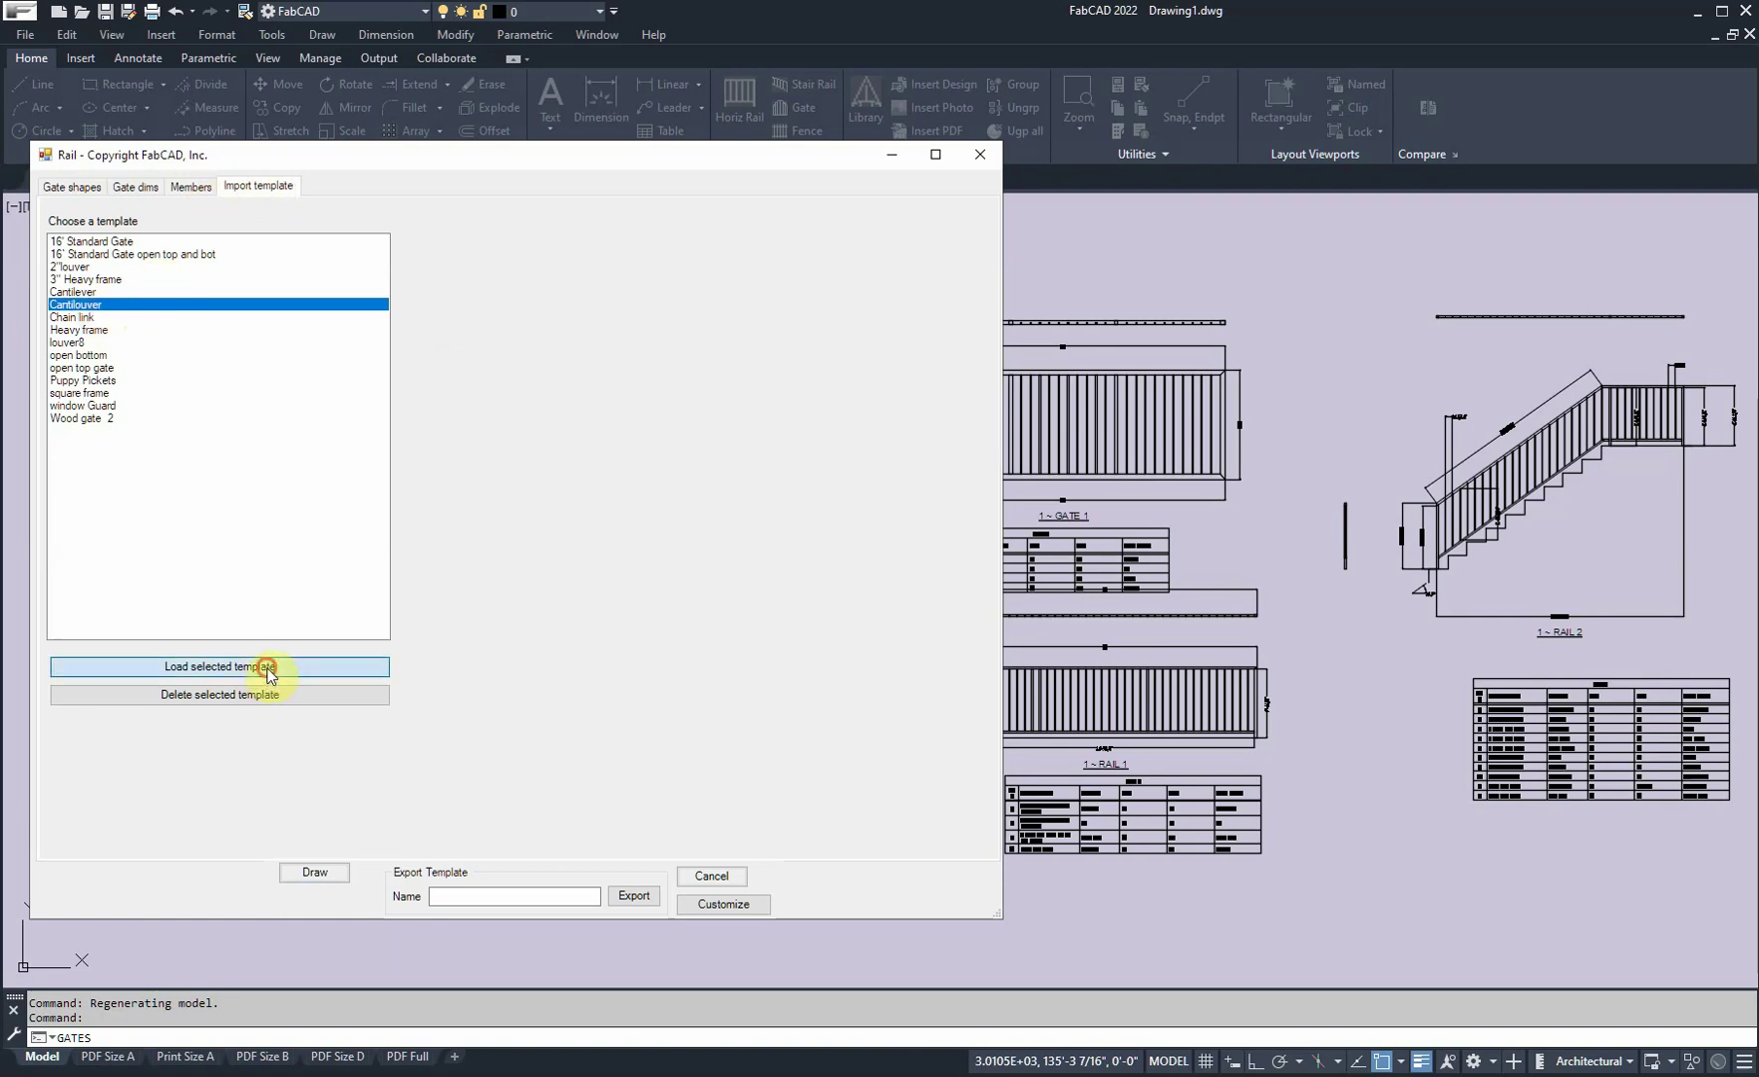
{"action": "left_click", "coordinate": [315, 874]}
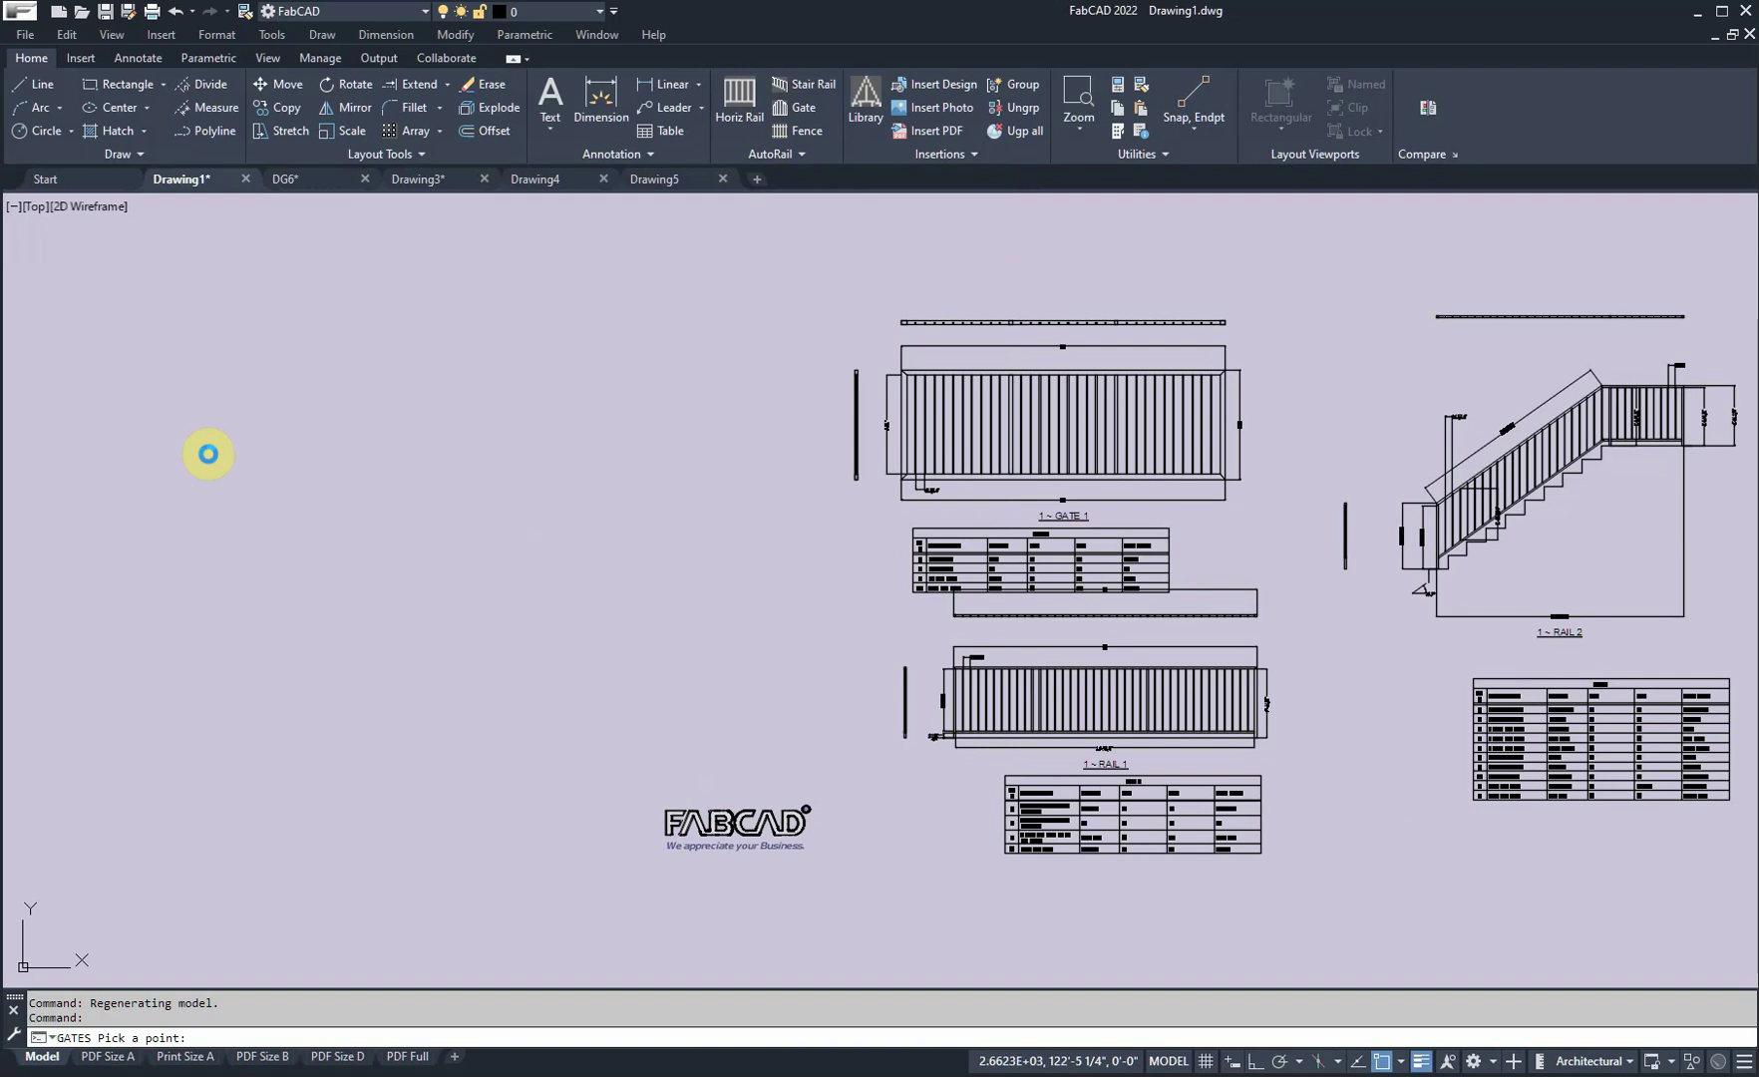
{"action": "left_click", "coordinate": [466, 494]}
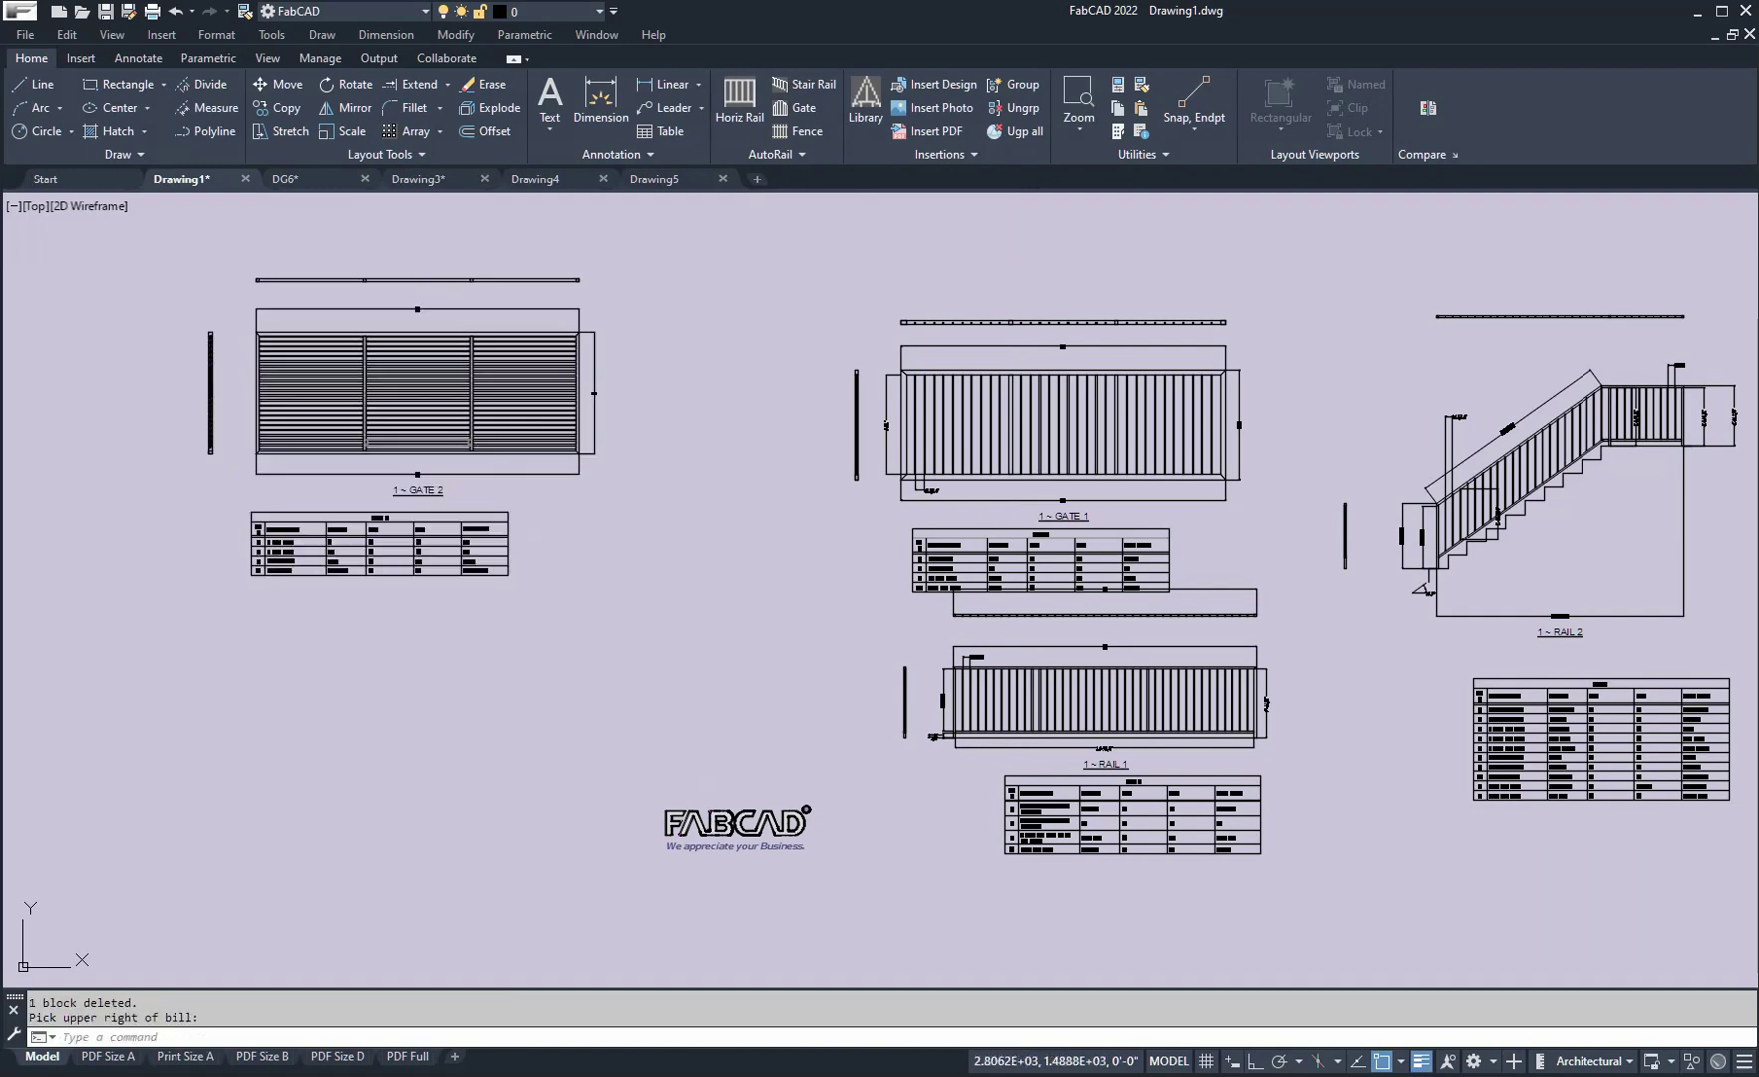
Step: Examine the louvers, frame and bill of materials of the Cantilouver gate and compare it with the neighbouring drawings
{"action": "scroll", "coordinate": [438, 396], "scroll_direction": "down", "scroll_amount": 8}
{"action": "scroll", "coordinate": [437, 396], "scroll_direction": "up", "scroll_amount": 10}
{"action": "scroll", "coordinate": [437, 396], "scroll_direction": "up", "scroll_amount": 3}
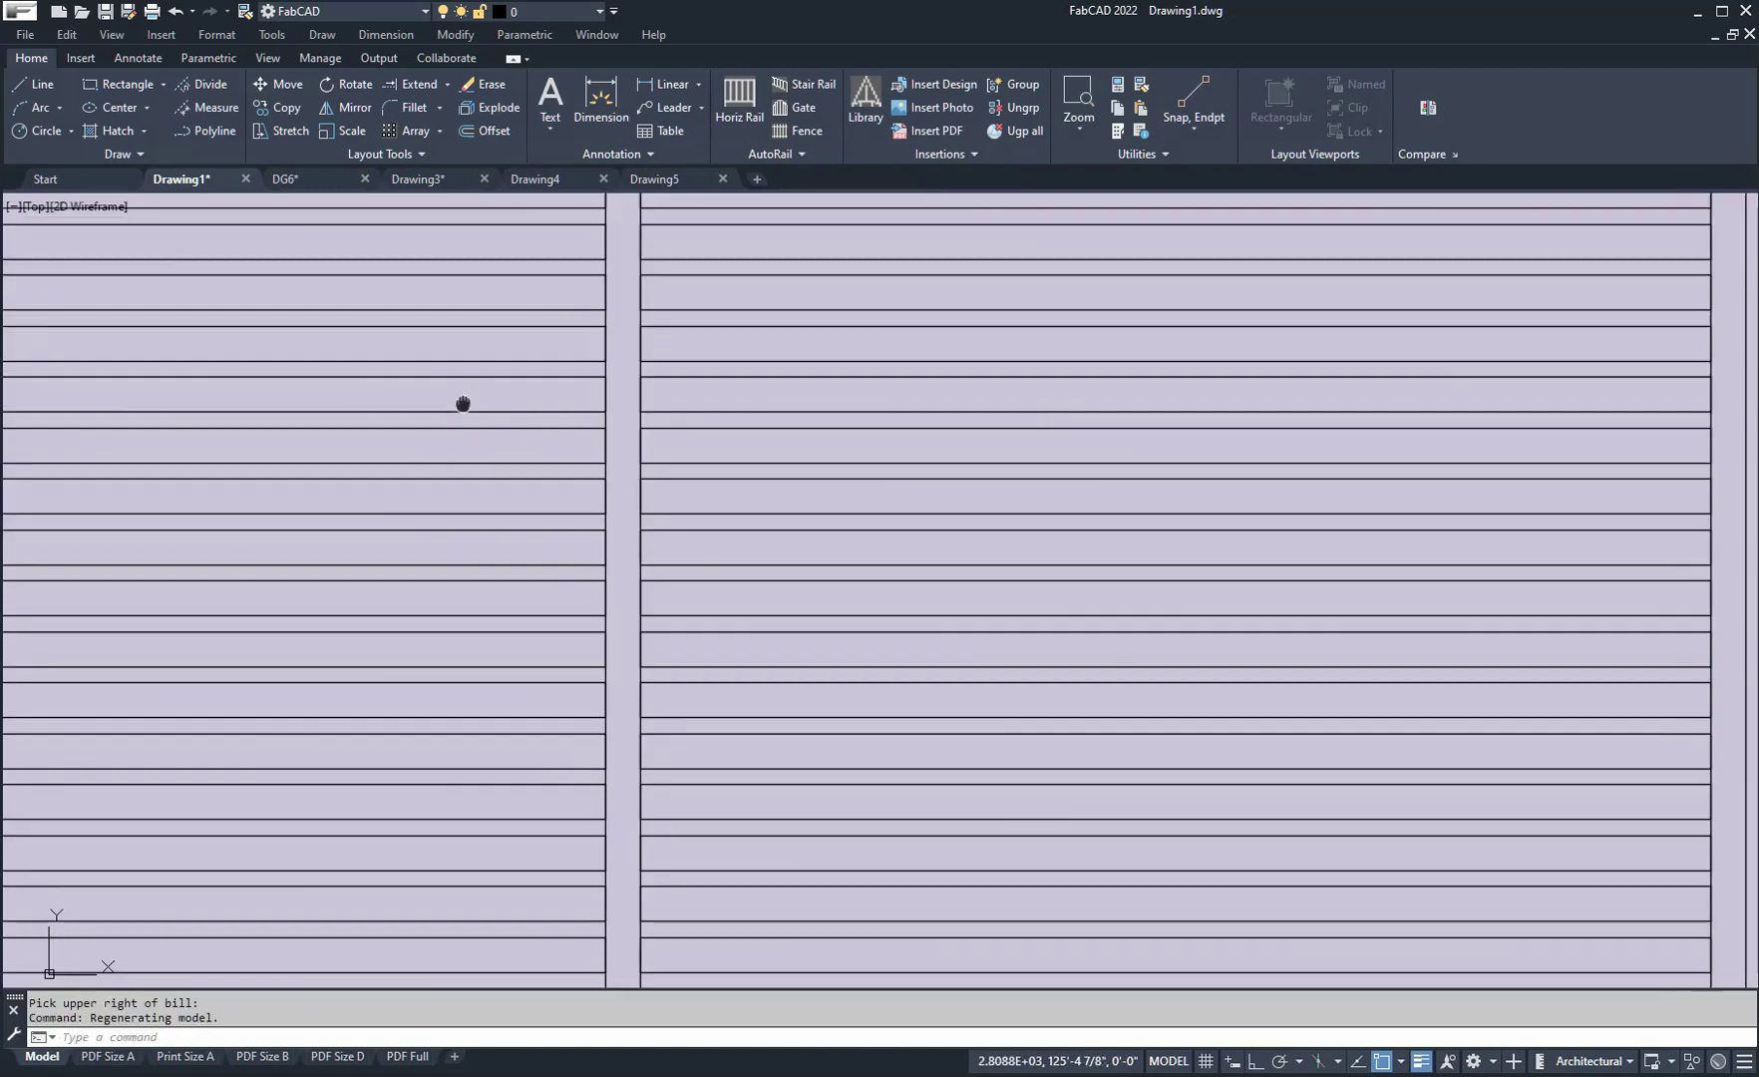
{"action": "scroll", "coordinate": [813, 499], "scroll_direction": "down", "scroll_amount": 10}
{"action": "scroll", "coordinate": [666, 473], "scroll_direction": "up", "scroll_amount": 4}
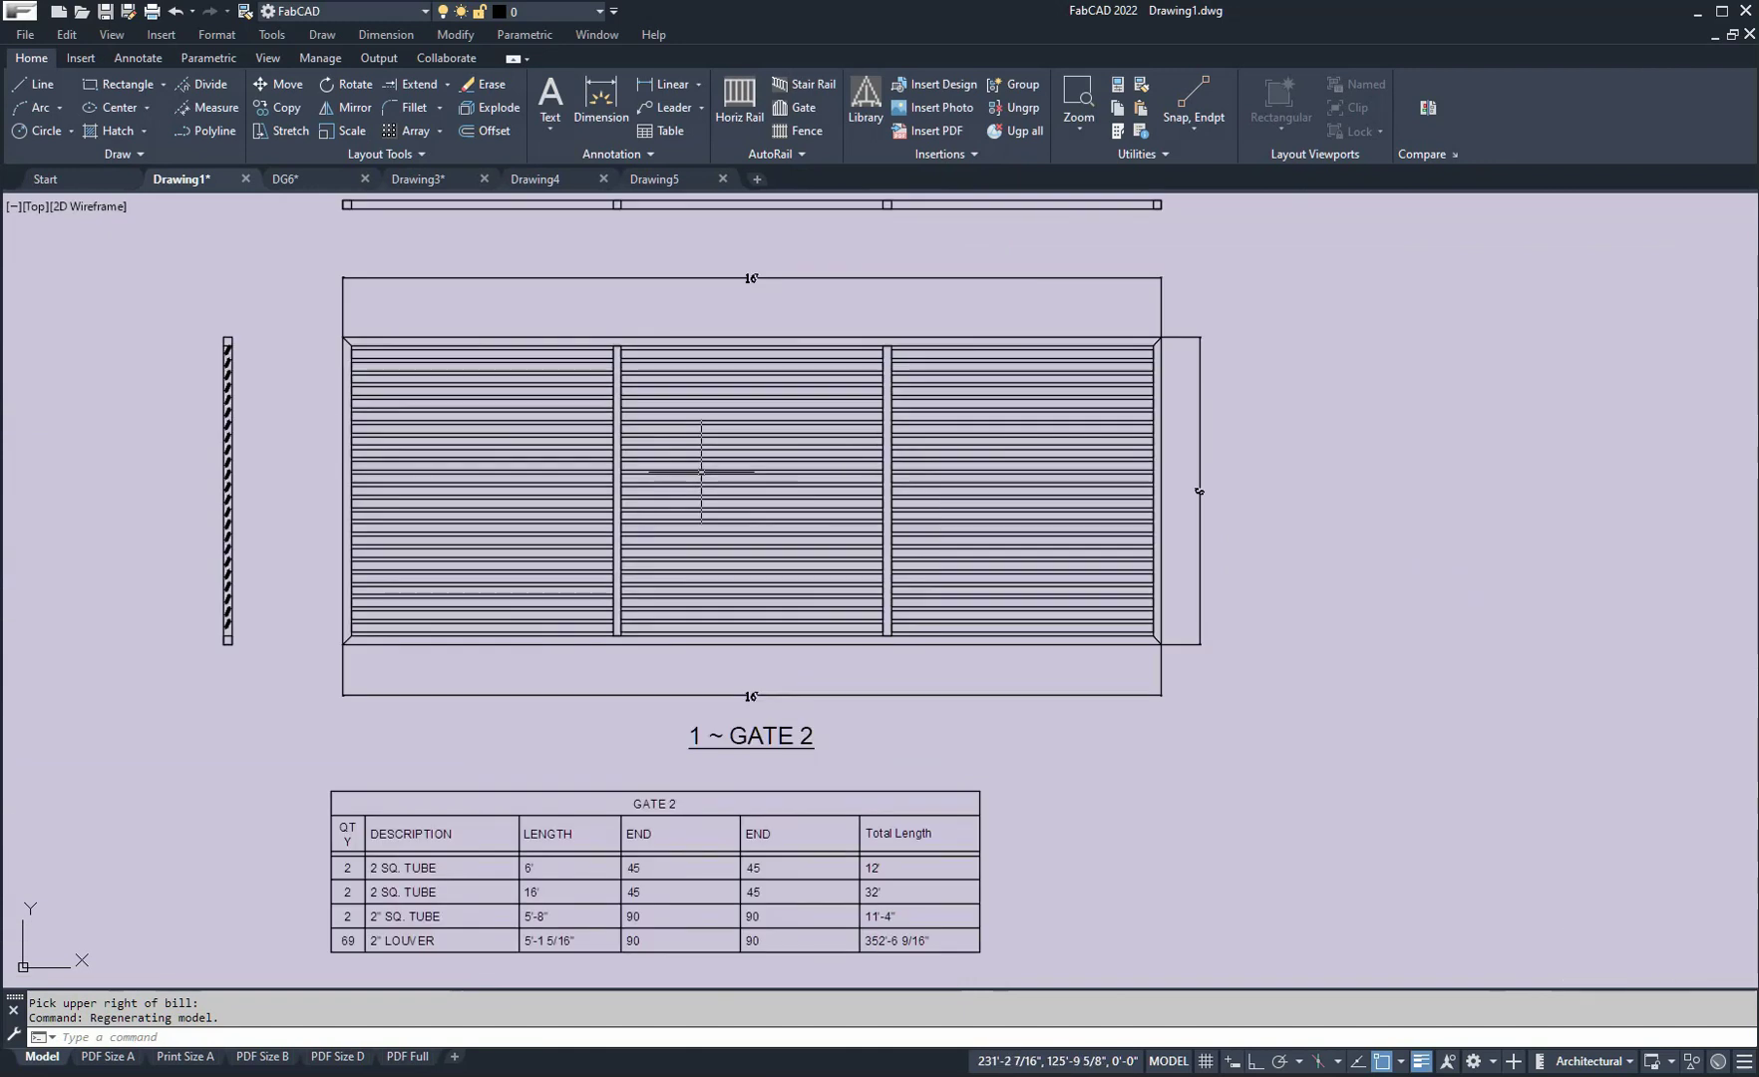
{"action": "scroll", "coordinate": [738, 474], "scroll_direction": "up", "scroll_amount": 2}
{"action": "scroll", "coordinate": [785, 469], "scroll_direction": "down", "scroll_amount": 2}
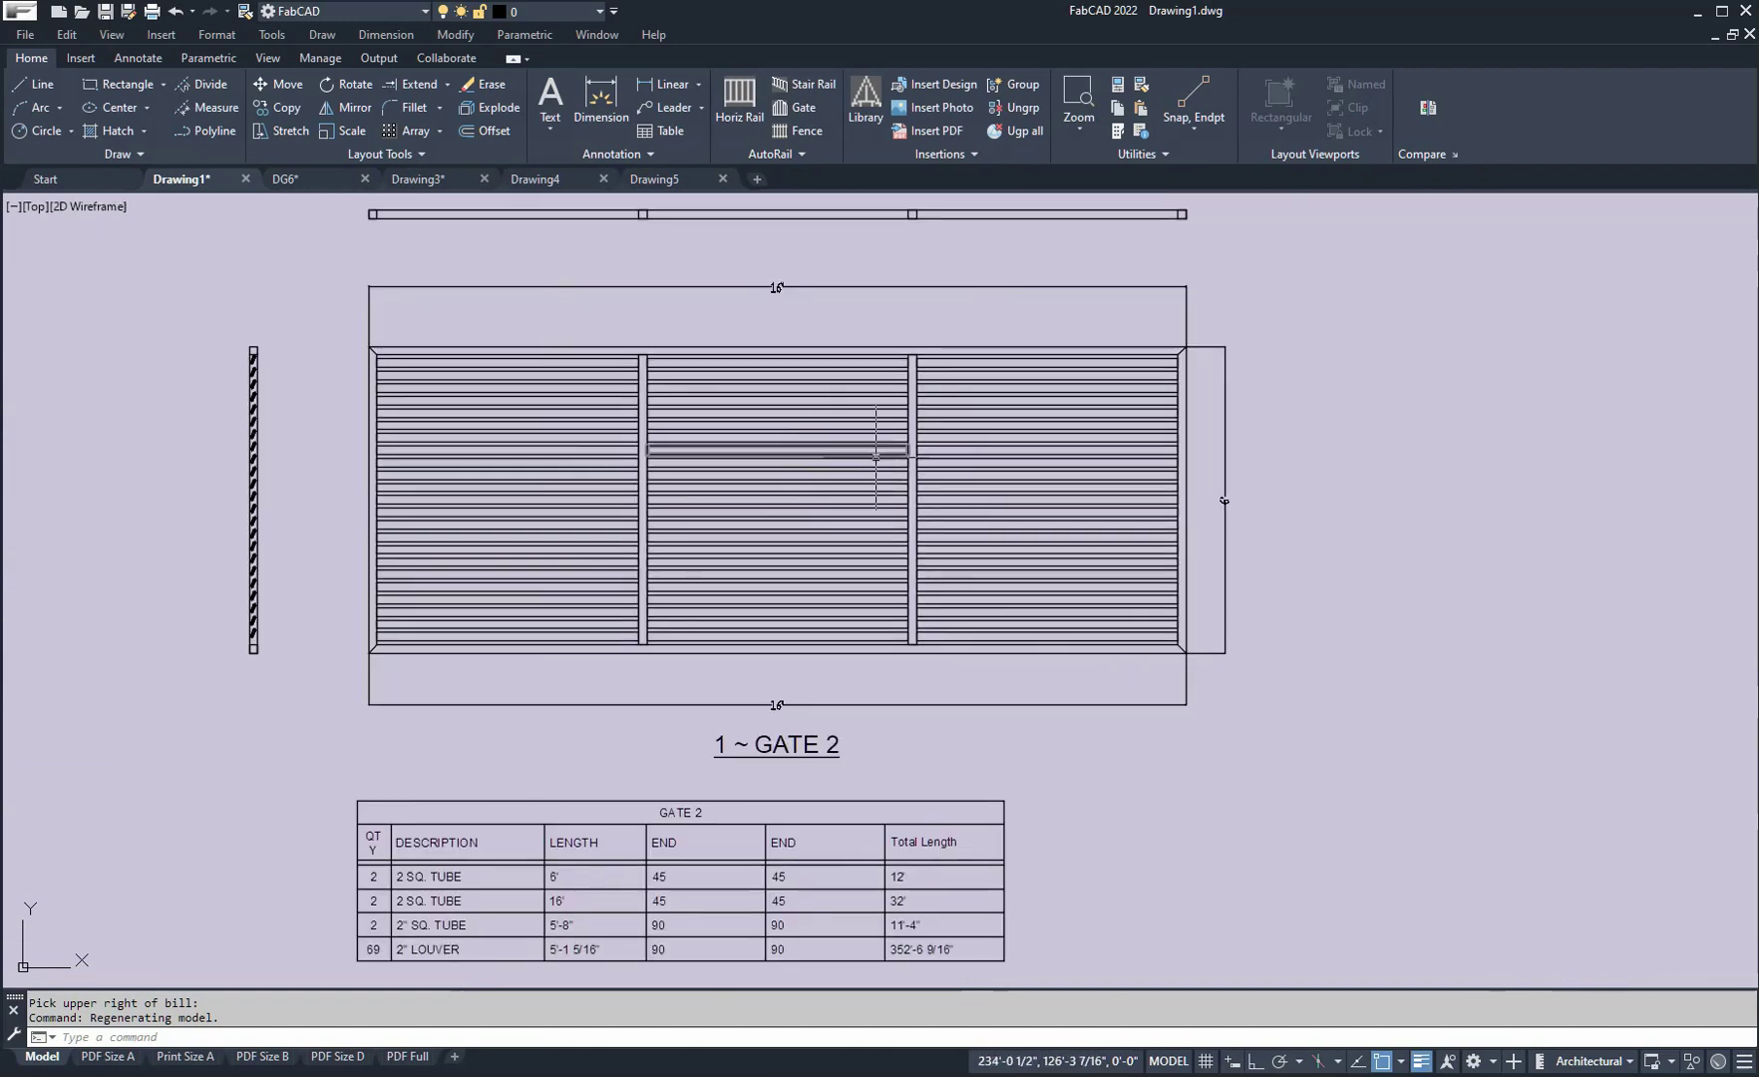
{"action": "scroll", "coordinate": [957, 439], "scroll_direction": "down", "scroll_amount": 2}
{"action": "middle_click_drag", "start_coordinate": [929, 459], "coordinate": [717, 435]}
{"action": "scroll", "coordinate": [816, 458], "scroll_direction": "down", "scroll_amount": 3}
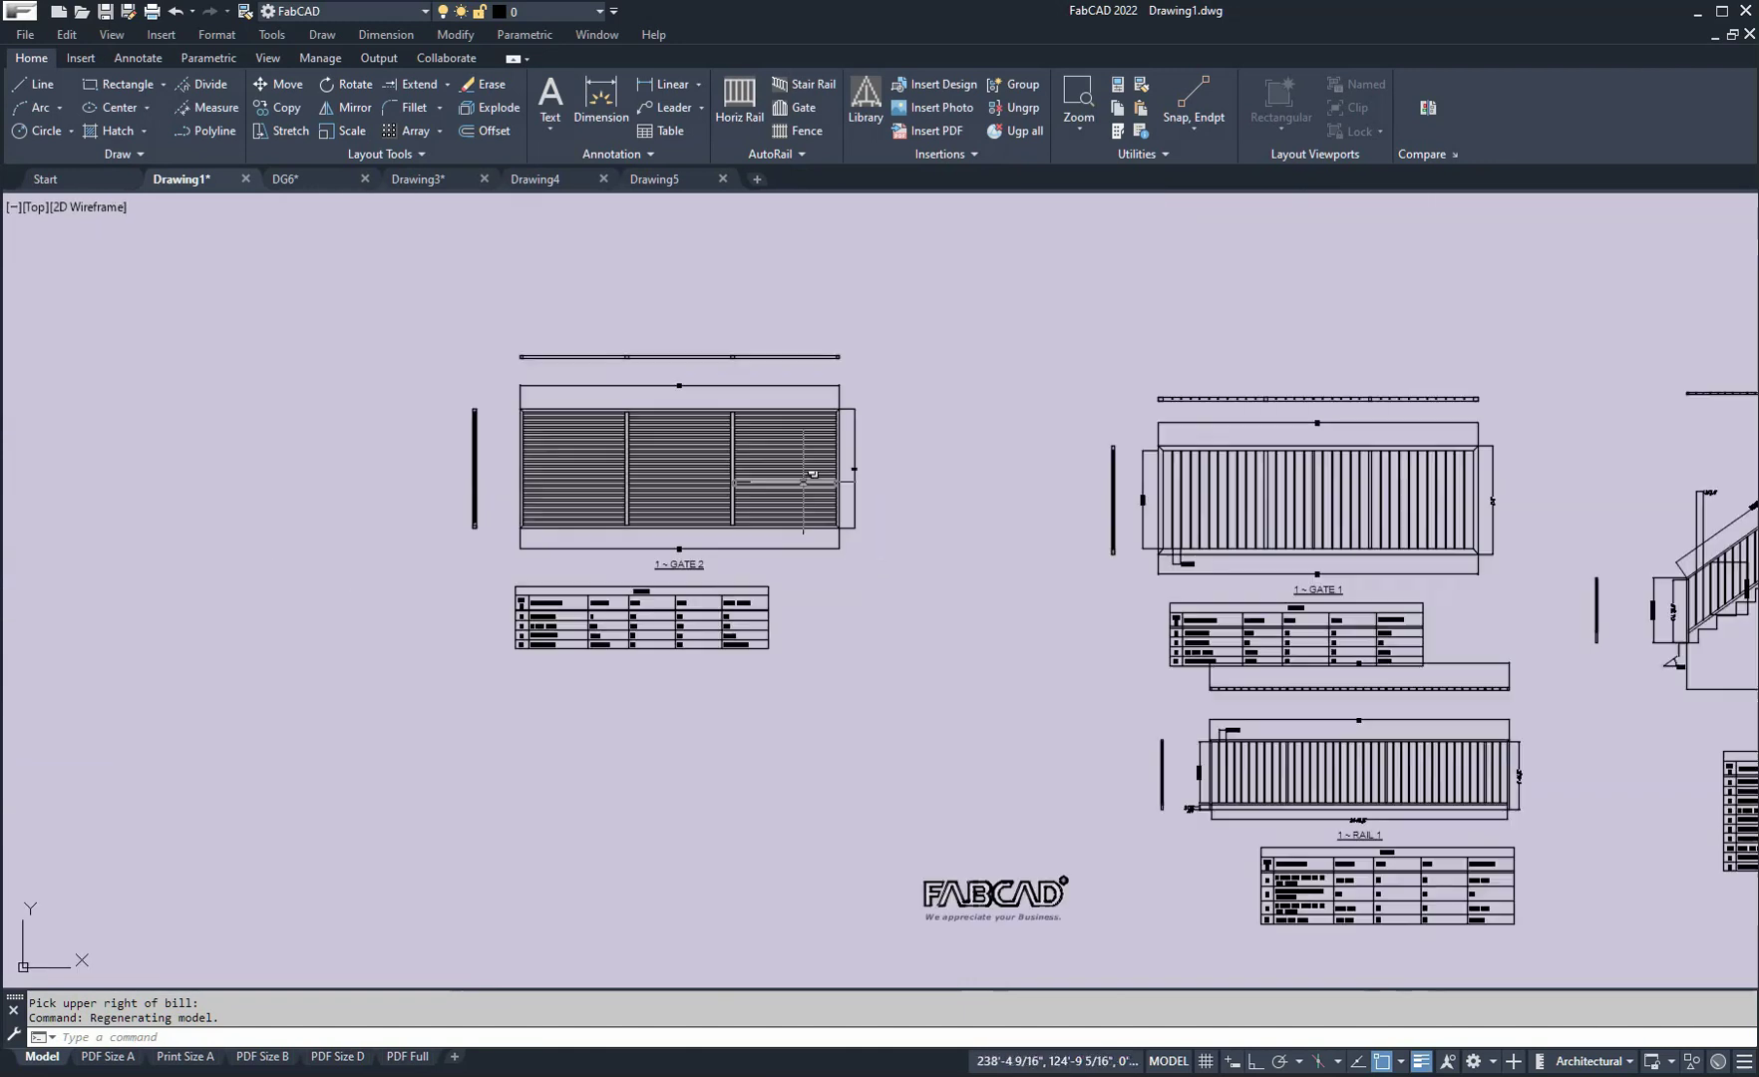
{"action": "middle_click_drag", "start_coordinate": [903, 495], "coordinate": [711, 500]}
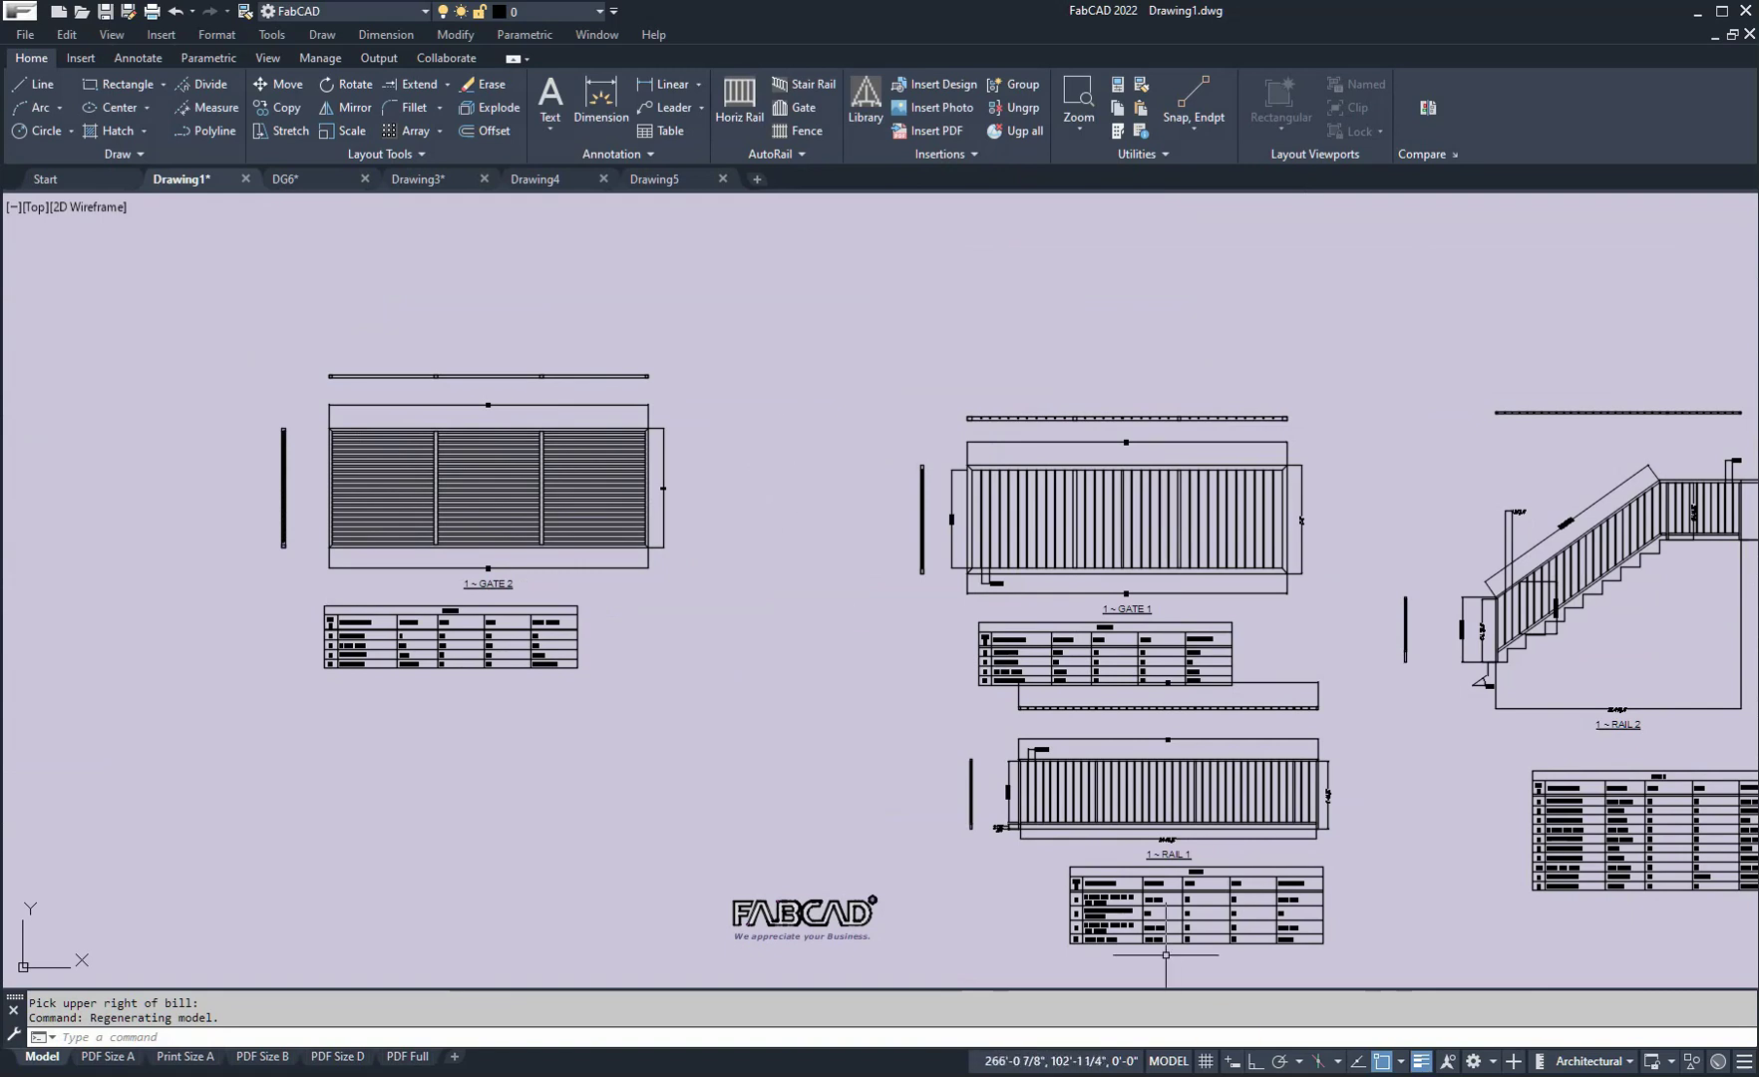
Step: Start another gate and load the "open bottom" template
{"action": "scroll", "coordinate": [1166, 955], "scroll_direction": "down", "scroll_amount": 3}
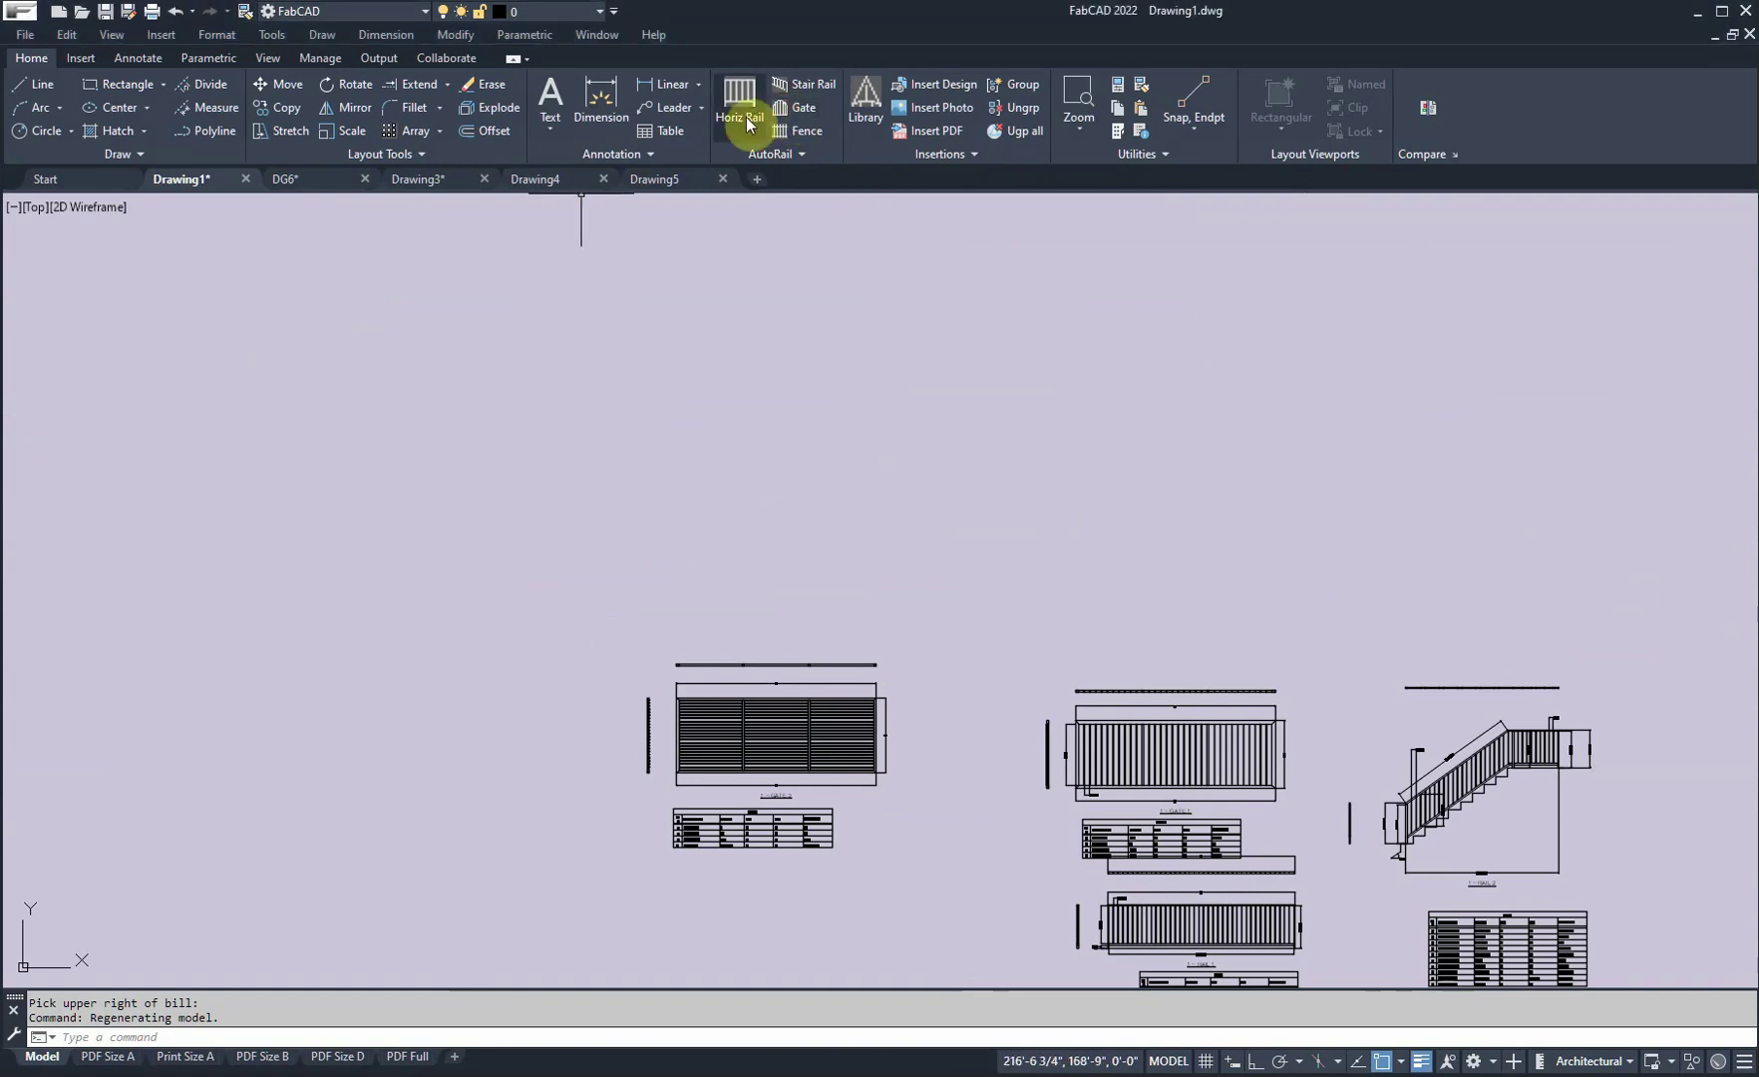
{"action": "left_click", "coordinate": [783, 107]}
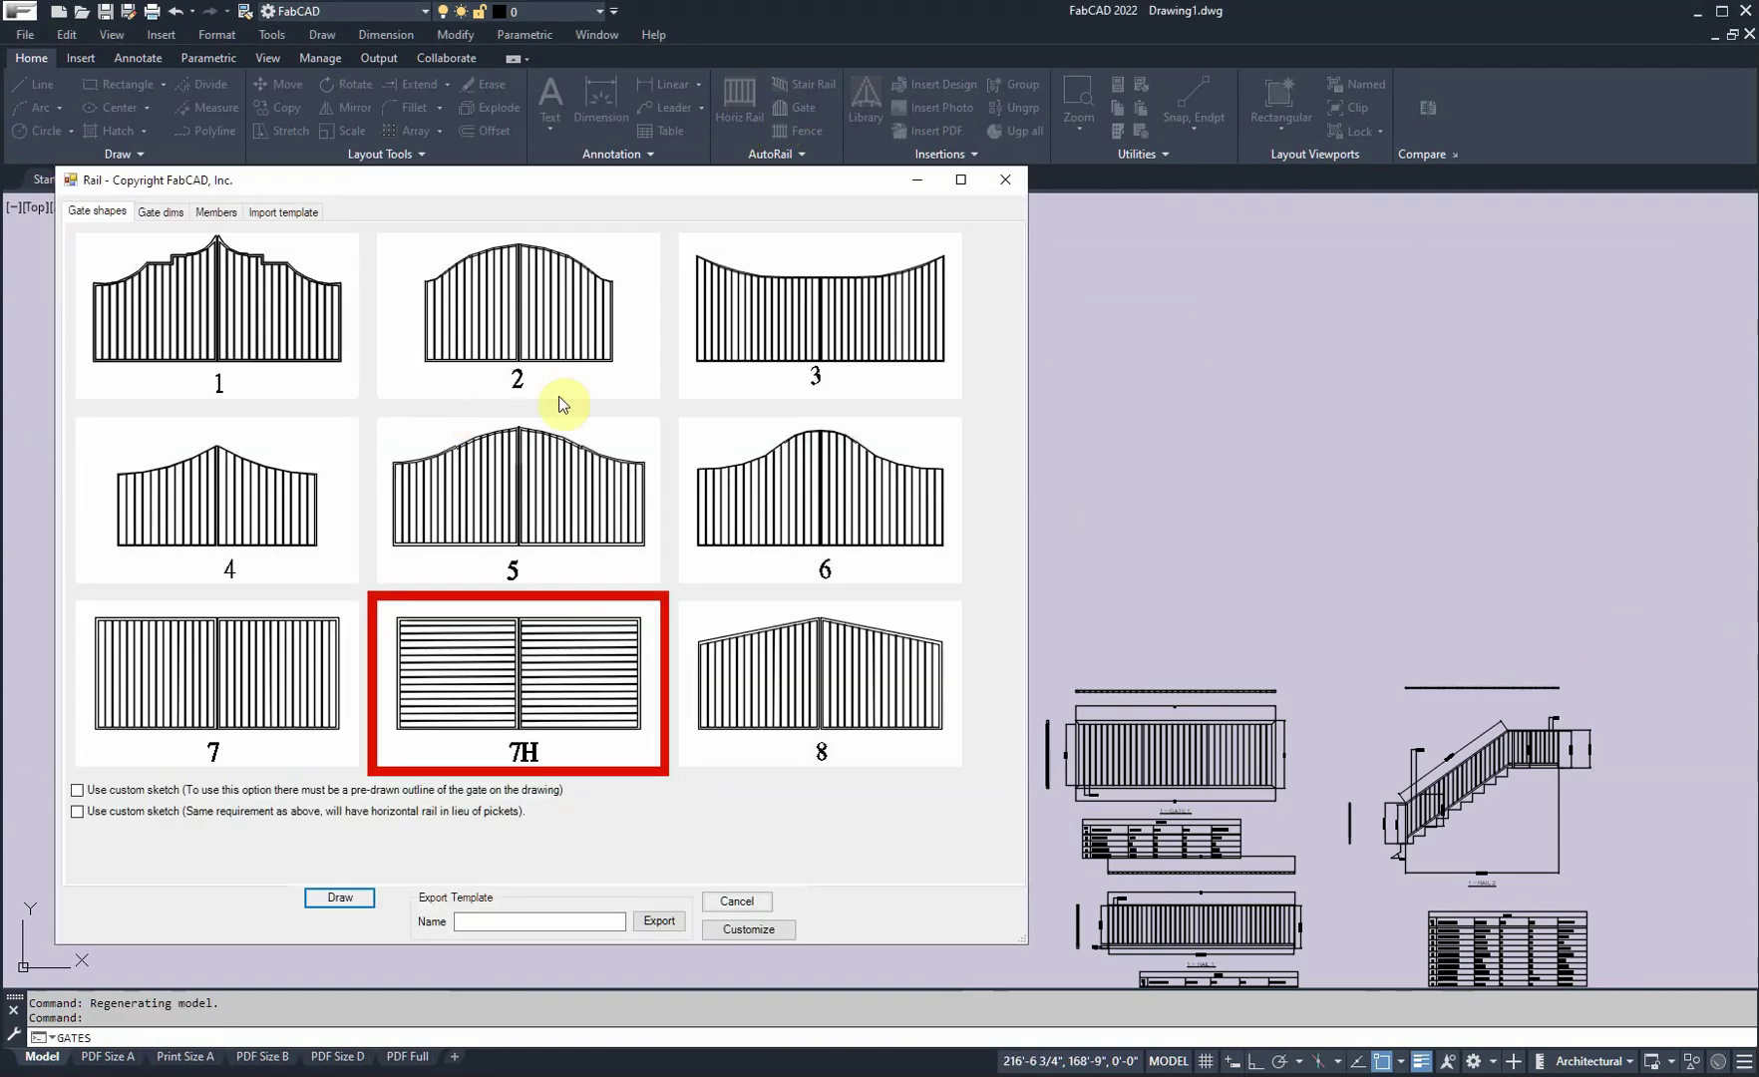
{"action": "left_click", "coordinate": [284, 212]}
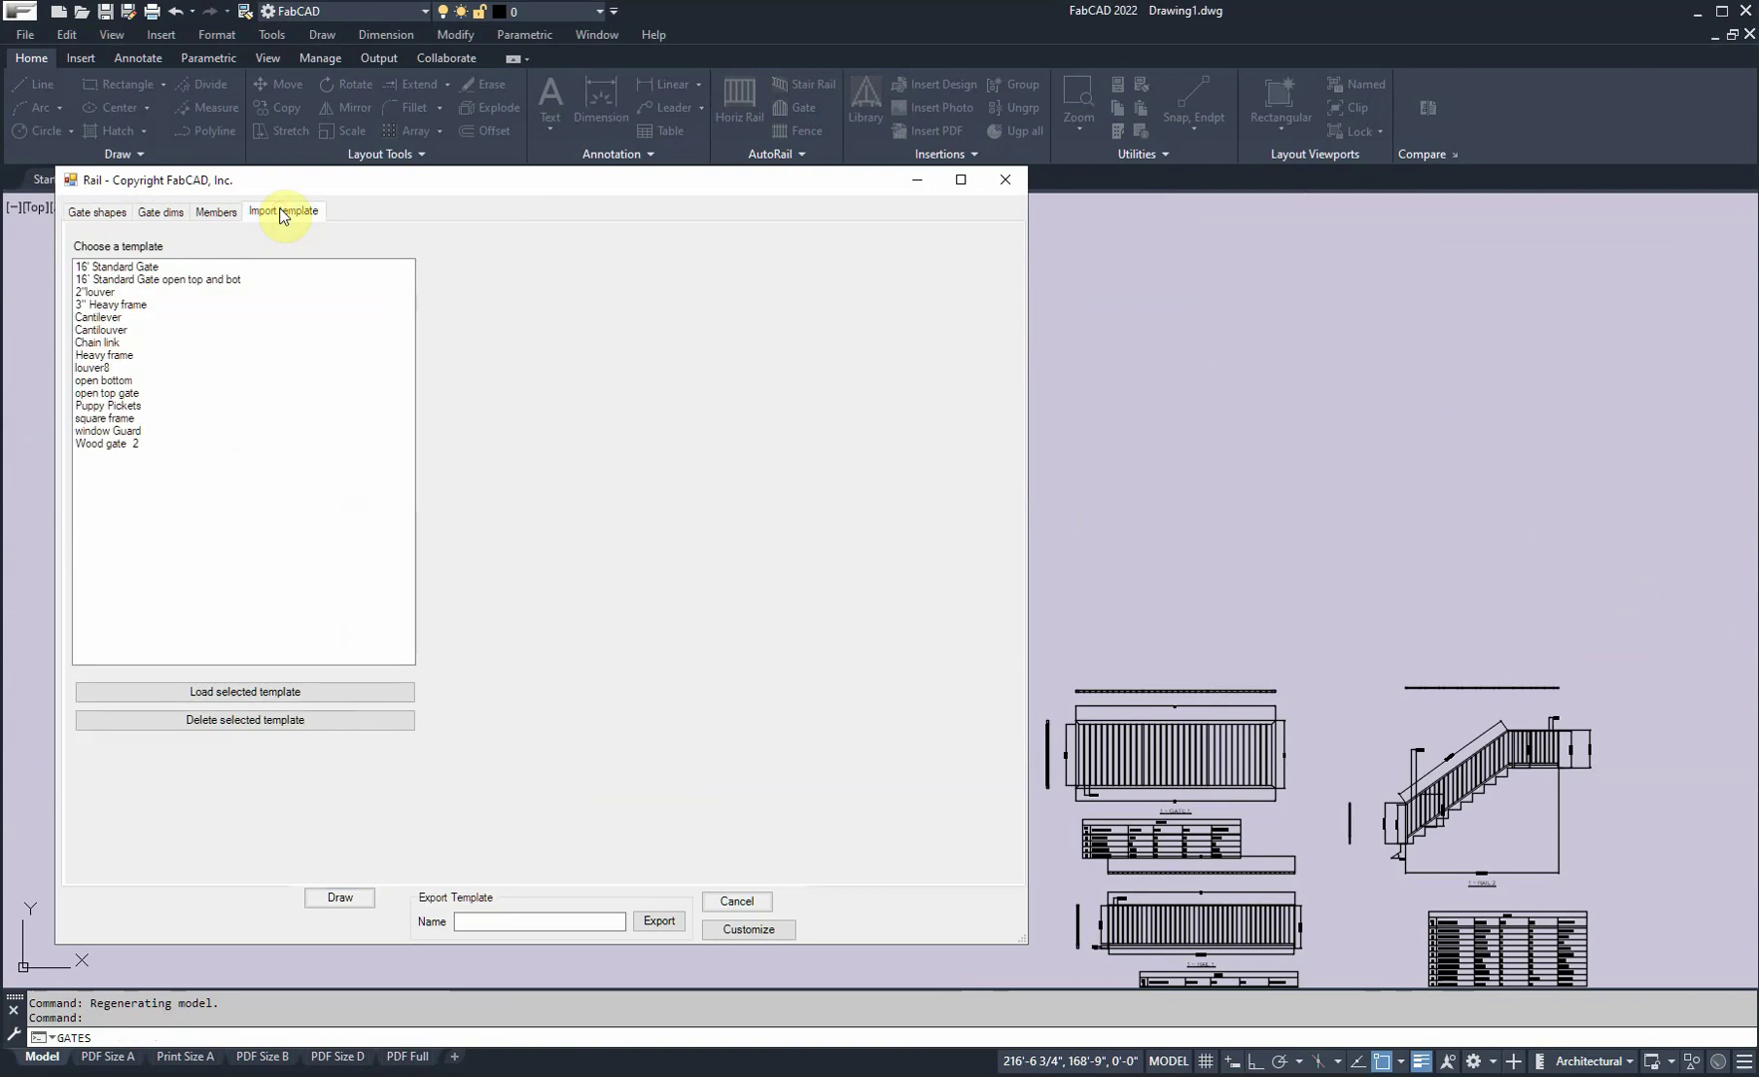
{"action": "left_click", "coordinate": [112, 380]}
{"action": "left_click", "coordinate": [267, 691]}
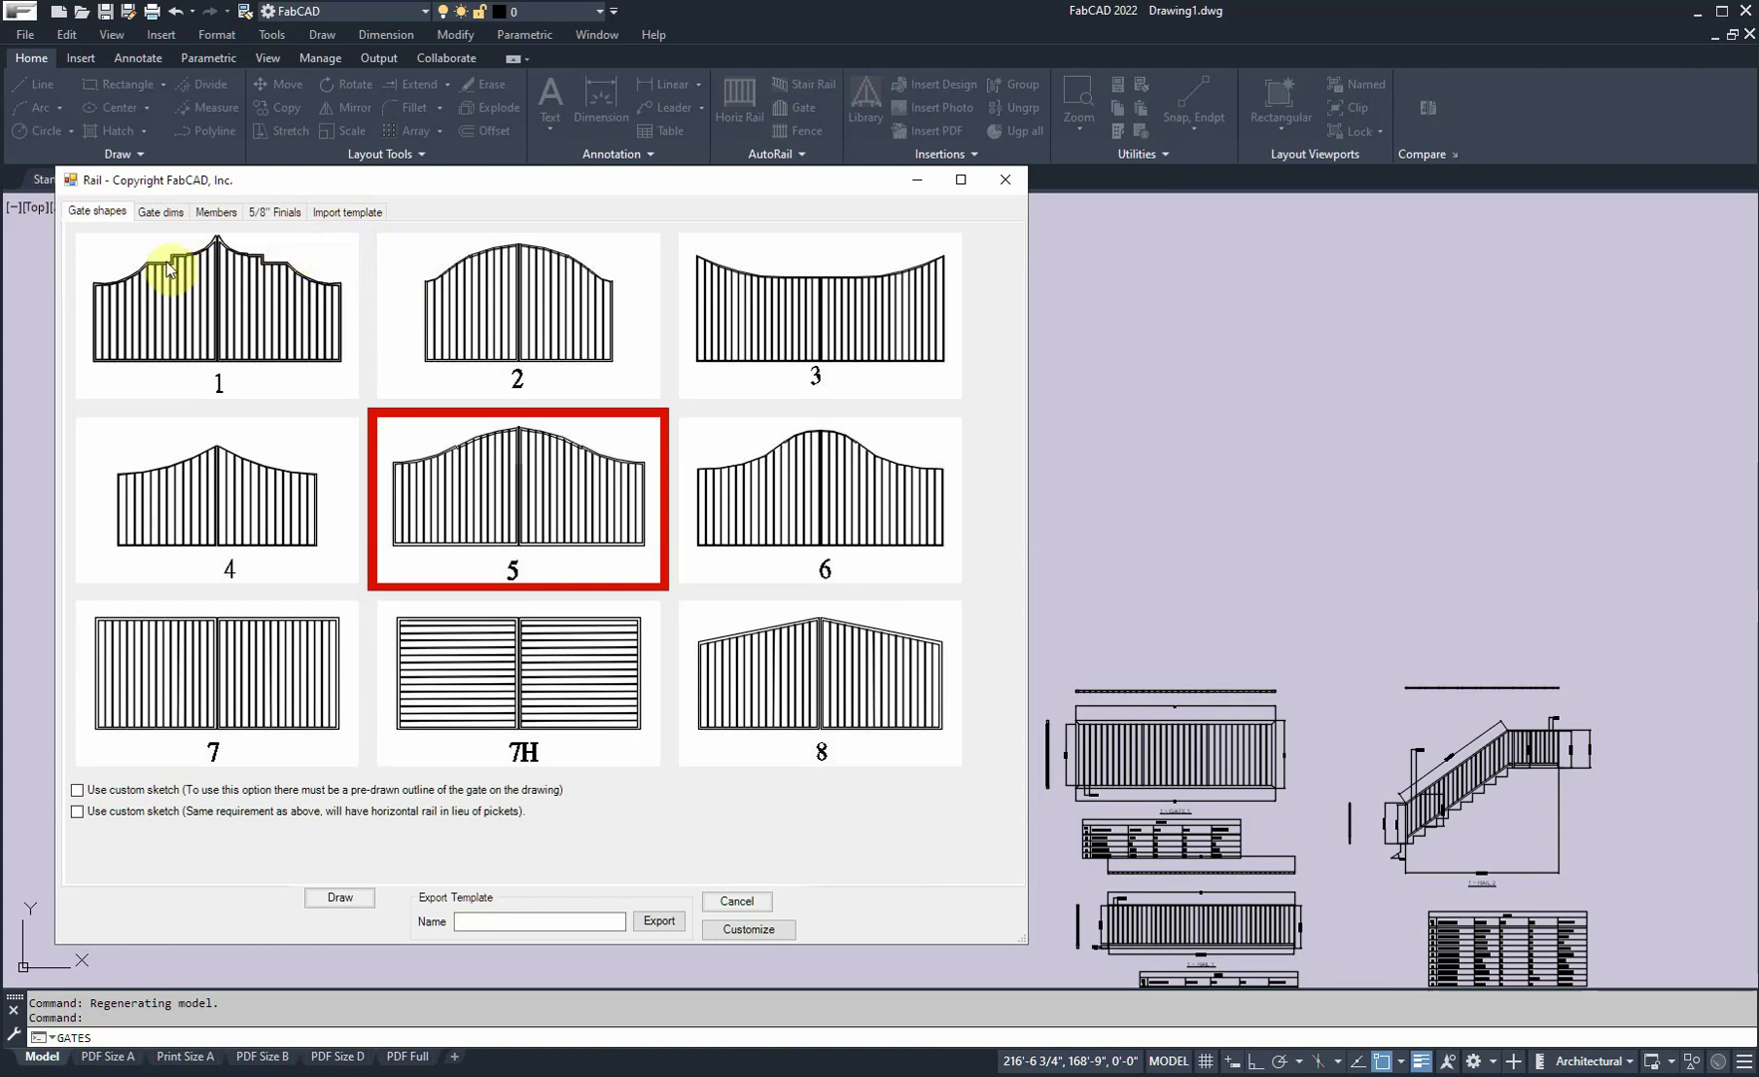
Step: Review the gate's vertical picket settings, including pickets to the secondary bottom rail, and the secondary bottom rail's material
{"action": "left_click", "coordinate": [219, 213]}
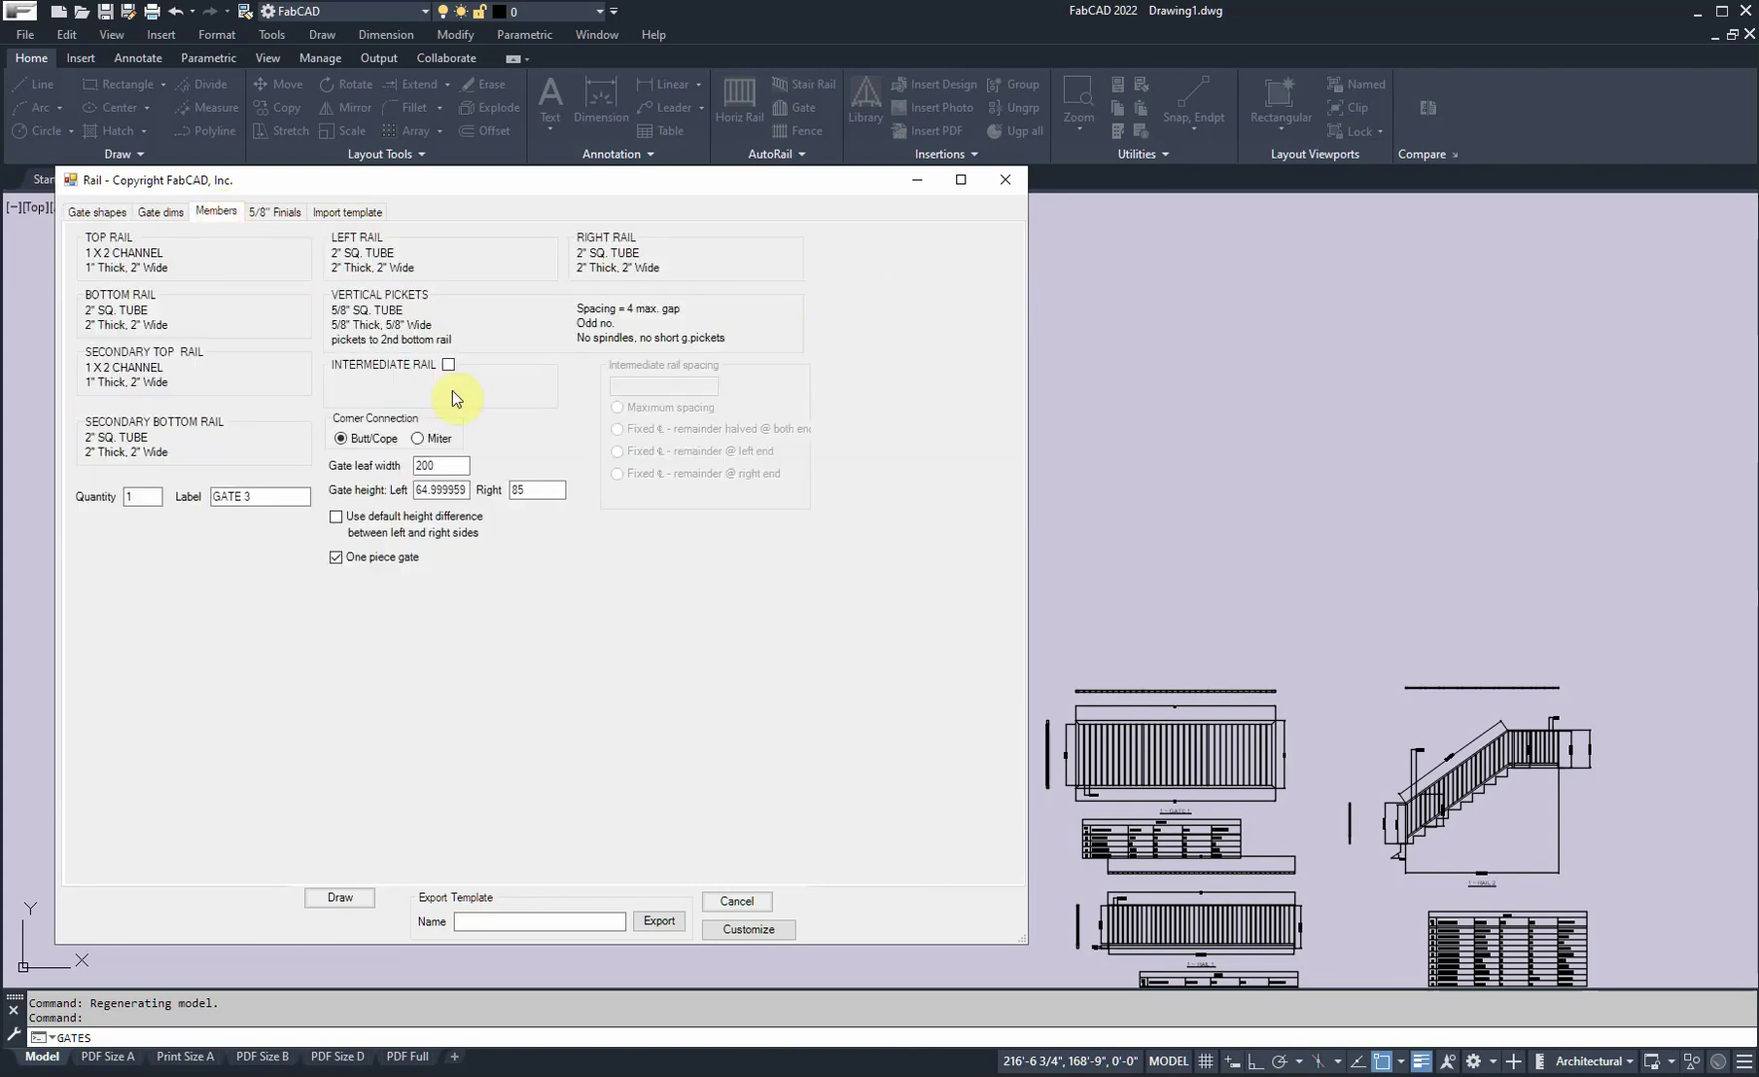
{"action": "left_click", "coordinate": [377, 321]}
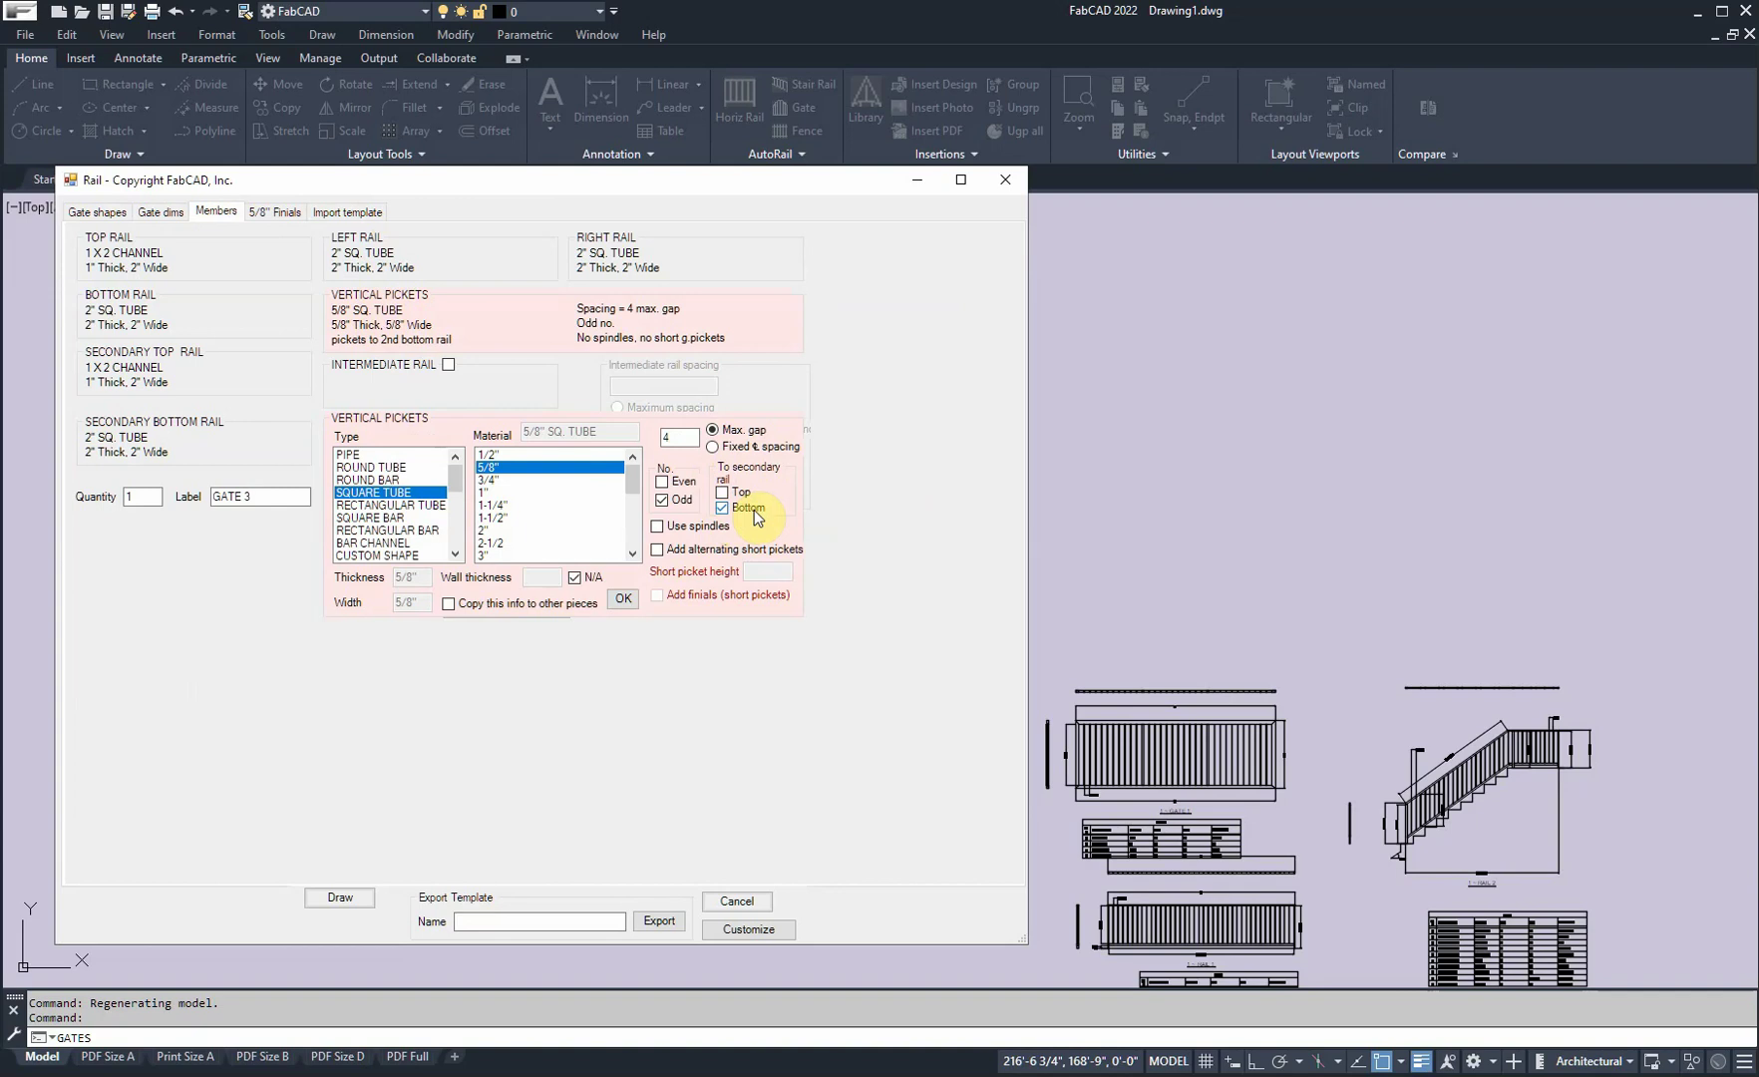
{"action": "left_click", "coordinate": [201, 441]}
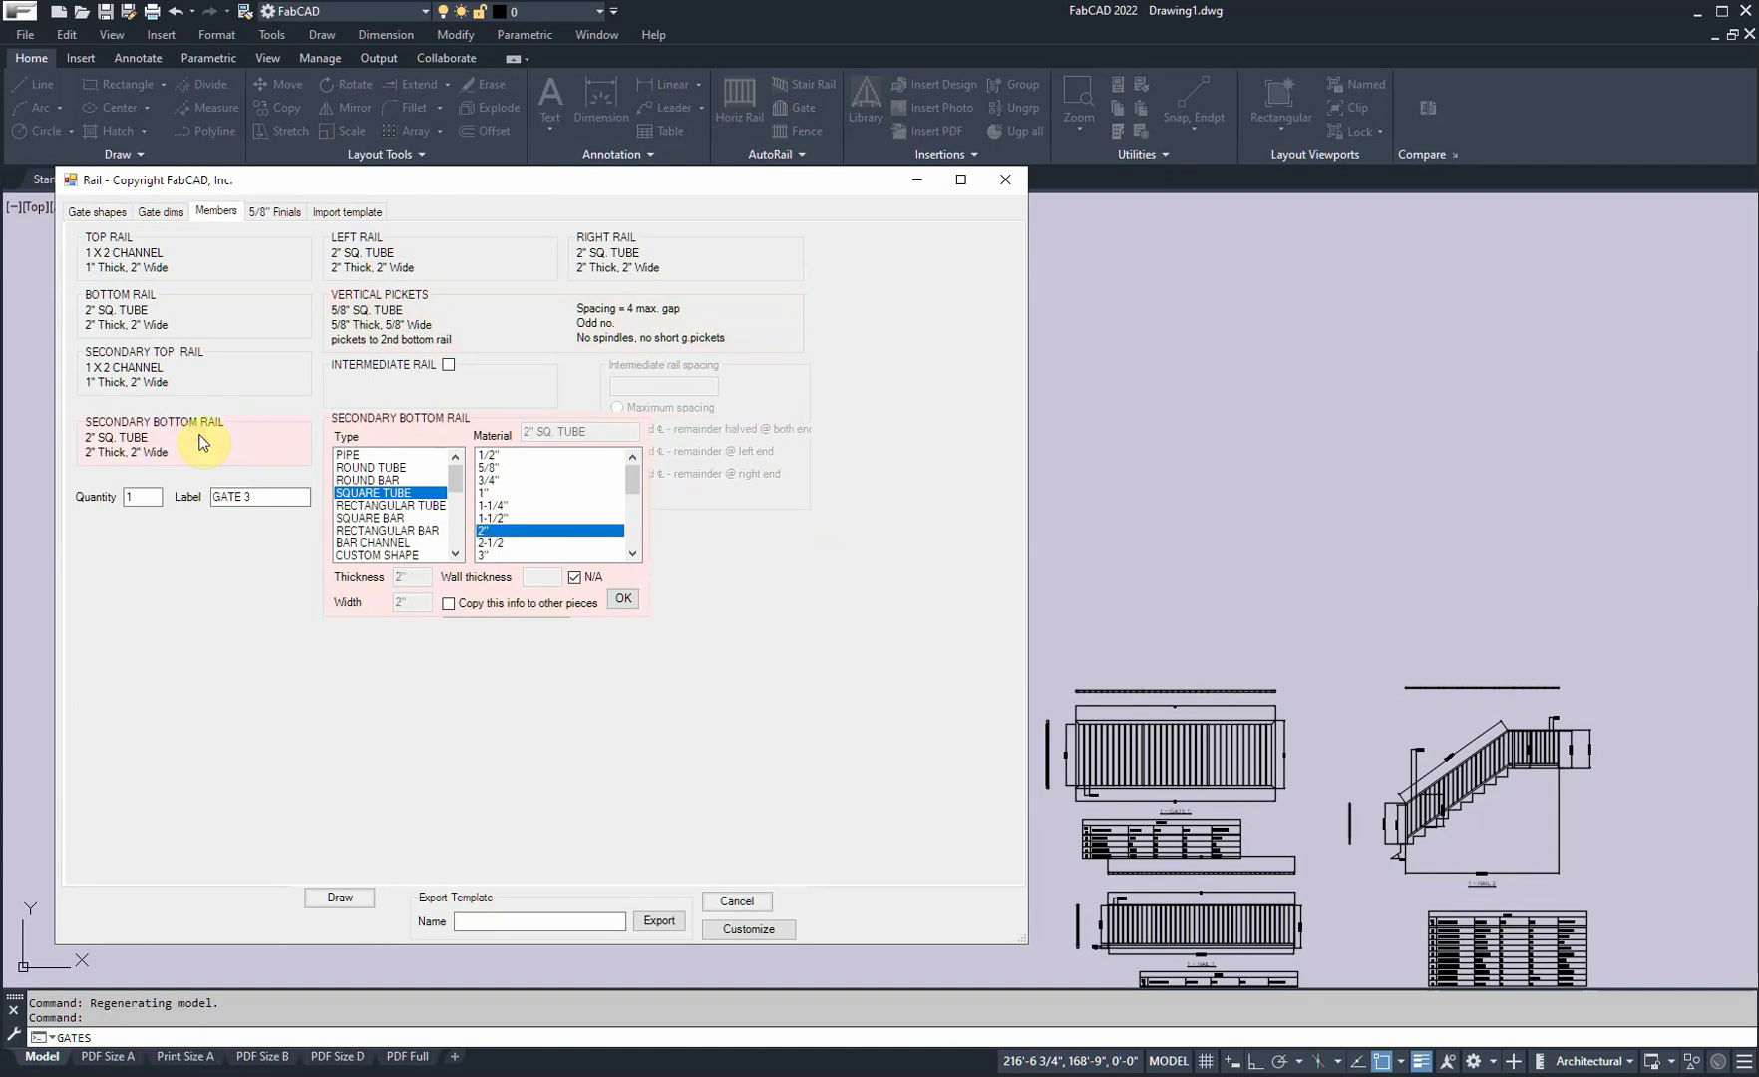
{"action": "left_click", "coordinate": [442, 312]}
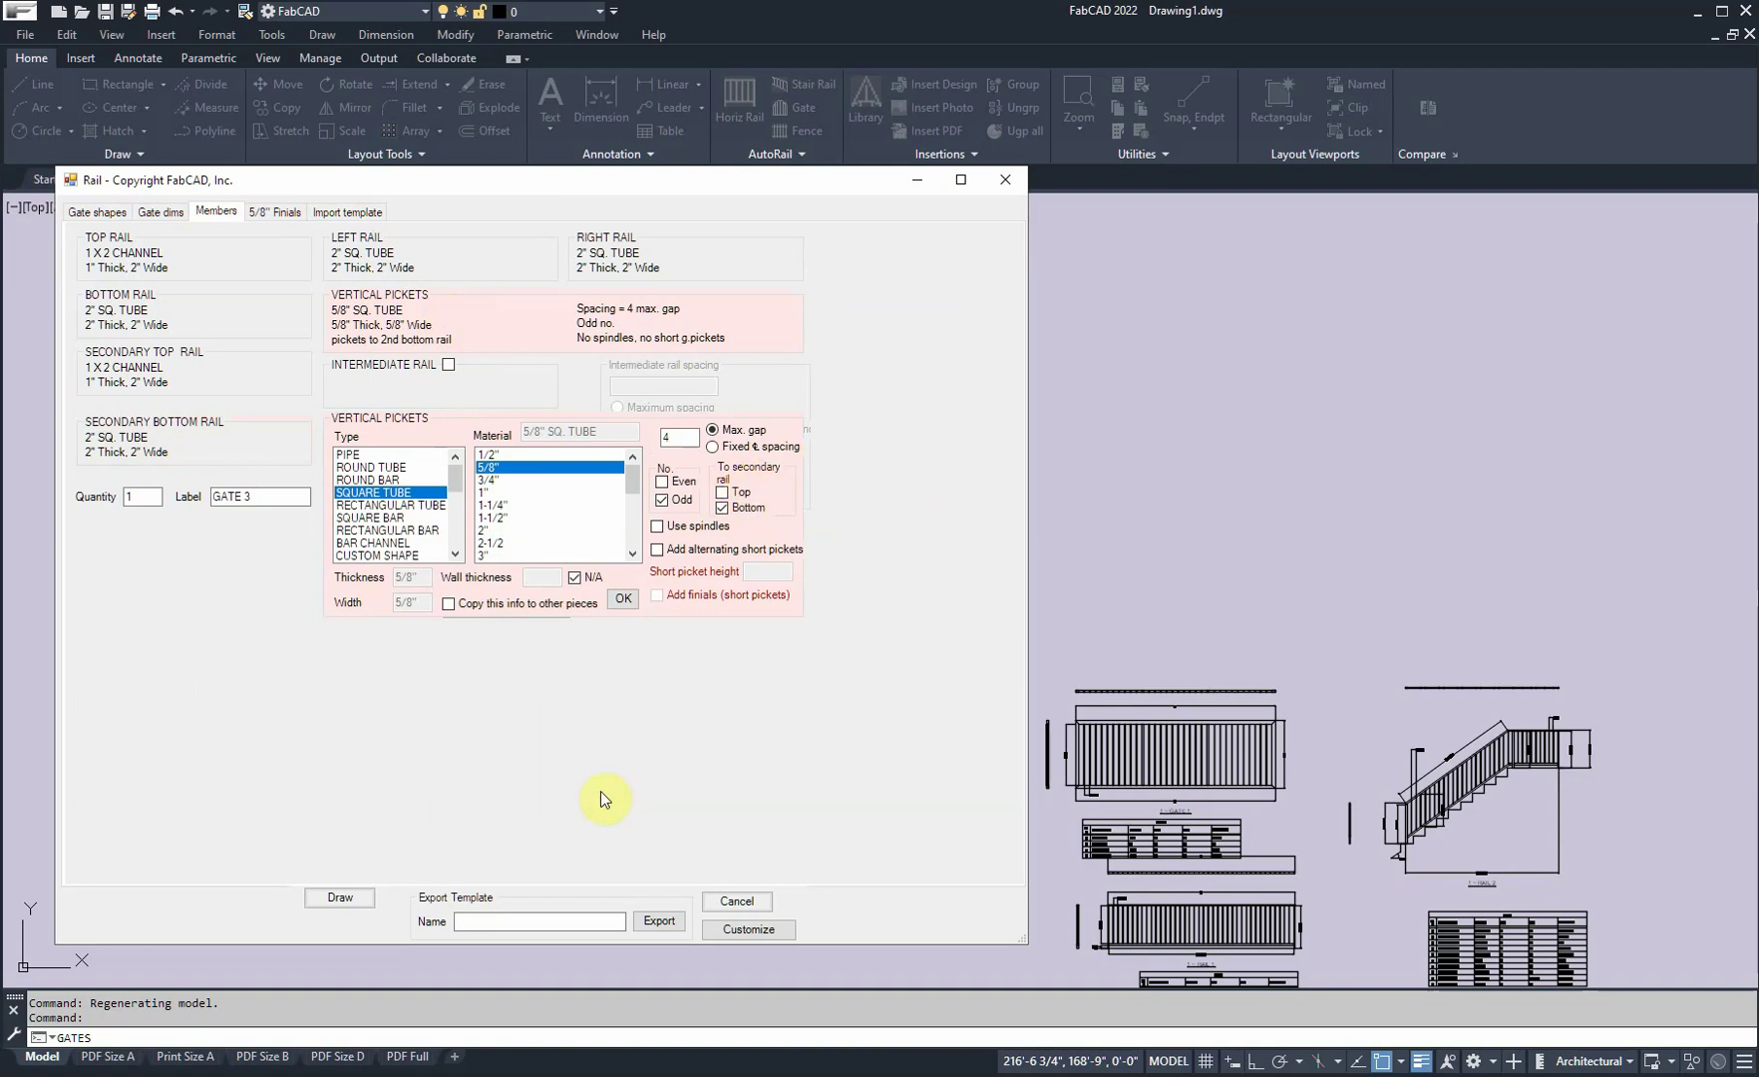
{"action": "left_click", "coordinate": [622, 599]}
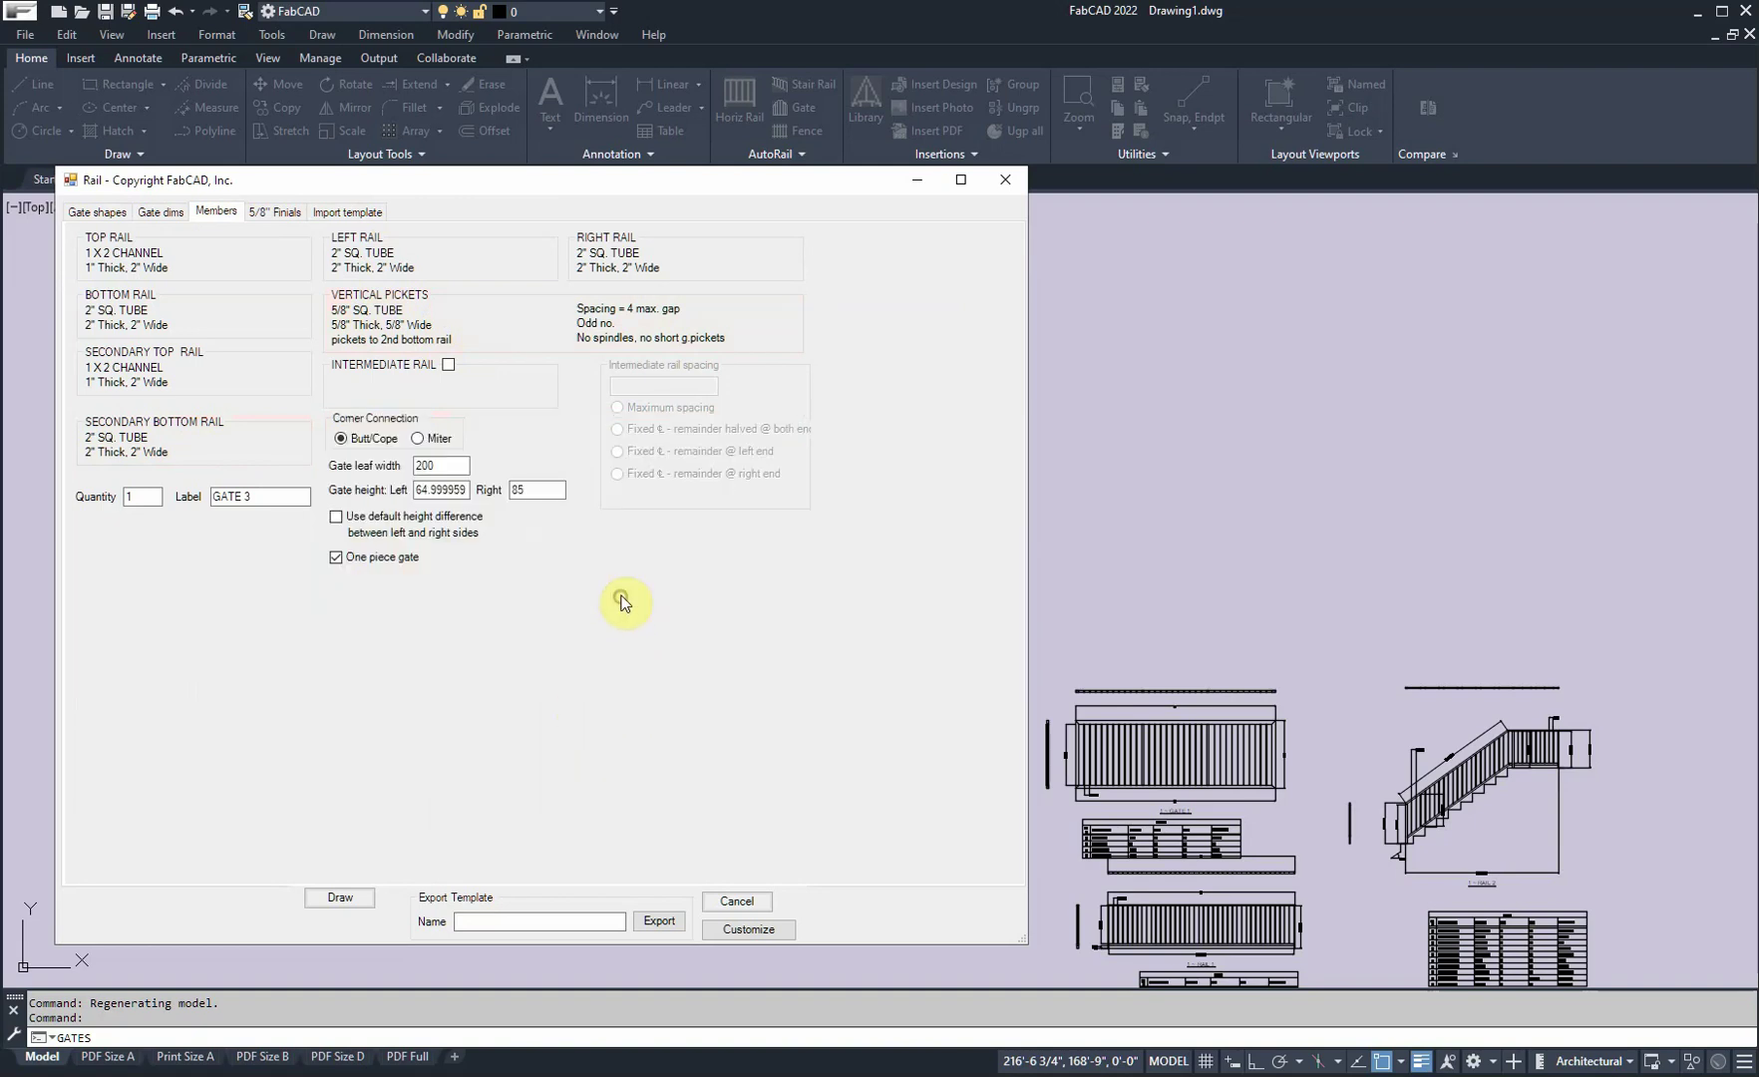
Step: Draw the open bottom gate above and left of the louvered gate, with its bill of materials below, and inspect its bottom rails
{"action": "left_click", "coordinate": [359, 900]}
{"action": "left_click", "coordinate": [432, 476]}
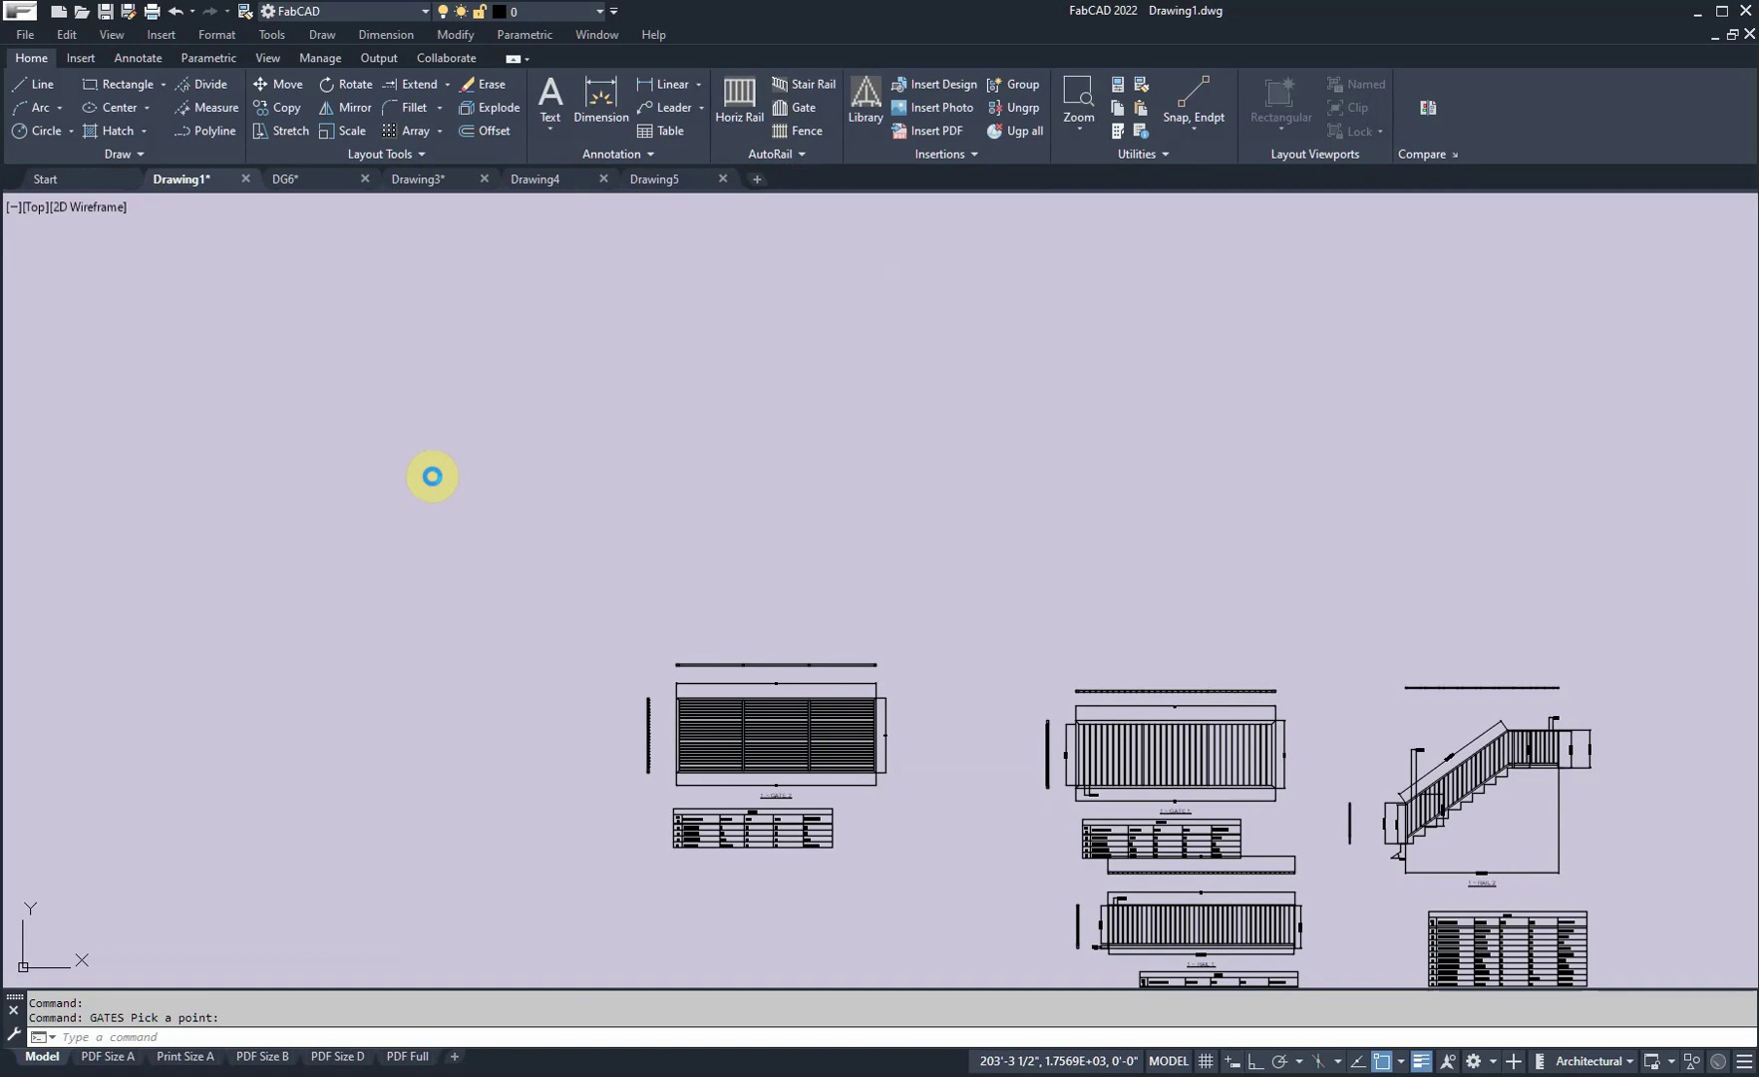
{"action": "scroll", "coordinate": [509, 467], "scroll_direction": "down", "scroll_amount": 3}
{"action": "scroll", "coordinate": [508, 466], "scroll_direction": "up", "scroll_amount": 10}
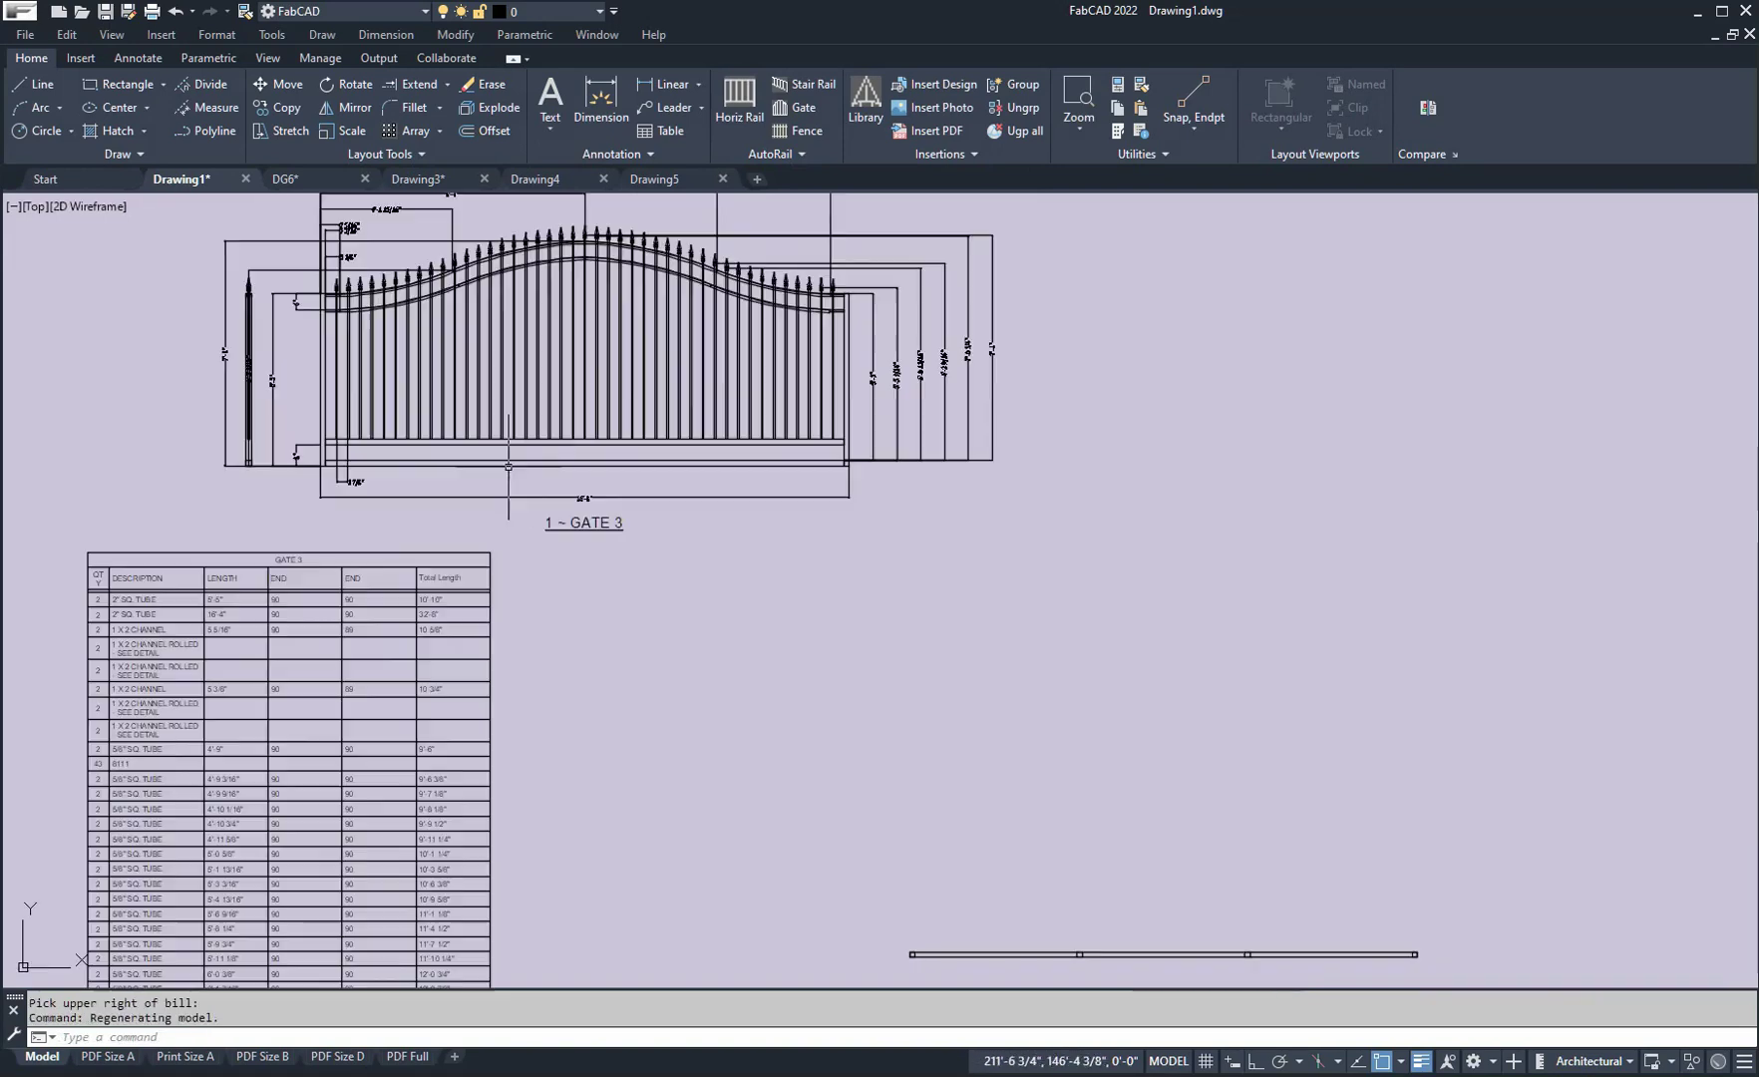
{"action": "scroll", "coordinate": [731, 405], "scroll_direction": "up", "scroll_amount": 3}
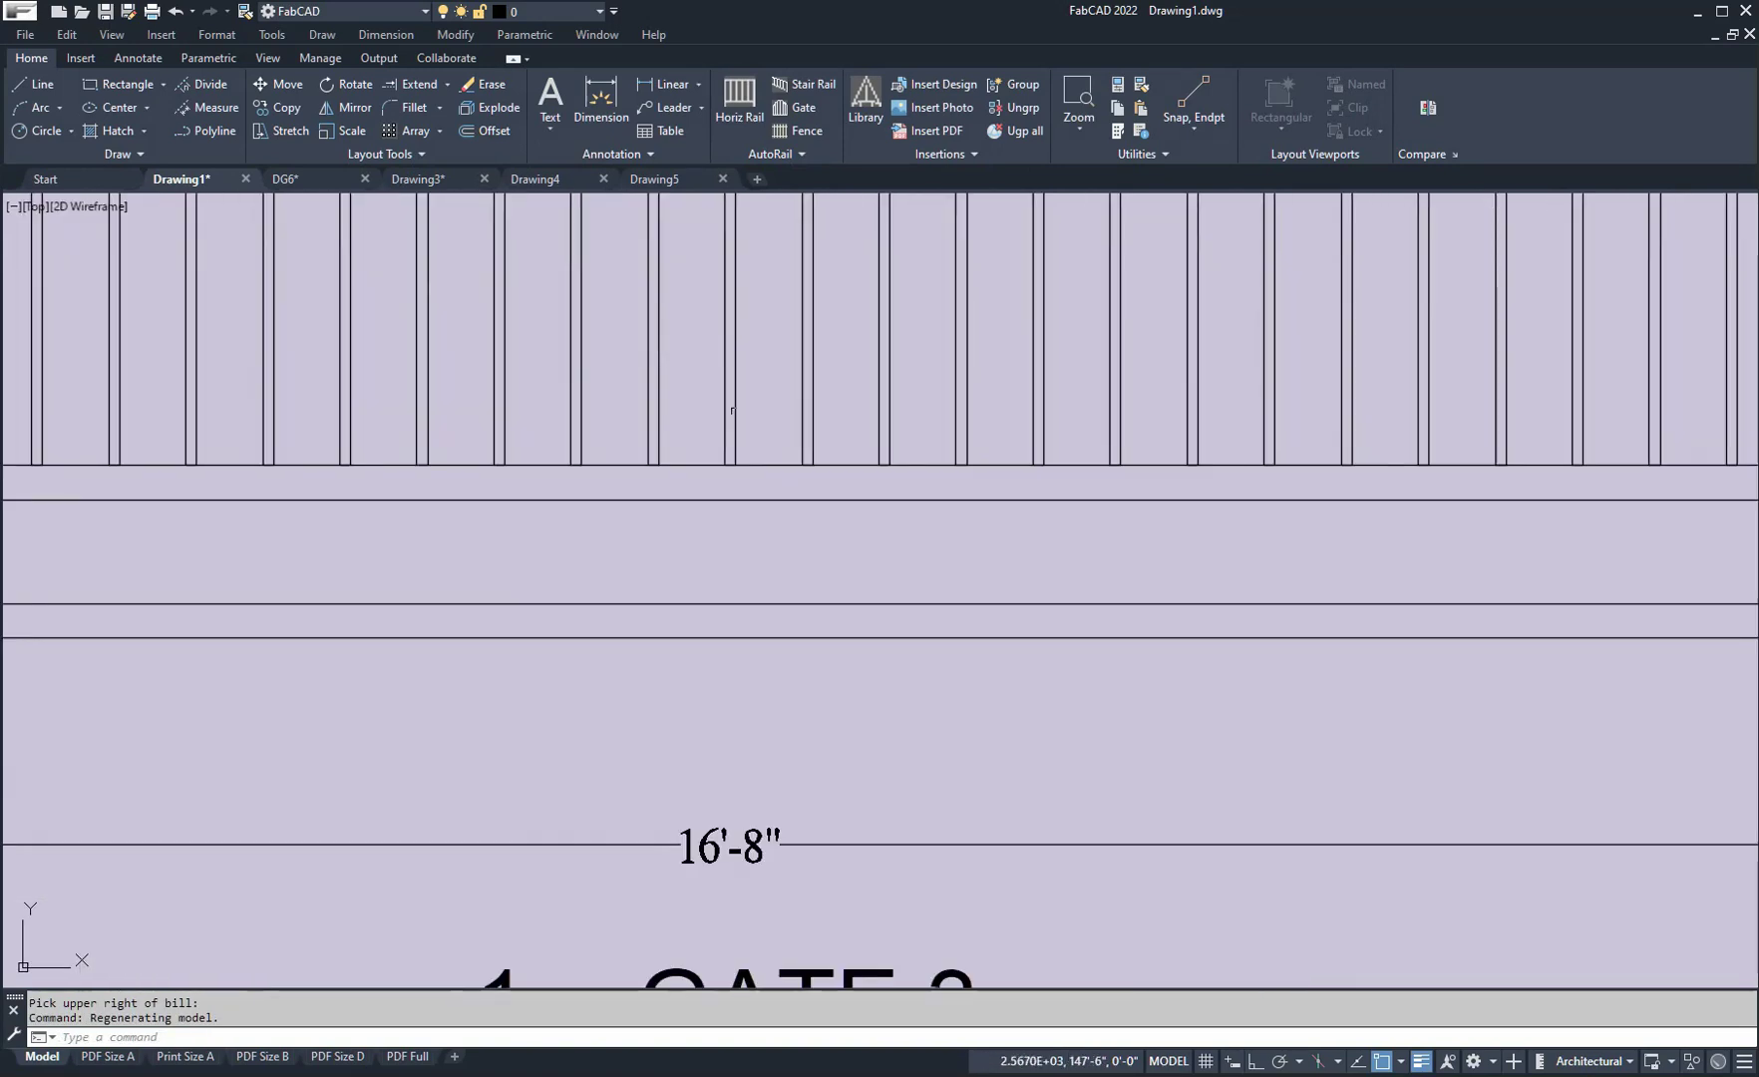
{"action": "scroll", "coordinate": [798, 417], "scroll_direction": "down", "scroll_amount": 3}
Step: Start a horizontal rail and load the "Alternating SHORT picket rail" template
{"action": "left_click", "coordinate": [735, 105]}
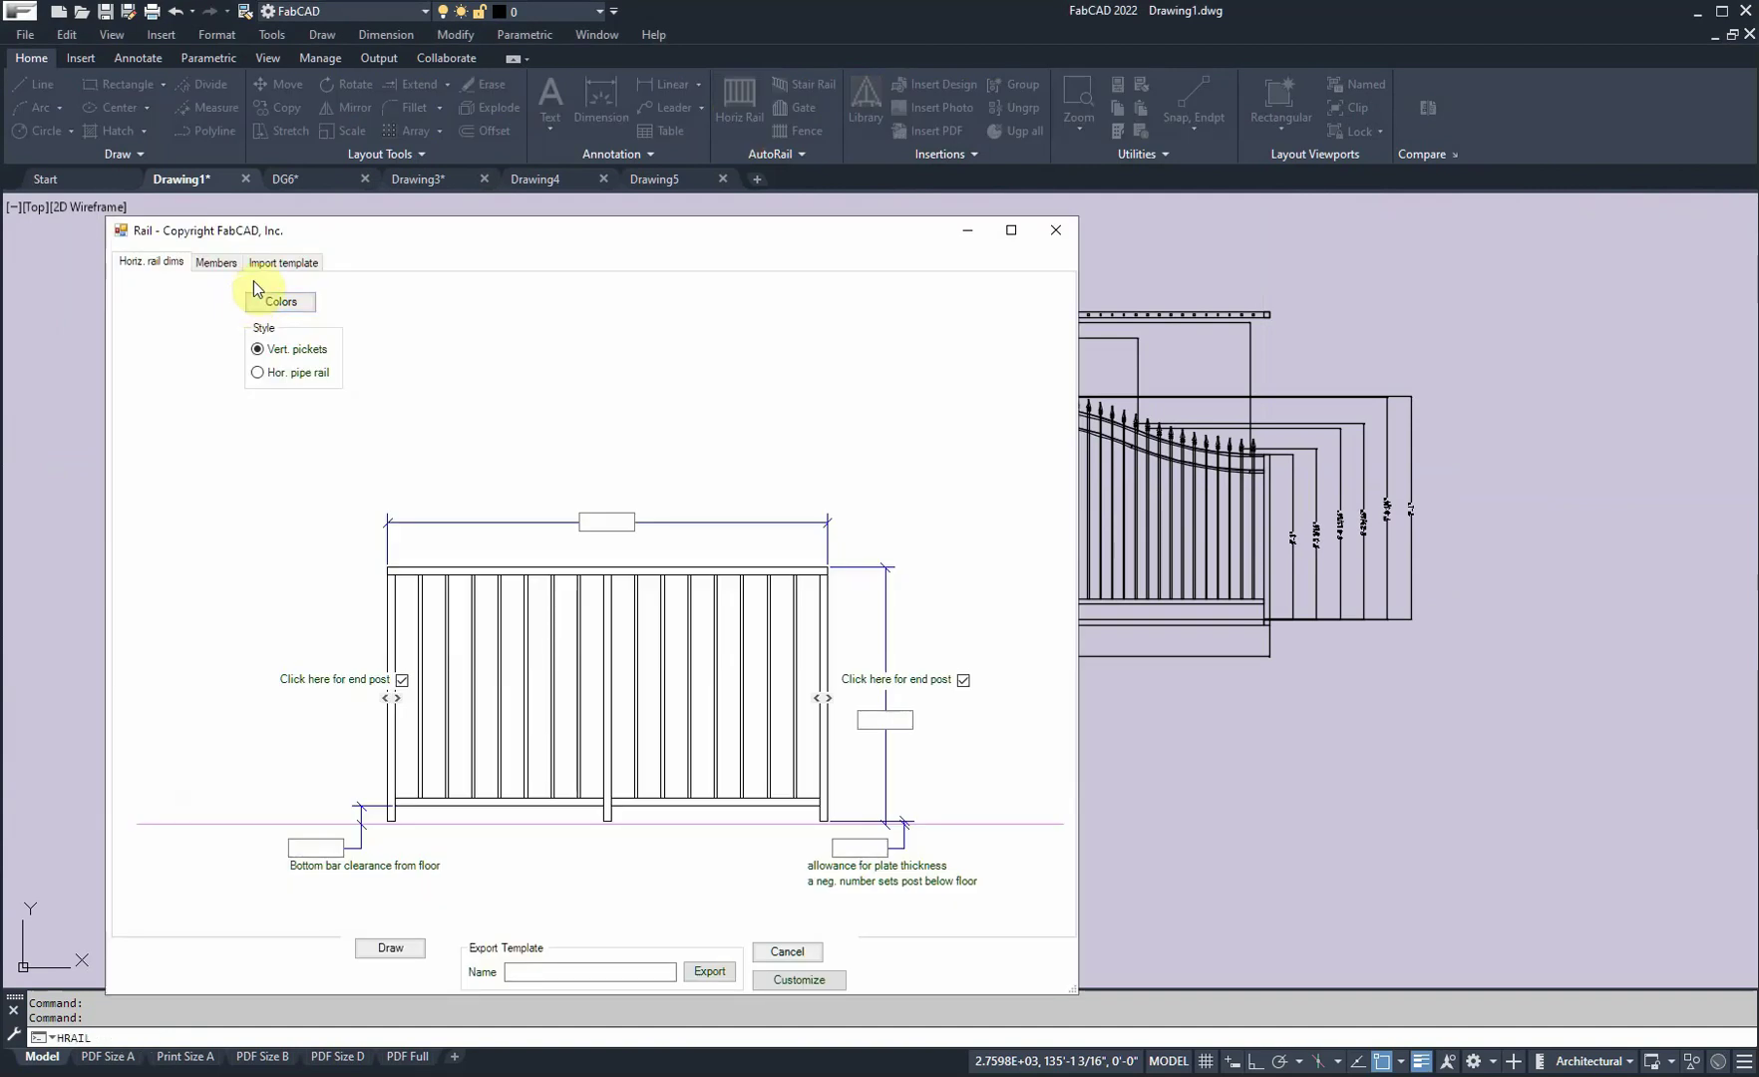
{"action": "left_click", "coordinate": [294, 264]}
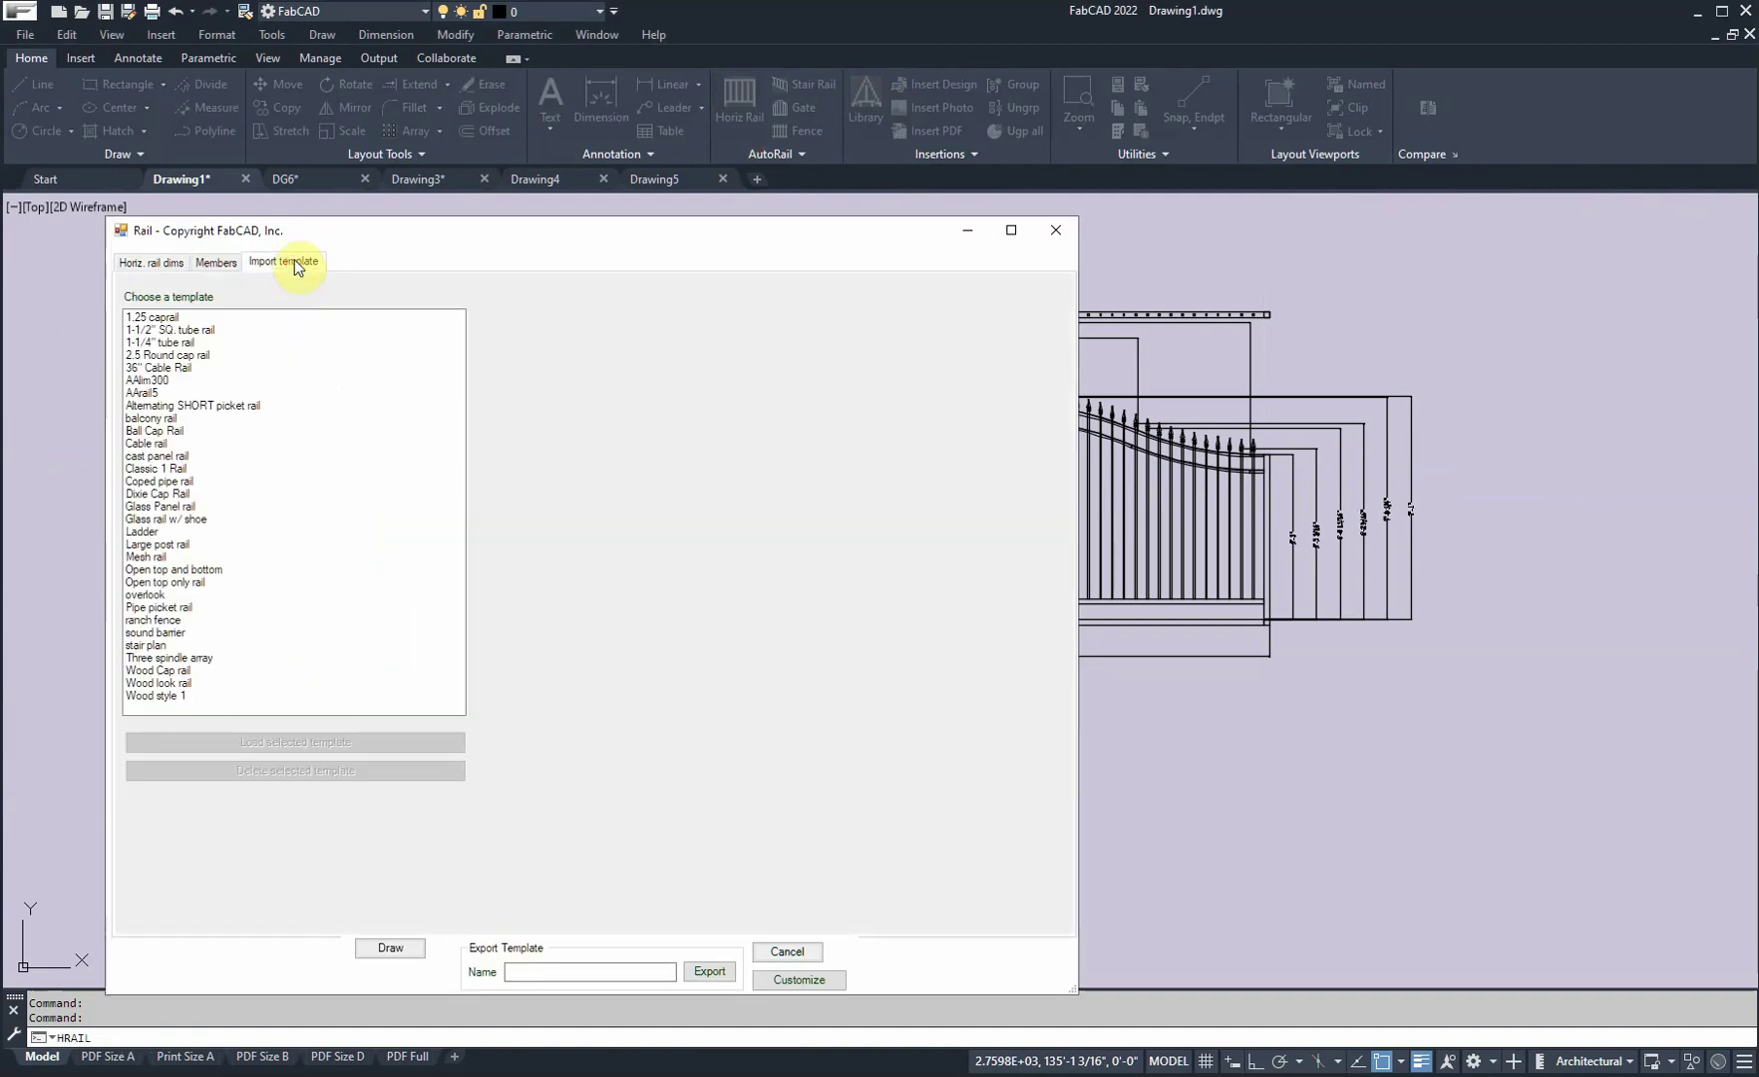
{"action": "left_click", "coordinate": [249, 406]}
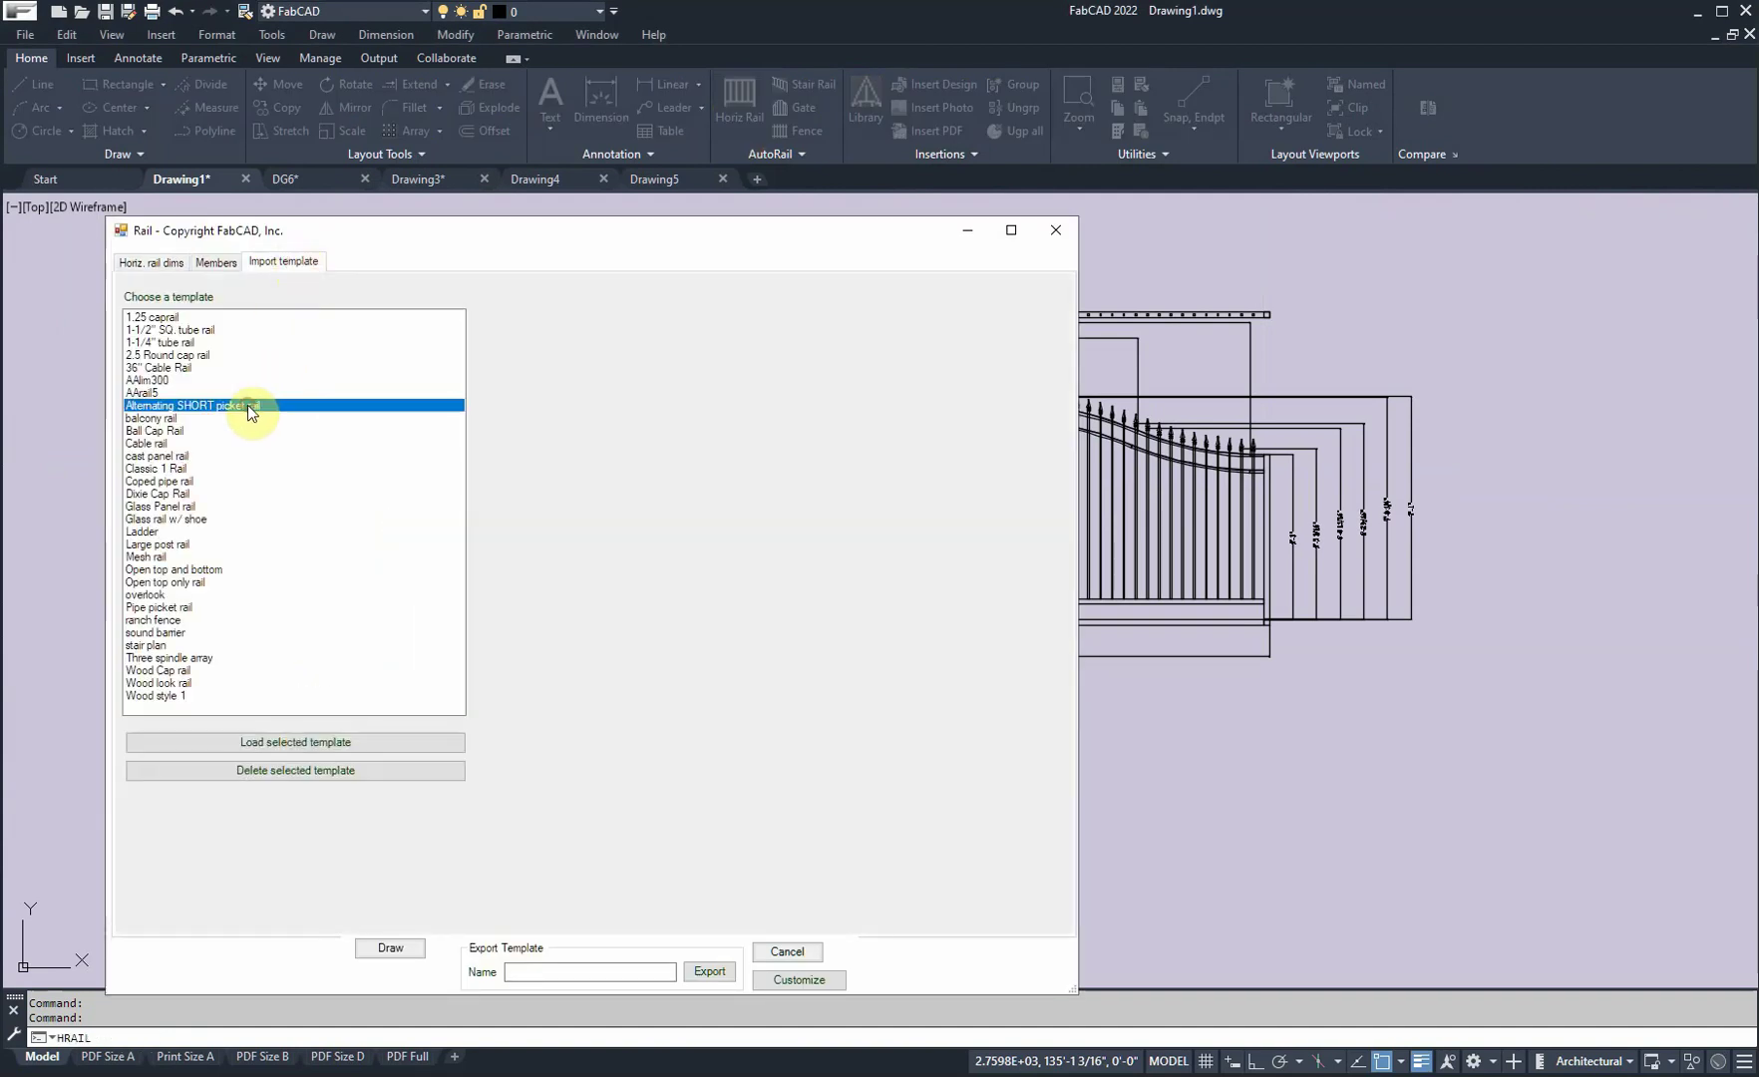
{"action": "left_click", "coordinate": [317, 743]}
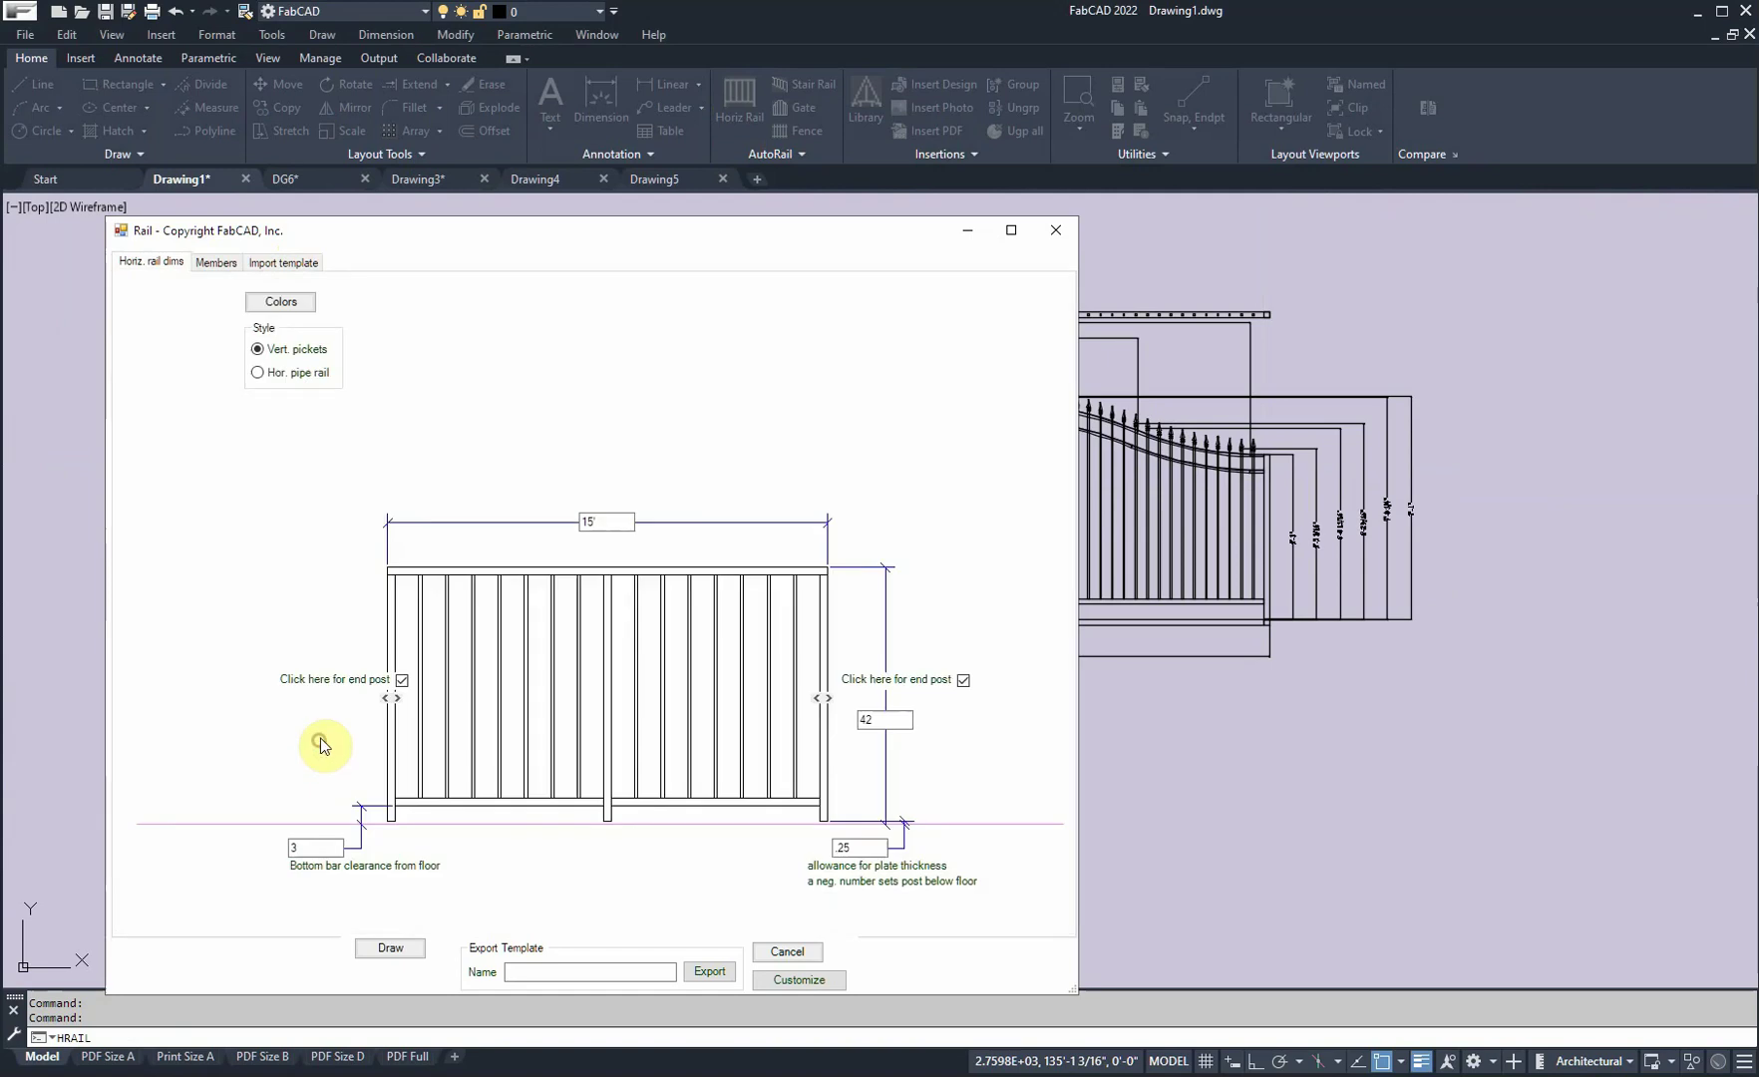
Step: Review the alternating short picket settings, draw the rail above and right of the open bottom gate and place its bill of materials below it
{"action": "left_click", "coordinate": [206, 263]}
{"action": "left_click", "coordinate": [513, 363]}
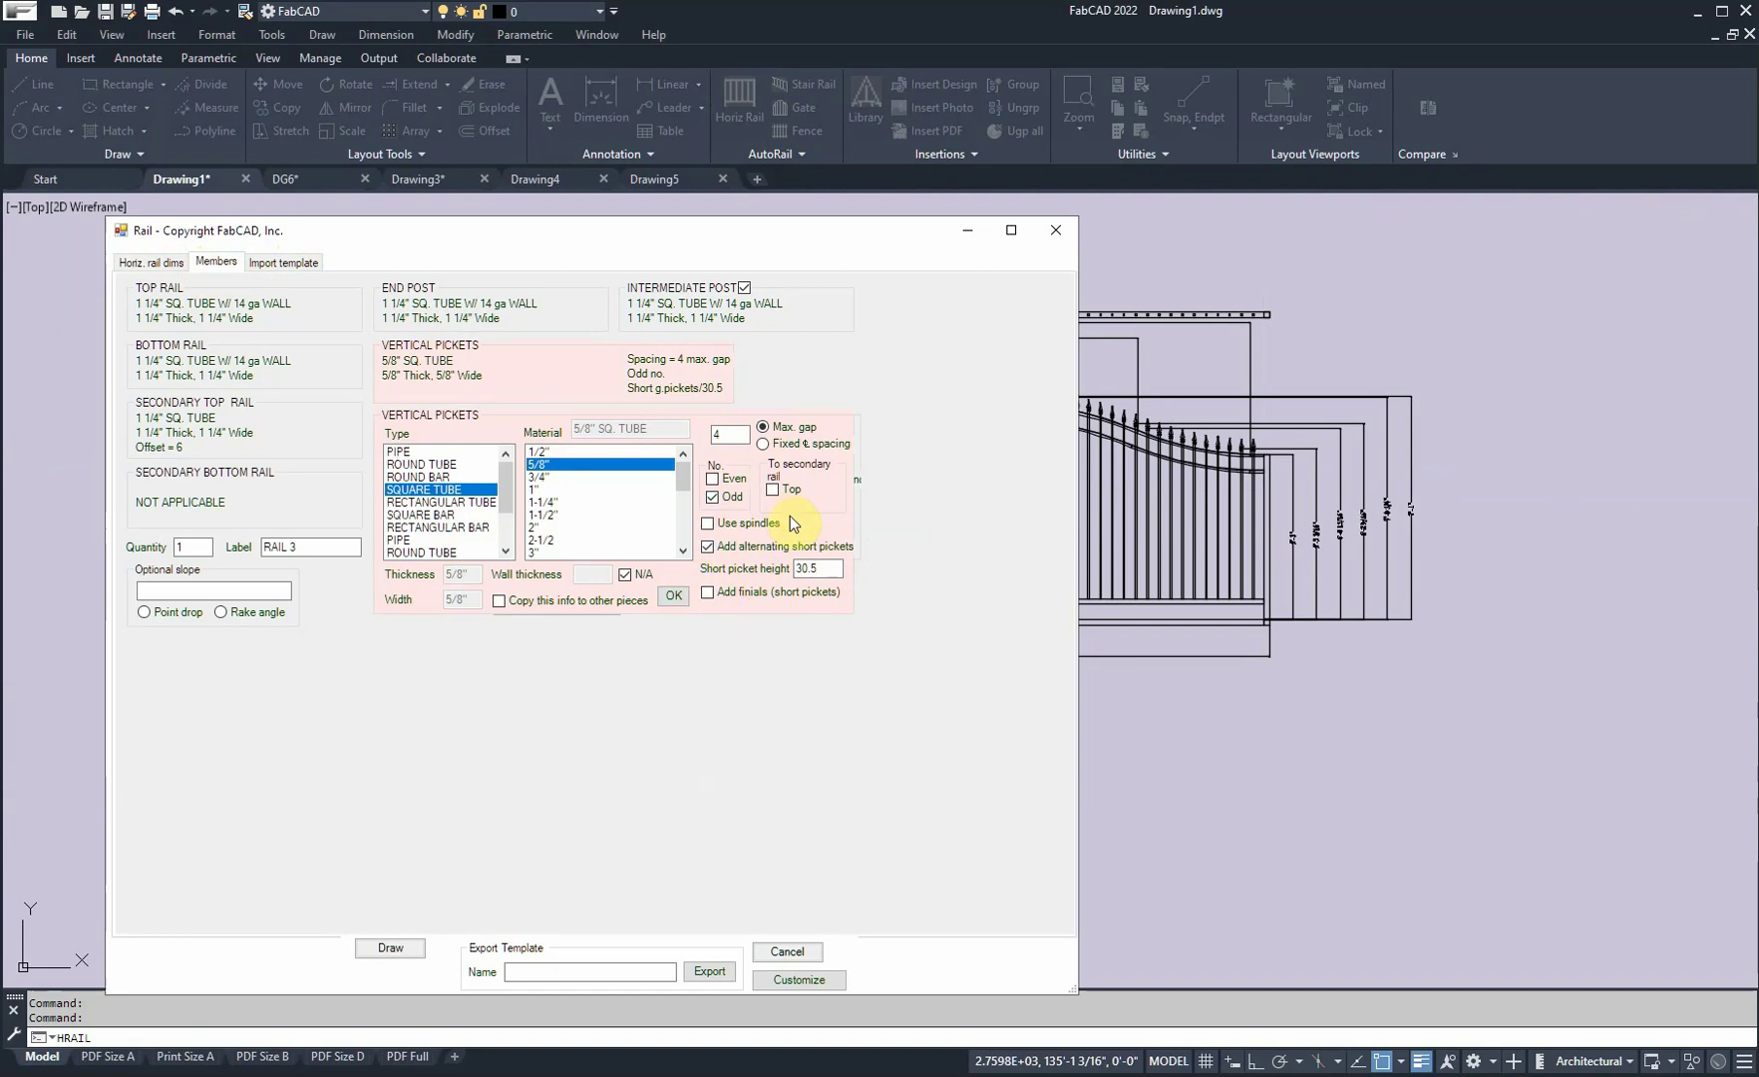
{"action": "left_click", "coordinate": [390, 947]}
{"action": "mouse_move", "coordinate": [965, 668]}
{"action": "middle_mouse_down"}
{"action": "mouse_move", "coordinate": [319, 877]}
{"action": "mouse_move", "coordinate": [81, 1017]}
{"action": "middle_mouse_up"}
{"action": "left_click", "coordinate": [906, 469]}
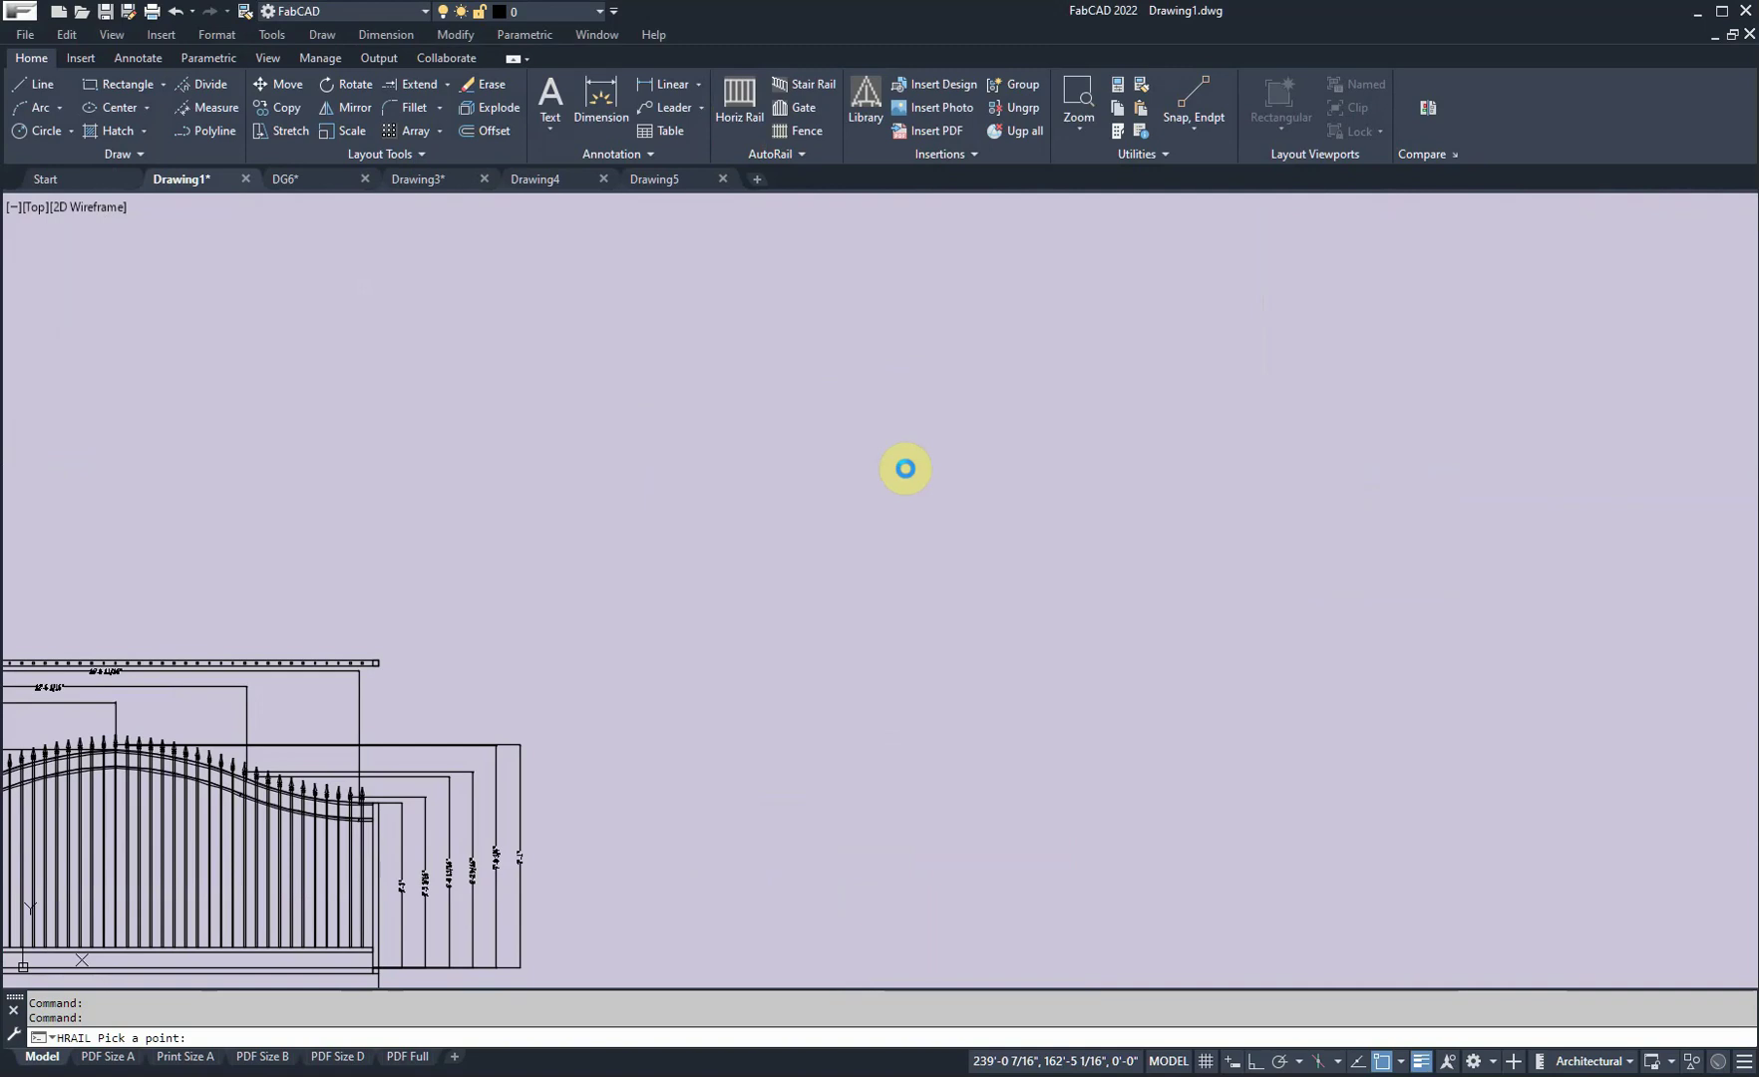
{"action": "left_click", "coordinate": [1484, 521]}
Step: Examine the alternating short picket rail with its bill of materials and the overall arrangement of rails and gates
{"action": "scroll", "coordinate": [1226, 419], "scroll_direction": "down", "scroll_amount": 5}
{"action": "scroll", "coordinate": [1241, 404], "scroll_direction": "up", "scroll_amount": 2}
{"action": "scroll", "coordinate": [1237, 429], "scroll_direction": "up", "scroll_amount": 10}
{"action": "scroll", "coordinate": [1225, 451], "scroll_direction": "down", "scroll_amount": 8}
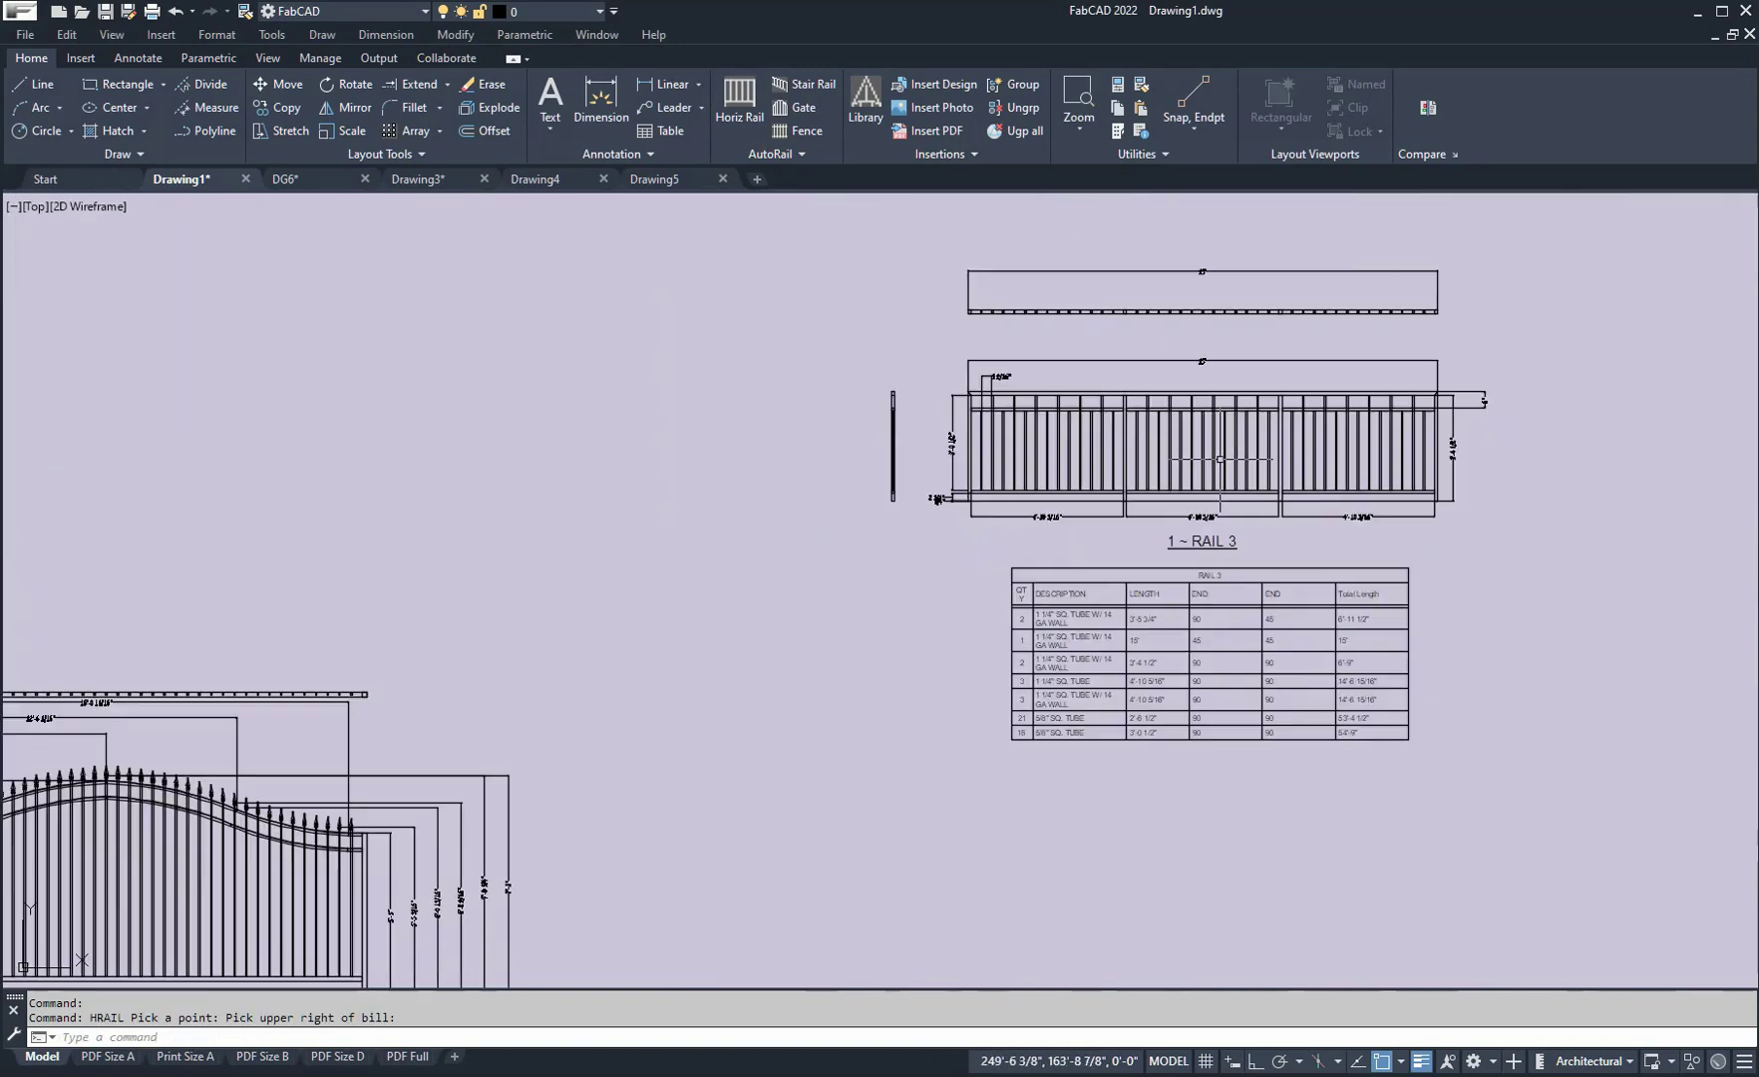
{"action": "scroll", "coordinate": [1203, 463], "scroll_direction": "down", "scroll_amount": 4}
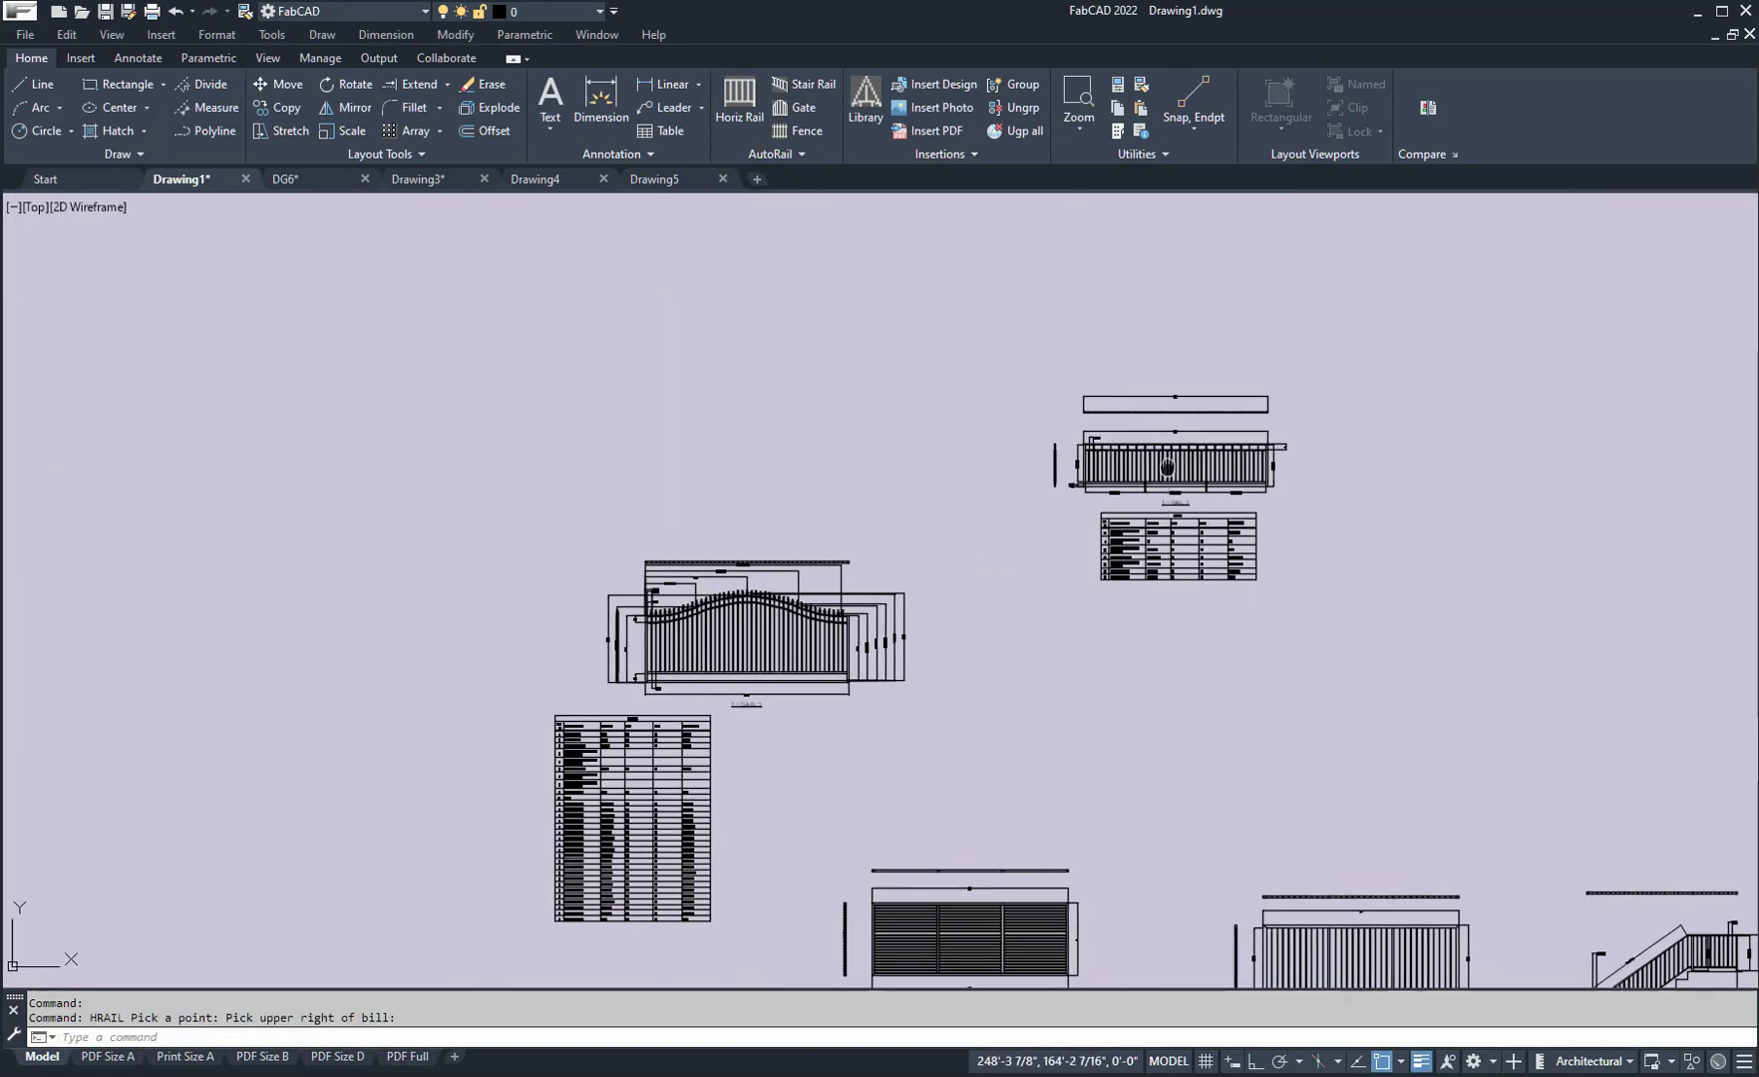
{"action": "middle_click_drag", "start_coordinate": [1173, 454], "coordinate": [933, 345]}
{"action": "scroll", "coordinate": [1010, 554], "scroll_direction": "down", "scroll_amount": 3}
{"action": "scroll", "coordinate": [842, 524], "scroll_direction": "up", "scroll_amount": 3}
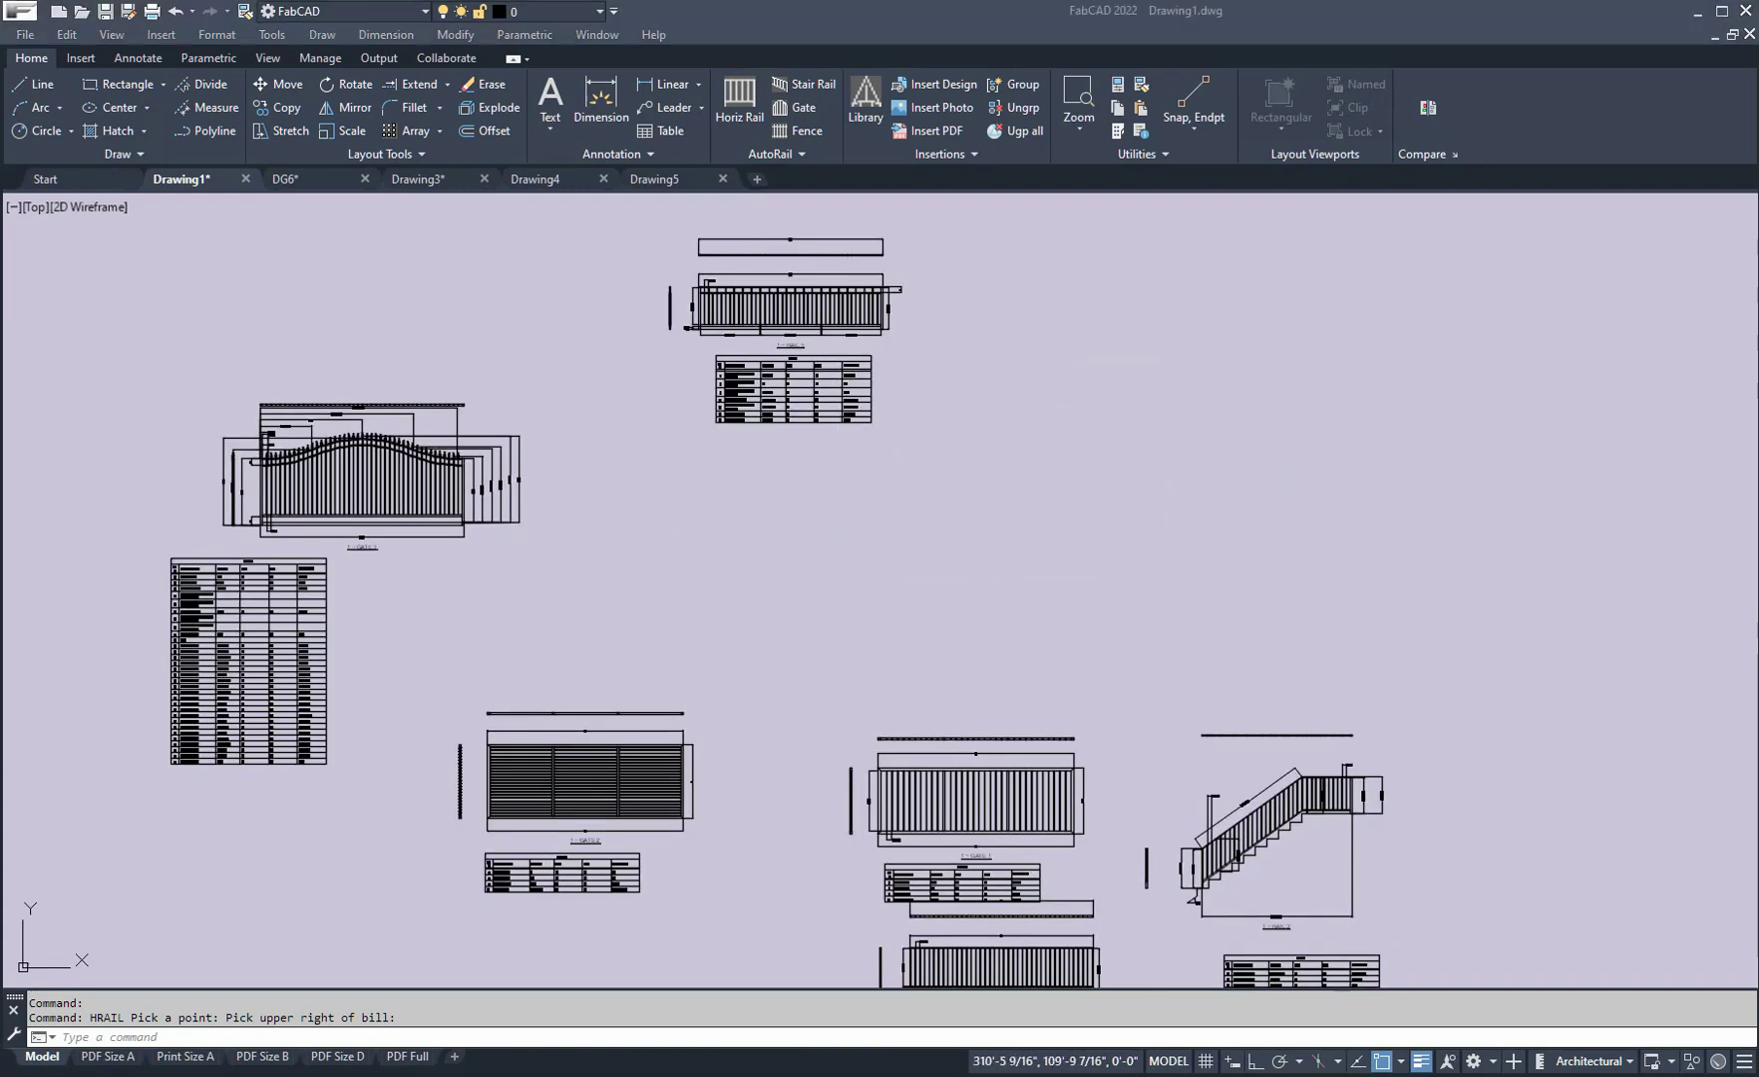
Step: Start a new horizontal rail and load the "balcony rail" template
{"action": "left_click", "coordinate": [740, 105]}
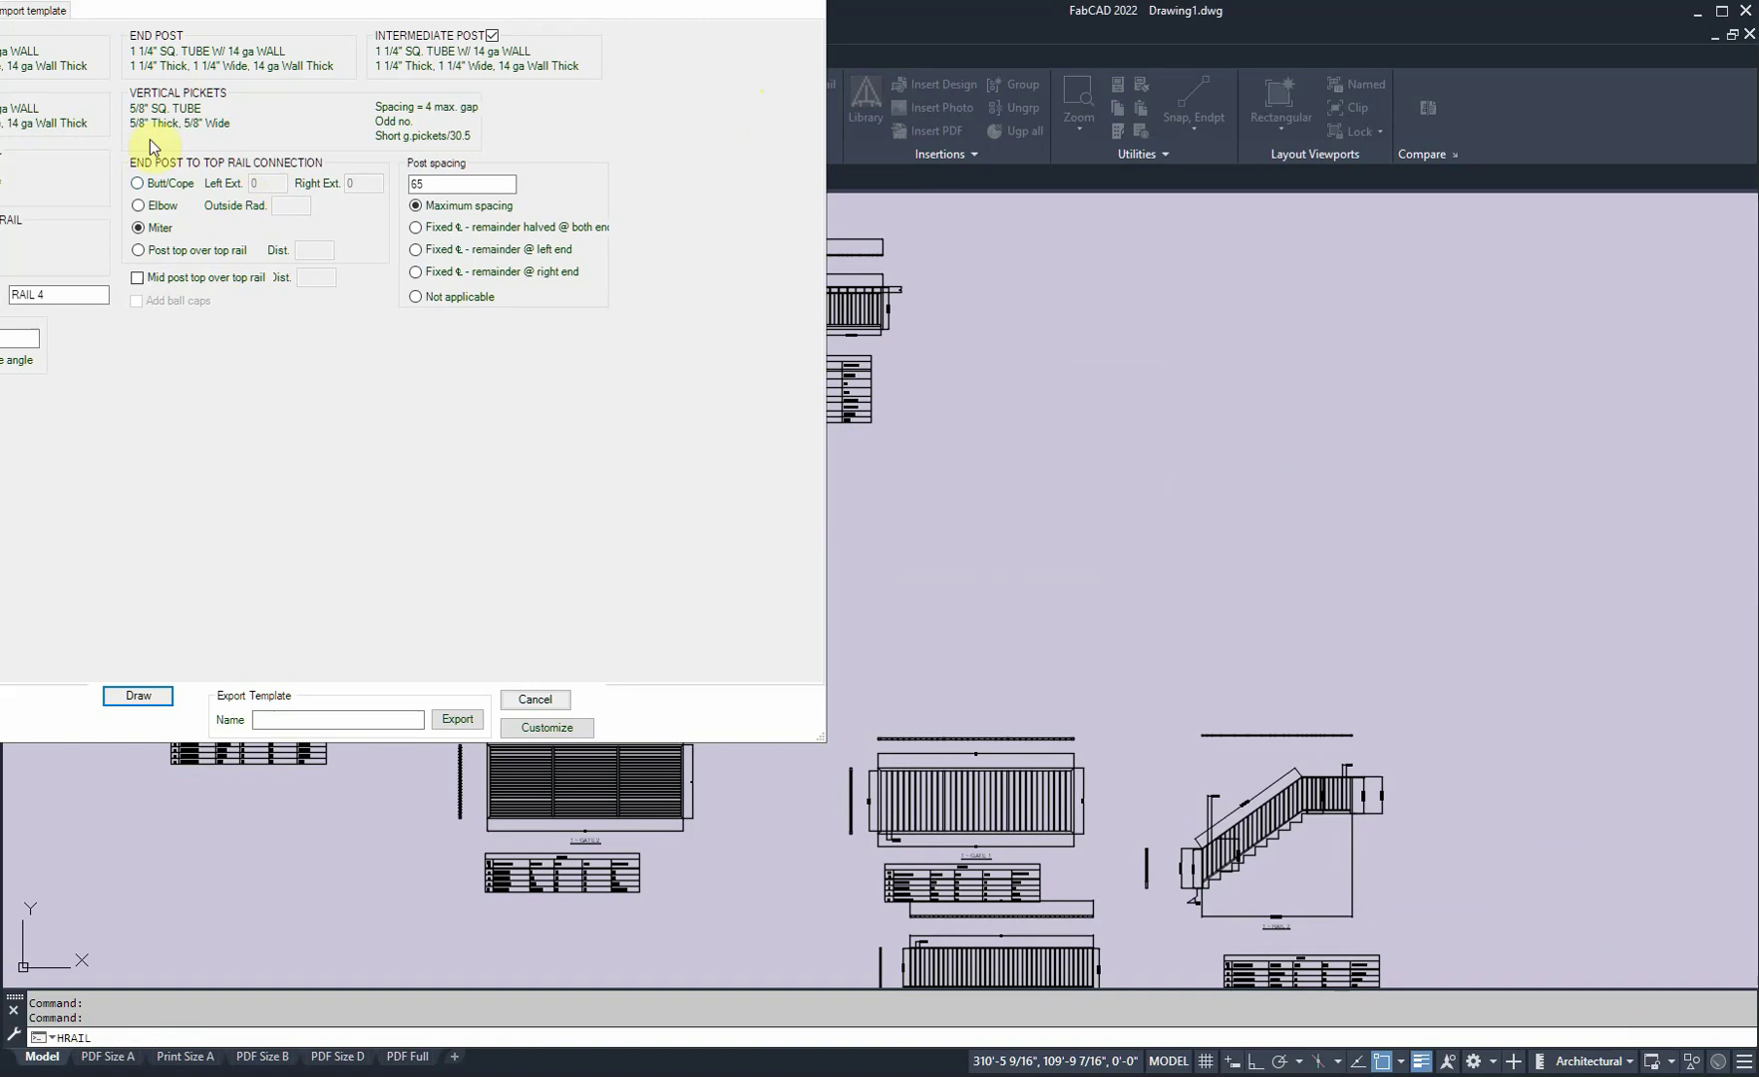
{"action": "left_click_drag", "start_coordinate": [404, 15], "coordinate": [942, 130]}
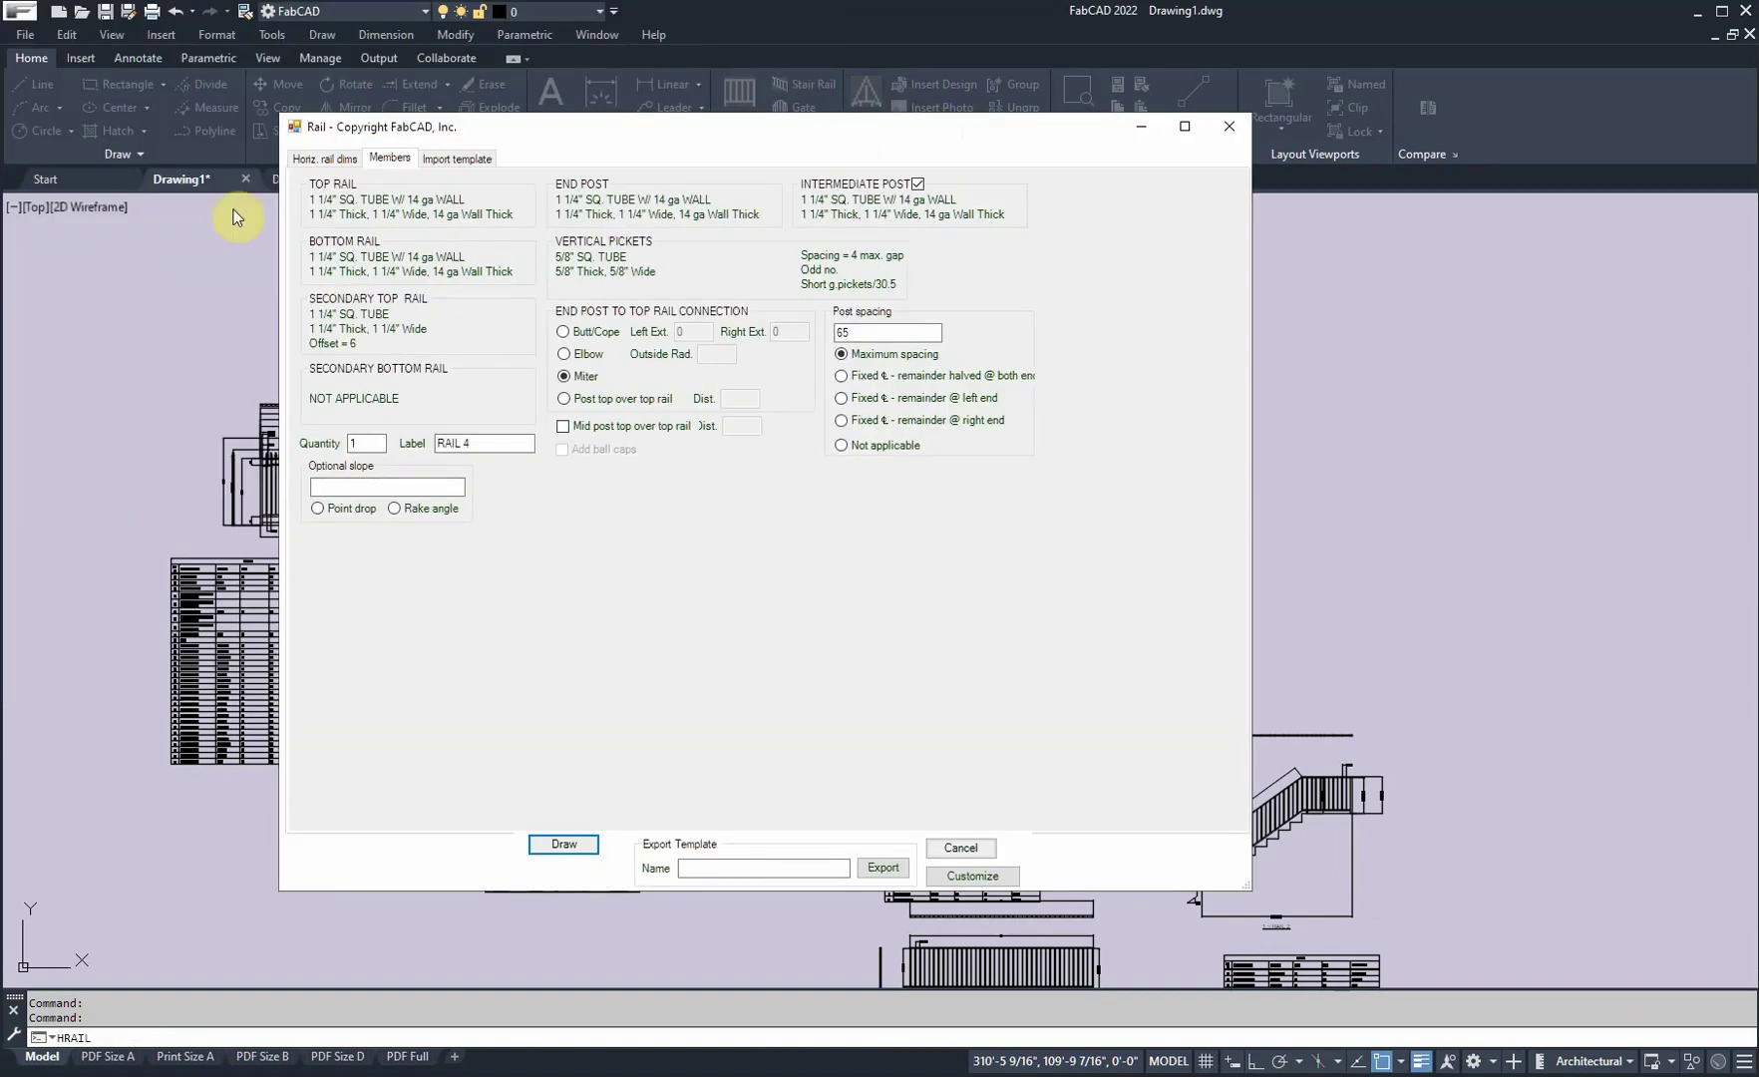
{"action": "left_click", "coordinate": [329, 162]}
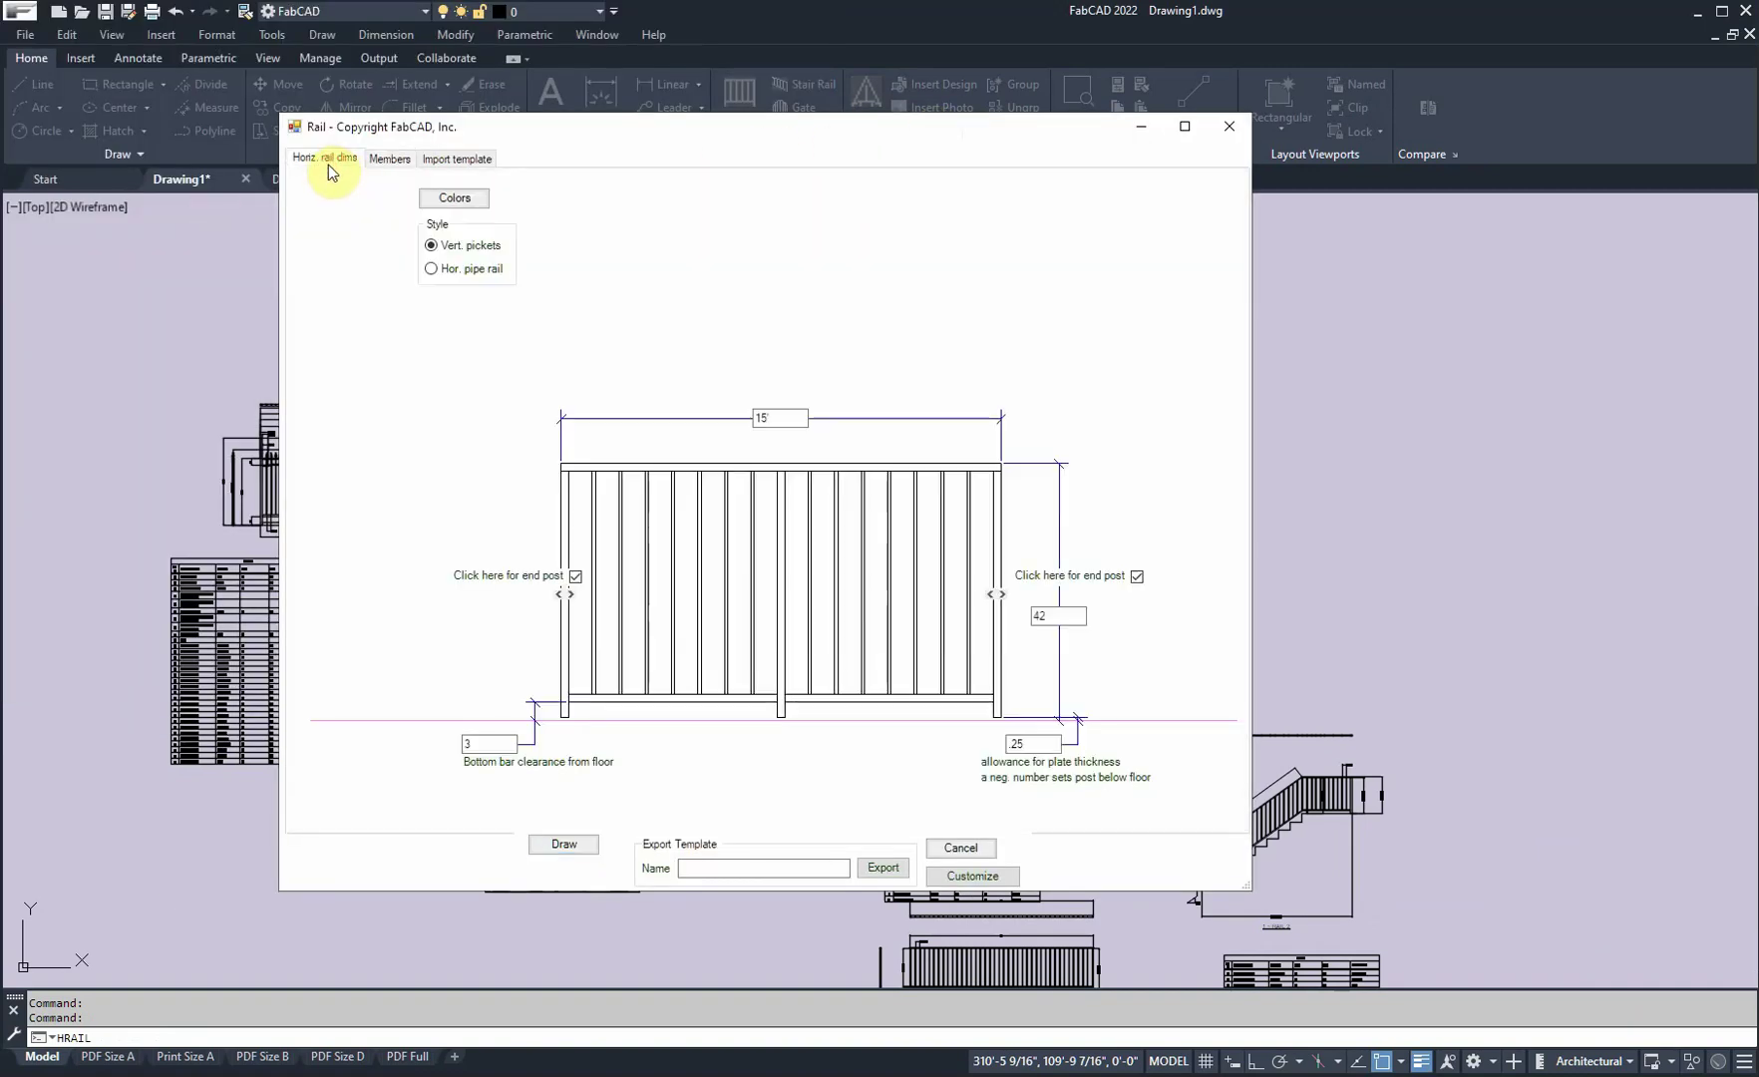
{"action": "left_click", "coordinate": [457, 159]}
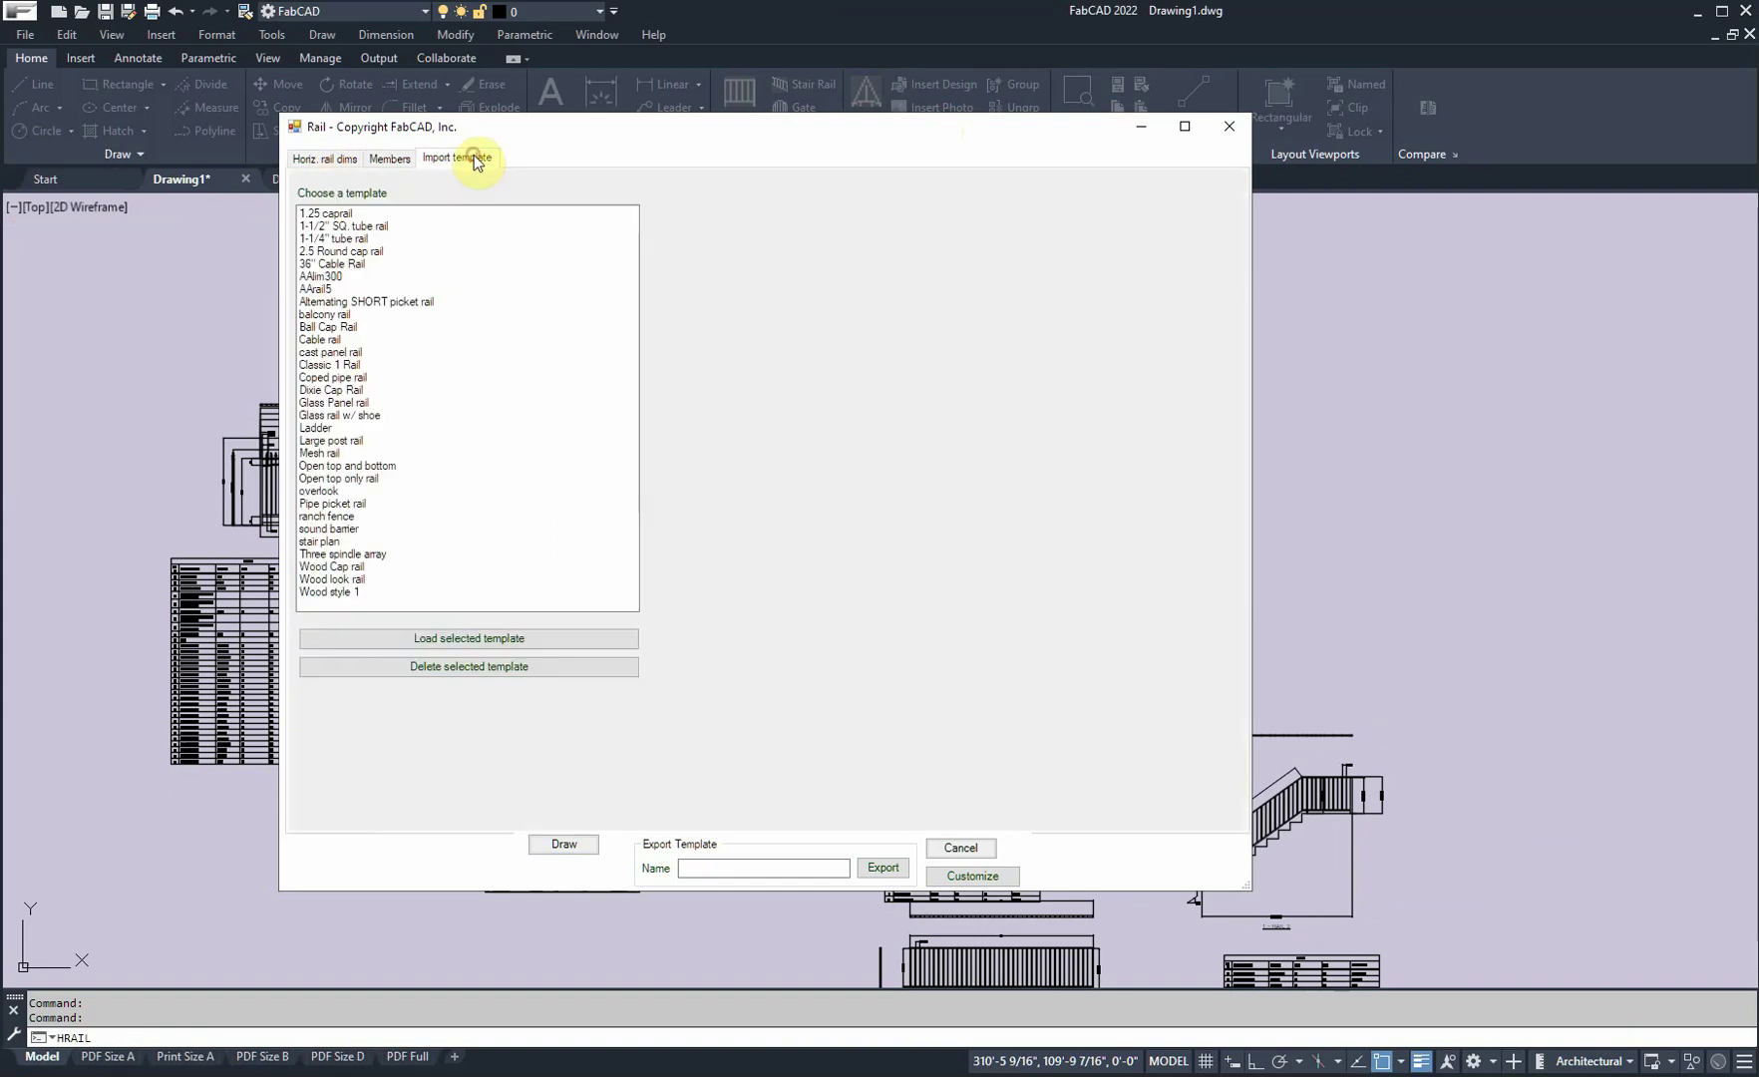
{"action": "left_click", "coordinate": [333, 315]}
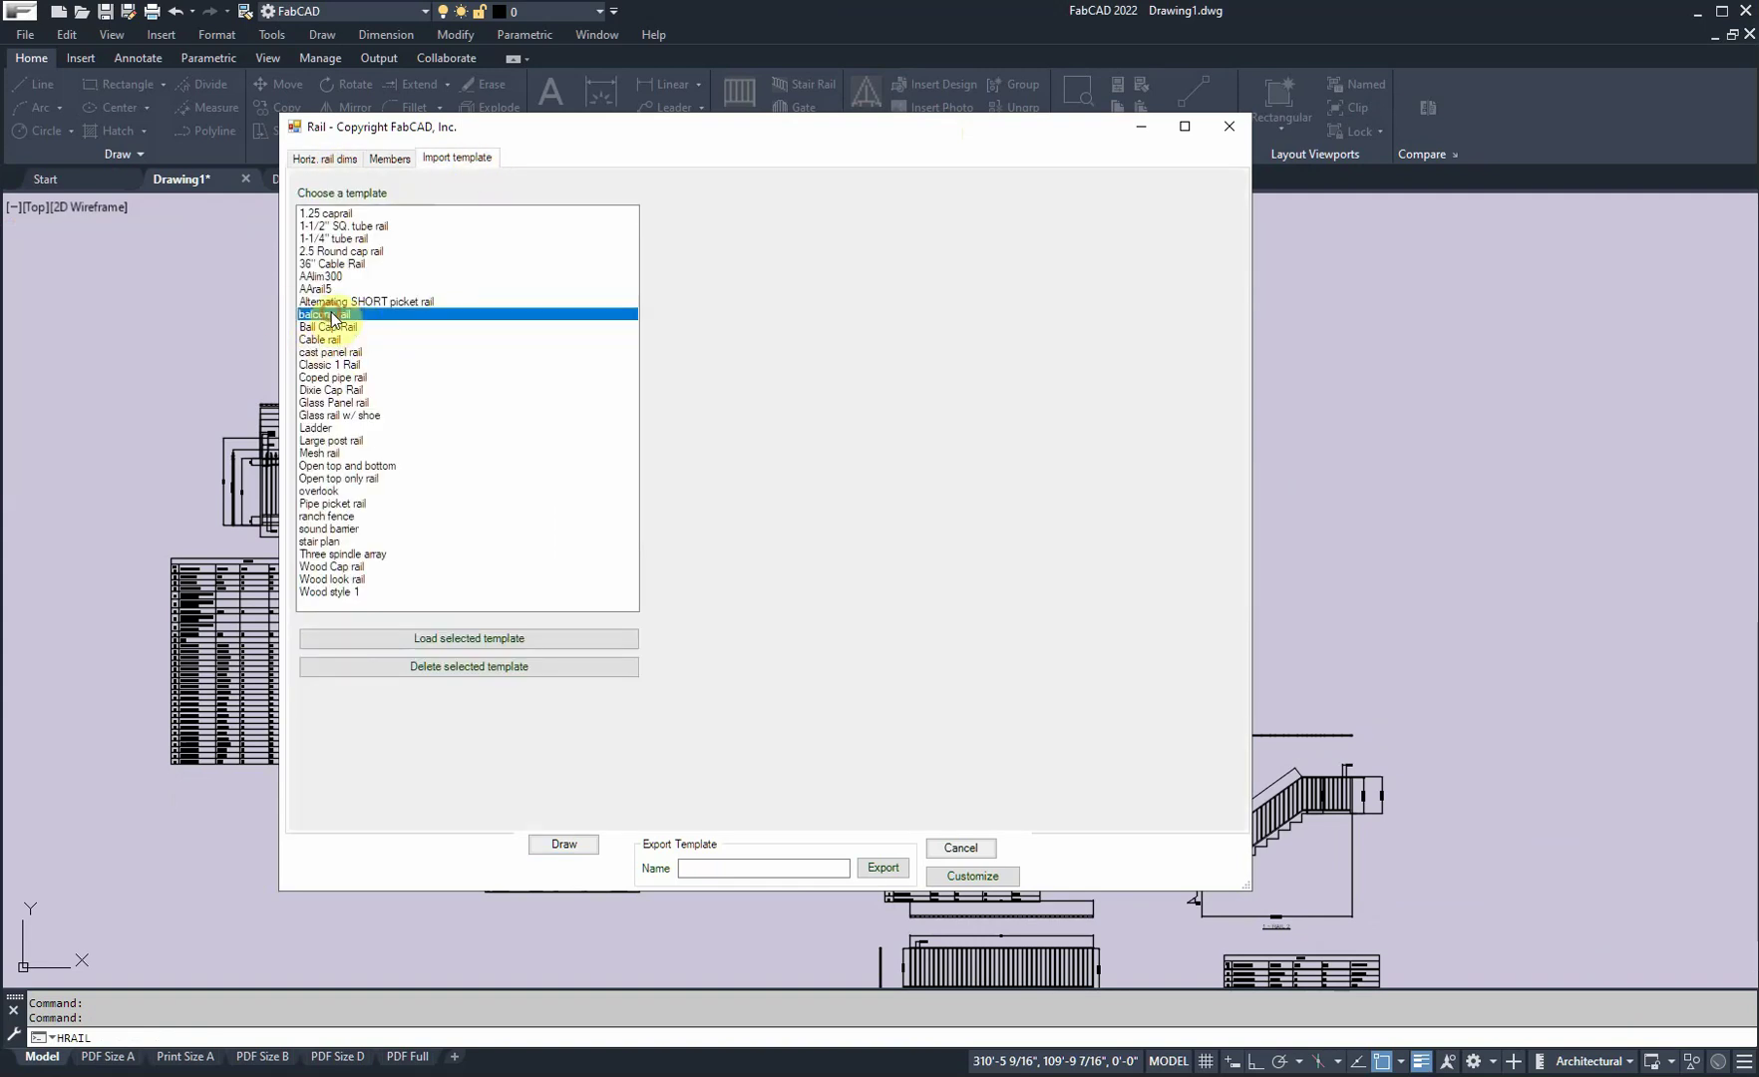
{"action": "left_click", "coordinate": [514, 639]}
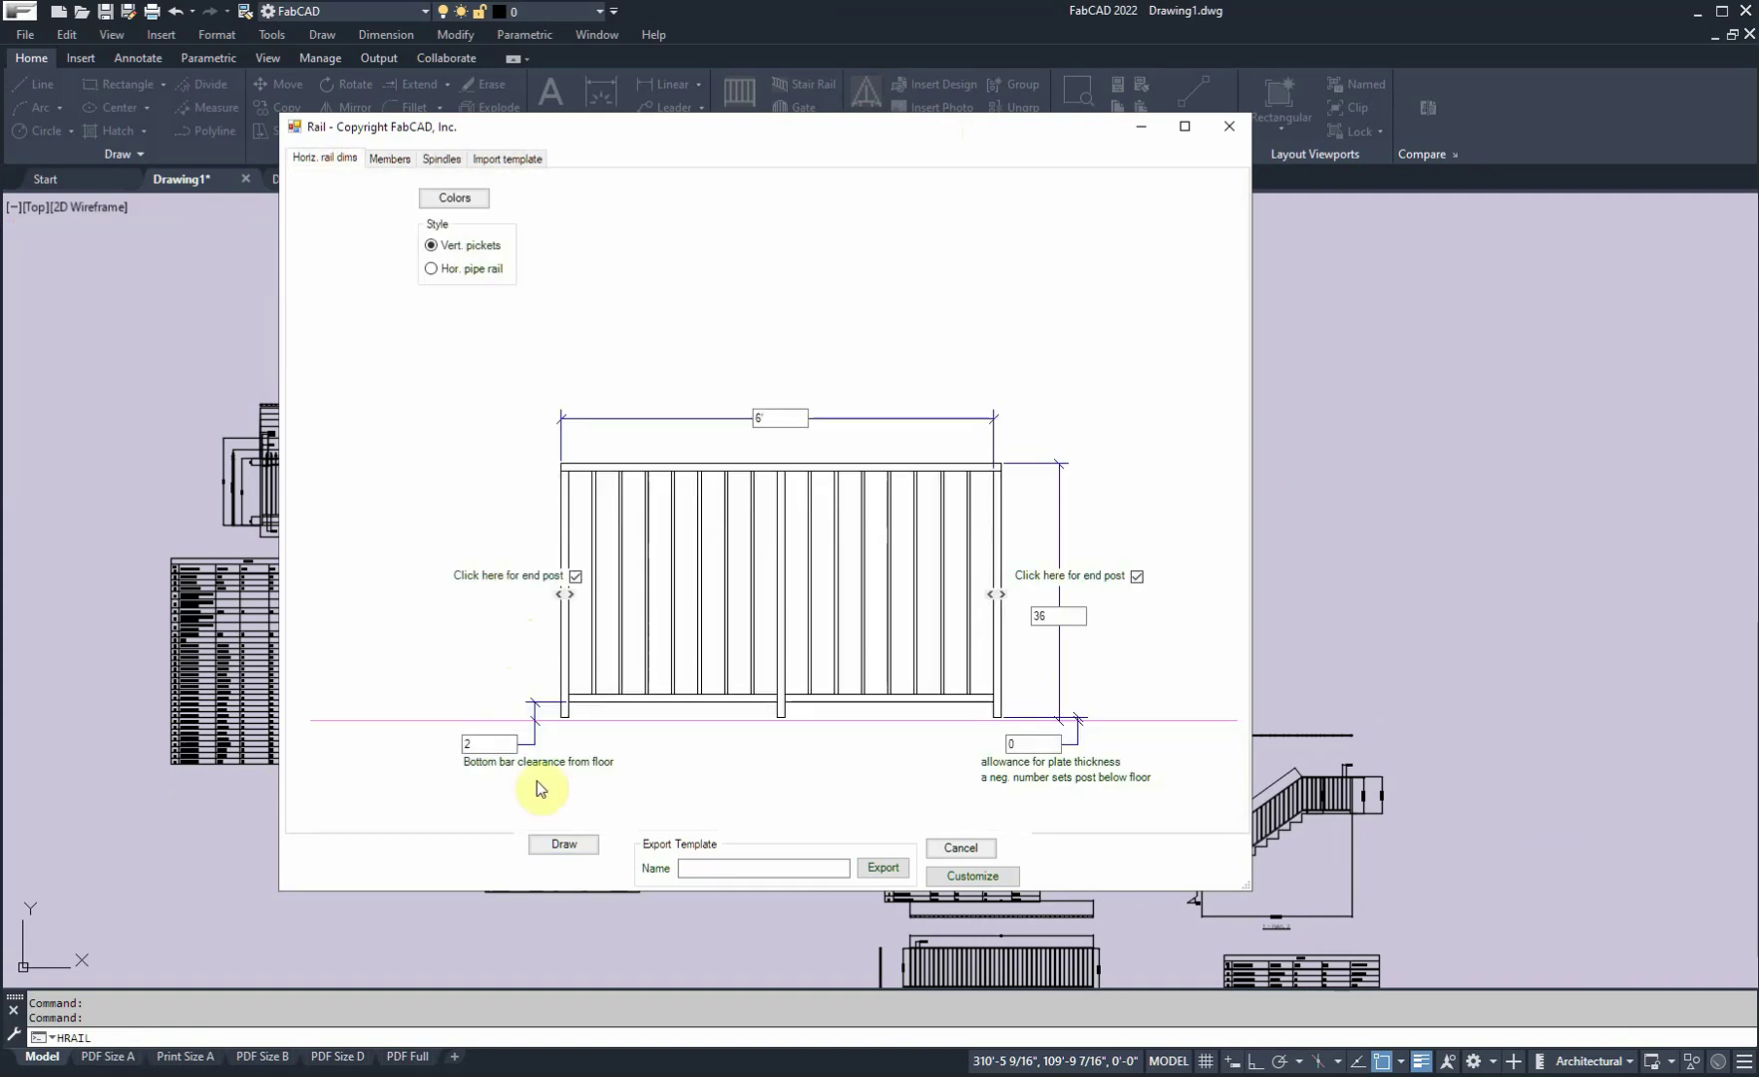
Step: Set the balcony rail's length to 12 feet, draw it above the stair rail and place its bill of materials directly below it
{"action": "double_click", "coordinate": [783, 418]}
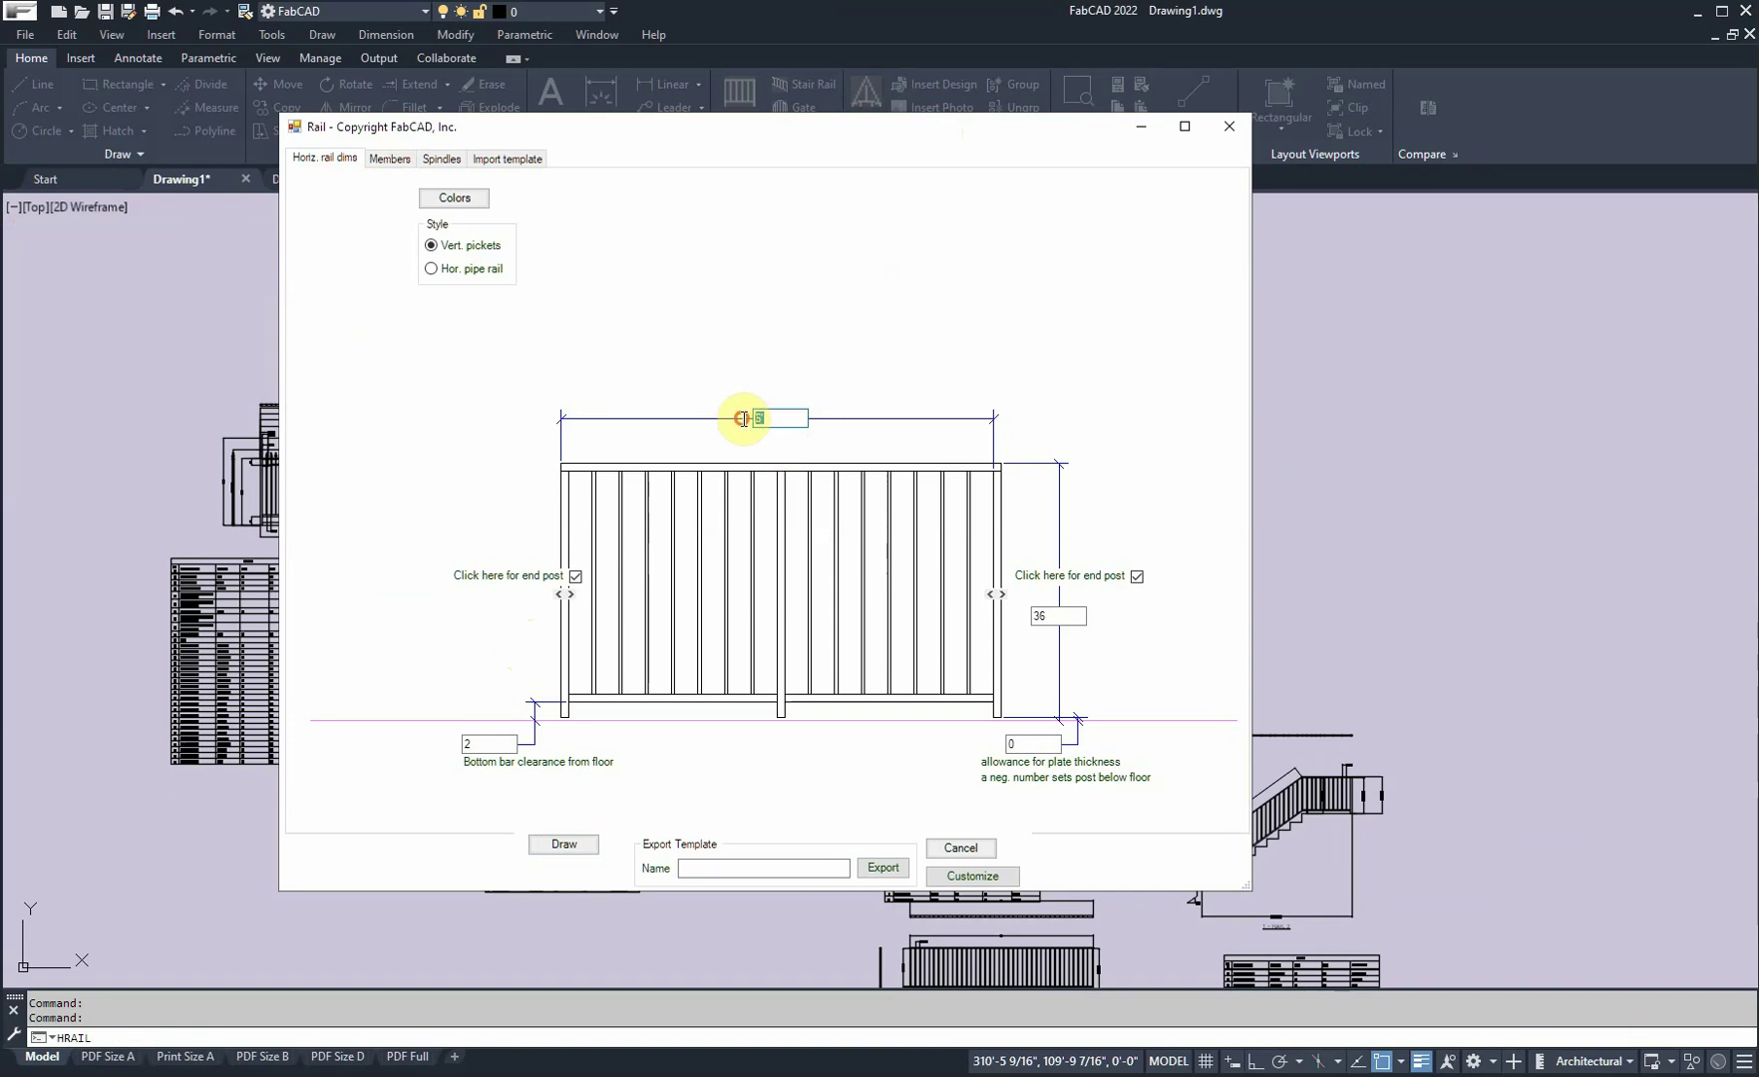
{"action": "type", "text": "12"}
{"action": "left_click", "coordinate": [566, 847]}
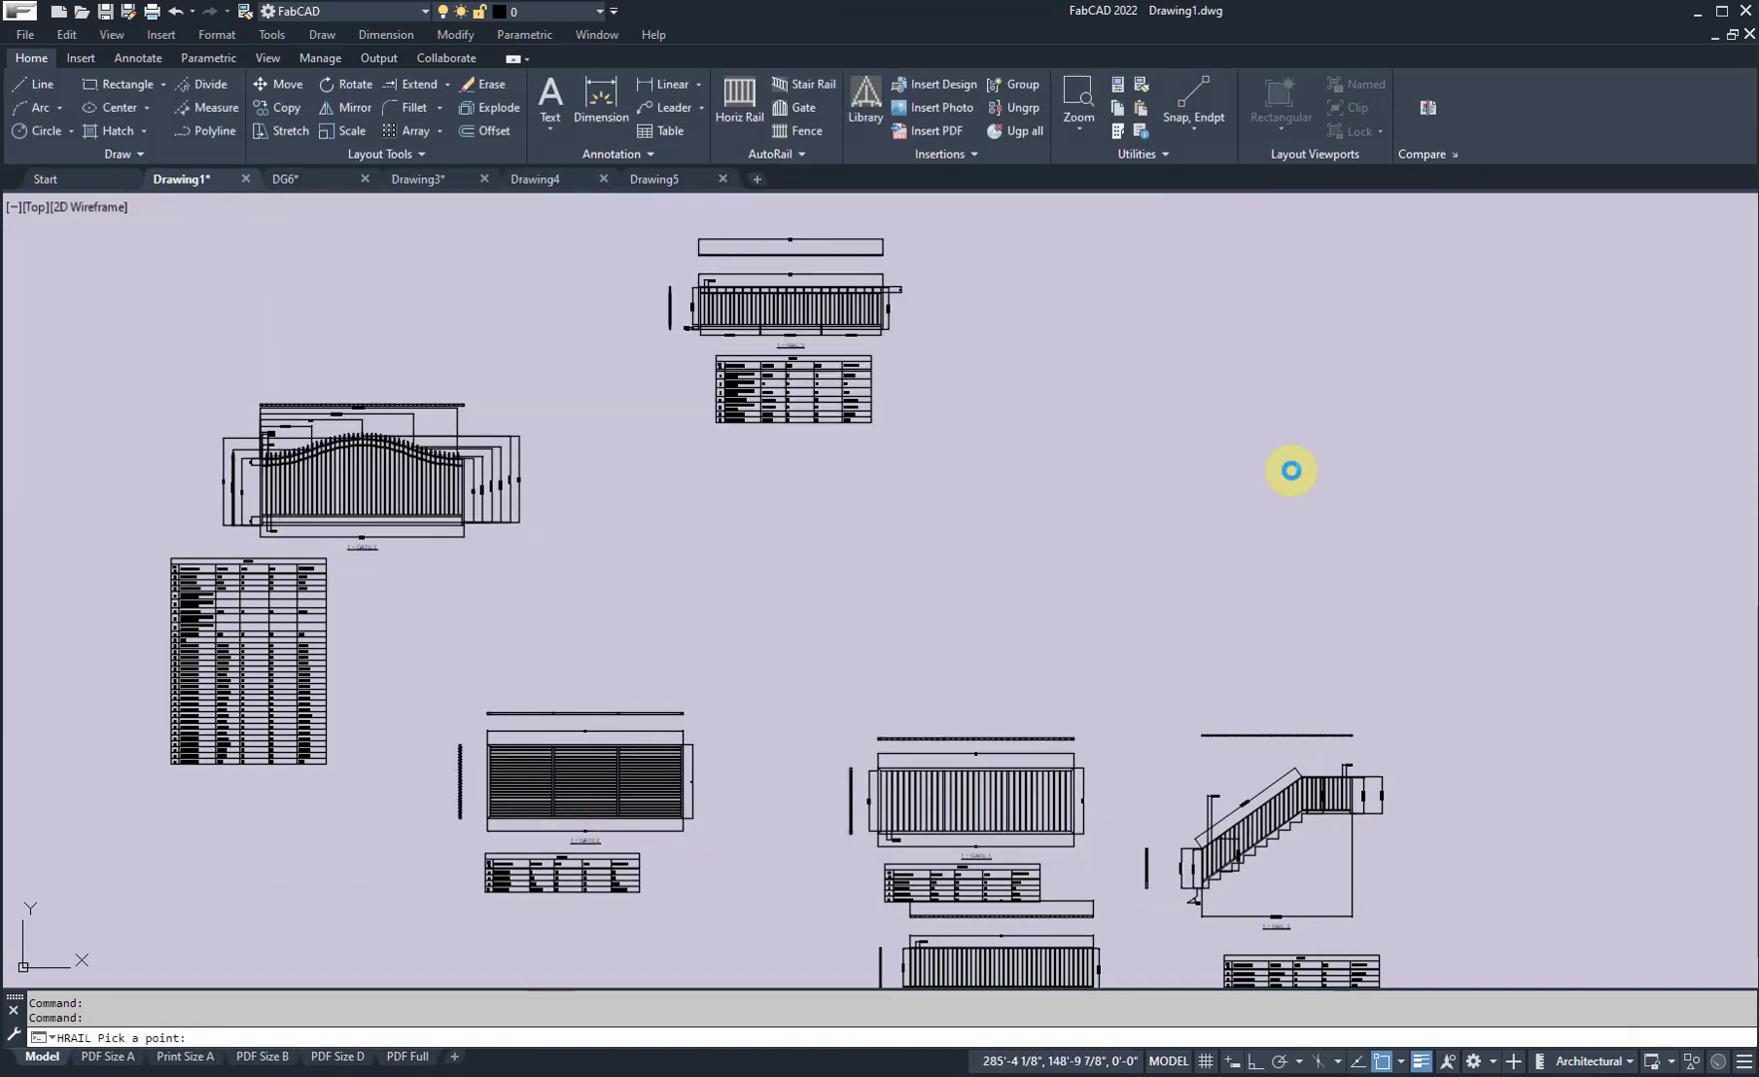
{"action": "left_click", "coordinate": [1292, 470]}
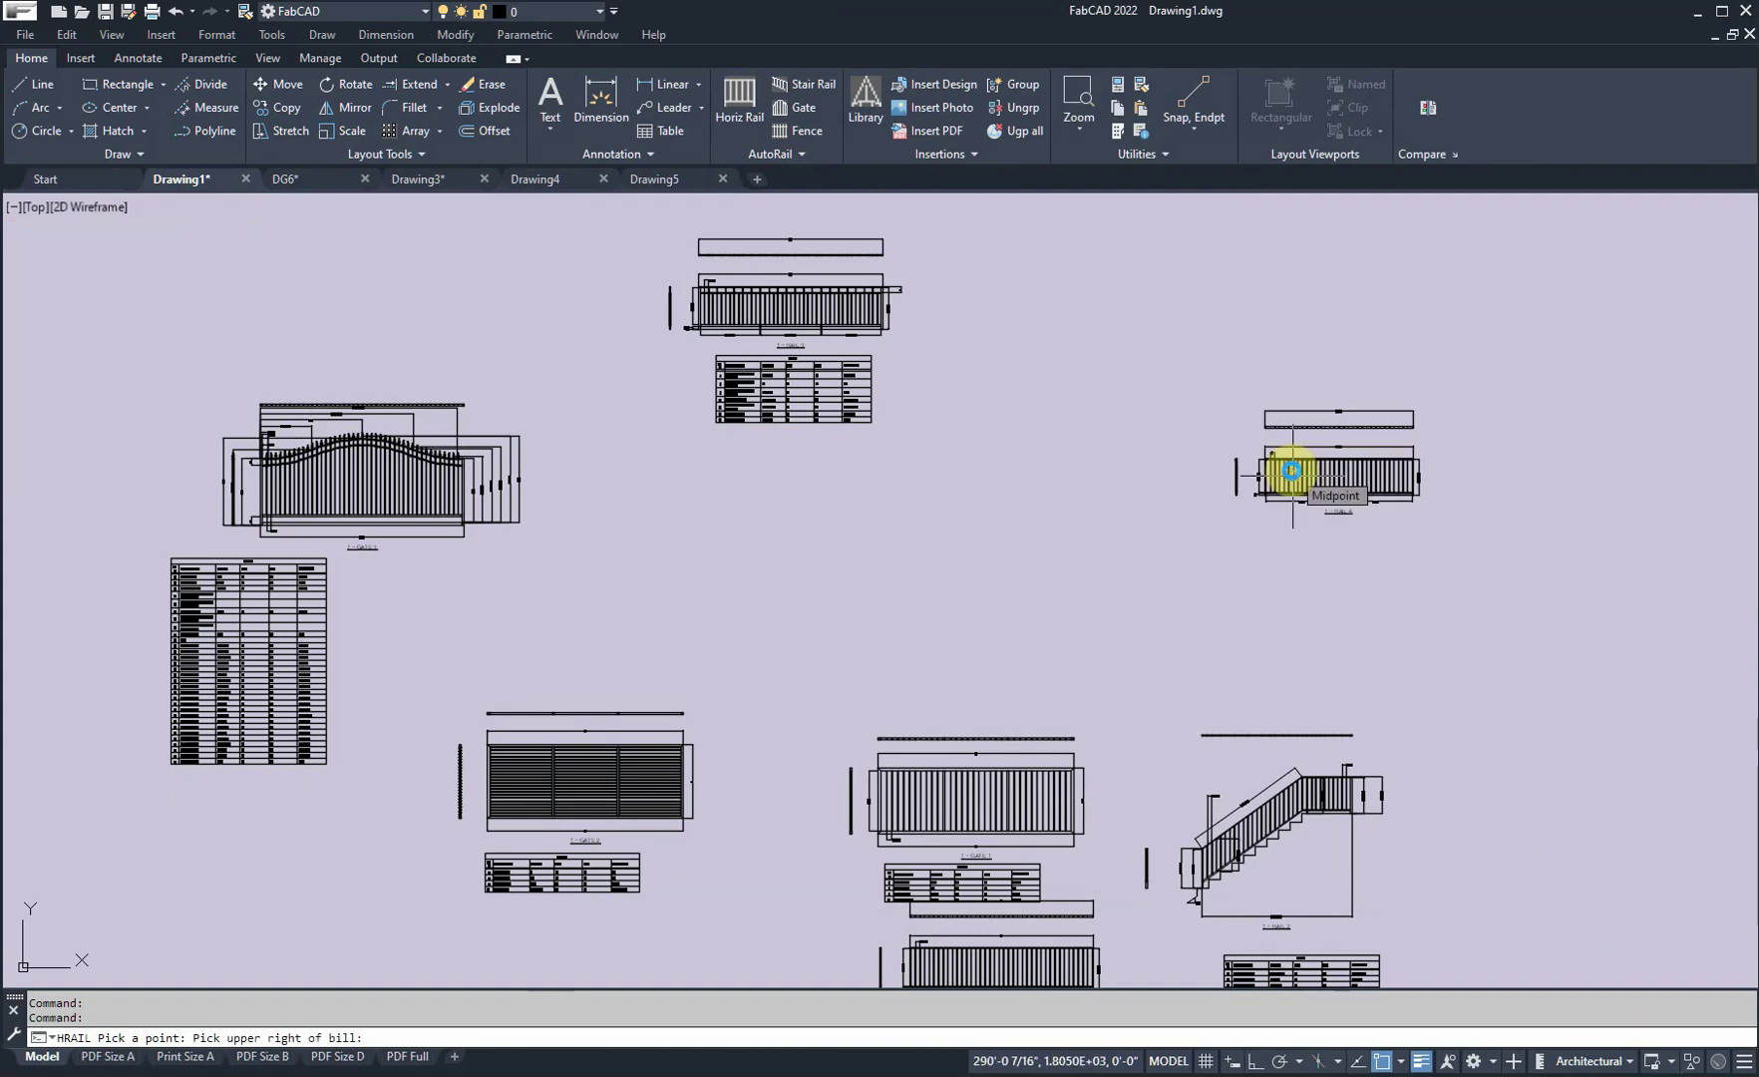
{"action": "left_click", "coordinate": [1424, 529]}
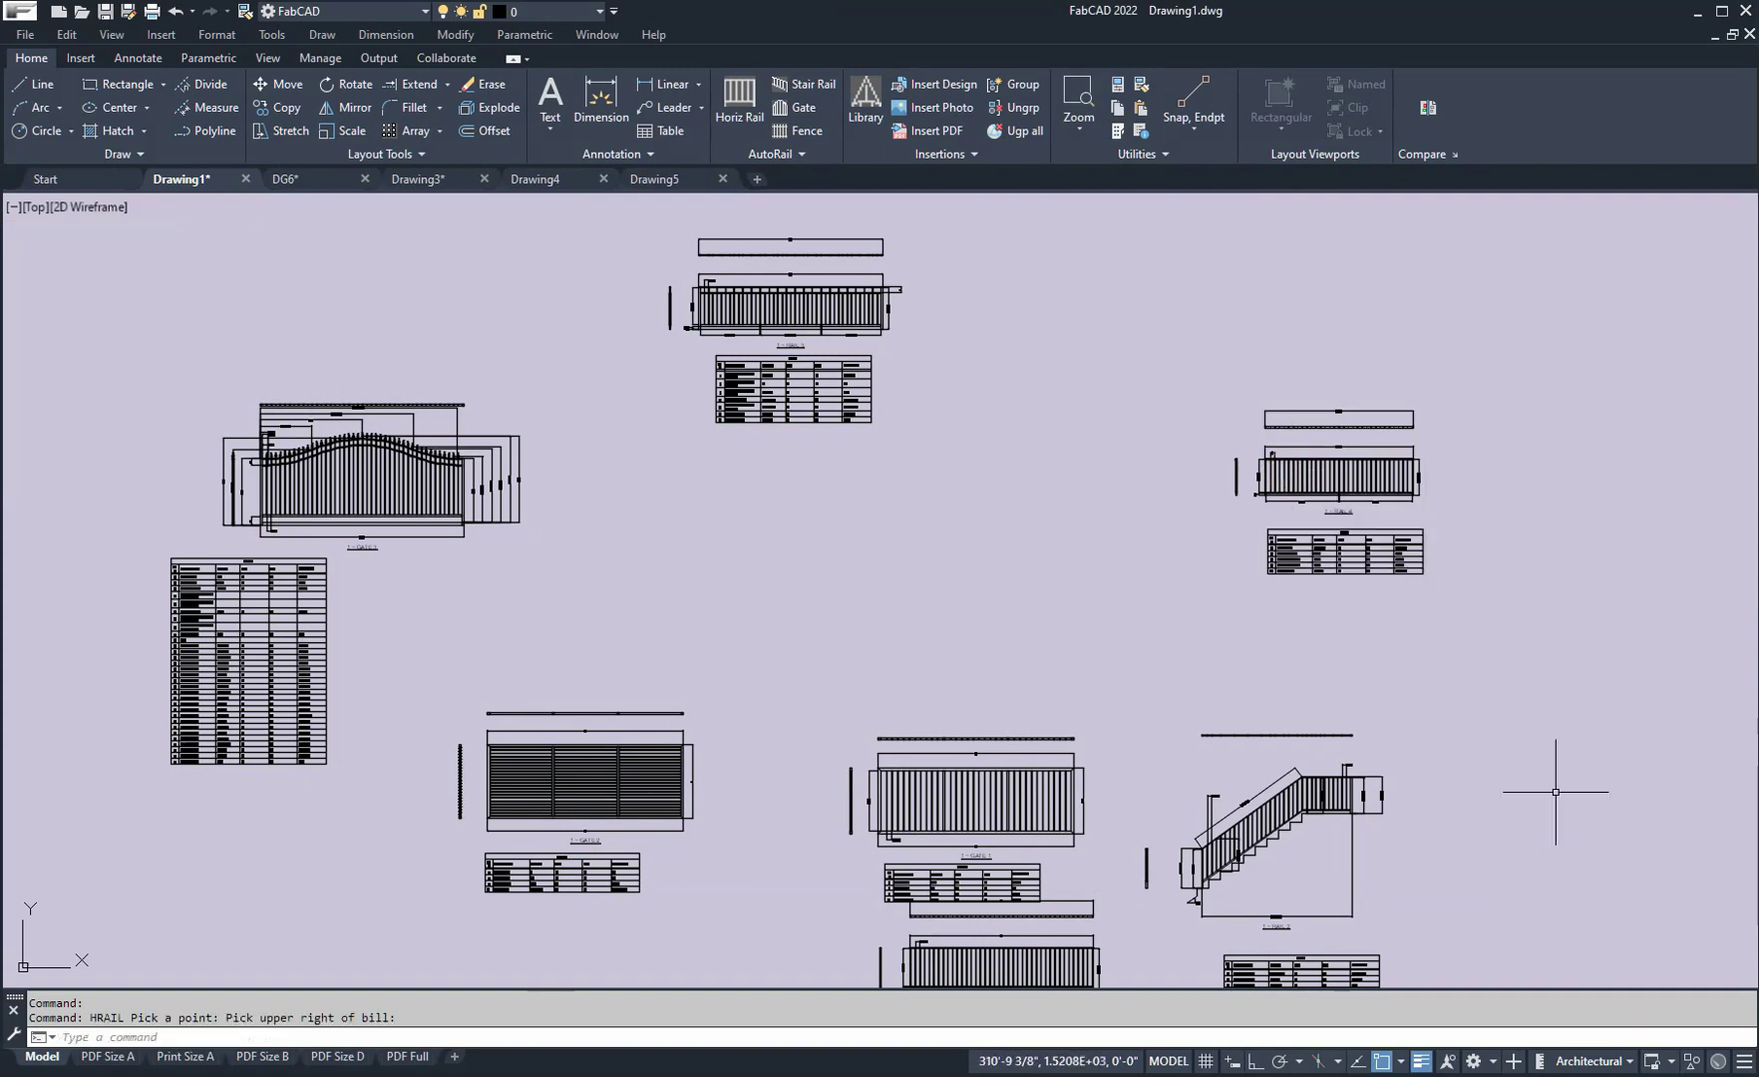